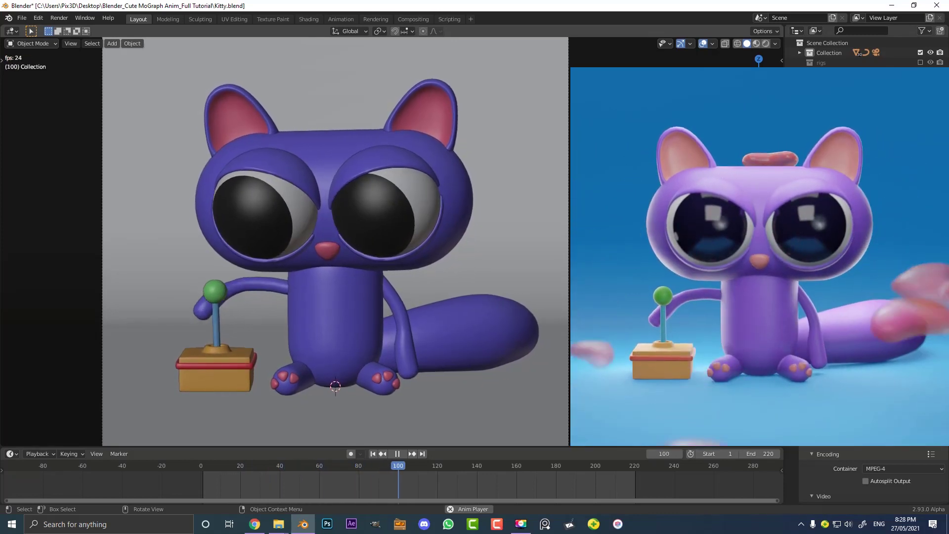
Switch to the other Blender window with the finished Kitty scene, play its animation briefly, and return to the working file
{"action": "scroll", "coordinate": [448, 182], "scroll_direction": "down", "scroll_amount": 2}
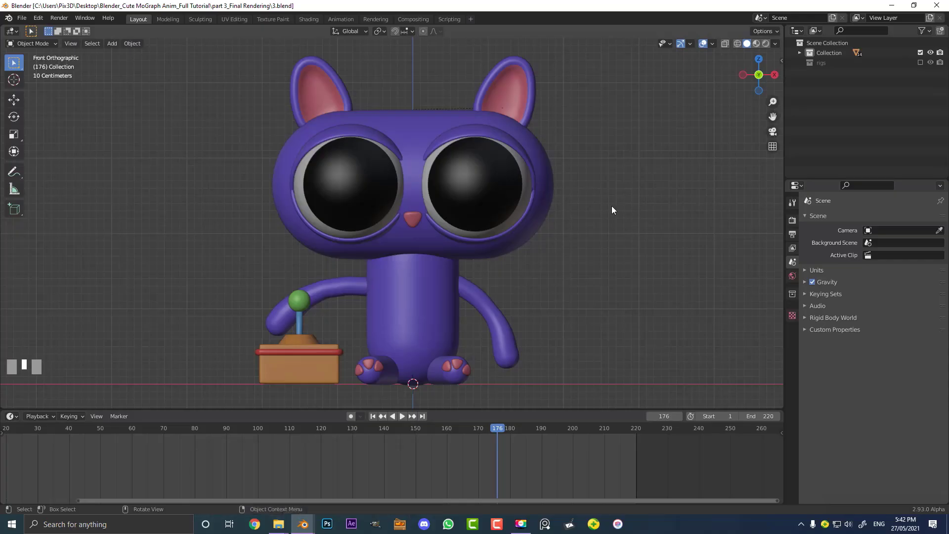
{"action": "mouse_move", "coordinate": [303, 525]}
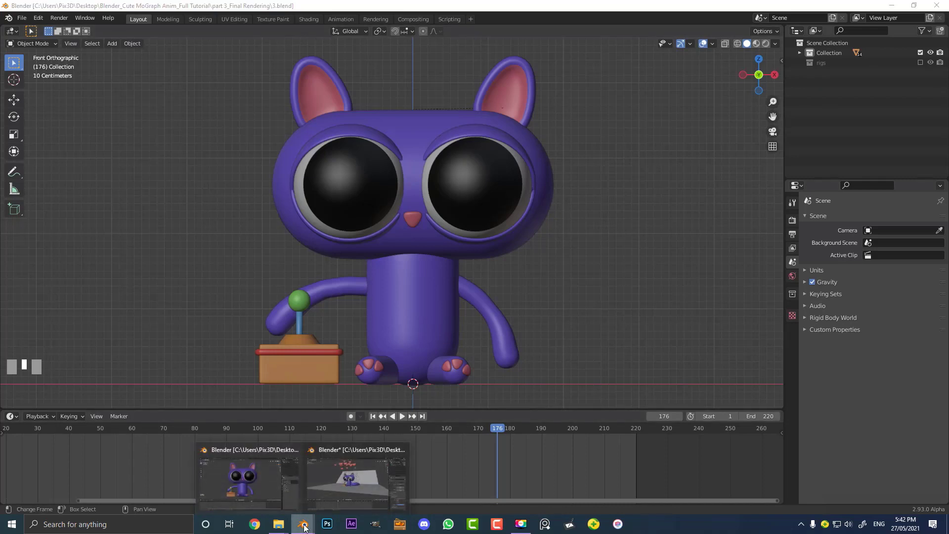
{"action": "left_click", "coordinate": [348, 479]}
{"action": "key", "text": "space"}
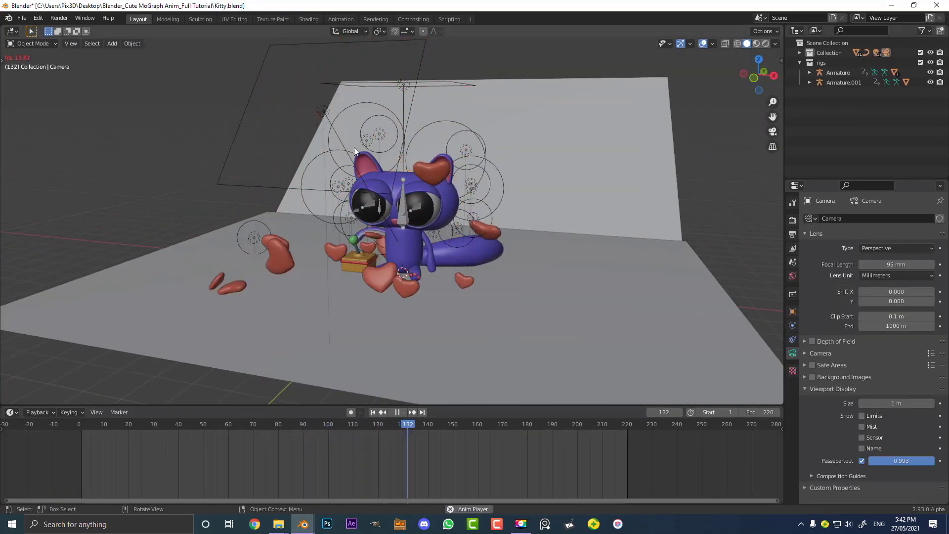
{"action": "key", "text": "space"}
{"action": "mouse_move", "coordinate": [303, 524]}
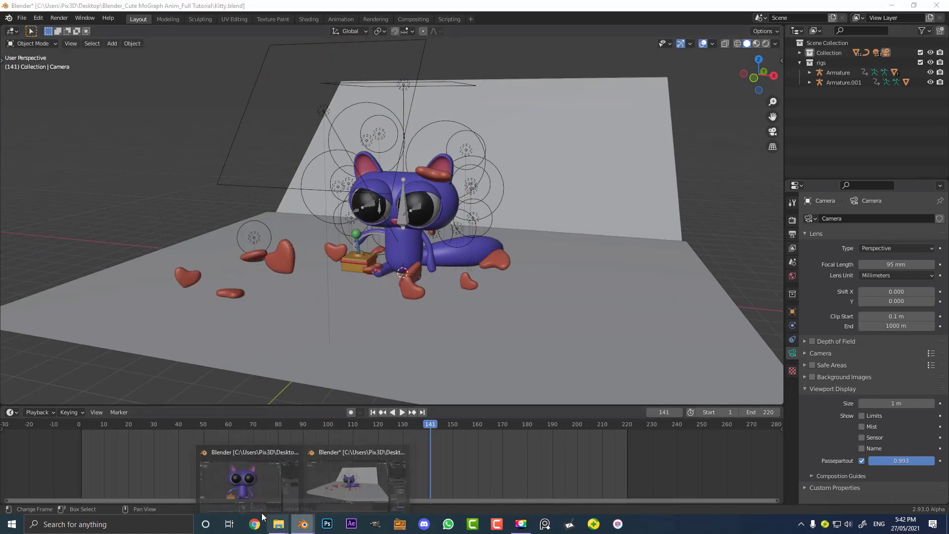
{"action": "left_click", "coordinate": [242, 483]}
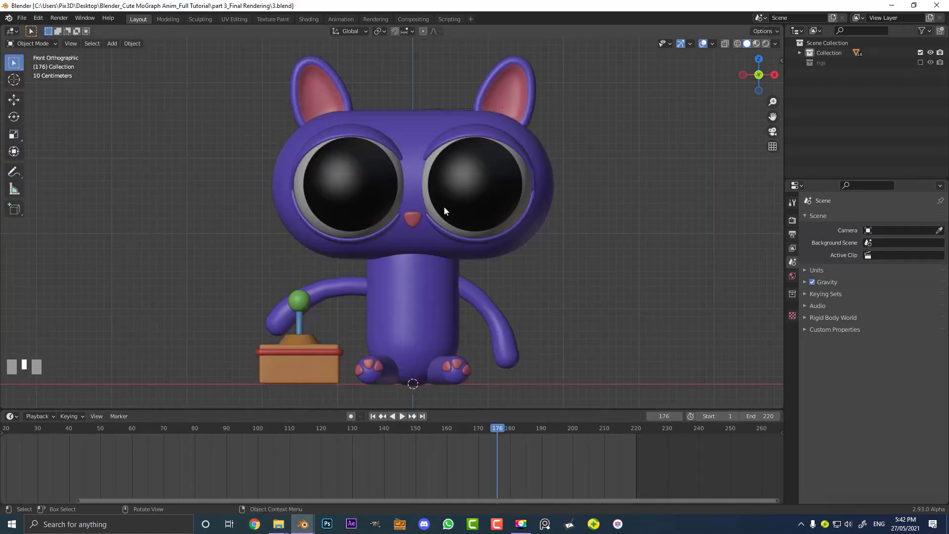
Add a plane mesh at the character's feet
{"action": "scroll", "coordinate": [445, 210], "scroll_direction": "down", "scroll_amount": 5}
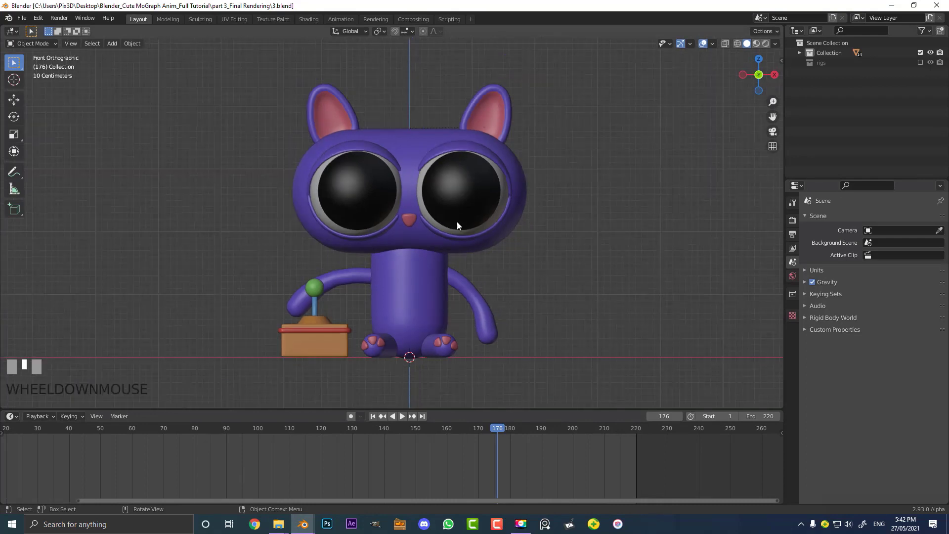
{"action": "middle_click_drag", "start_coordinate": [397, 179], "coordinate": [367, 245]}
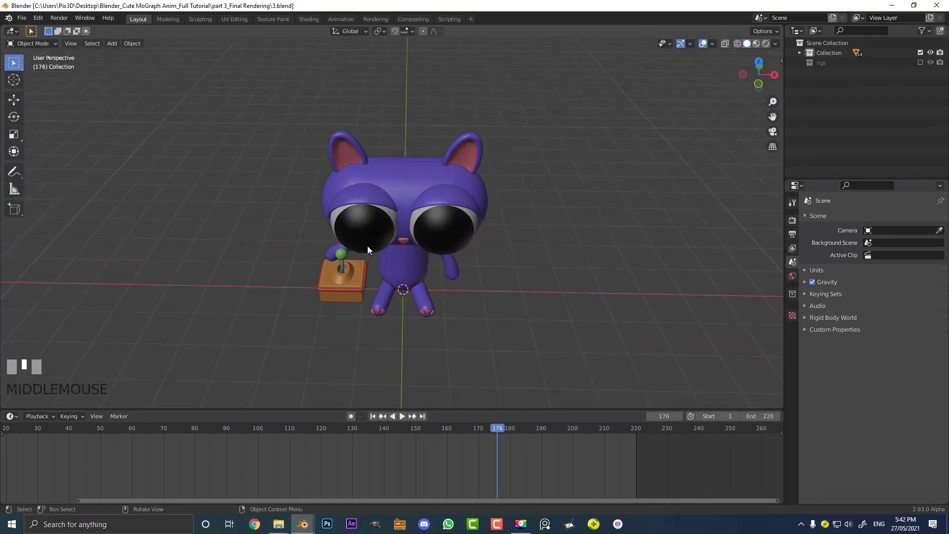
{"action": "scroll", "coordinate": [384, 180], "scroll_direction": "down", "scroll_amount": 2}
{"action": "key", "text": "shift+a"}
{"action": "mouse_move", "coordinate": [384, 180]}
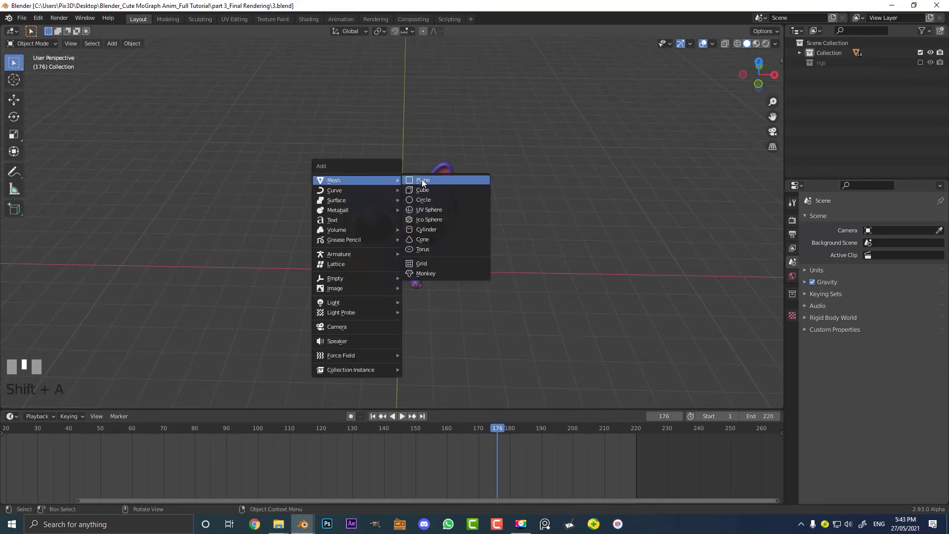
{"action": "left_click", "coordinate": [436, 180]}
{"action": "middle_click_drag", "start_coordinate": [459, 260], "coordinate": [415, 280]}
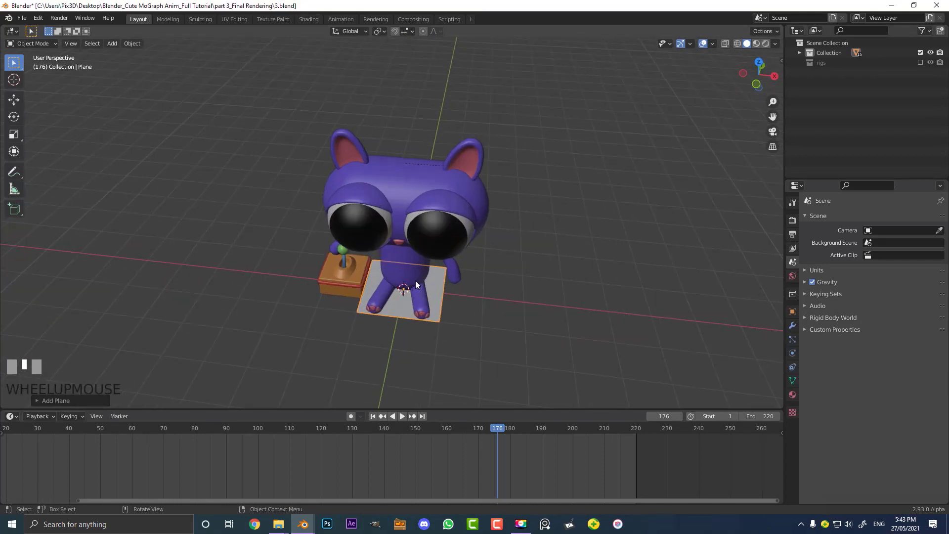
Scale the plane up uniformly by about 7
{"action": "scroll", "coordinate": [442, 298], "scroll_direction": "down", "scroll_amount": 2}
{"action": "key", "text": "s"}
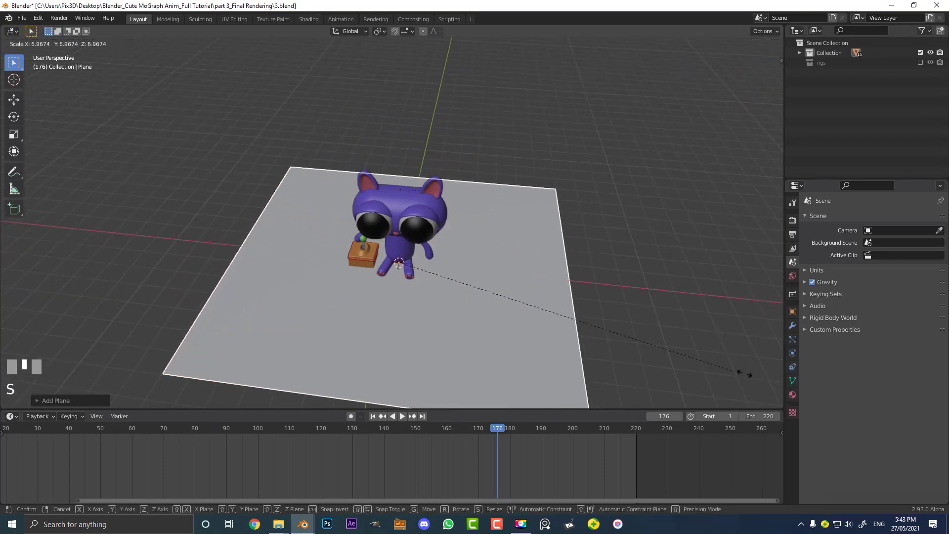
{"action": "left_click", "coordinate": [220, 386]}
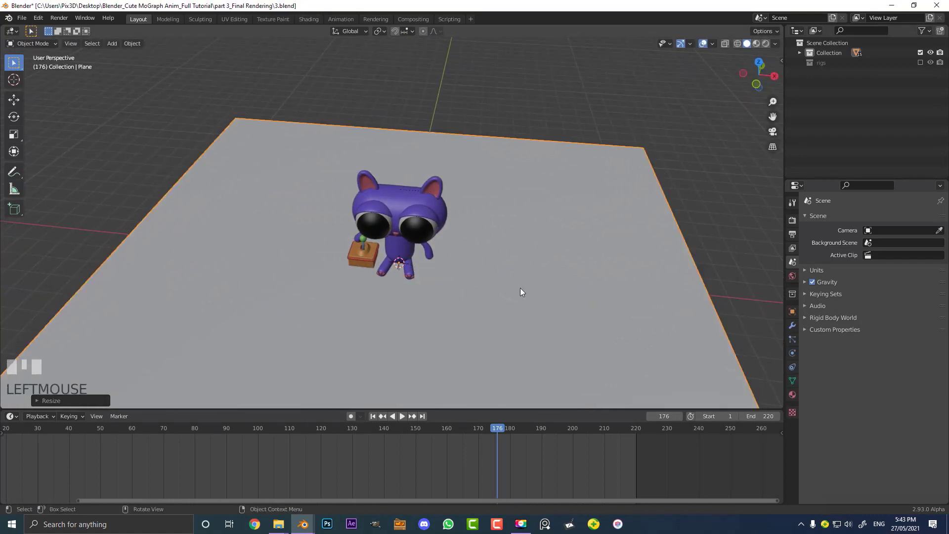
Stretch the plane along the X axis by about 1.9
{"action": "scroll", "coordinate": [495, 282], "scroll_direction": "down", "scroll_amount": 3}
{"action": "key", "text": "s"}
{"action": "key", "text": "x"}
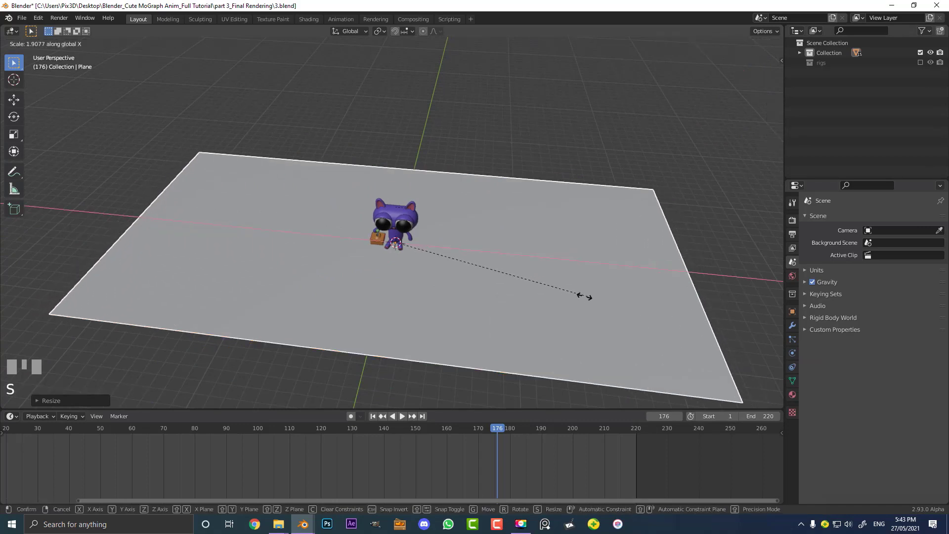
{"action": "left_click", "coordinate": [554, 291]}
{"action": "middle_click_drag", "start_coordinate": [549, 290], "coordinate": [384, 266]}
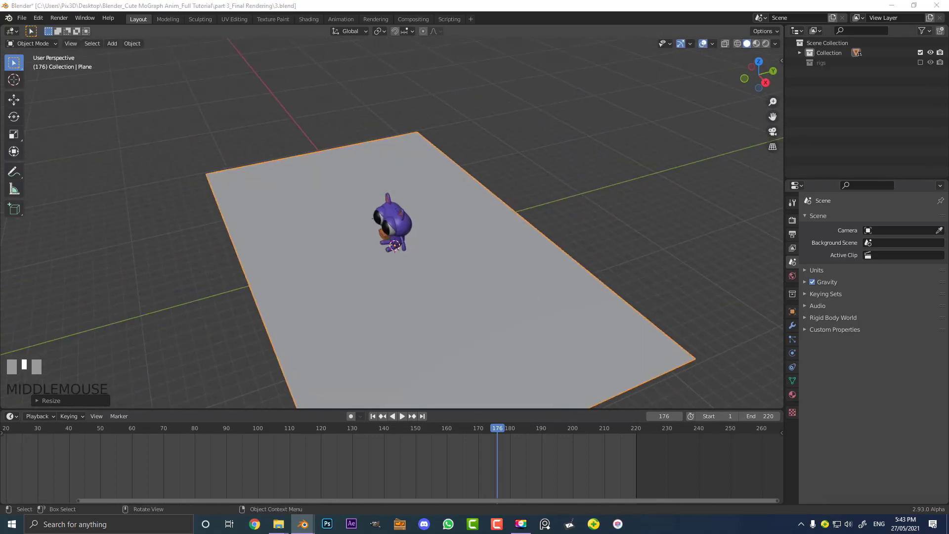
Create a new material for the plane and name it floor
{"action": "scroll", "coordinate": [477, 256], "scroll_direction": "down", "scroll_amount": 3}
{"action": "scroll", "coordinate": [475, 252], "scroll_direction": "up", "scroll_amount": 3}
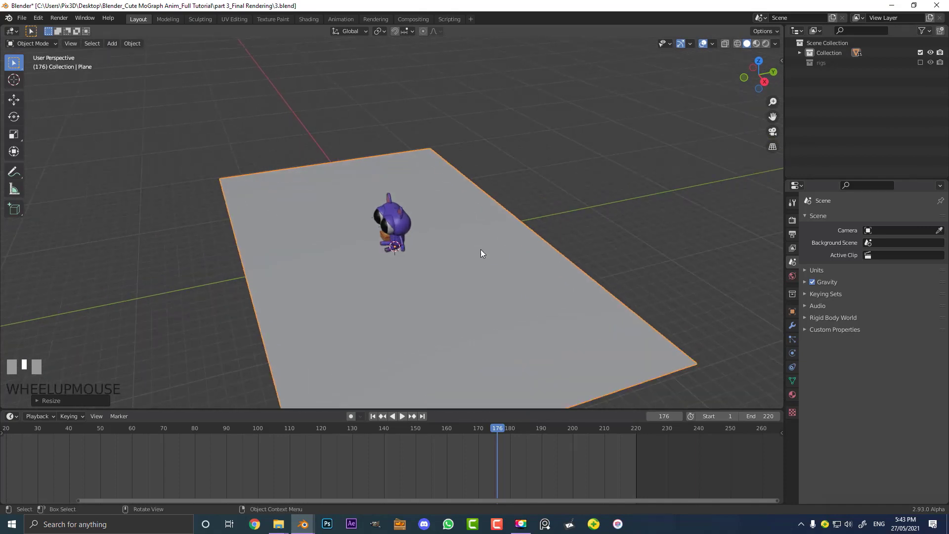
{"action": "left_click", "coordinate": [793, 394]}
{"action": "left_click", "coordinate": [873, 264]}
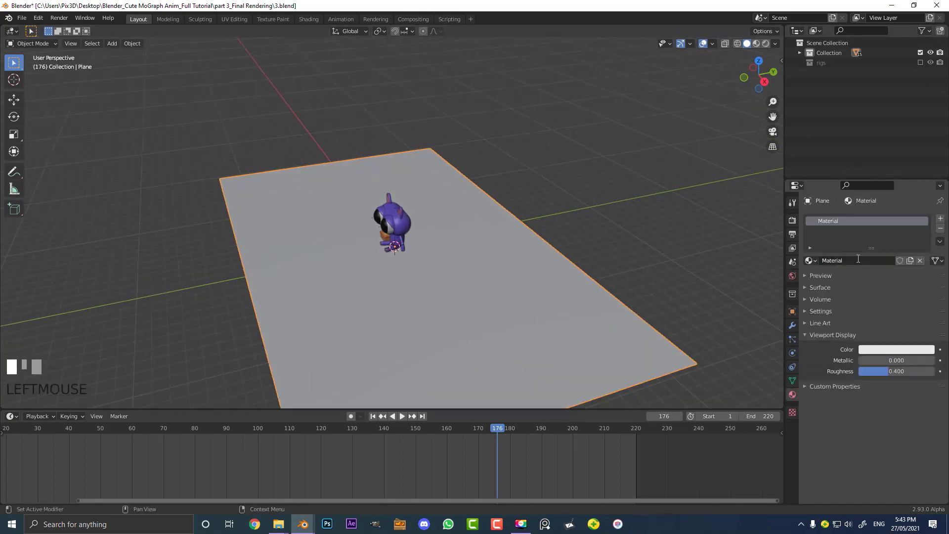
{"action": "double_click", "coordinate": [858, 260]}
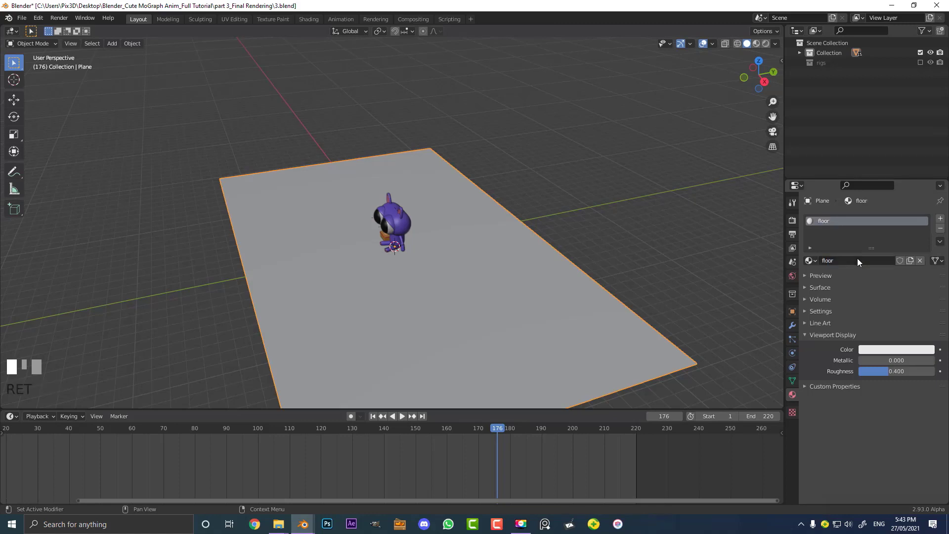
Set the floor material's viewport display color to a light orange
{"action": "left_click", "coordinate": [875, 350]}
{"action": "left_click", "coordinate": [877, 350]}
{"action": "left_click", "coordinate": [877, 350]}
{"action": "left_click_drag", "start_coordinate": [880, 256], "coordinate": [879, 258]}
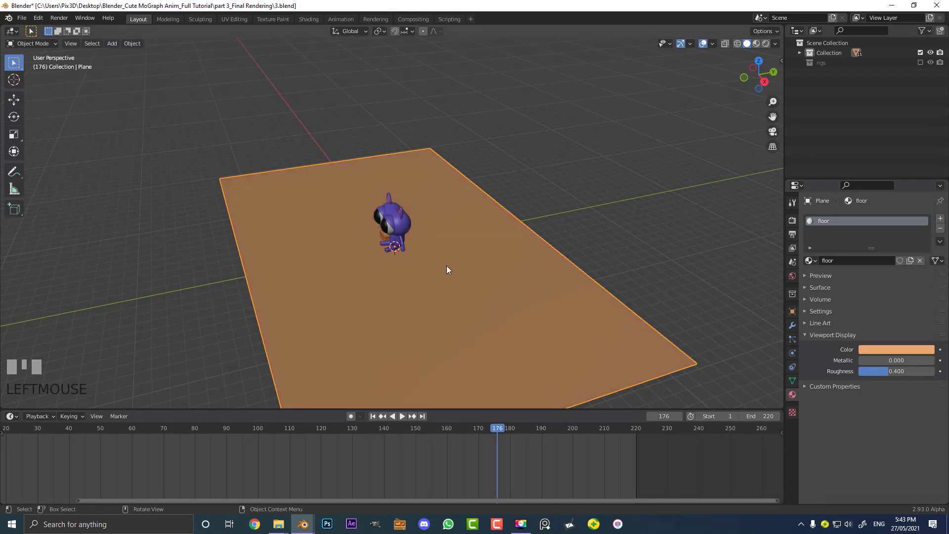
In right view, duplicate the floor plane and move the copy behind the character
{"action": "key", "text": "KP_3"}
{"action": "scroll", "coordinate": [435, 281], "scroll_direction": "up", "scroll_amount": 1}
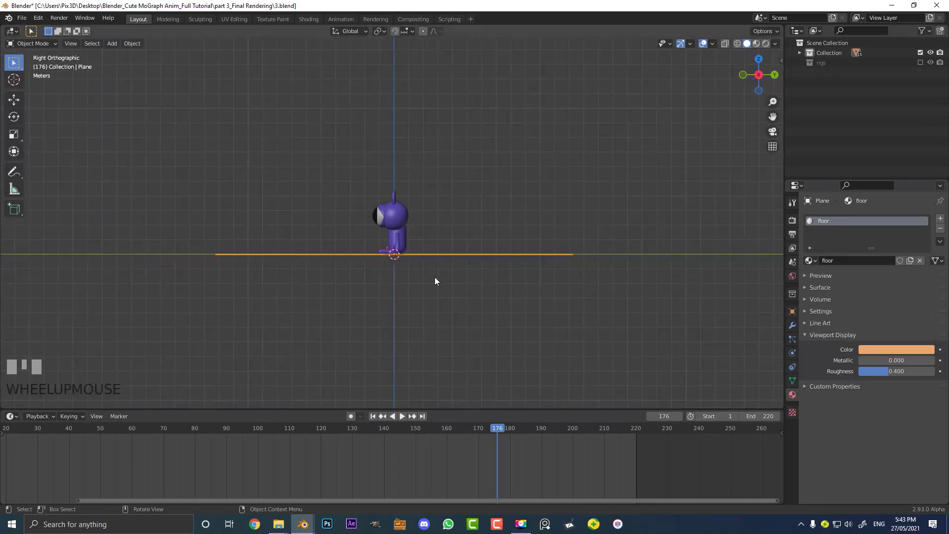
{"action": "middle_click_drag", "start_coordinate": [435, 281], "coordinate": [407, 287], "text": "shift"}
{"action": "scroll", "coordinate": [407, 286], "scroll_direction": "up", "scroll_amount": 1}
{"action": "key", "text": "shift+d"}
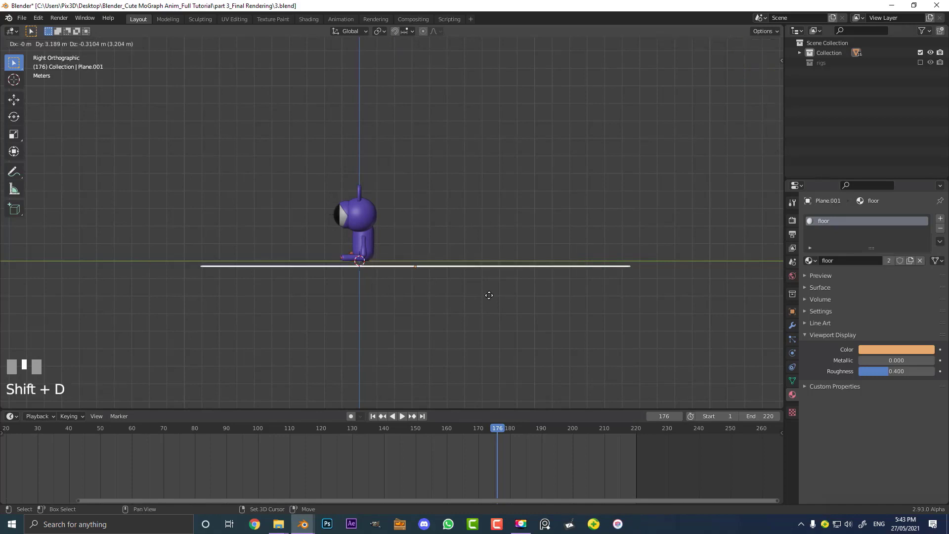
{"action": "left_click", "coordinate": [647, 286]}
{"action": "scroll", "coordinate": [652, 316], "scroll_direction": "down", "scroll_amount": 1}
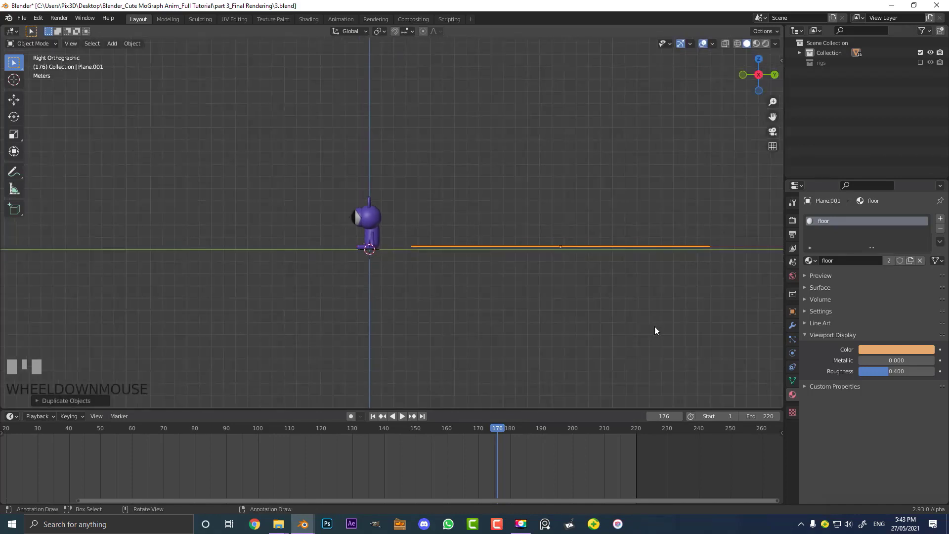
Rotate the duplicated plane around the X axis so it stands upright as a back wall
{"action": "key", "text": "r"}
{"action": "left_click", "coordinate": [684, 286]}
{"action": "middle_click_drag", "start_coordinate": [684, 286], "coordinate": [513, 275]}
{"action": "key", "text": "r"}
{"action": "key", "text": "x"}
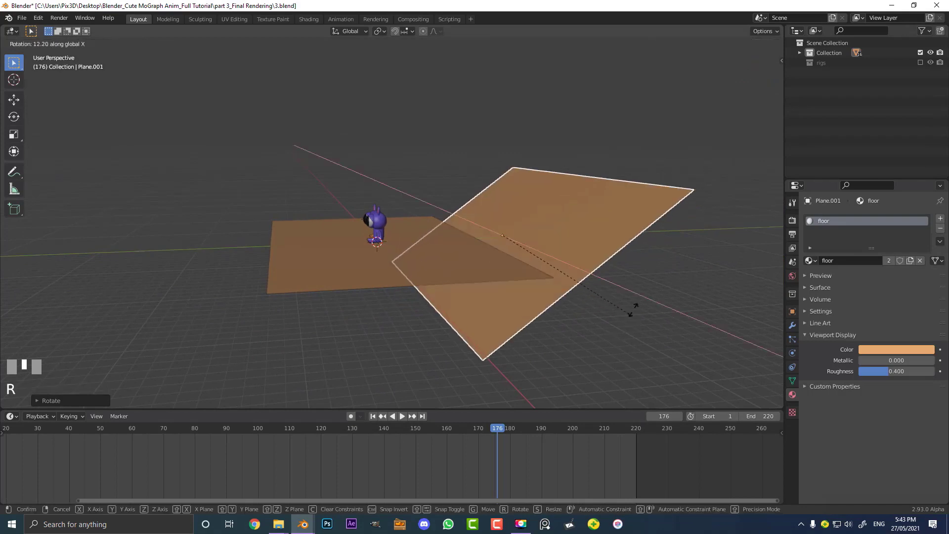
{"action": "left_click", "coordinate": [589, 267]}
{"action": "middle_click_drag", "start_coordinate": [585, 269], "coordinate": [546, 309]}
Add a camera from the front view
{"action": "key", "text": "KP_1"}
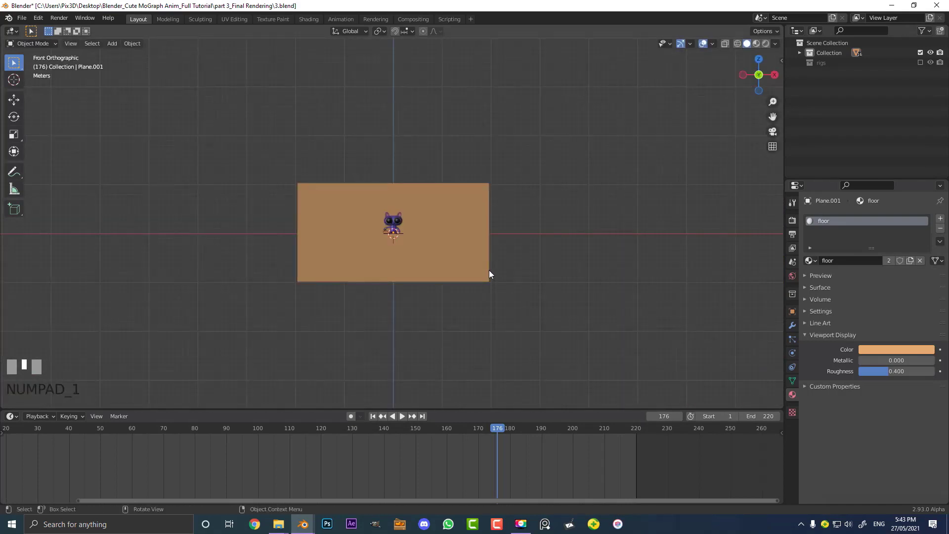
{"action": "scroll", "coordinate": [384, 206], "scroll_direction": "up", "scroll_amount": 10}
{"action": "key", "text": "shift+a"}
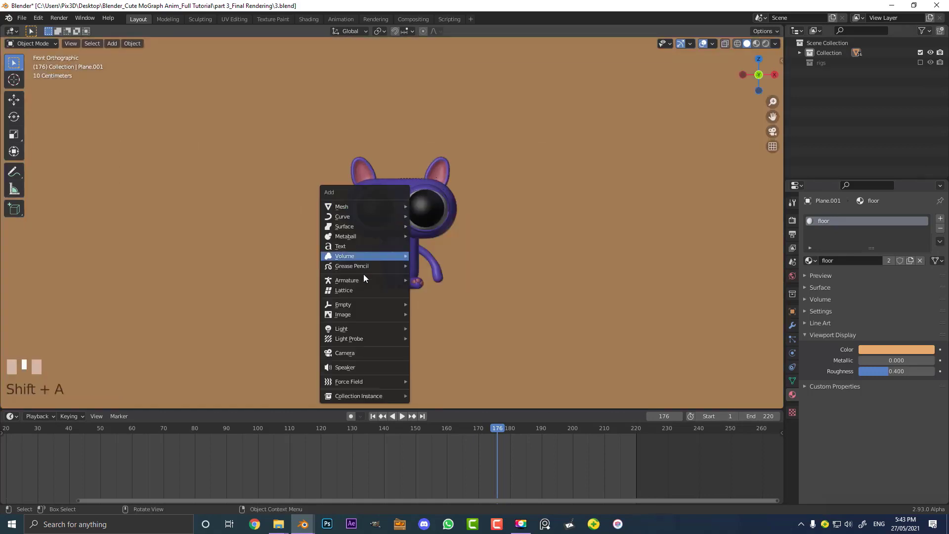
{"action": "left_click", "coordinate": [357, 352]}
Look through the new camera and move it back along its local Z axis about 13.4 m
{"action": "scroll", "coordinate": [455, 226], "scroll_direction": "down", "scroll_amount": 2}
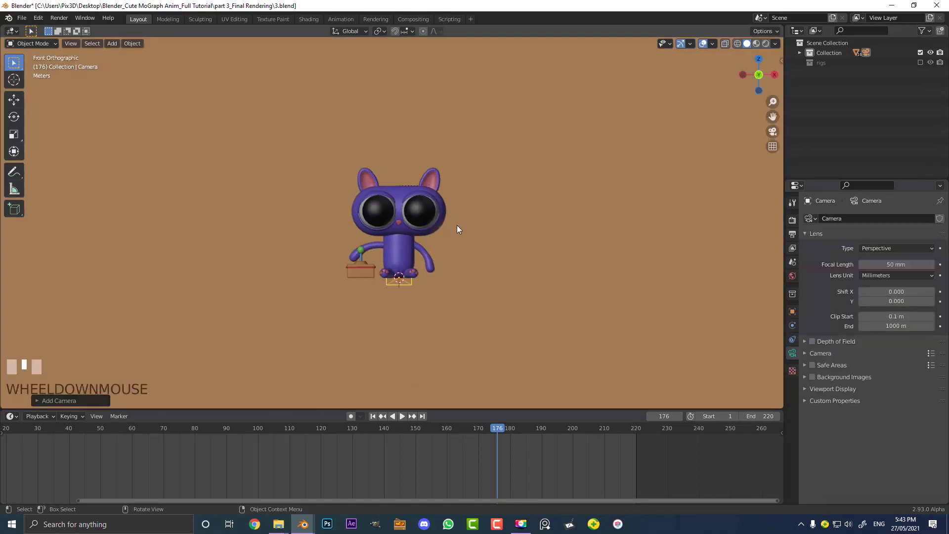
{"action": "key", "text": "KP_0"}
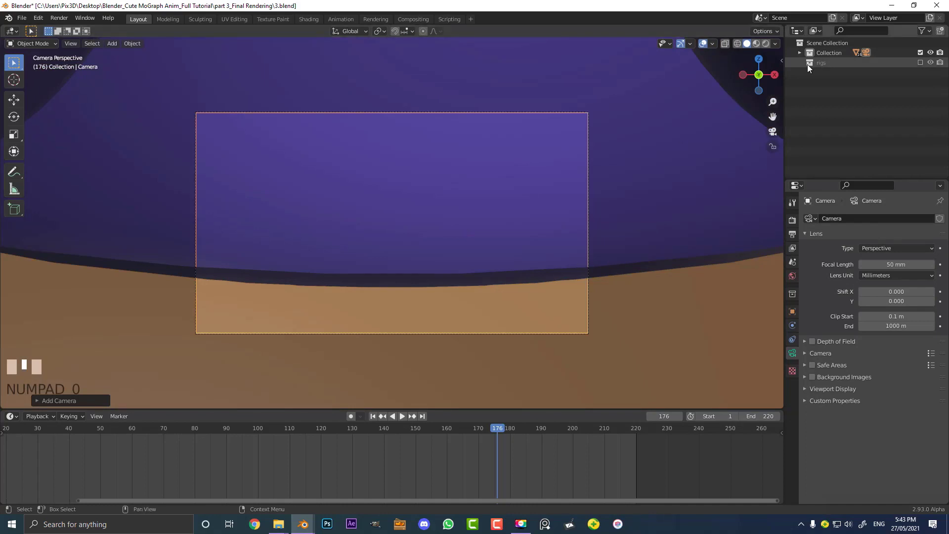
{"action": "left_click", "coordinate": [800, 53]}
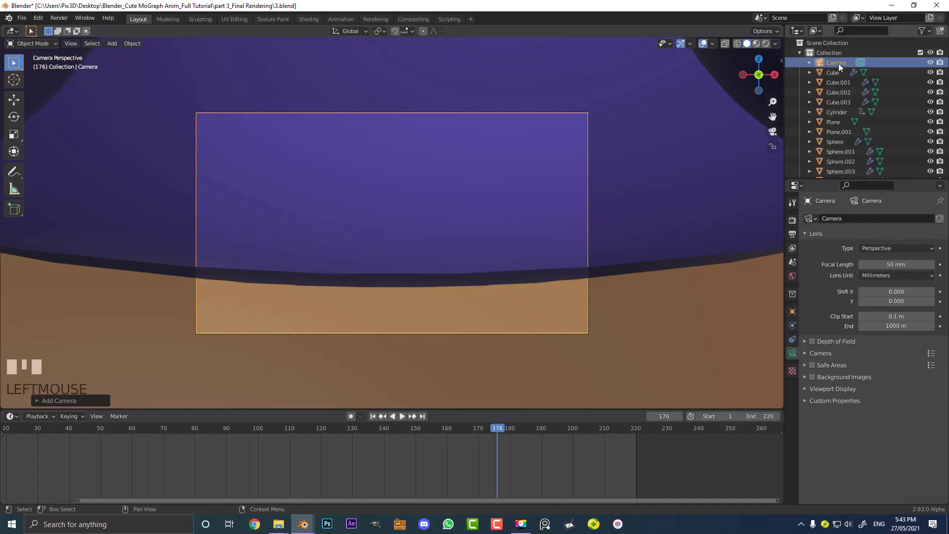
{"action": "scroll", "coordinate": [573, 137], "scroll_direction": "down", "scroll_amount": 2}
{"action": "key", "text": "g"}
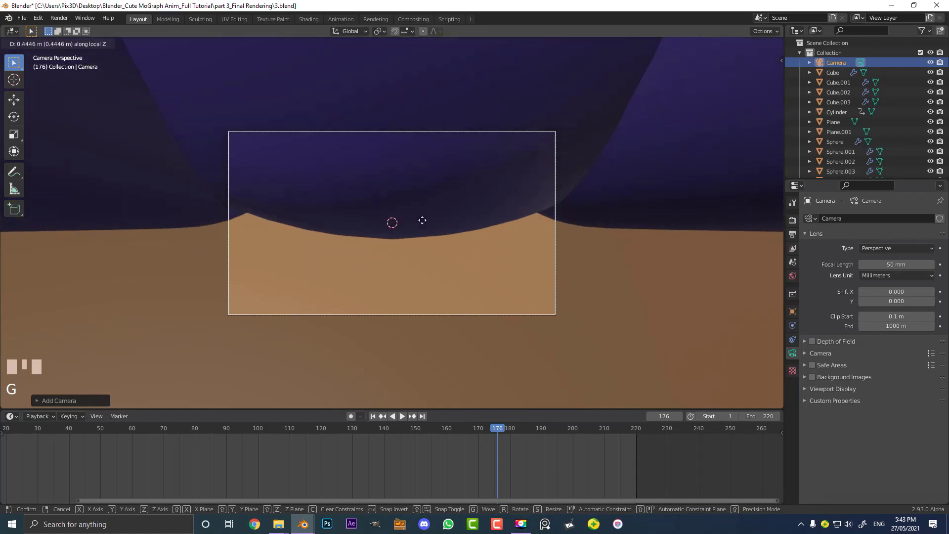
{"action": "left_click", "coordinate": [417, 330]}
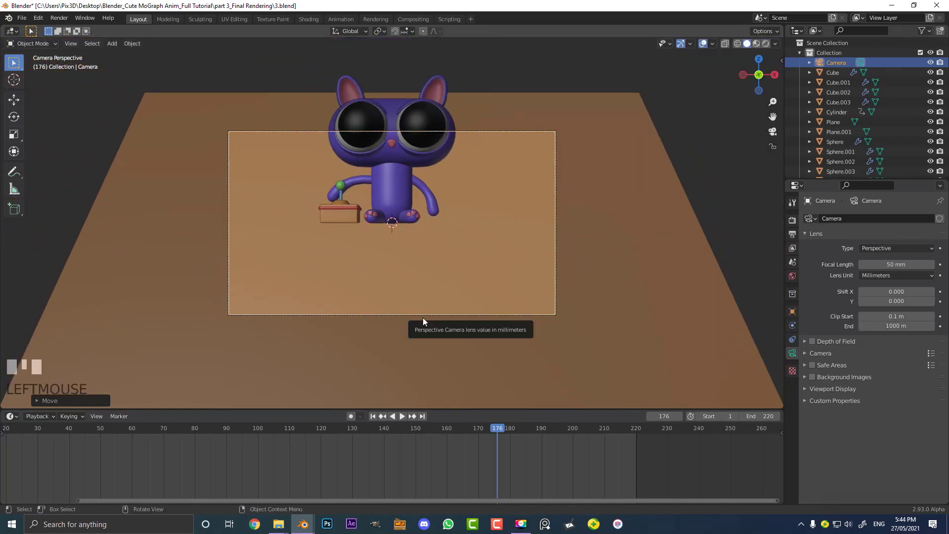
Raise the camera about 1.24 m along the global Z axis
{"action": "key", "text": "g"}
{"action": "key", "text": "z"}
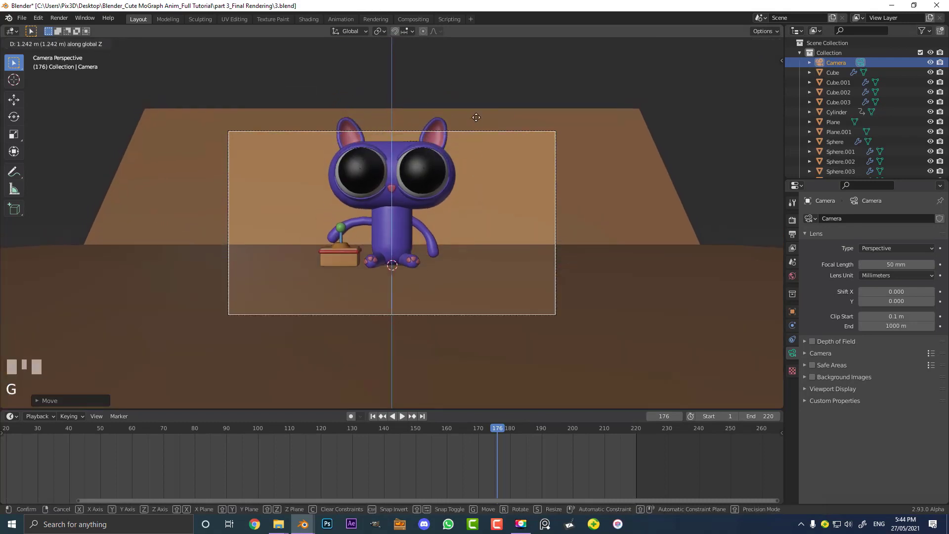
{"action": "left_click", "coordinate": [469, 62]}
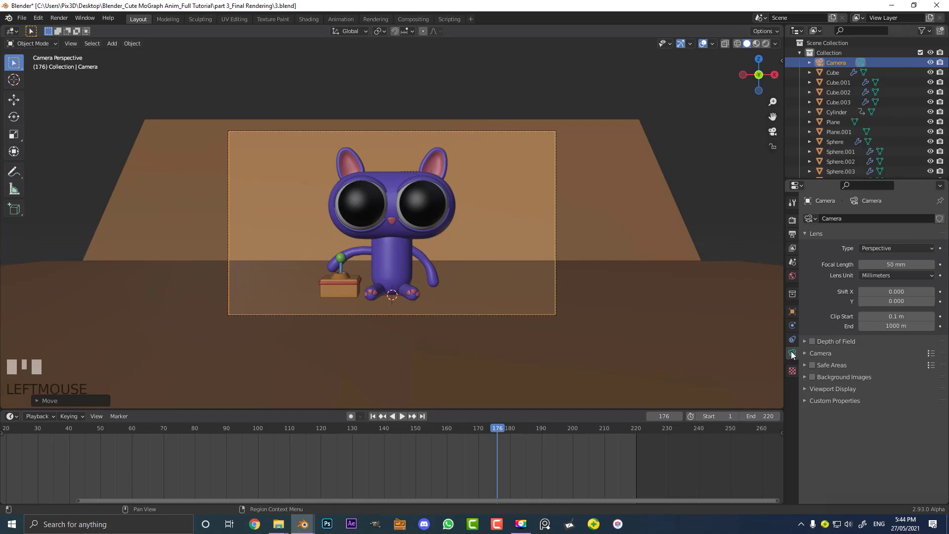
Set the camera's focal length to 95 mm
{"action": "left_click", "coordinate": [901, 265]}
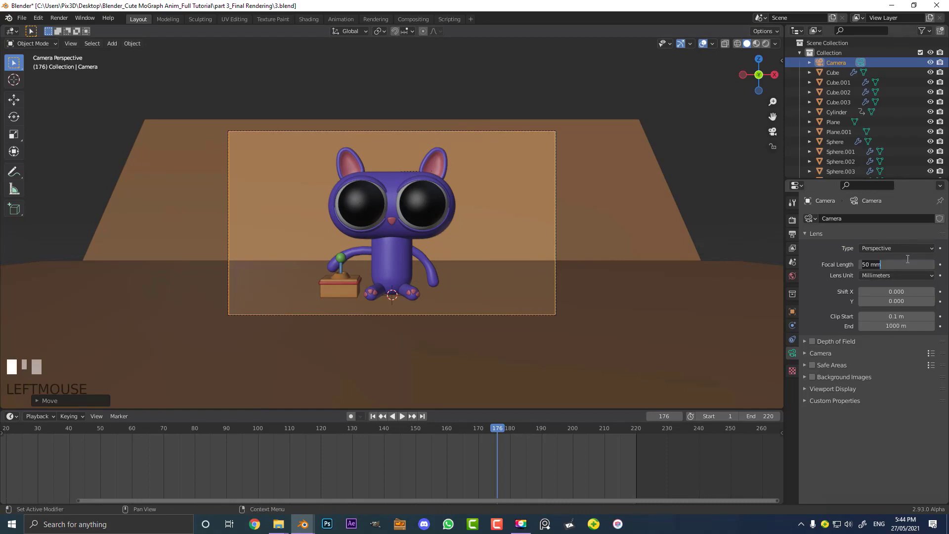
{"action": "type", "text": "95"}
{"action": "key", "text": "Return"}
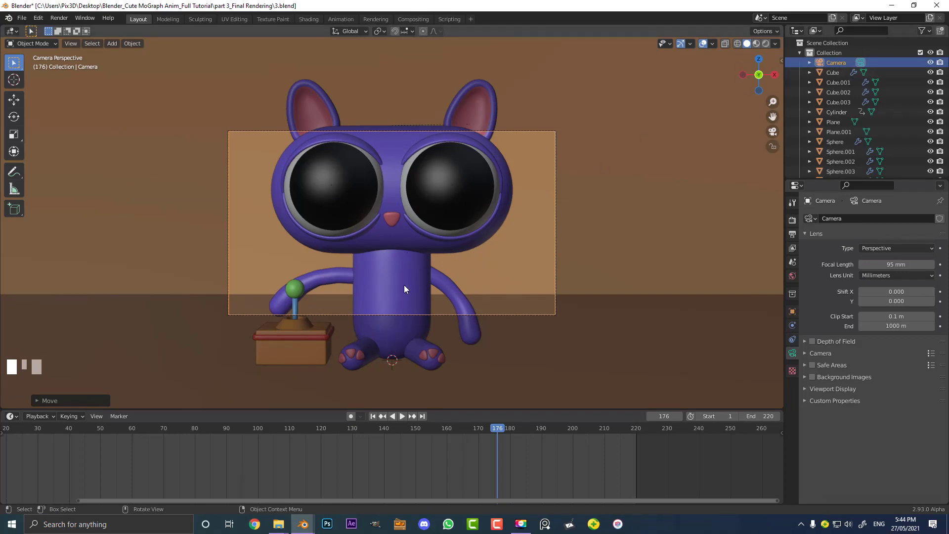
Move the camera back along its local Z axis about 9.1 m to frame the character
{"action": "key", "text": "g"}
{"action": "key", "text": "z"}
{"action": "key", "text": "z"}
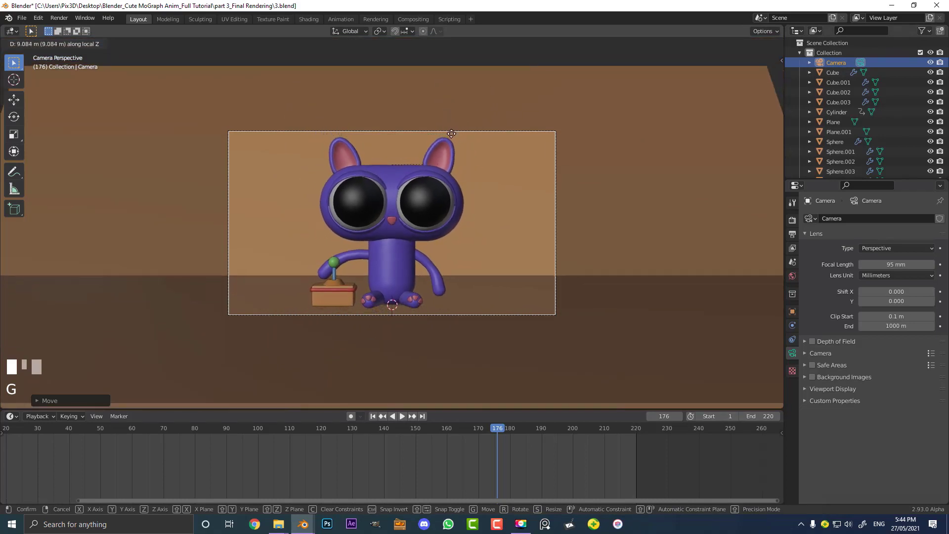
{"action": "left_click", "coordinate": [451, 135]}
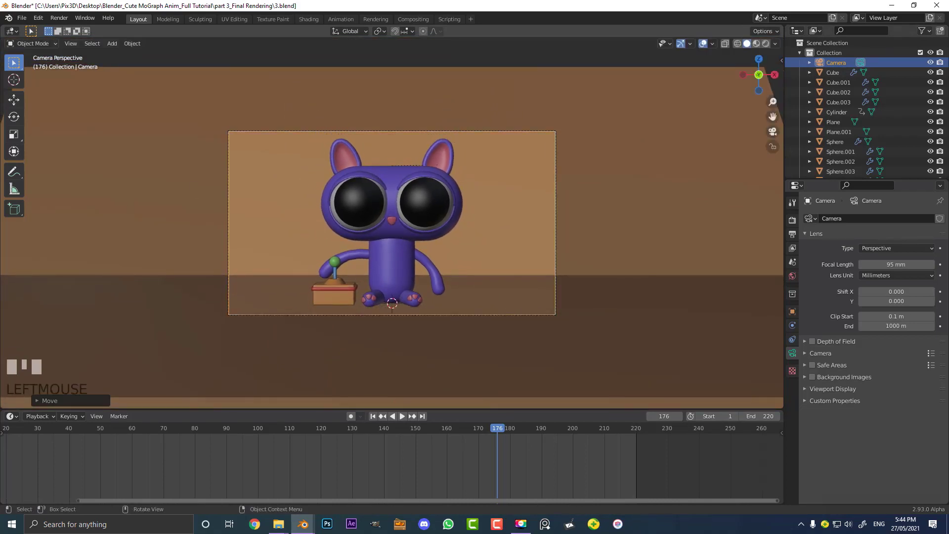
{"action": "scroll", "coordinate": [425, 193], "scroll_direction": "up", "scroll_amount": 2}
{"action": "scroll", "coordinate": [428, 188], "scroll_direction": "up", "scroll_amount": 2}
{"action": "scroll", "coordinate": [428, 185], "scroll_direction": "down", "scroll_amount": 2}
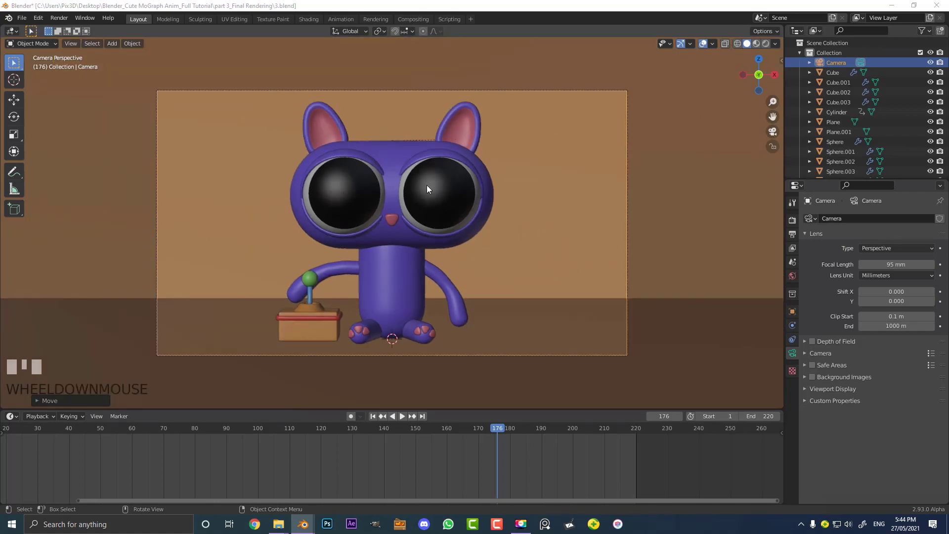
Select the floor and backdrop planes and hide them
{"action": "scroll", "coordinate": [435, 178], "scroll_direction": "up", "scroll_amount": 1}
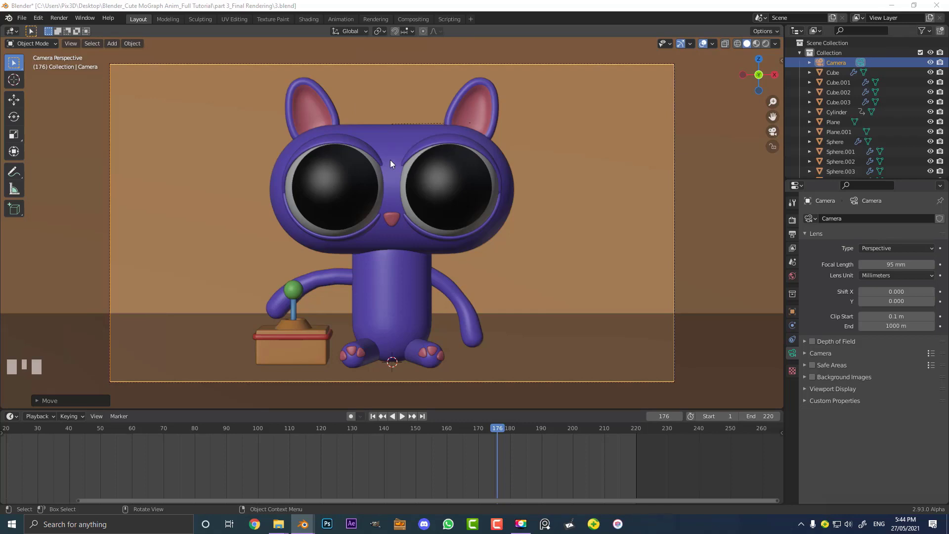
{"action": "scroll", "coordinate": [390, 172], "scroll_direction": "down", "scroll_amount": 3}
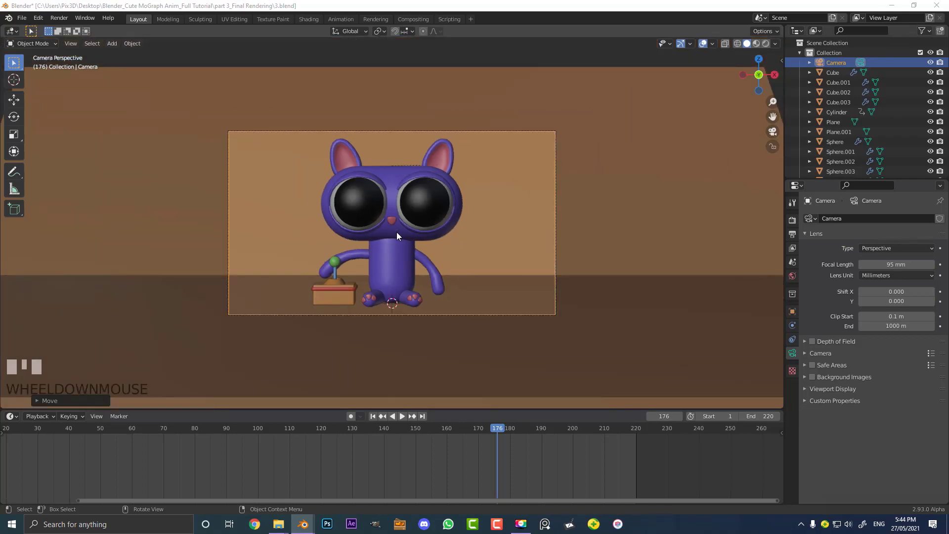
{"action": "middle_click_drag", "start_coordinate": [397, 232], "coordinate": [429, 235]}
{"action": "scroll", "coordinate": [426, 236], "scroll_direction": "down", "scroll_amount": 2}
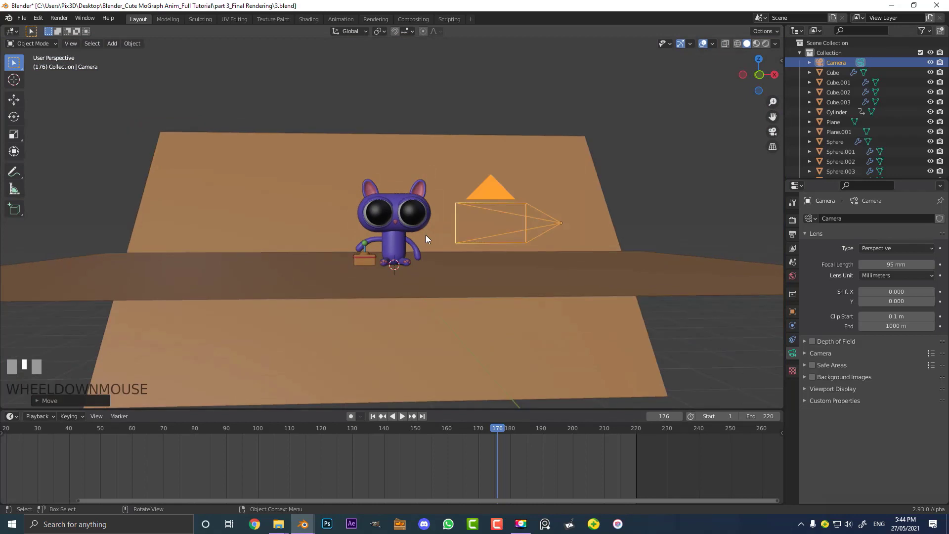
{"action": "key", "text": "KP_1"}
{"action": "scroll", "coordinate": [315, 254], "scroll_direction": "down", "scroll_amount": 3}
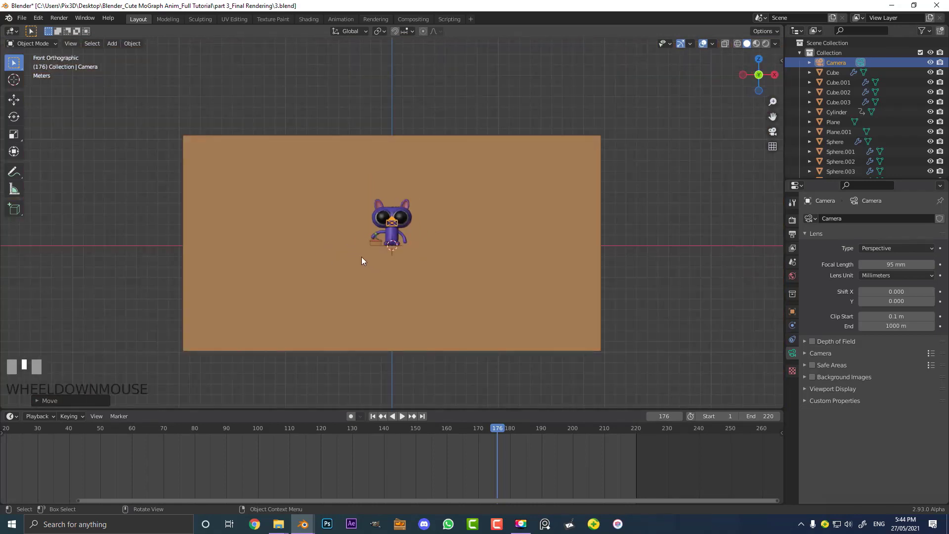
{"action": "scroll", "coordinate": [361, 260], "scroll_direction": "up", "scroll_amount": 2}
{"action": "scroll", "coordinate": [536, 286], "scroll_direction": "down", "scroll_amount": 4}
{"action": "left_click_drag", "start_coordinate": [603, 115], "coordinate": [437, 369]}
{"action": "middle_click_drag", "start_coordinate": [488, 235], "coordinate": [464, 179]}
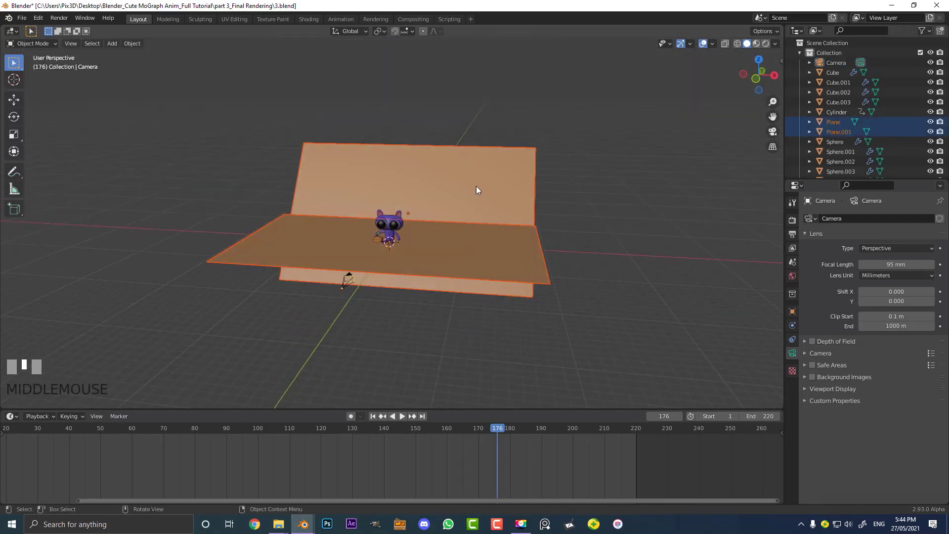
{"action": "key", "text": "h"}
Switch to the front orthographic view and add a cube mesh
{"action": "key", "text": "KP_1"}
{"action": "scroll", "coordinate": [435, 222], "scroll_direction": "up", "scroll_amount": 2}
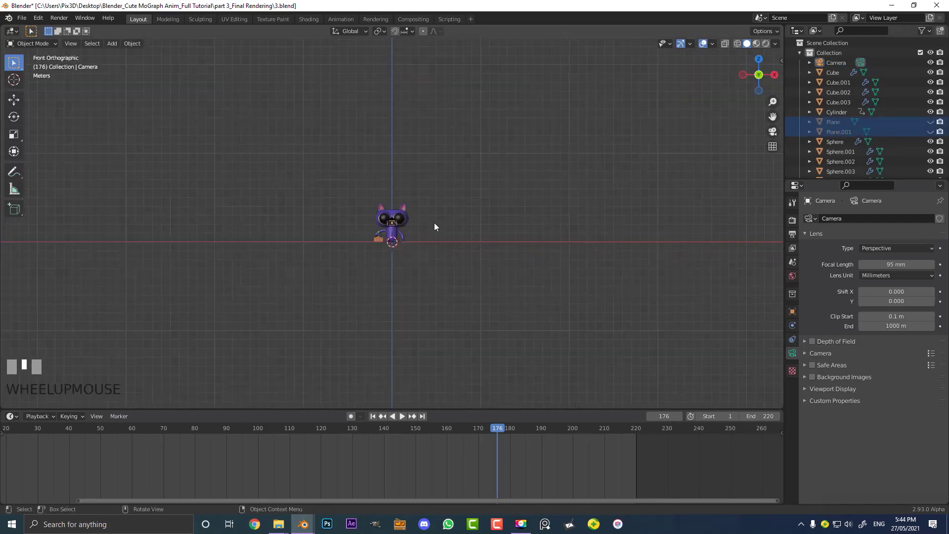
{"action": "scroll", "coordinate": [435, 222], "scroll_direction": "up", "scroll_amount": 5}
{"action": "key", "text": "shift+a"}
{"action": "mouse_move", "coordinate": [390, 57]}
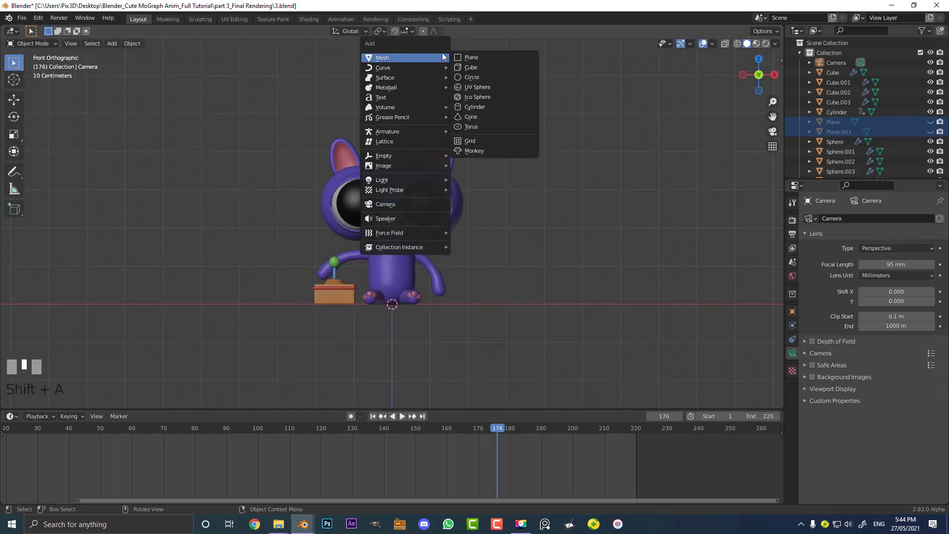
{"action": "left_click", "coordinate": [486, 67]}
Move the new cube to the left of the character
{"action": "scroll", "coordinate": [346, 280], "scroll_direction": "down", "scroll_amount": 3}
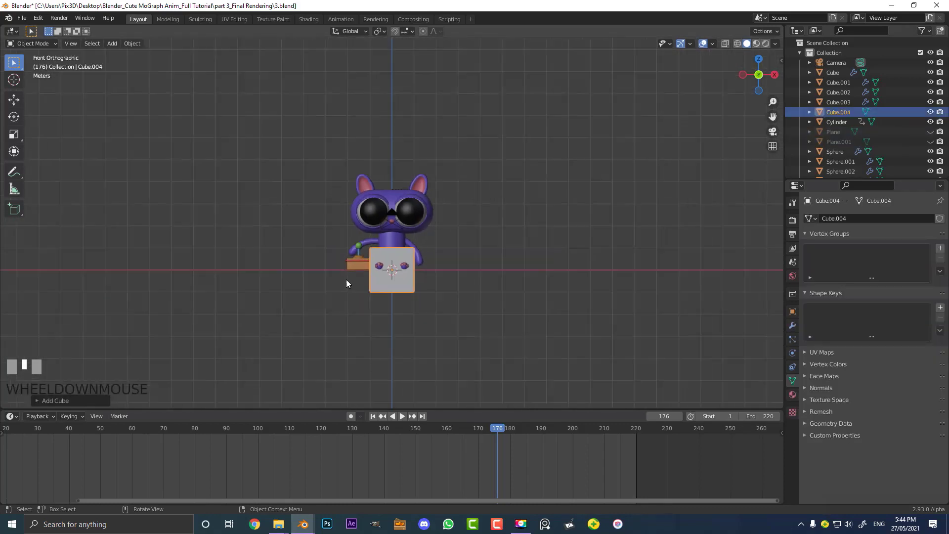
{"action": "scroll", "coordinate": [356, 287], "scroll_direction": "up", "scroll_amount": 4}
{"action": "key", "text": "g"}
{"action": "left_click", "coordinate": [316, 293]}
{"action": "middle_click_drag", "start_coordinate": [303, 287], "coordinate": [424, 272], "text": "shift"}
{"action": "scroll", "coordinate": [424, 272], "scroll_direction": "up", "scroll_amount": 3}
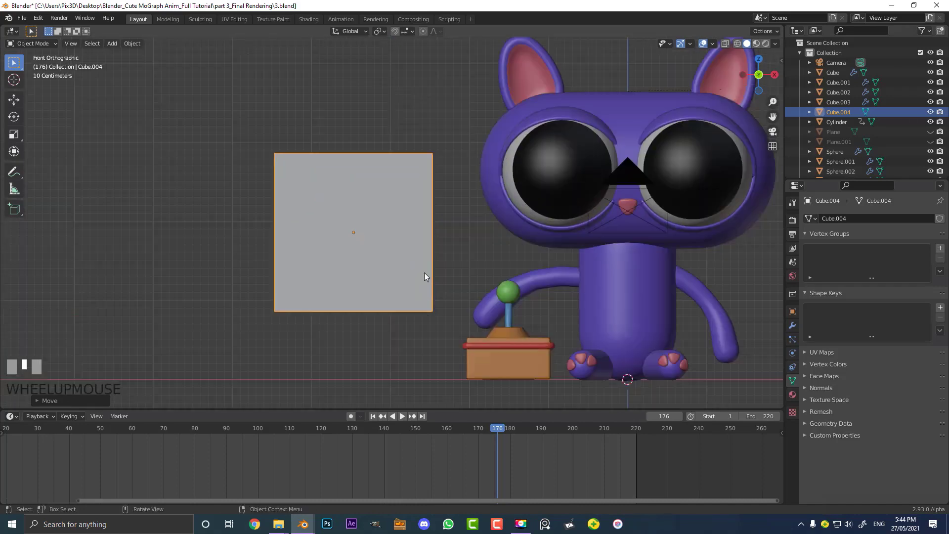
Create a new material named hearts for the cube and set its viewport display color to red
{"action": "left_click", "coordinate": [792, 394]}
{"action": "left_click", "coordinate": [864, 256]}
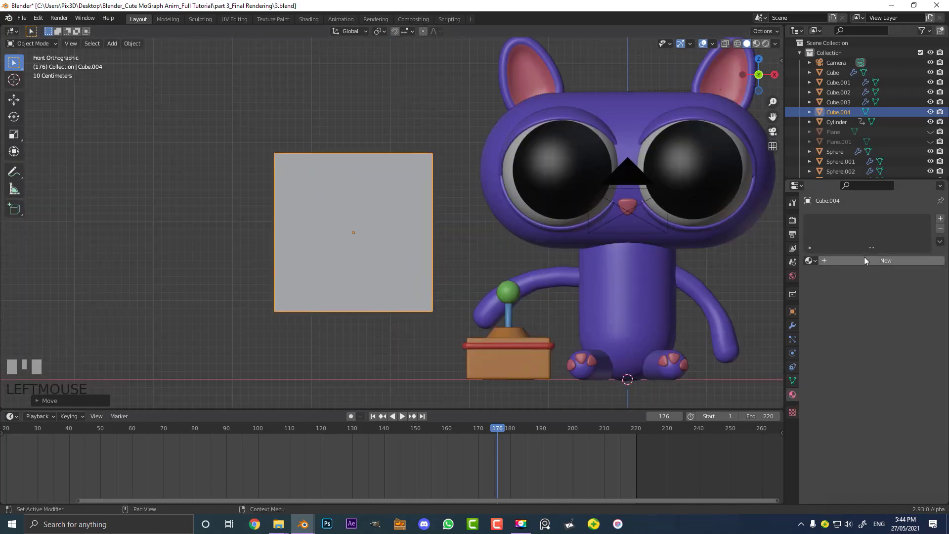
{"action": "double_click", "coordinate": [865, 259]}
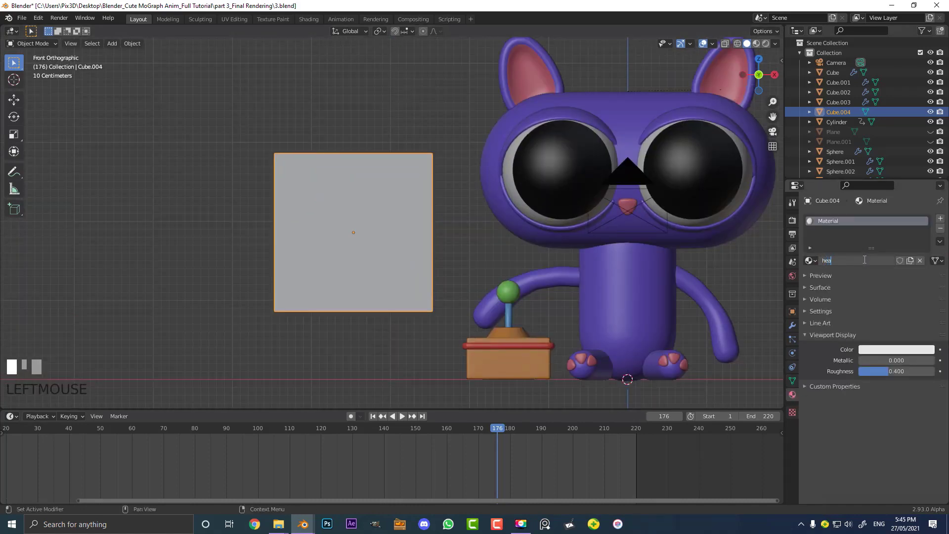
{"action": "left_click", "coordinate": [892, 348]}
{"action": "left_click", "coordinate": [883, 272]}
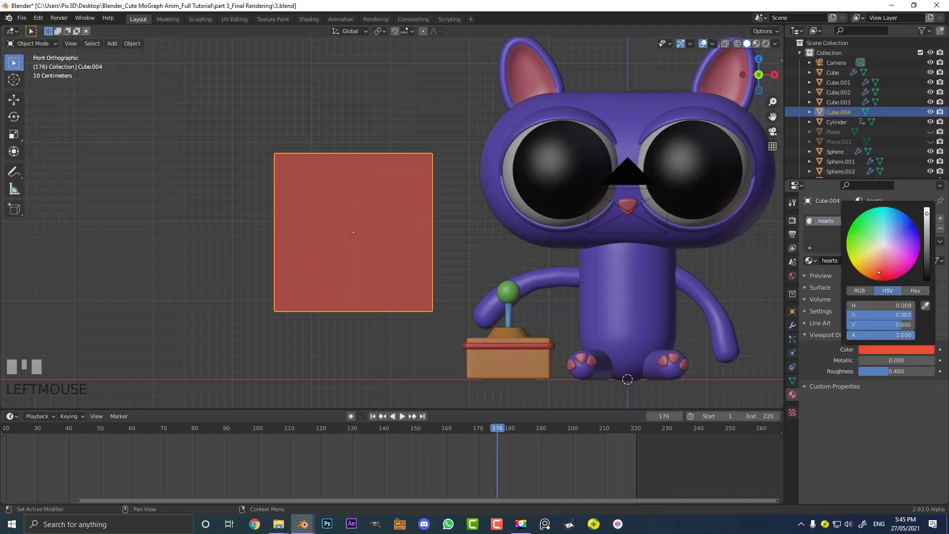
{"action": "left_click_drag", "start_coordinate": [883, 275], "coordinate": [884, 278]}
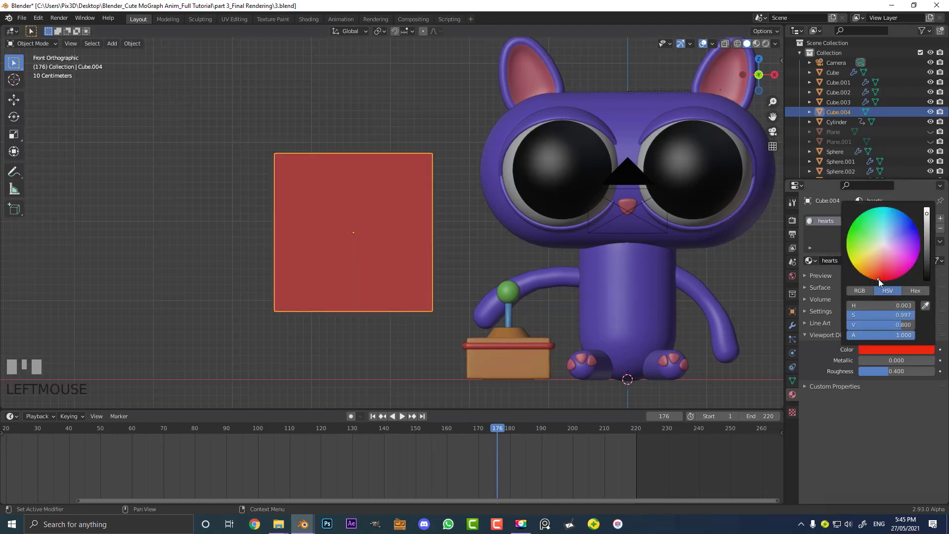
Enter Edit Mode on the cube and switch the viewport to wireframe shading
{"action": "scroll", "coordinate": [372, 169], "scroll_direction": "up", "scroll_amount": 5}
{"action": "scroll", "coordinate": [372, 169], "scroll_direction": "down", "scroll_amount": 5}
{"action": "key", "text": "Tab"}
{"action": "scroll", "coordinate": [371, 169], "scroll_direction": "up", "scroll_amount": 1}
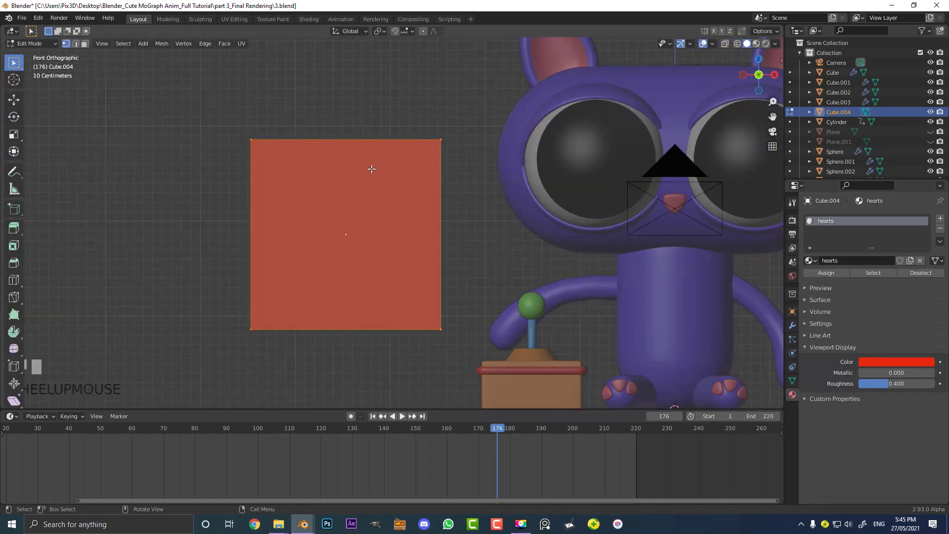
{"action": "key", "text": "z"}
{"action": "left_click", "coordinate": [291, 169]}
{"action": "scroll", "coordinate": [388, 193], "scroll_direction": "down", "scroll_amount": 2}
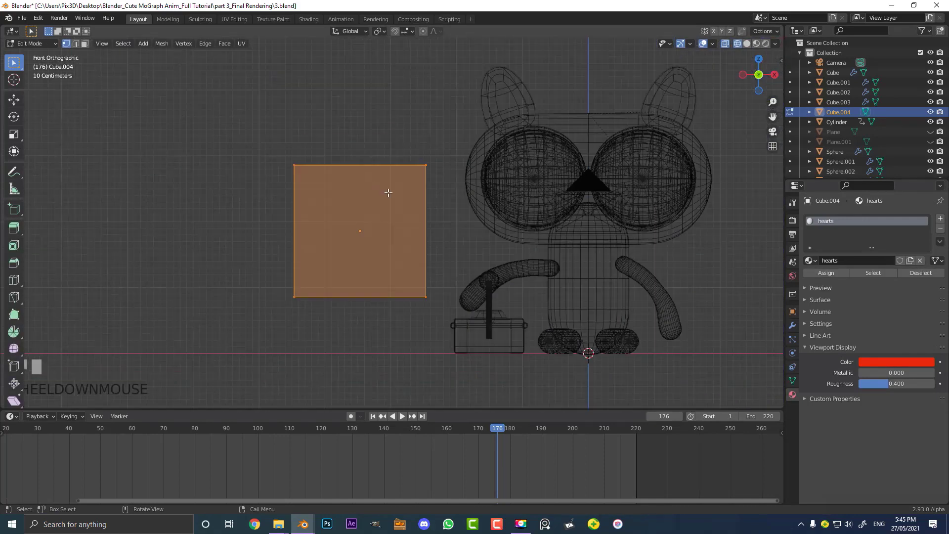
{"action": "scroll", "coordinate": [364, 184], "scroll_direction": "up", "scroll_amount": 1}
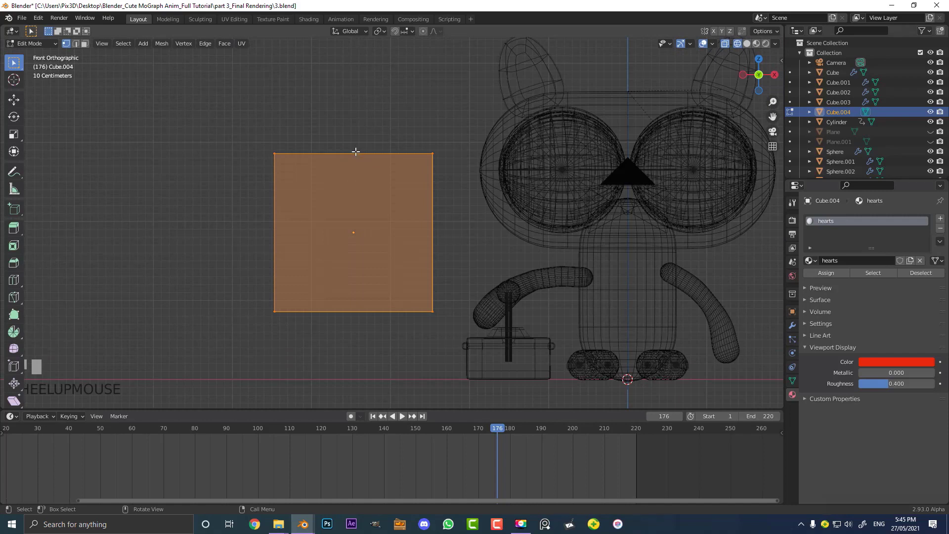
Add a vertical loop cut through the cube's middle and move it down to form a V-shaped point
{"action": "key", "text": "ctrl+r"}
{"action": "left_click", "coordinate": [377, 146]}
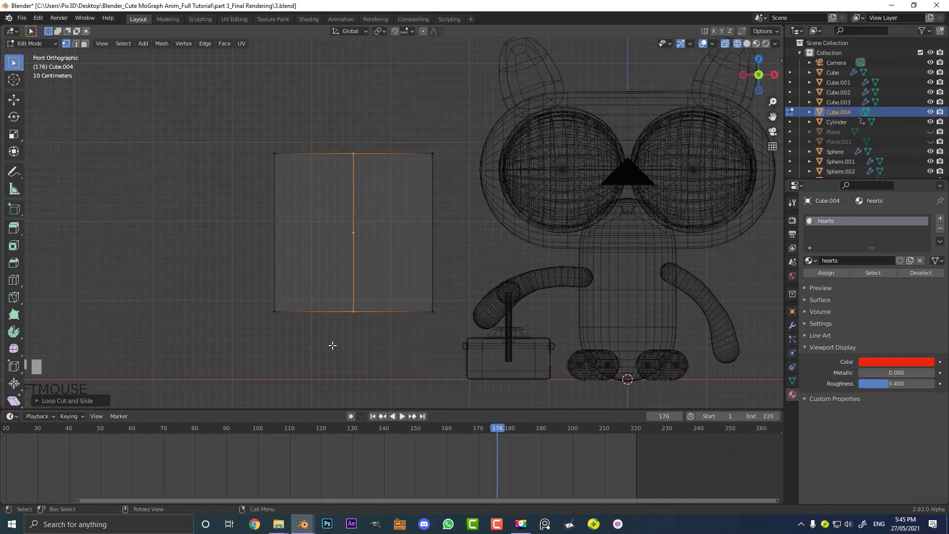
{"action": "key", "text": "g"}
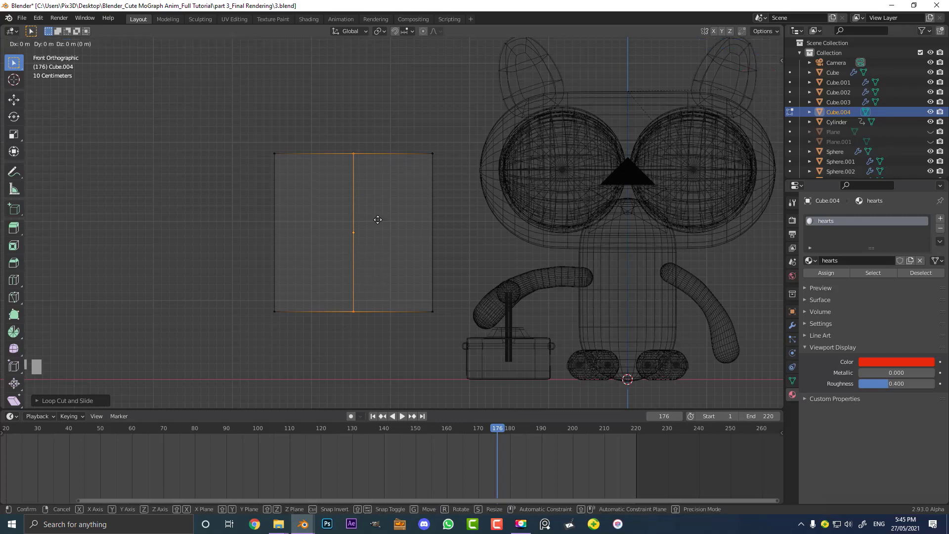
{"action": "left_click", "coordinate": [377, 282]}
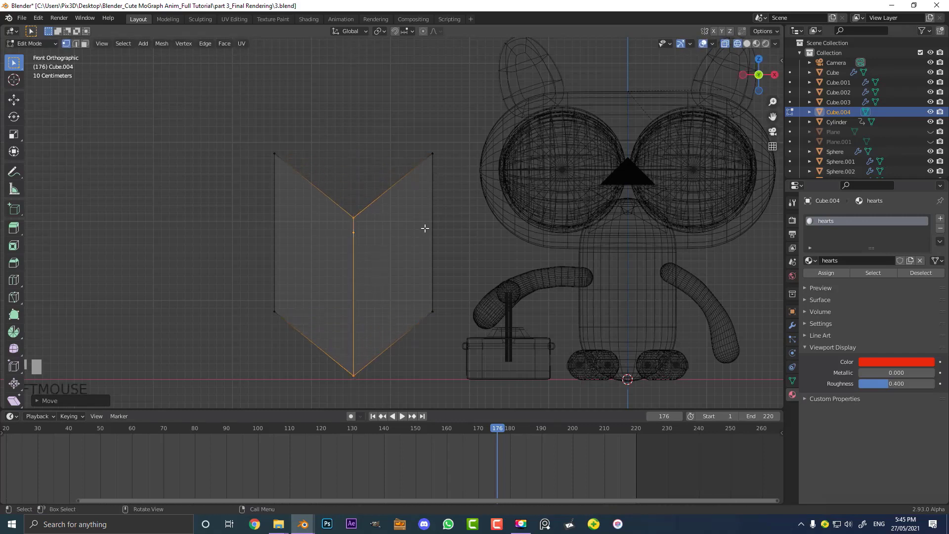
Add a horizontal loop cut and scale it about 1.64 along X to widen the heart's sides
{"action": "key", "text": "ctrl+r"}
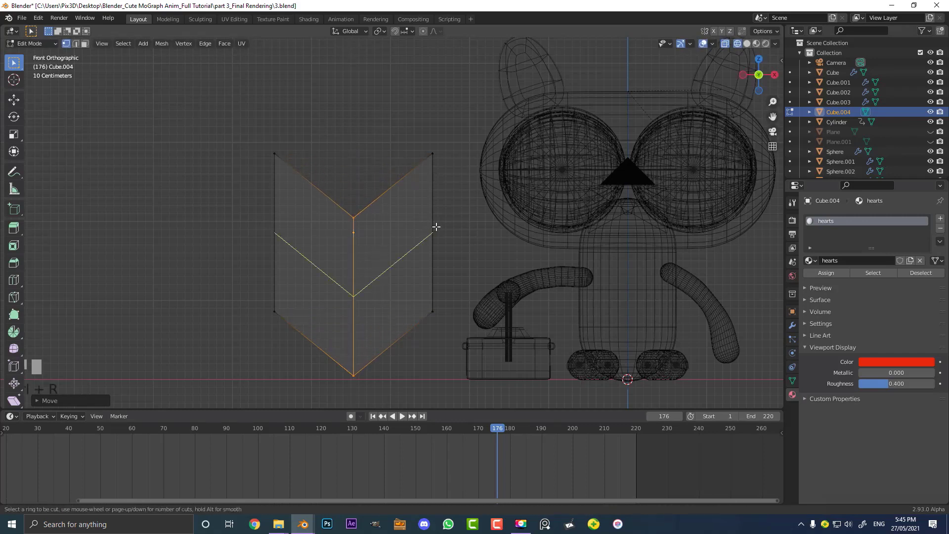
{"action": "left_click", "coordinate": [436, 226]}
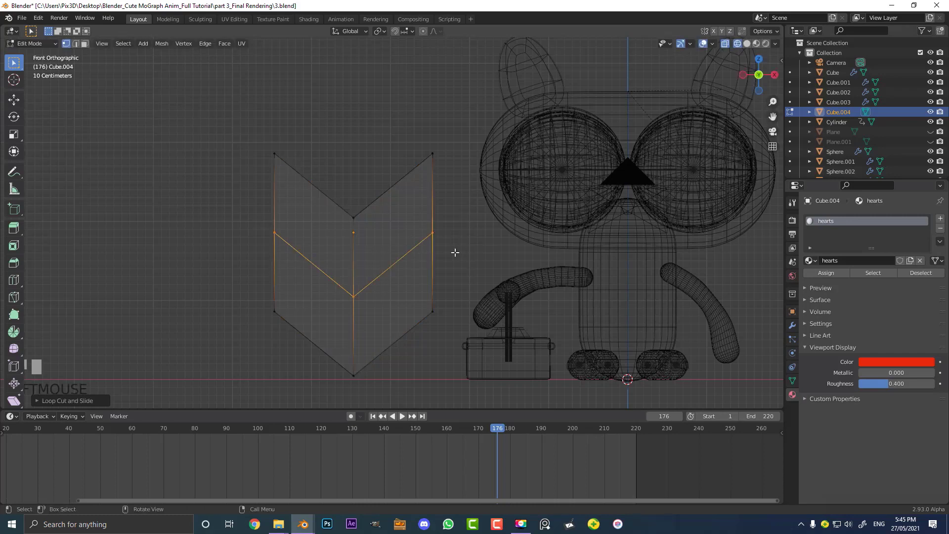
{"action": "key", "text": "s"}
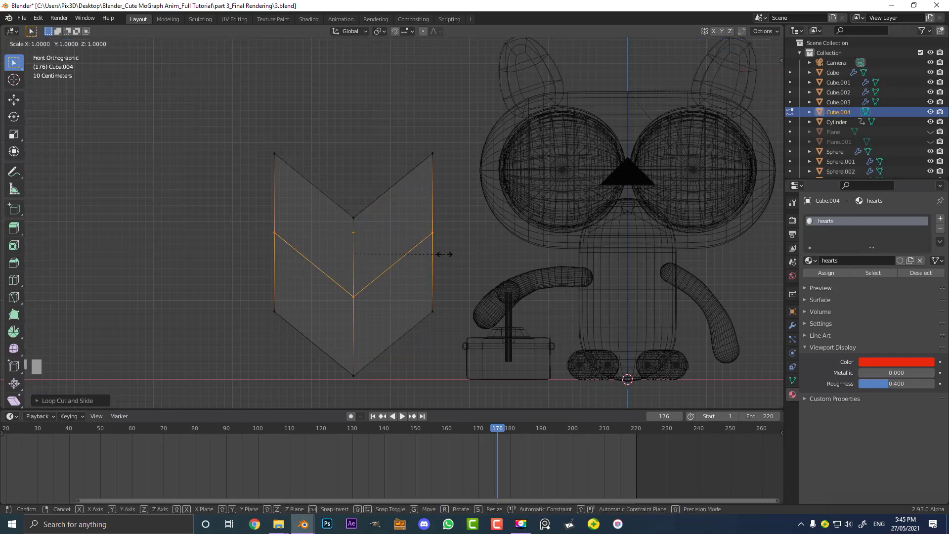
{"action": "key", "text": "x"}
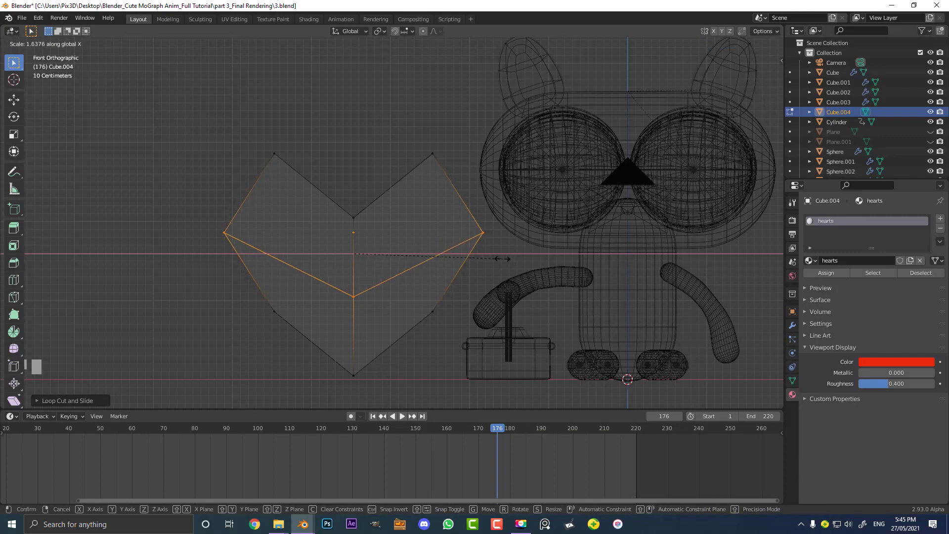
{"action": "left_click", "coordinate": [507, 259]}
{"action": "middle_click_drag", "start_coordinate": [508, 259], "coordinate": [500, 288]}
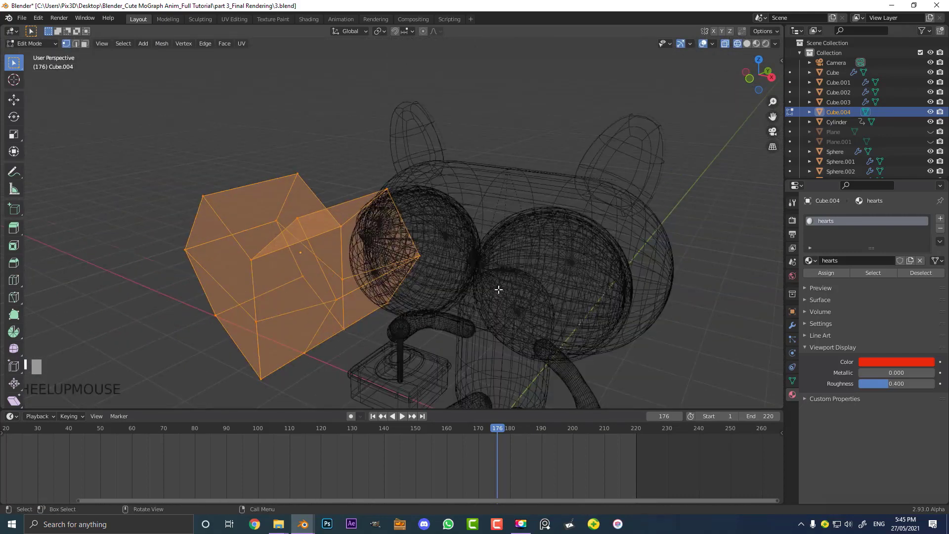
Scale the heart about 0.58 along Y to flatten it and return to solid shading
{"action": "key", "text": "s"}
{"action": "key", "text": "y"}
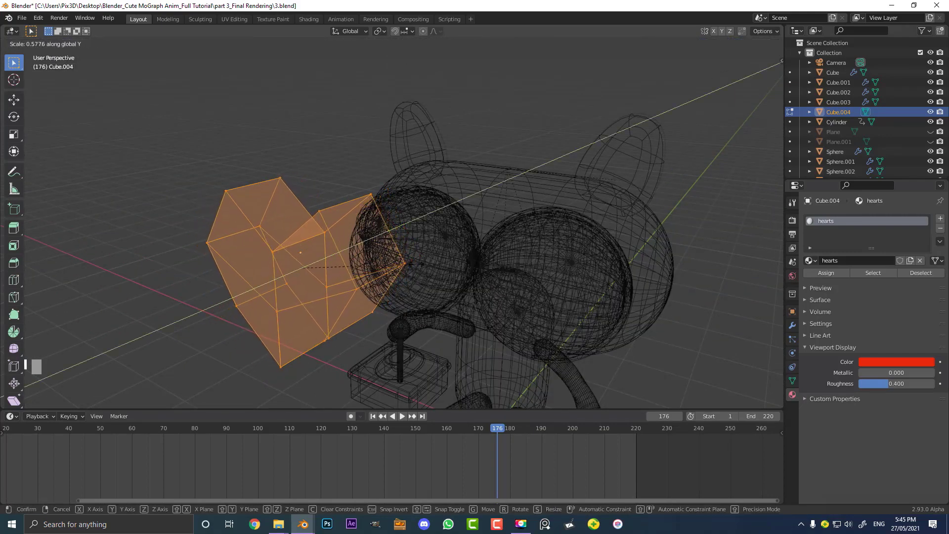
{"action": "left_click", "coordinate": [435, 268]}
{"action": "middle_click_drag", "start_coordinate": [435, 269], "coordinate": [444, 235]}
{"action": "key", "text": "z"}
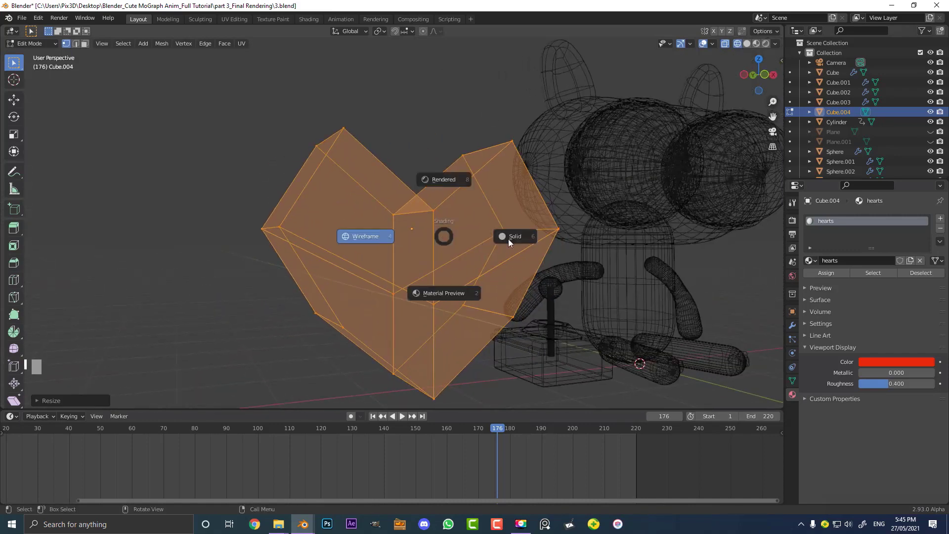
{"action": "left_click", "coordinate": [508, 237]}
Add a Subdivision Surface modifier to the heart
{"action": "left_click", "coordinate": [792, 327]}
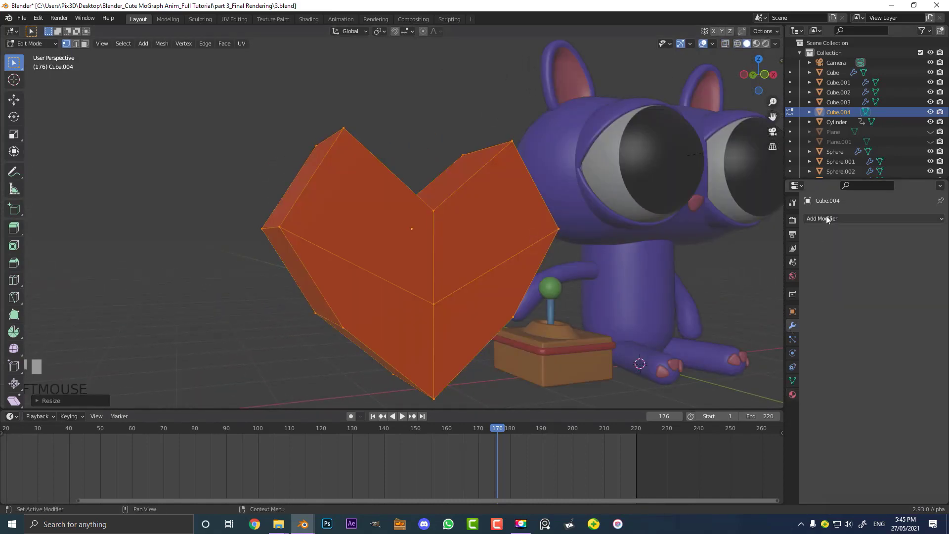
{"action": "left_click", "coordinate": [851, 218]}
{"action": "left_click", "coordinate": [703, 395]}
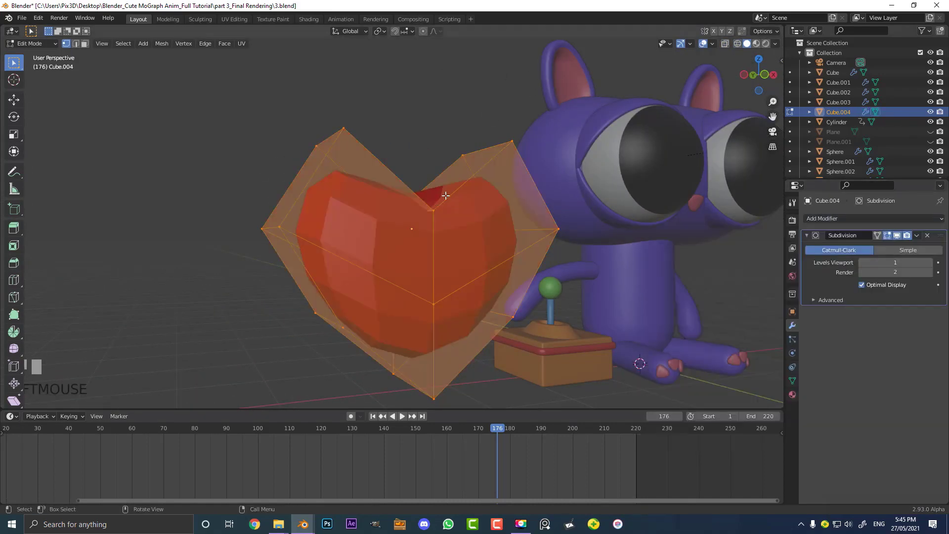
Inspect the subdivided heart from several angles in and out of Edit Mode
{"action": "key", "text": "Tab"}
{"action": "scroll", "coordinate": [450, 200], "scroll_direction": "down", "scroll_amount": 5}
{"action": "middle_click_drag", "start_coordinate": [456, 203], "coordinate": [384, 193]}
{"action": "scroll", "coordinate": [396, 228], "scroll_direction": "up", "scroll_amount": 6}
{"action": "scroll", "coordinate": [394, 184], "scroll_direction": "up", "scroll_amount": 4}
{"action": "key", "text": "Tab"}
{"action": "scroll", "coordinate": [382, 171], "scroll_direction": "down", "scroll_amount": 6}
{"action": "middle_click_drag", "start_coordinate": [467, 123], "coordinate": [466, 178]}
Switch to edge select and bevel the two top edges of the heart's lobes
{"action": "left_click", "coordinate": [75, 44]}
{"action": "left_click", "coordinate": [299, 213]}
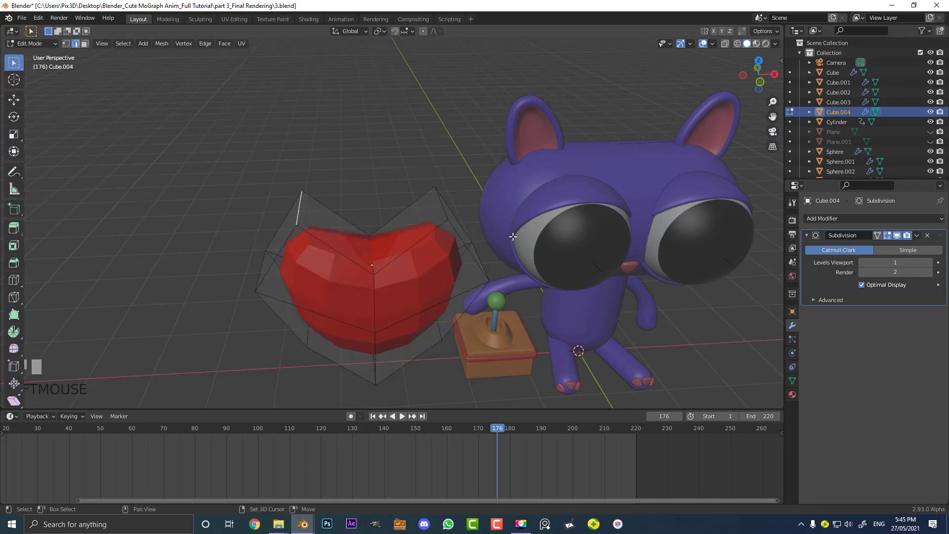
{"action": "left_click", "coordinate": [443, 209], "text": "shift"}
{"action": "scroll", "coordinate": [455, 237], "scroll_direction": "up", "scroll_amount": 2}
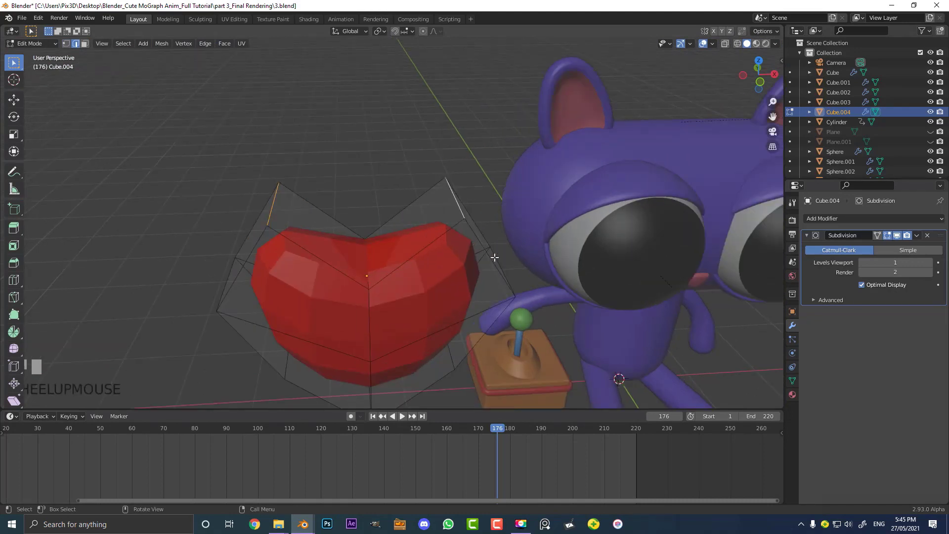
{"action": "key", "text": "ctrl+b"}
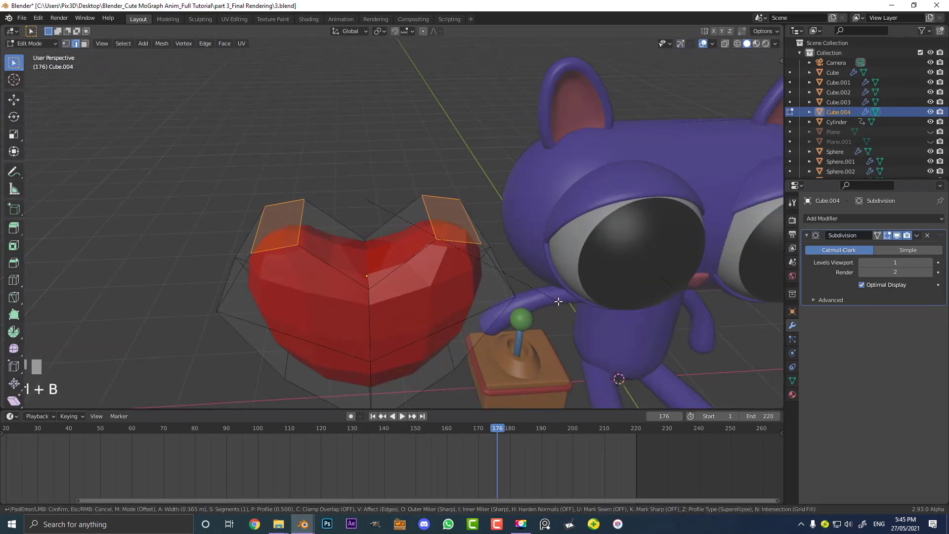
{"action": "left_click", "coordinate": [559, 302]}
{"action": "middle_click_drag", "start_coordinate": [559, 301], "coordinate": [466, 246]}
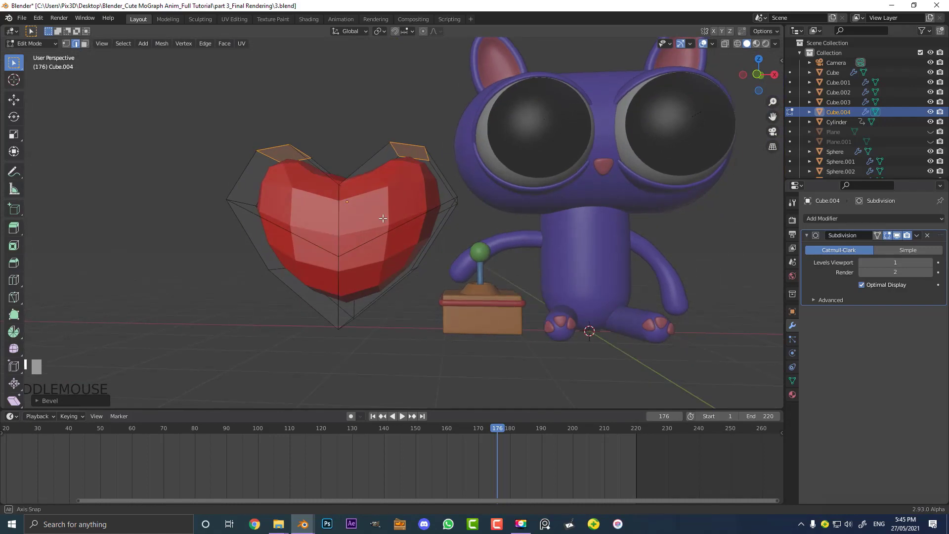
Move the beveled top faces of the lobes slightly upward
{"action": "middle_click_drag", "start_coordinate": [383, 218], "coordinate": [417, 201]}
{"action": "key", "text": "g"}
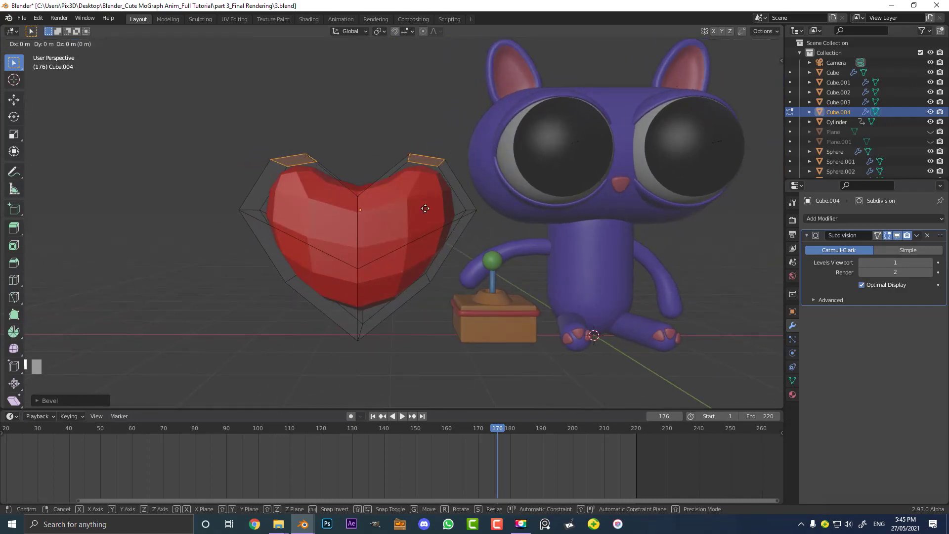
{"action": "left_click", "coordinate": [445, 199]}
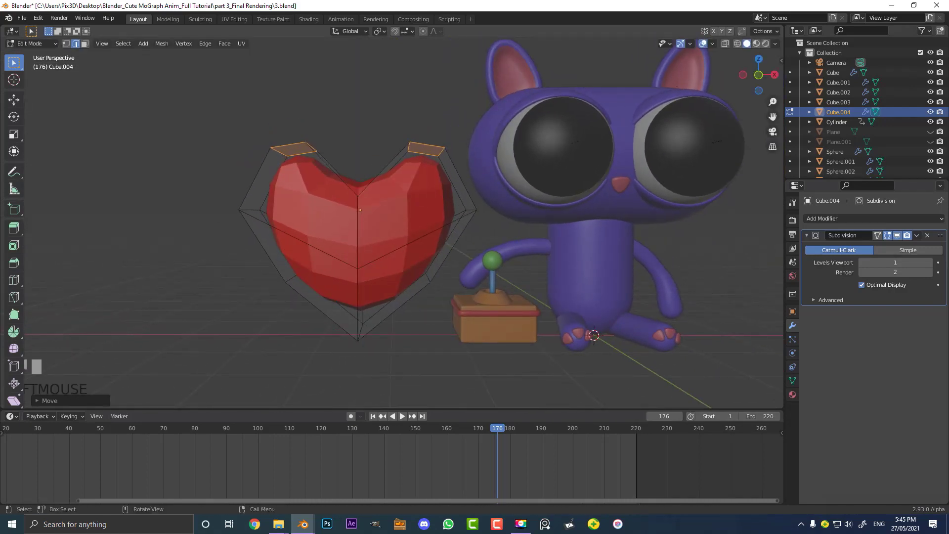
Flatten the selected lobe top faces by scaling them along Z to about 0.3, and raise them about 0.31 m along Z
{"action": "key", "text": "s"}
{"action": "key", "text": "x"}
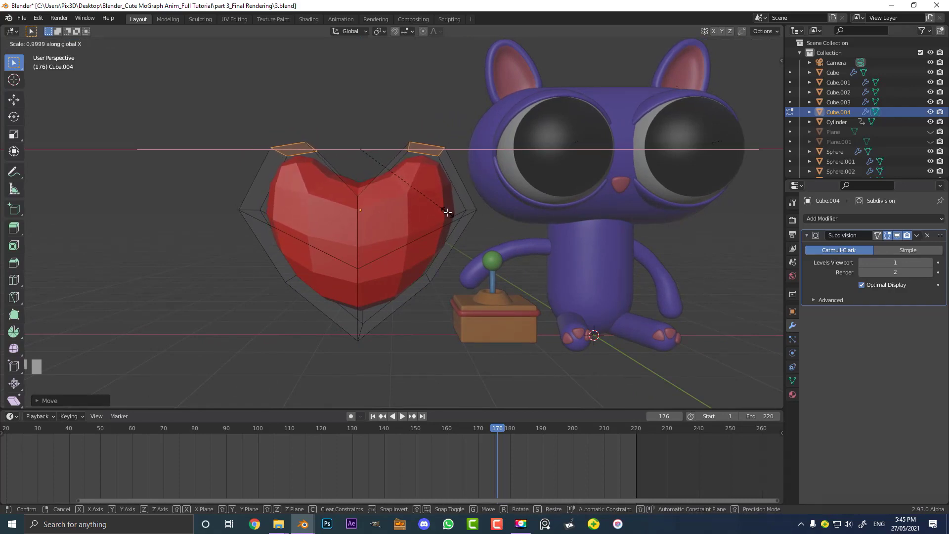
{"action": "key", "text": "z"}
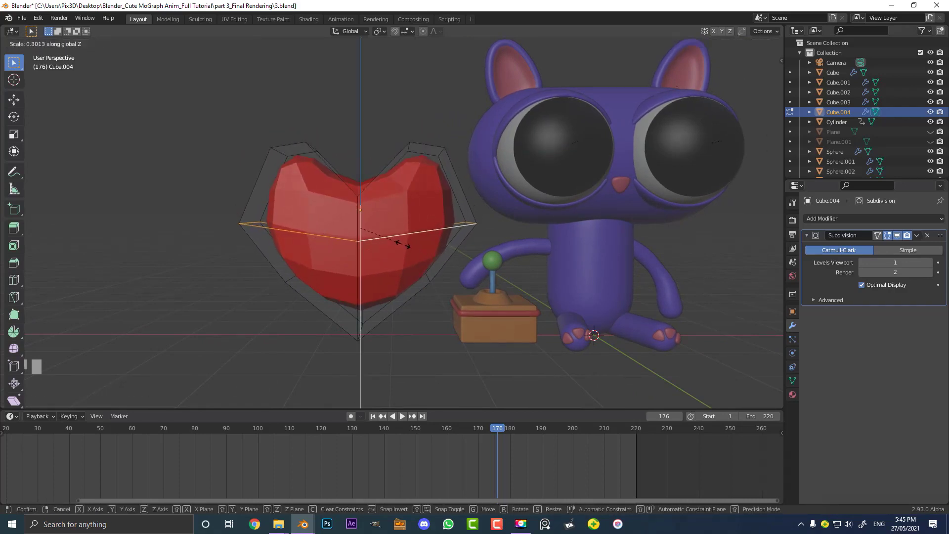
{"action": "left_click", "coordinate": [413, 241]}
{"action": "key", "text": "g"}
{"action": "key", "text": "z"}
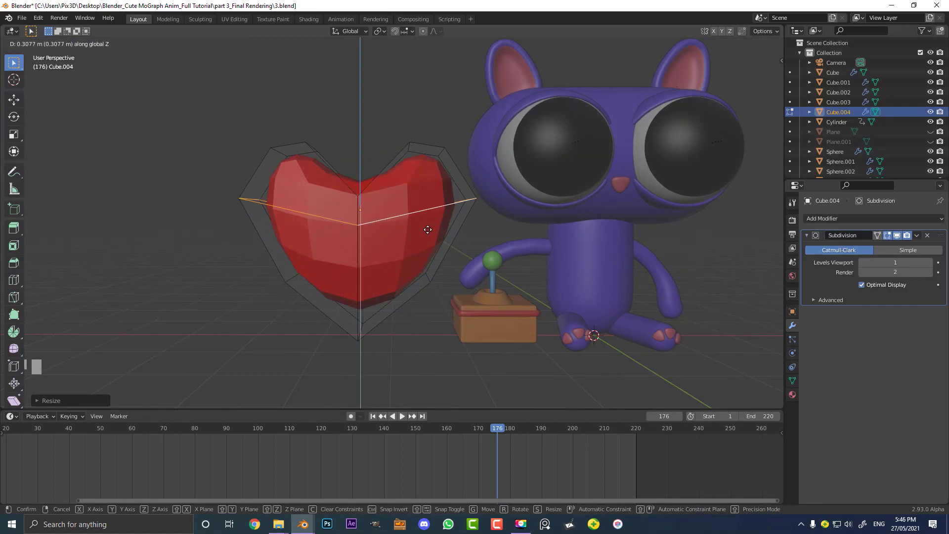
{"action": "left_click", "coordinate": [448, 223]}
In Object Mode, apply the Subdivision modifier at 2 viewport levels and shade the heart smooth
{"action": "key", "text": "Tab"}
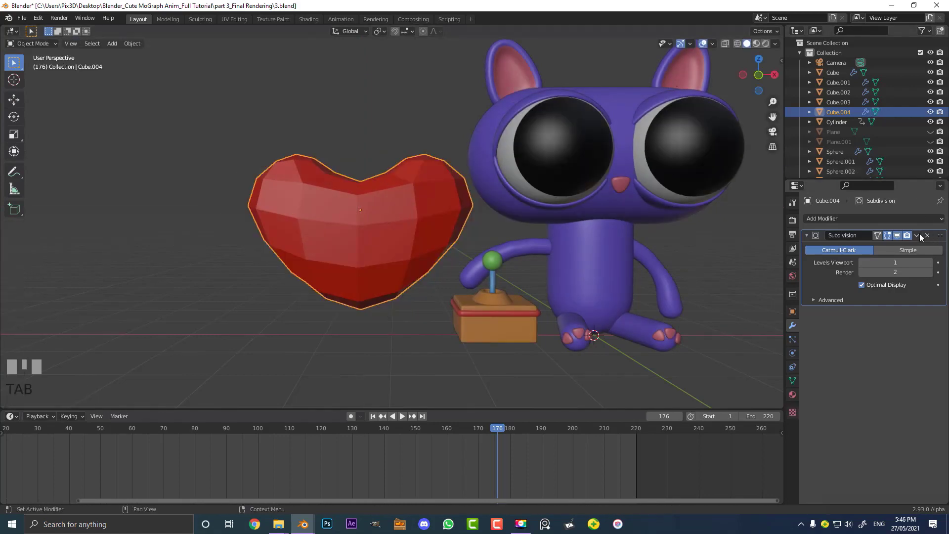
{"action": "left_click", "coordinate": [930, 262]}
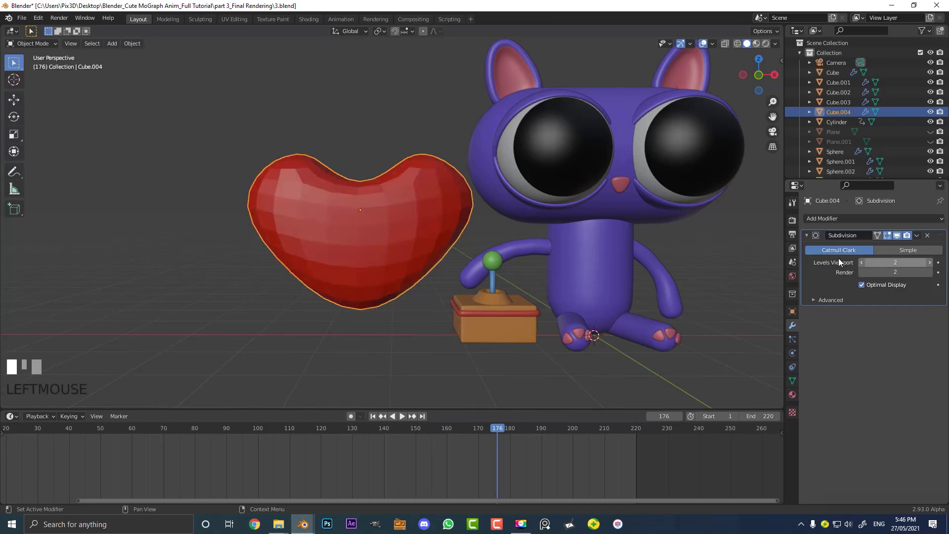
{"action": "left_click", "coordinate": [917, 235]}
{"action": "left_click", "coordinate": [878, 249]}
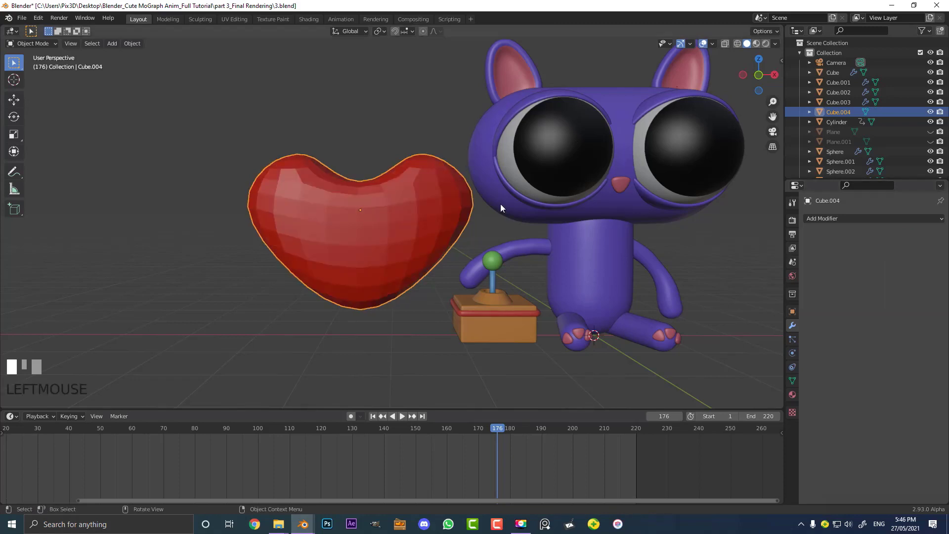
{"action": "left_click", "coordinate": [130, 44]}
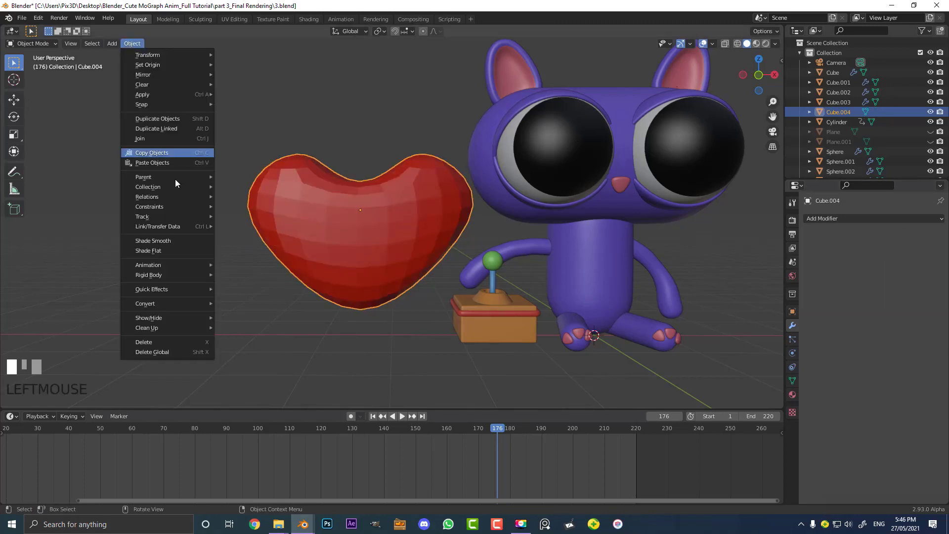
{"action": "left_click", "coordinate": [172, 241]}
In front view, scale the heart's middle edge loop along X with proportional editing enabled
{"action": "scroll", "coordinate": [469, 165], "scroll_direction": "down", "scroll_amount": 4}
{"action": "key", "text": "KP_1"}
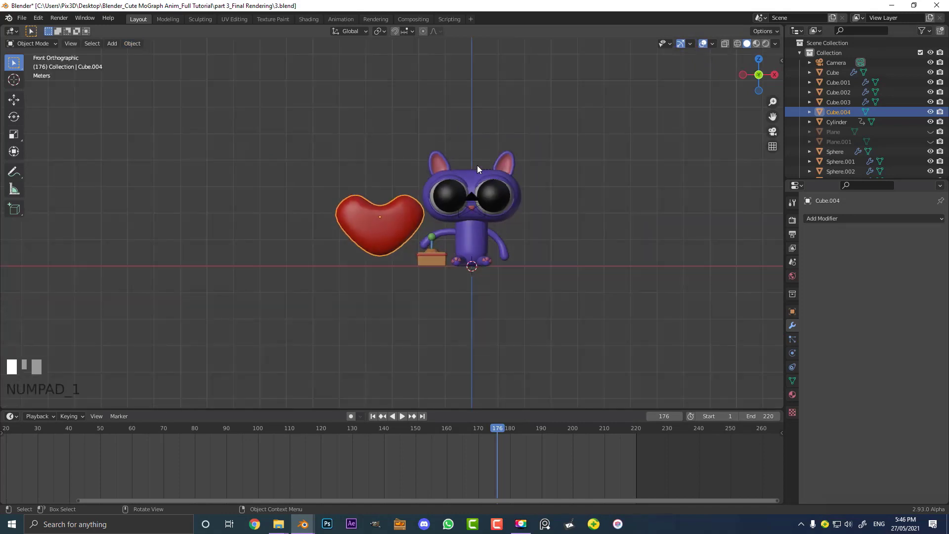
{"action": "scroll", "coordinate": [380, 184], "scroll_direction": "up", "scroll_amount": 4}
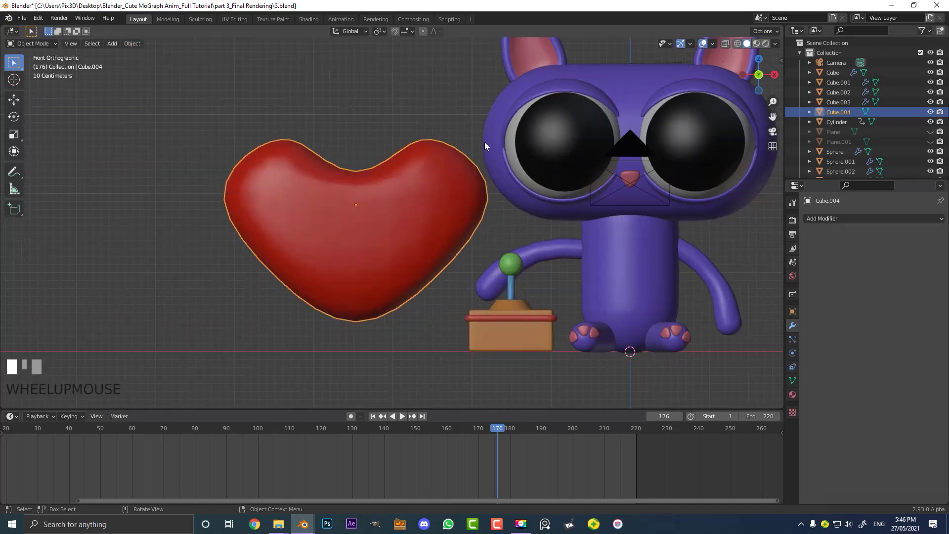
{"action": "key", "text": "Tab"}
{"action": "left_click", "coordinate": [477, 195], "text": "alt"}
{"action": "left_click", "coordinate": [423, 31]}
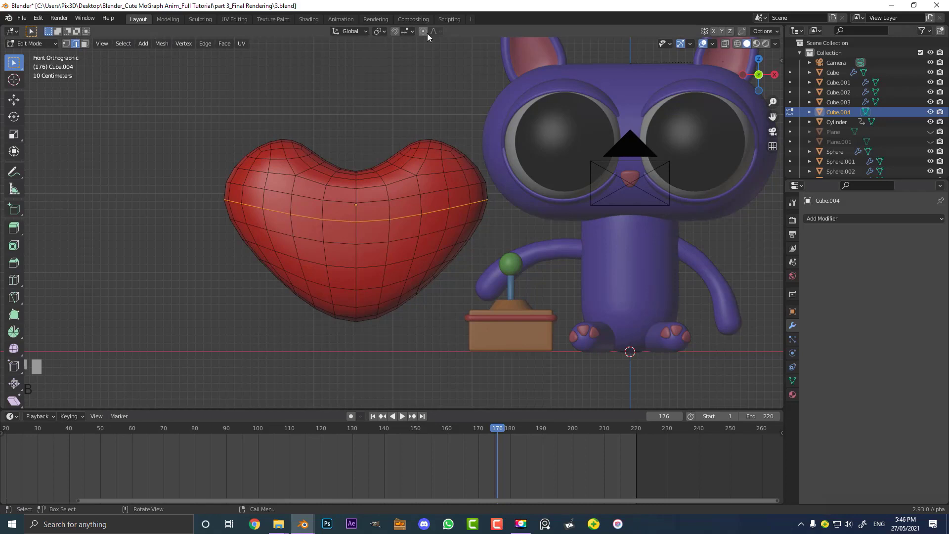
{"action": "key", "text": "s"}
{"action": "key", "text": "x"}
{"action": "left_click", "coordinate": [549, 261]}
{"action": "key", "text": "Tab"}
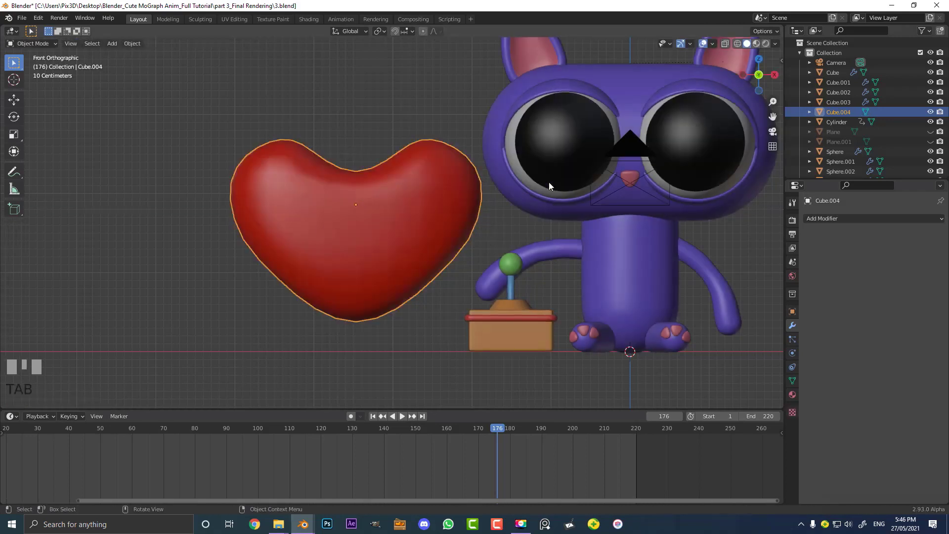
Scale the heart down and position it floating above the cat's head
{"action": "scroll", "coordinate": [393, 223], "scroll_direction": "down", "scroll_amount": 2}
{"action": "scroll", "coordinate": [470, 287], "scroll_direction": "up", "scroll_amount": 2}
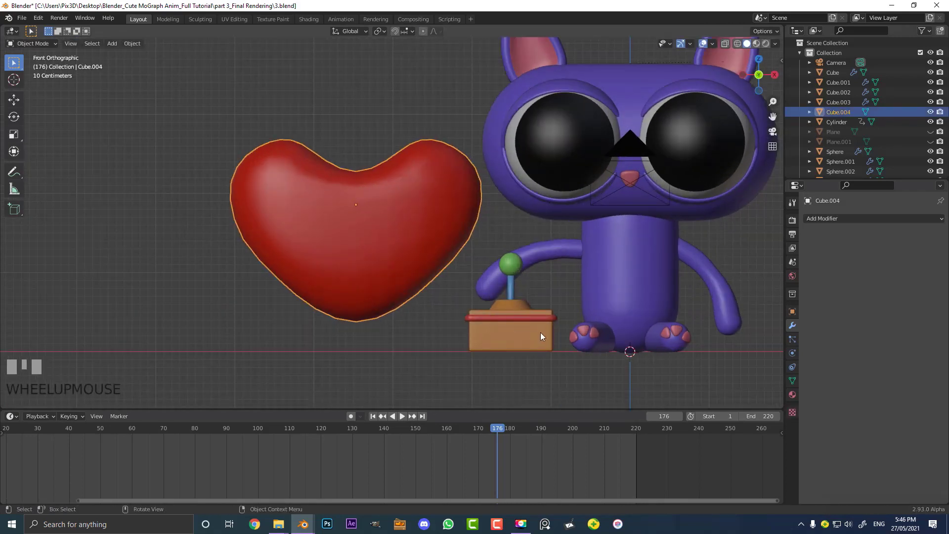
{"action": "key", "text": "s"}
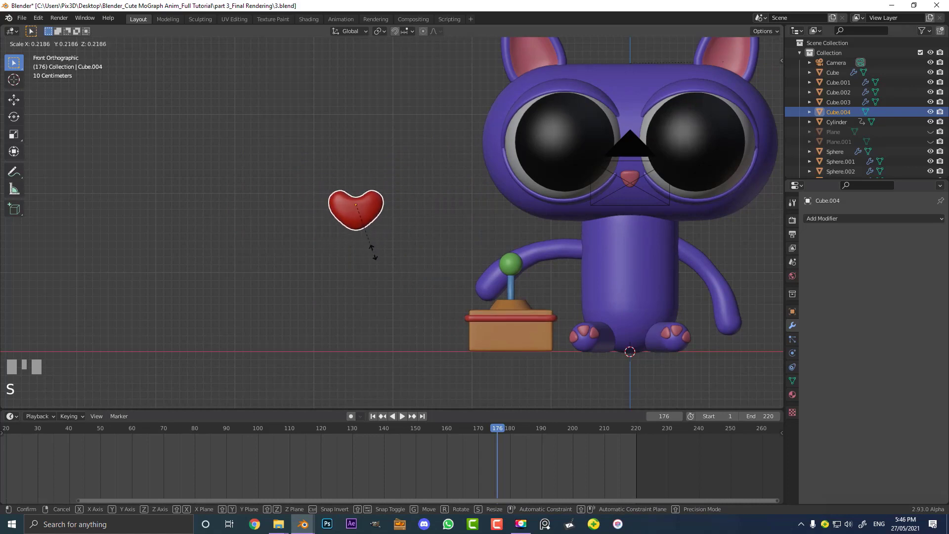
{"action": "left_click", "coordinate": [372, 250]}
{"action": "key", "text": "g"}
{"action": "left_click", "coordinate": [552, 96]}
{"action": "middle_click_drag", "start_coordinate": [552, 96], "coordinate": [374, 340], "text": "shift"}
{"action": "key", "text": "g"}
{"action": "left_click", "coordinate": [395, 265]}
{"action": "key", "text": "s"}
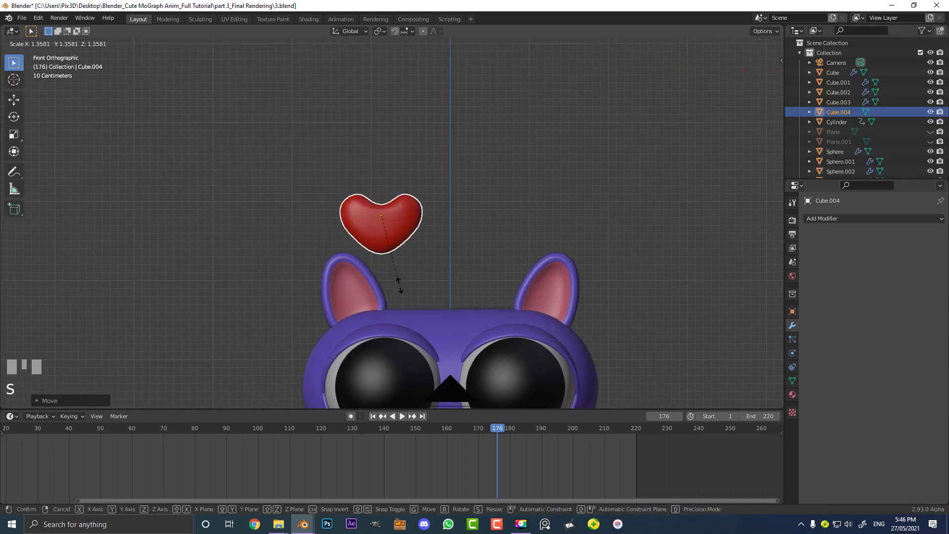
{"action": "left_click", "coordinate": [398, 282]}
{"action": "key", "text": "g"}
{"action": "left_click", "coordinate": [403, 250]}
Apply the scale of the heart object
{"action": "scroll", "coordinate": [402, 249], "scroll_direction": "down", "scroll_amount": 3}
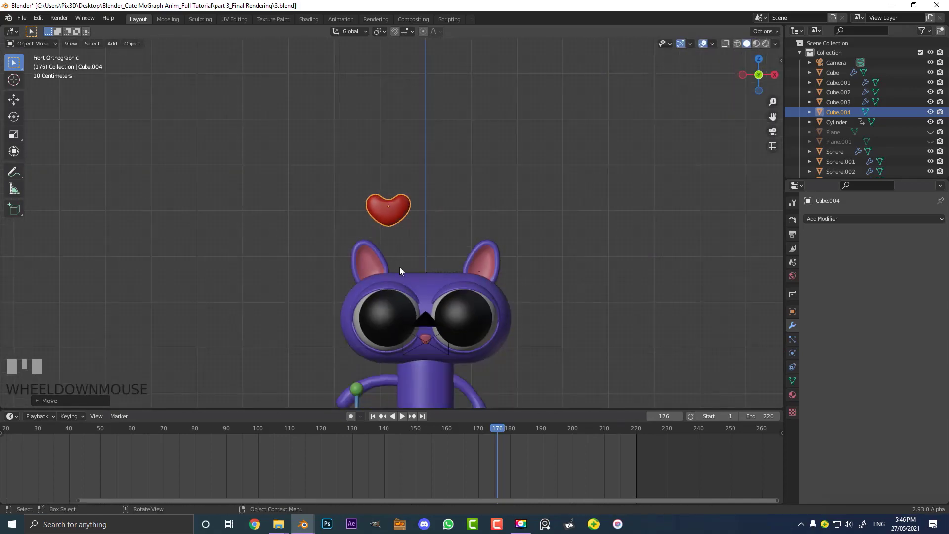
{"action": "scroll", "coordinate": [402, 268], "scroll_direction": "up", "scroll_amount": 4}
{"action": "key", "text": "ctrl+a"}
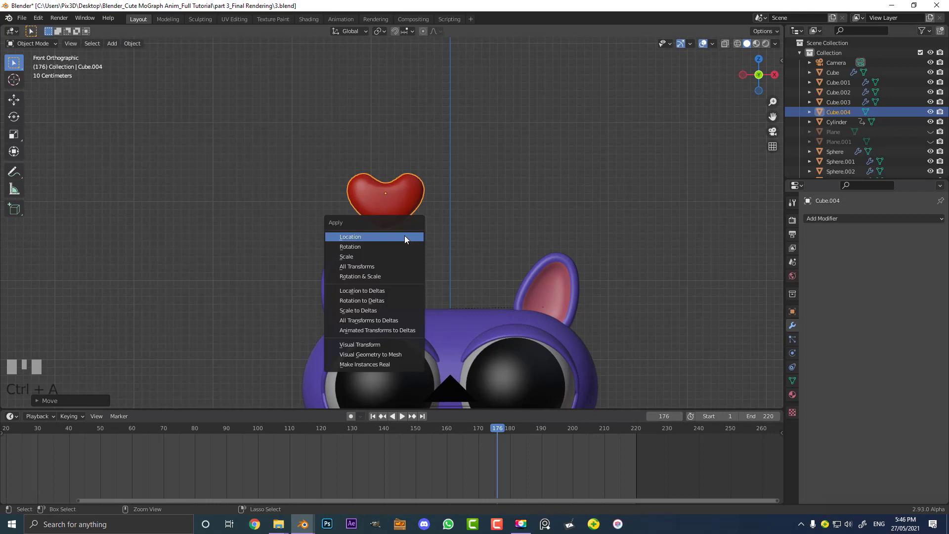
{"action": "left_click", "coordinate": [365, 255]}
{"action": "middle_click_drag", "start_coordinate": [364, 254], "coordinate": [432, 223], "text": "shift"}
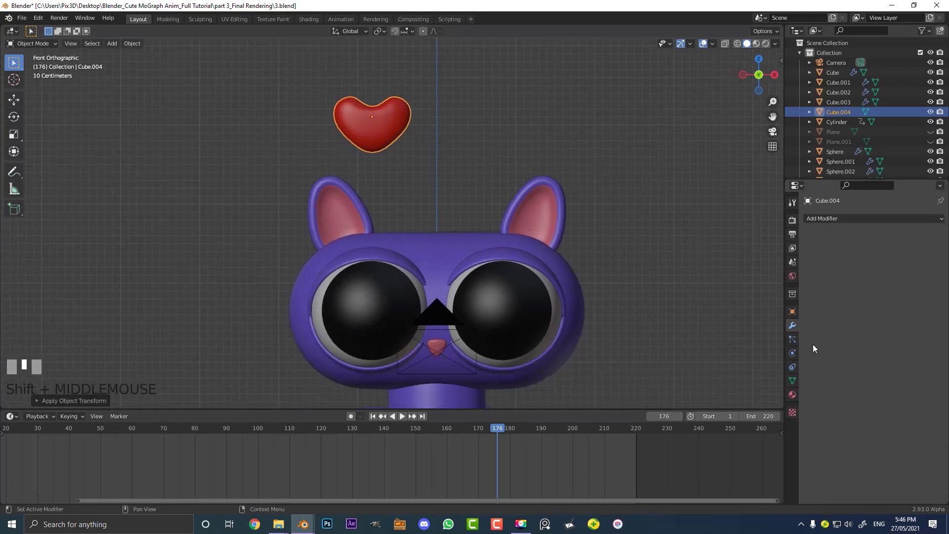
Add Rigid Body physics to the heart with a Mesh collision shape
{"action": "left_click", "coordinate": [792, 352]}
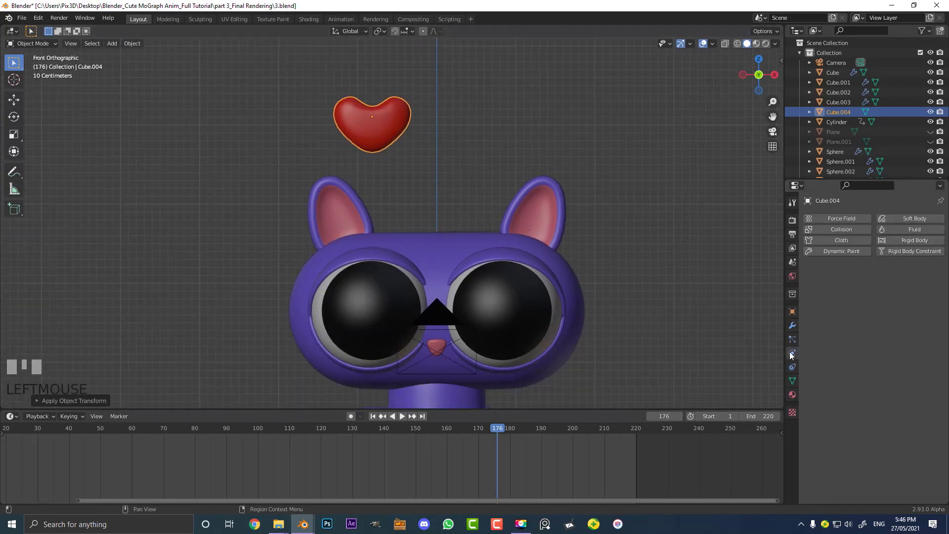
{"action": "left_click", "coordinate": [910, 240]}
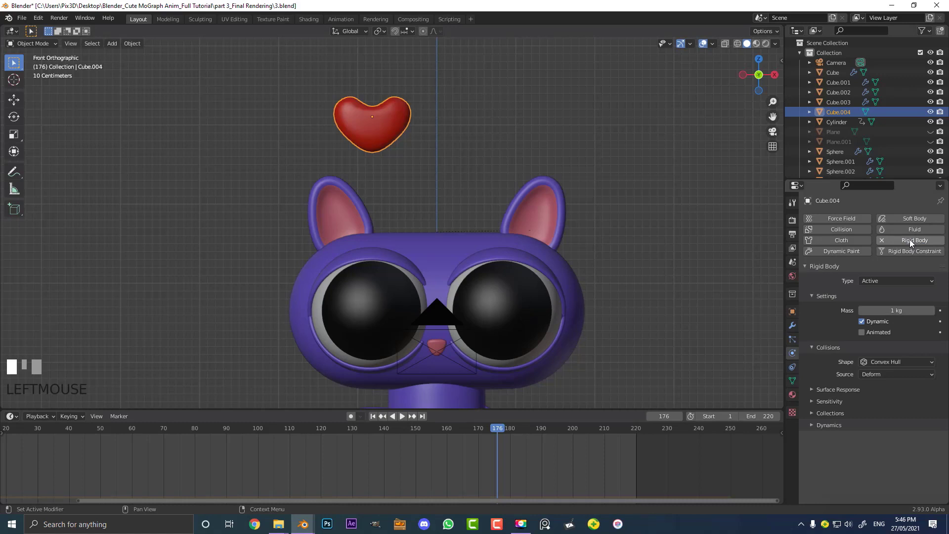
{"action": "left_click", "coordinate": [873, 361]}
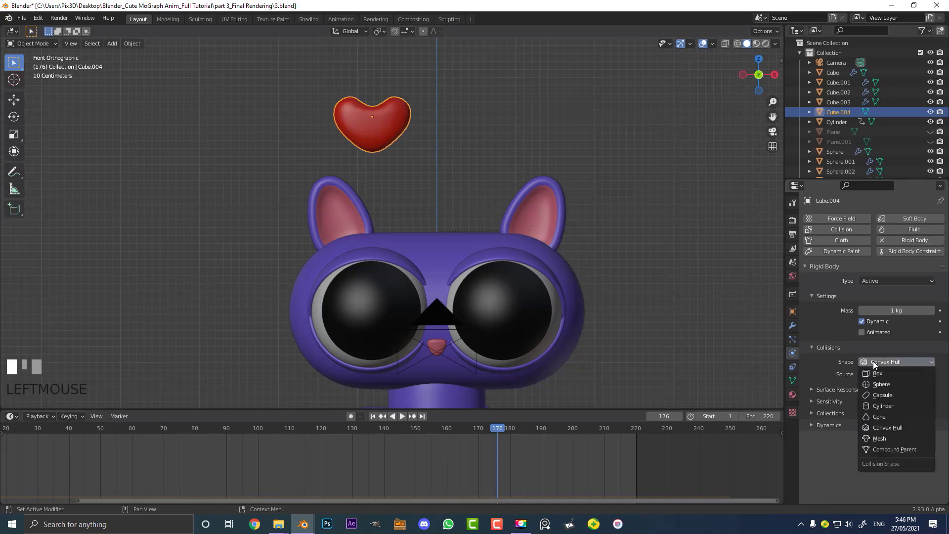
{"action": "left_click", "coordinate": [874, 441]}
Give the cat's head sphere a Passive, Animated Rigid Body with a Mesh collision shape
{"action": "scroll", "coordinate": [565, 348], "scroll_direction": "down", "scroll_amount": 3}
{"action": "middle_click_drag", "start_coordinate": [565, 348], "coordinate": [432, 209]}
{"action": "scroll", "coordinate": [422, 171], "scroll_direction": "up", "scroll_amount": 2}
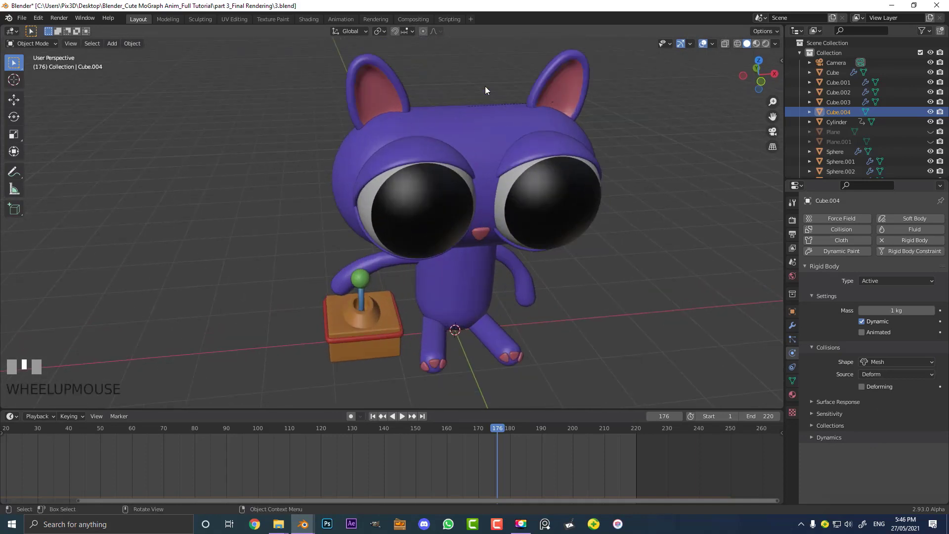
{"action": "middle_click_drag", "start_coordinate": [486, 87], "coordinate": [436, 188], "text": "shift"}
{"action": "middle_click_drag", "start_coordinate": [318, 207], "coordinate": [401, 182]}
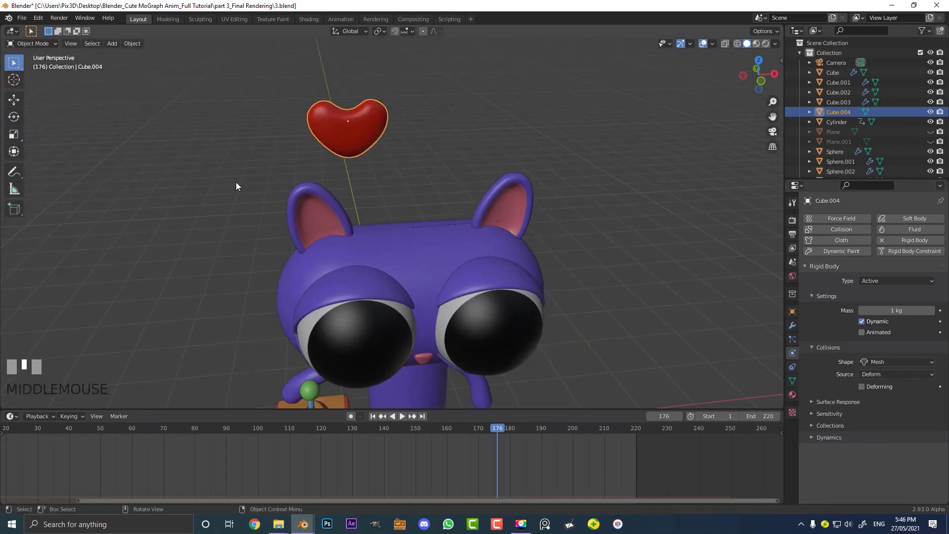
{"action": "left_click", "coordinate": [396, 222]}
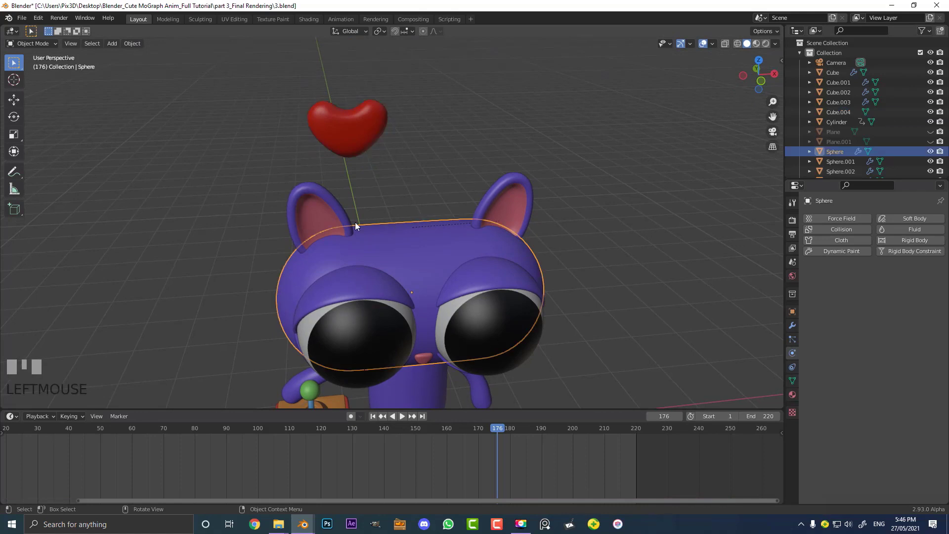
{"action": "left_click", "coordinate": [900, 241]}
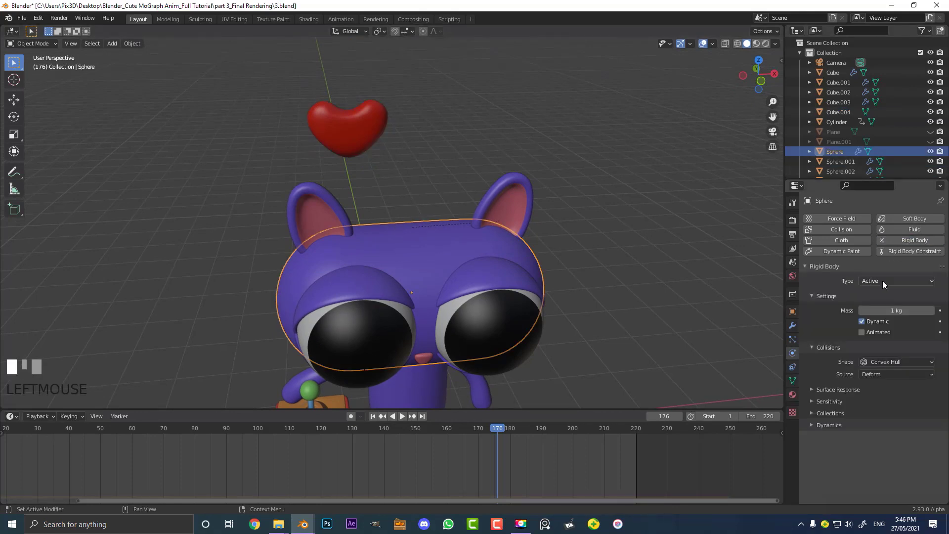
{"action": "left_click", "coordinate": [874, 280]}
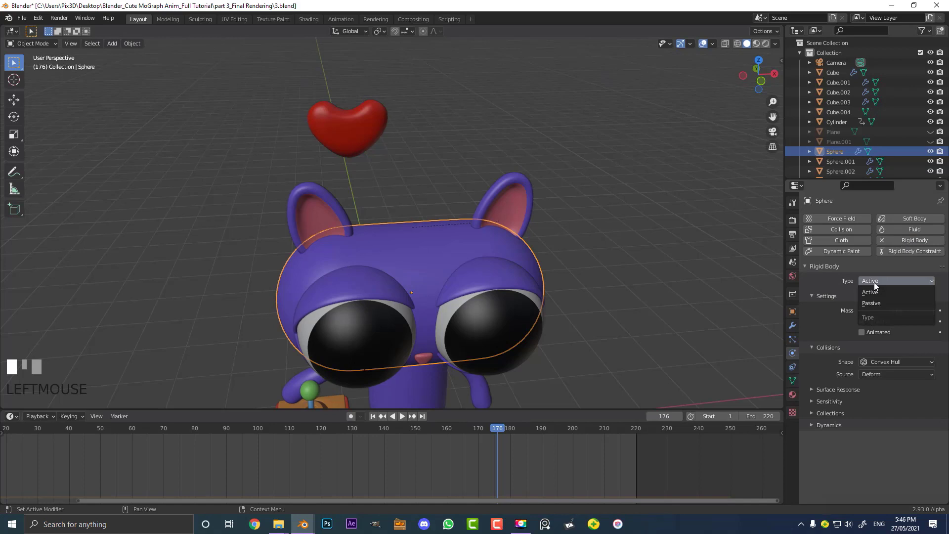
{"action": "left_click", "coordinate": [891, 305]}
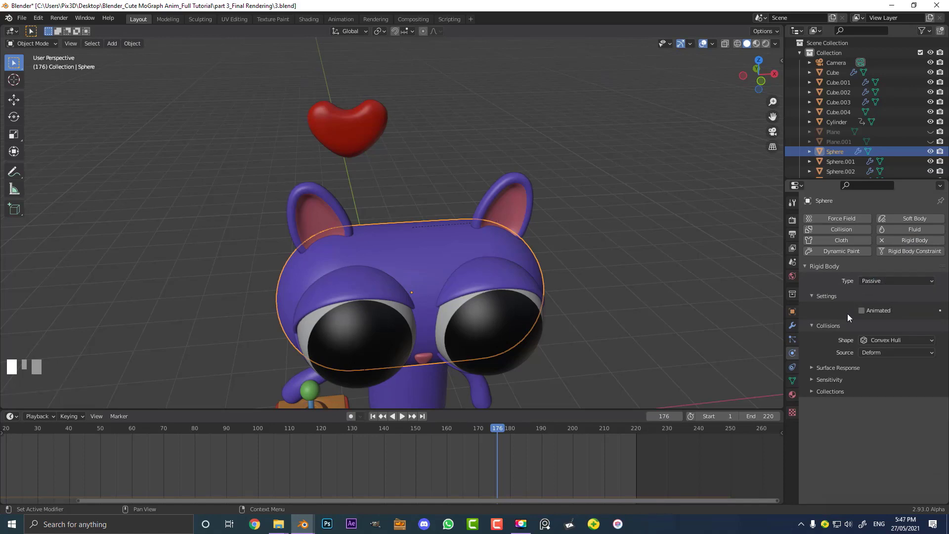
{"action": "left_click", "coordinate": [862, 310]}
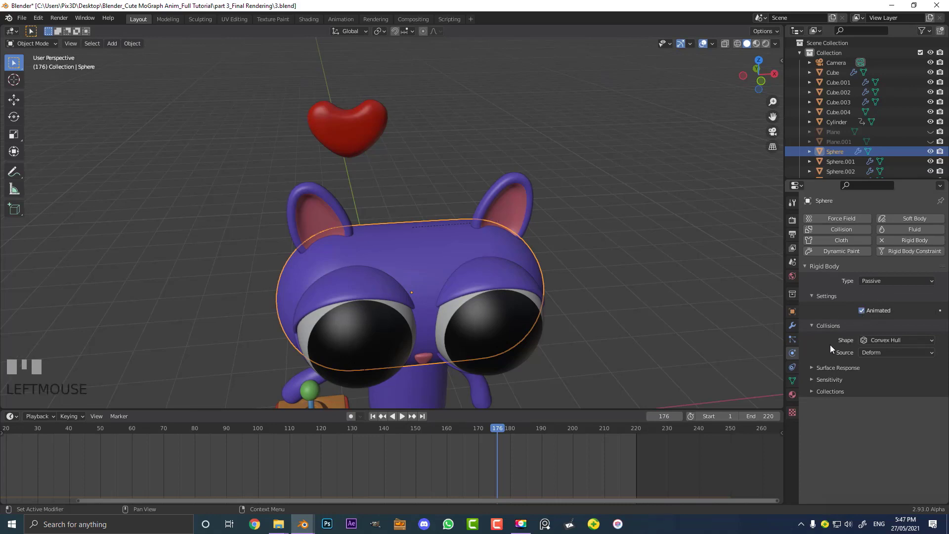
{"action": "left_click", "coordinate": [880, 340]}
{"action": "left_click", "coordinate": [884, 417]}
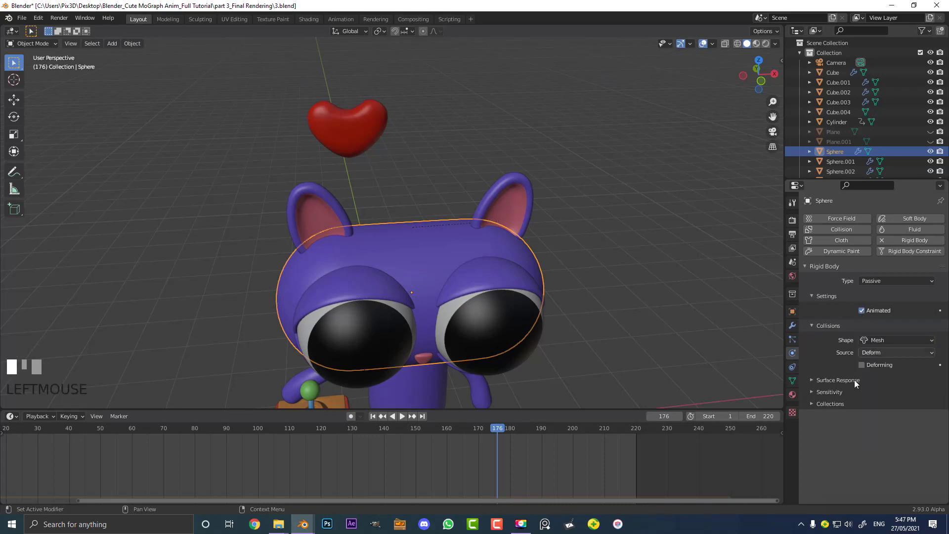
Set the head's rigid body collision margin to 0.001 m
{"action": "left_click", "coordinate": [812, 392]}
{"action": "scroll", "coordinate": [835, 398], "scroll_direction": "down", "scroll_amount": 1}
{"action": "left_click", "coordinate": [902, 407]}
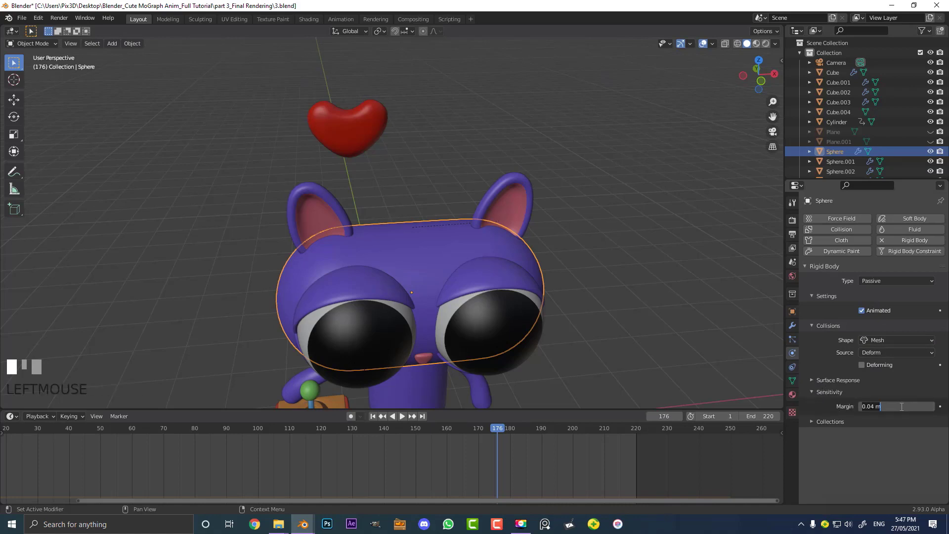
{"action": "key", "text": "ctrl+a"}
{"action": "type", "text": "0.001"}
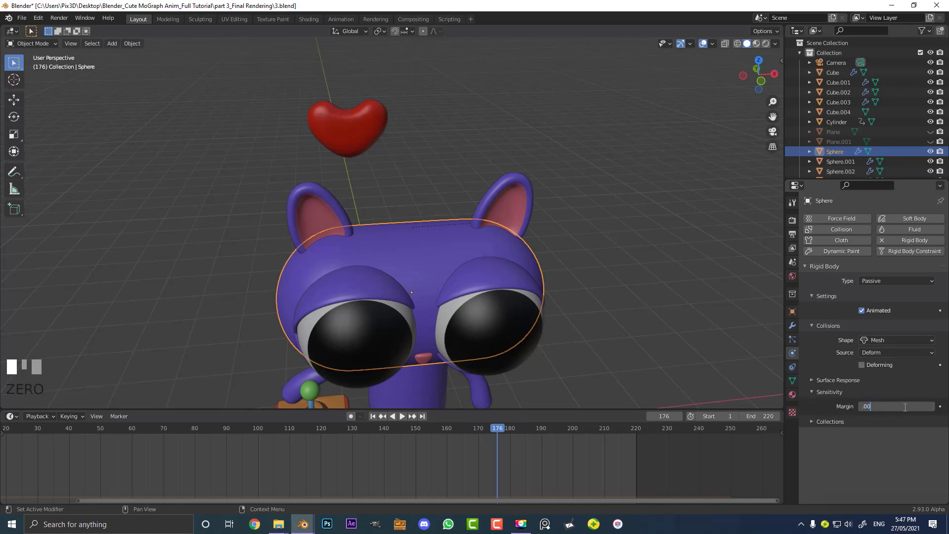
{"action": "key", "text": "Return"}
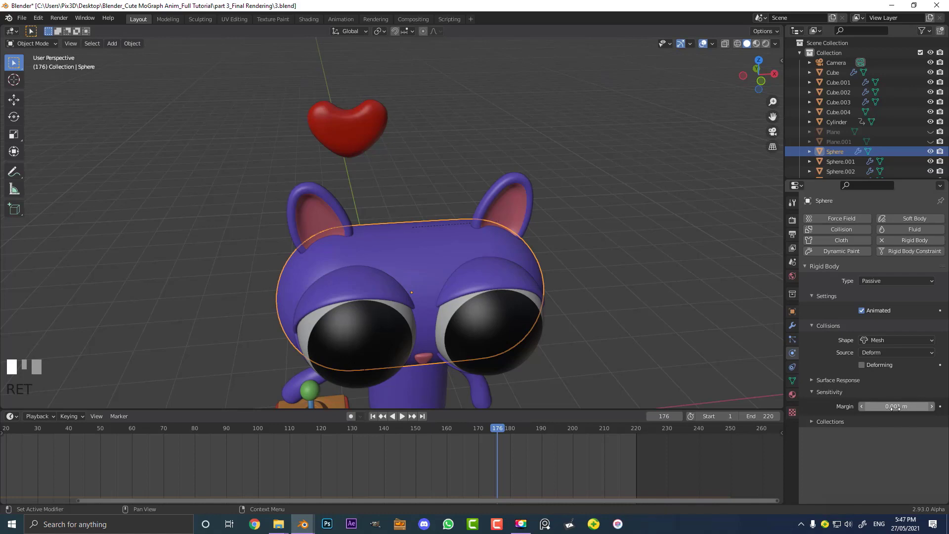
View the heart and the cat's head from the front
{"action": "left_click", "coordinate": [378, 140]}
{"action": "left_click", "coordinate": [415, 240]}
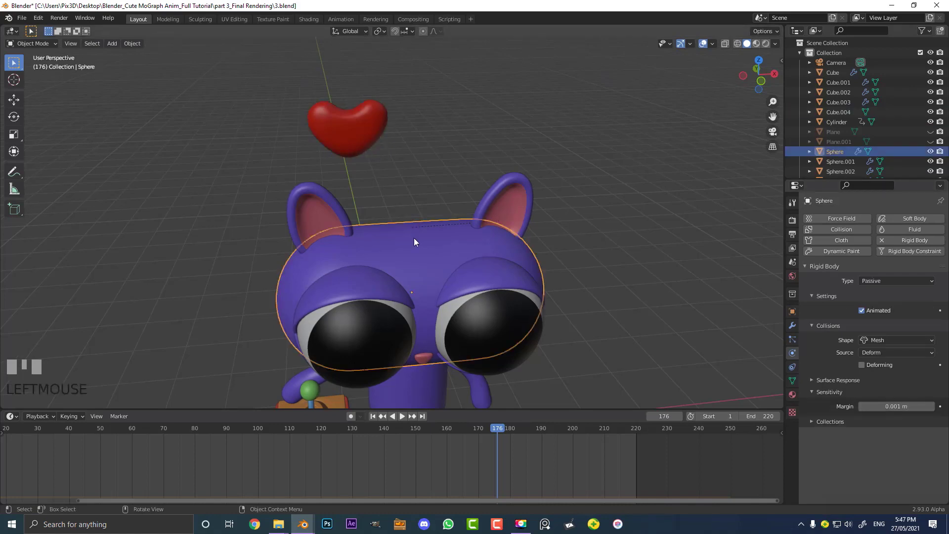
{"action": "middle_click_drag", "start_coordinate": [415, 241], "coordinate": [398, 230]}
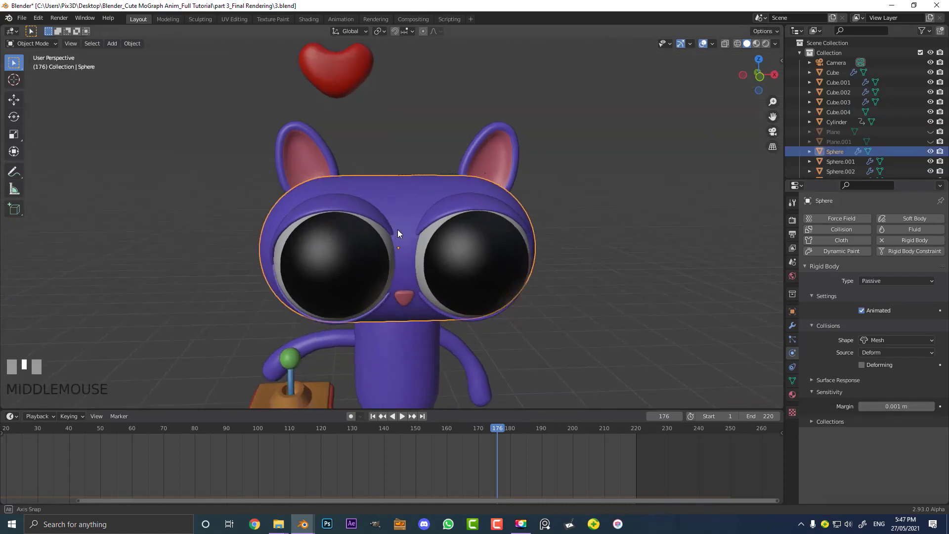
{"action": "scroll", "coordinate": [398, 229], "scroll_direction": "up", "scroll_amount": 3}
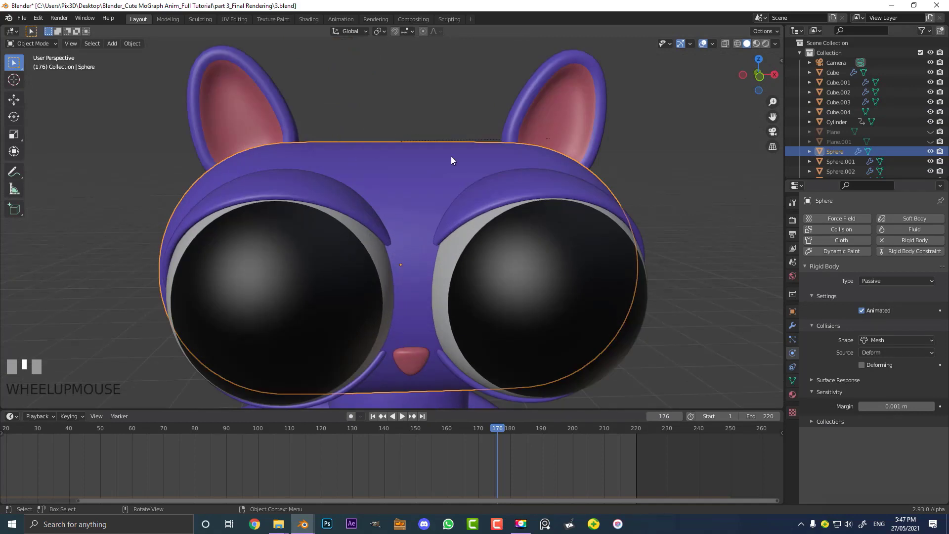
{"action": "scroll", "coordinate": [451, 160], "scroll_direction": "down", "scroll_amount": 4}
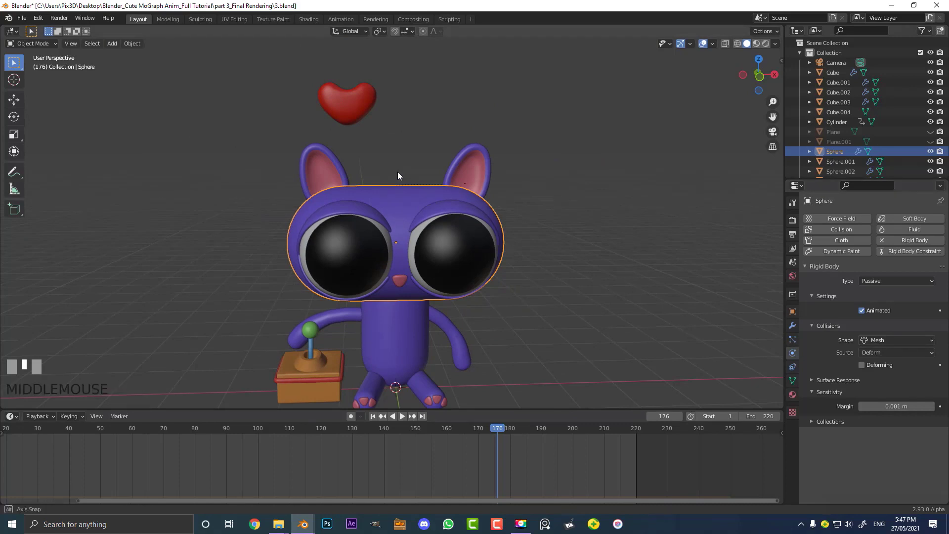
Select the cat's body, arms, legs, paws, nose, eyes and ears with the head sphere active, and copy its rigid body settings to them
{"action": "middle_click_drag", "start_coordinate": [398, 171], "coordinate": [402, 163]}
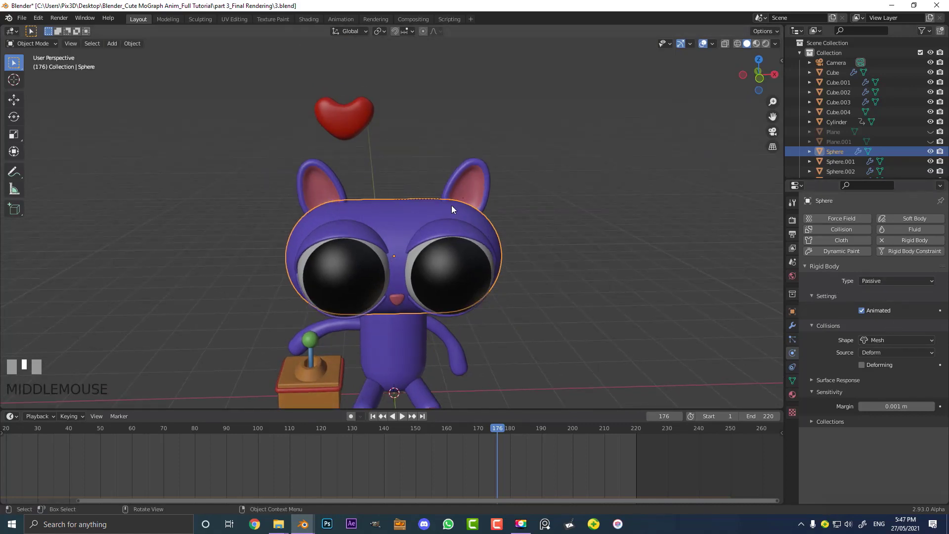
{"action": "scroll", "coordinate": [460, 213], "scroll_direction": "up", "scroll_amount": 1}
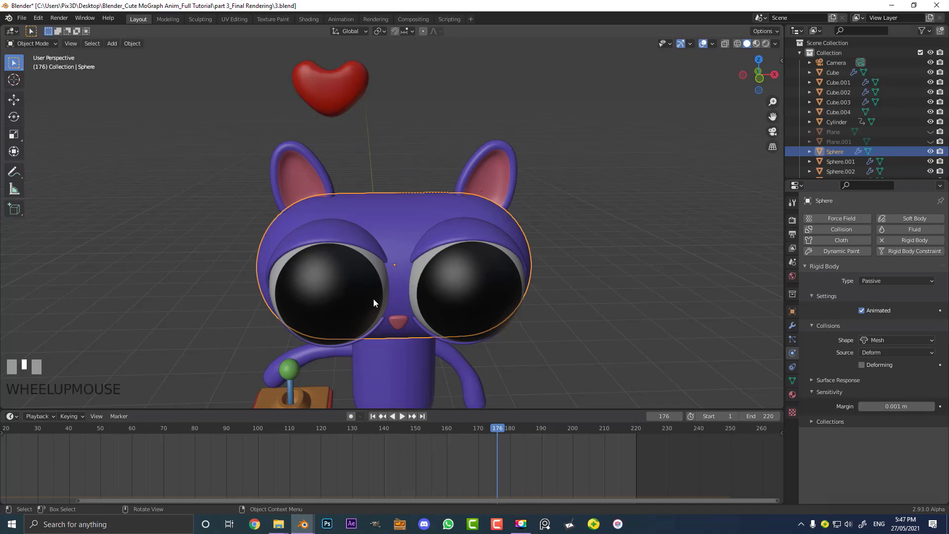
{"action": "middle_click_drag", "start_coordinate": [373, 299], "coordinate": [399, 277], "text": "shift"}
{"action": "scroll", "coordinate": [408, 261], "scroll_direction": "up", "scroll_amount": 2}
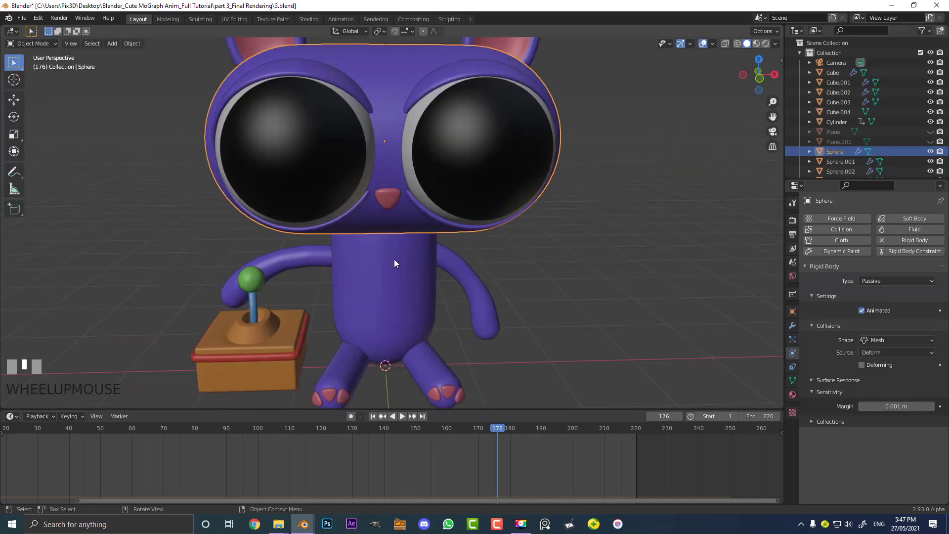
{"action": "left_click", "coordinate": [394, 260]}
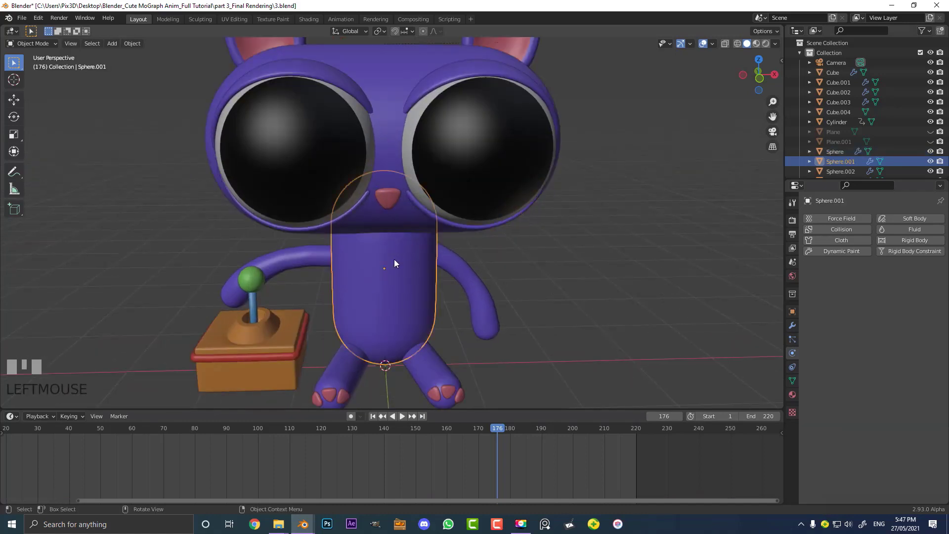
{"action": "left_click", "coordinate": [318, 257], "text": "shift"}
{"action": "left_click", "coordinate": [454, 256], "text": "shift"}
{"action": "left_click", "coordinate": [441, 363], "text": "shift"}
{"action": "left_click", "coordinate": [354, 375], "text": "shift"}
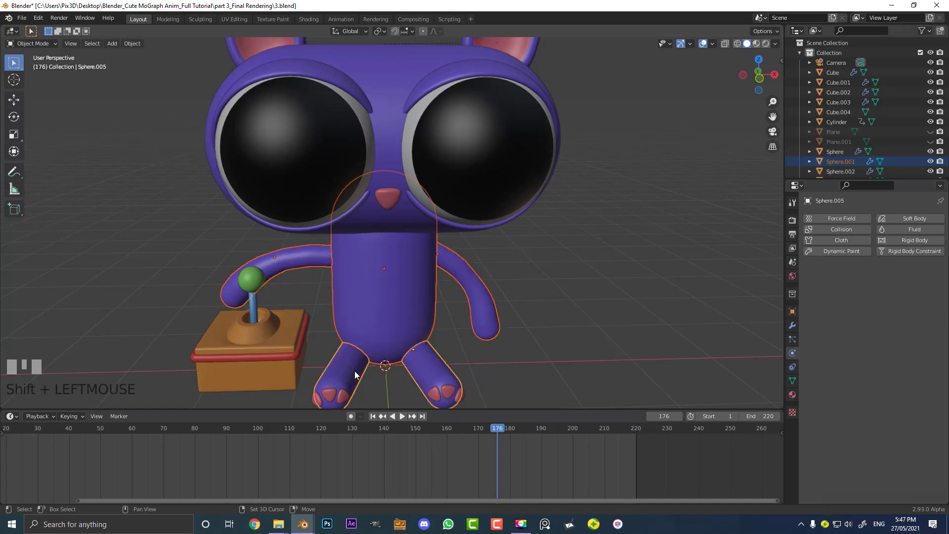
{"action": "left_click", "coordinate": [331, 393], "text": "shift"}
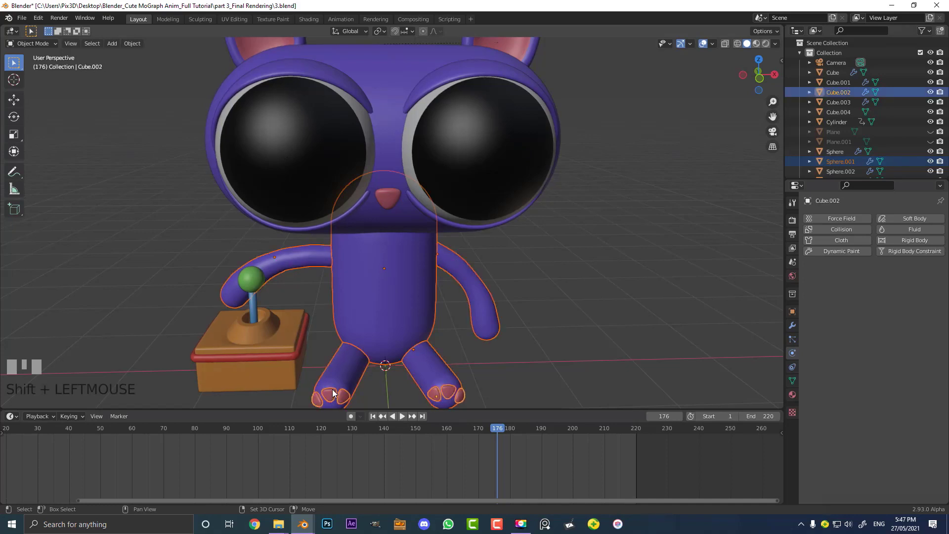
{"action": "left_click", "coordinate": [391, 196], "text": "shift"}
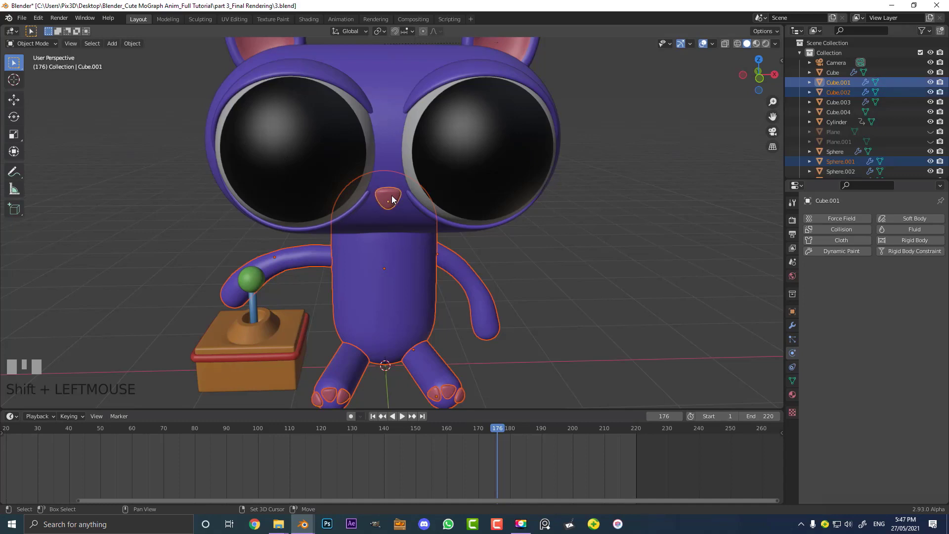
{"action": "left_click", "coordinate": [497, 125], "text": "shift"}
{"action": "left_click", "coordinate": [432, 73], "text": "shift"}
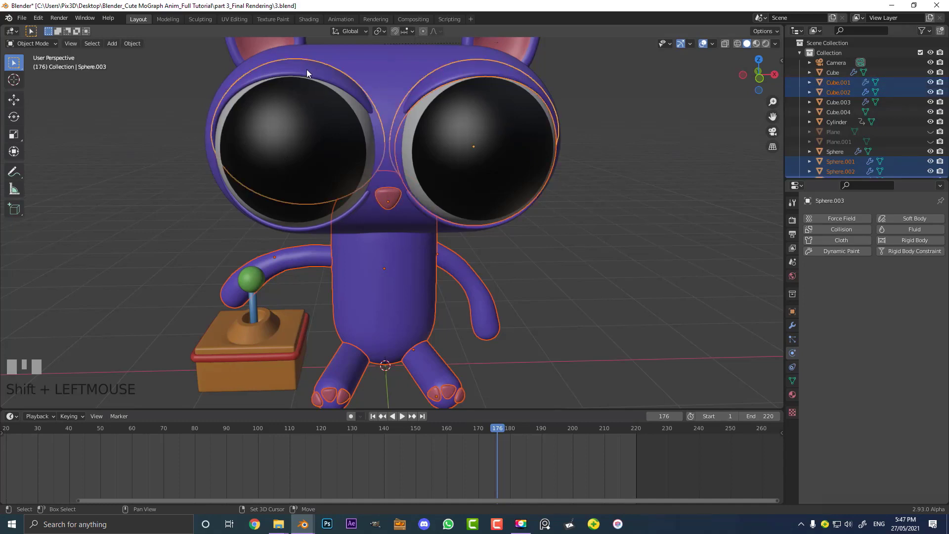
{"action": "left_click", "coordinate": [296, 148], "text": "shift"}
{"action": "left_click", "coordinate": [476, 223], "text": "shift"}
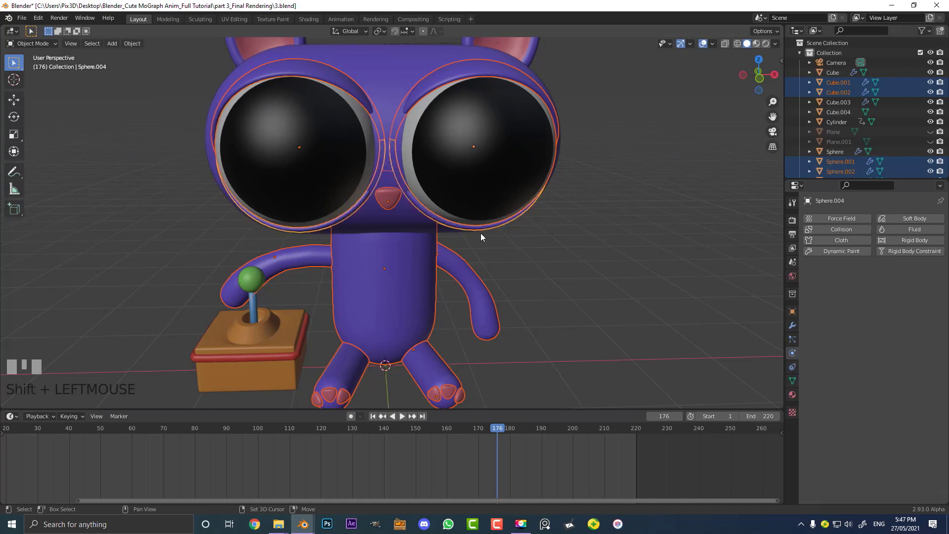
{"action": "scroll", "coordinate": [421, 165], "scroll_direction": "down", "scroll_amount": 5}
{"action": "scroll", "coordinate": [423, 207], "scroll_direction": "up", "scroll_amount": 4}
{"action": "left_click", "coordinate": [440, 180], "text": "shift"}
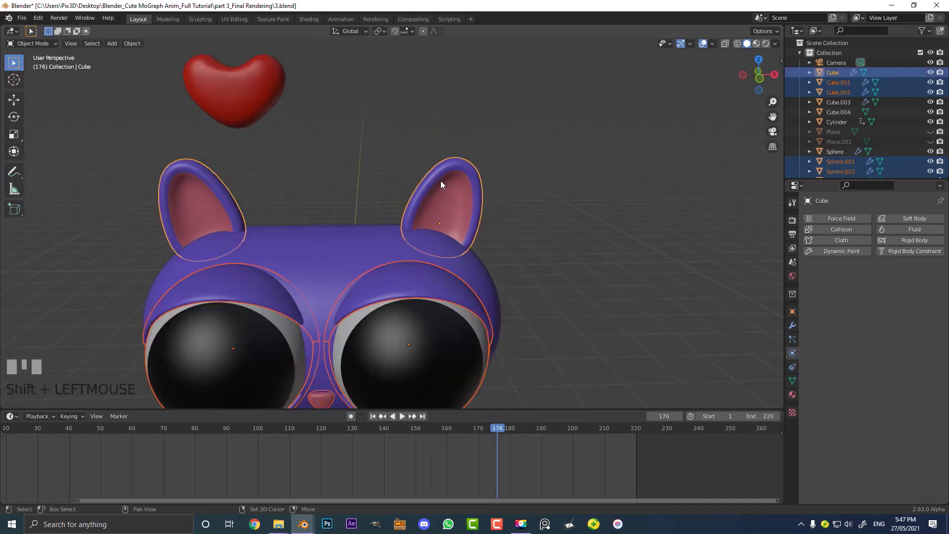
{"action": "scroll", "coordinate": [376, 239], "scroll_direction": "down", "scroll_amount": 4}
{"action": "middle_click_drag", "start_coordinate": [375, 238], "coordinate": [388, 248], "text": "shift"}
{"action": "scroll", "coordinate": [384, 206], "scroll_direction": "up", "scroll_amount": 3}
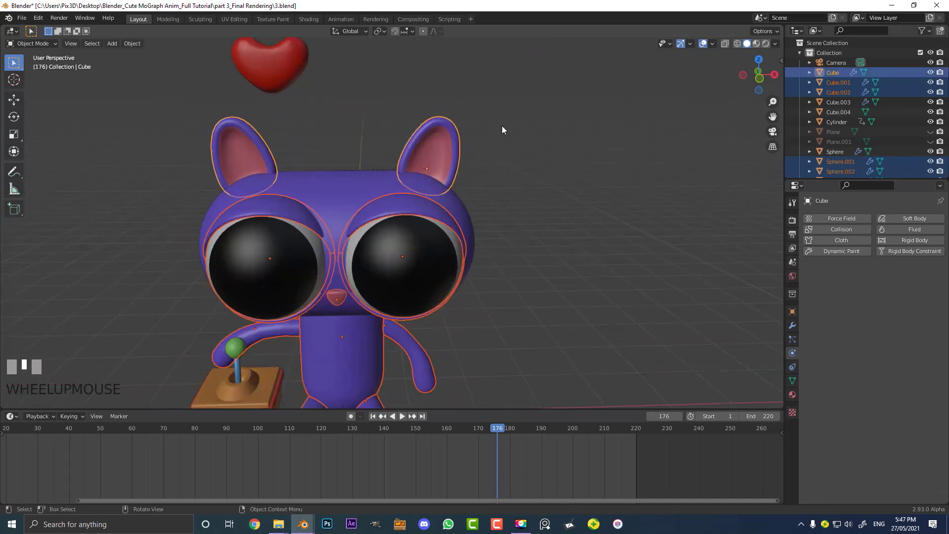
{"action": "left_click", "coordinate": [343, 176], "text": "shift"}
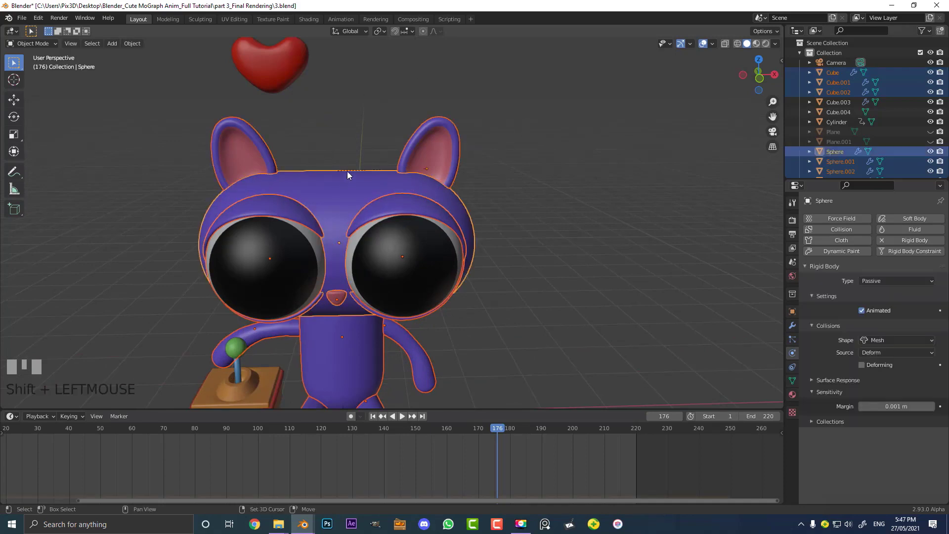
{"action": "scroll", "coordinate": [346, 174], "scroll_direction": "up", "scroll_amount": 3}
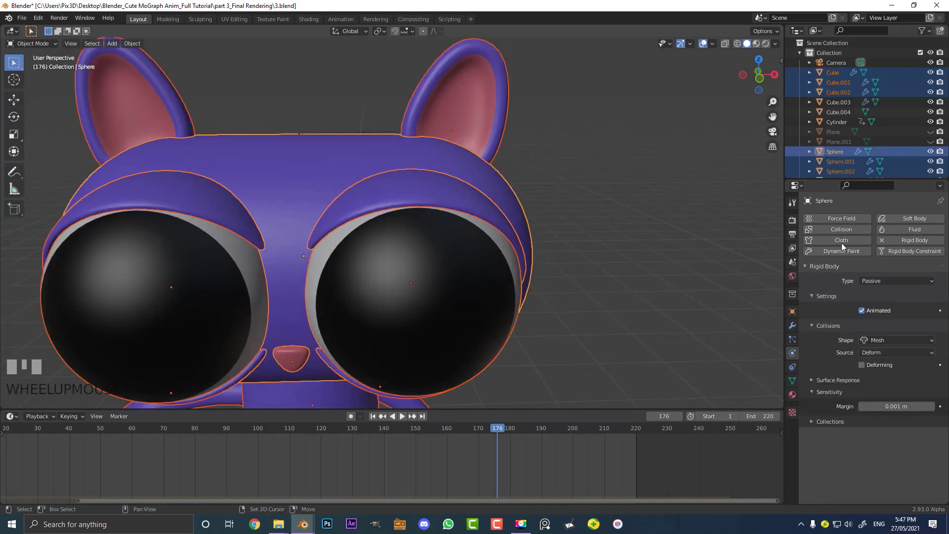
{"action": "middle_click_drag", "start_coordinate": [313, 172], "coordinate": [519, 236], "text": "shift"}
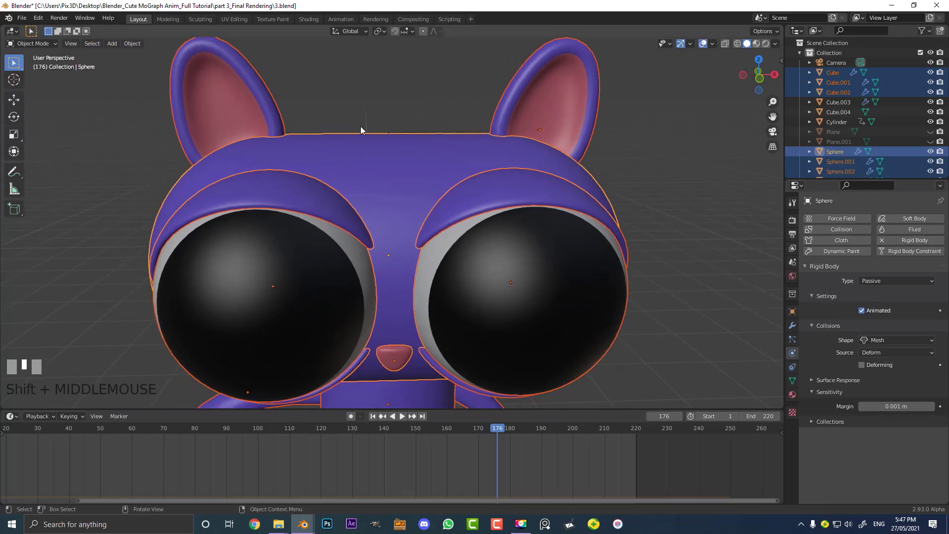
{"action": "key", "text": "F3"}
{"action": "type", "text": "copy"}
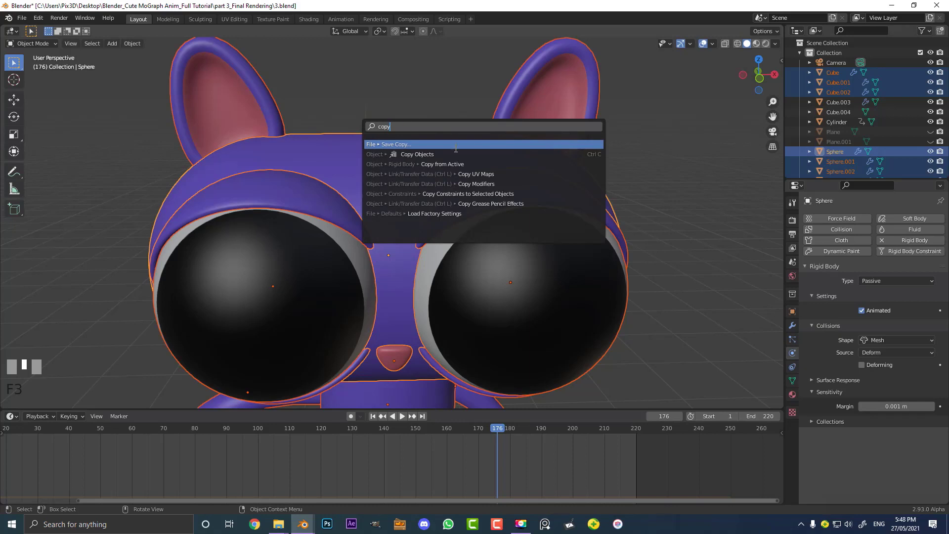
{"action": "key", "text": "Down"}
{"action": "key", "text": "Down"}
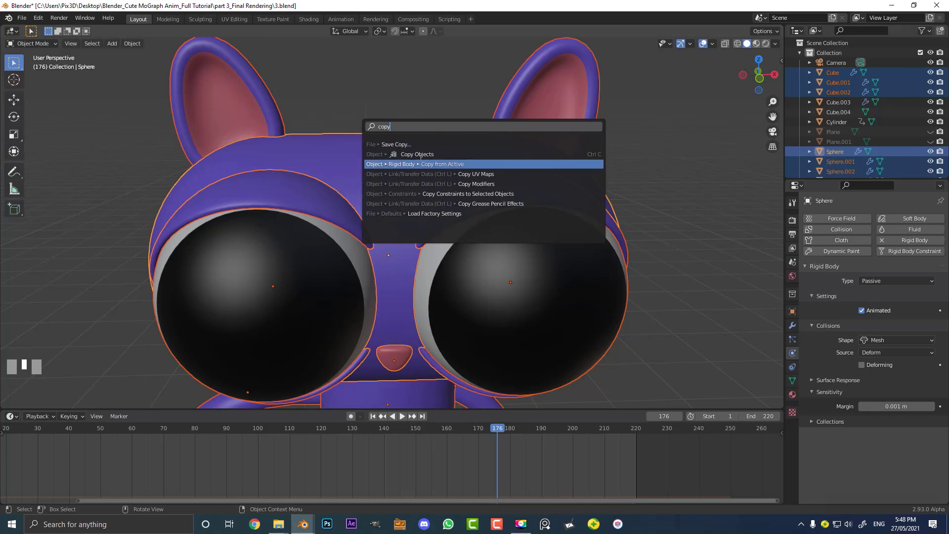
{"action": "left_click", "coordinate": [447, 164]}
Rewind to the first frame and play the animation to preview the heart dropping onto the cat
{"action": "scroll", "coordinate": [446, 165], "scroll_direction": "down", "scroll_amount": 5}
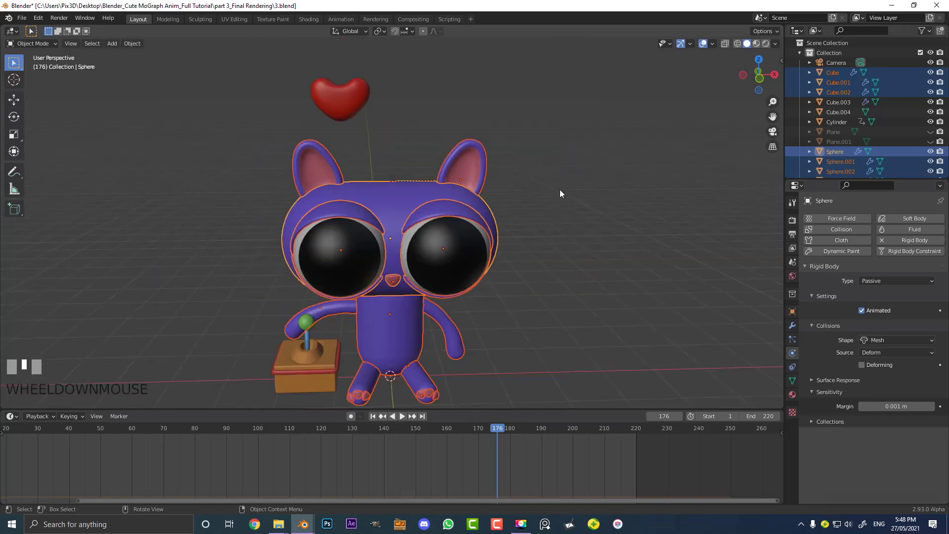
{"action": "left_click", "coordinate": [470, 149]}
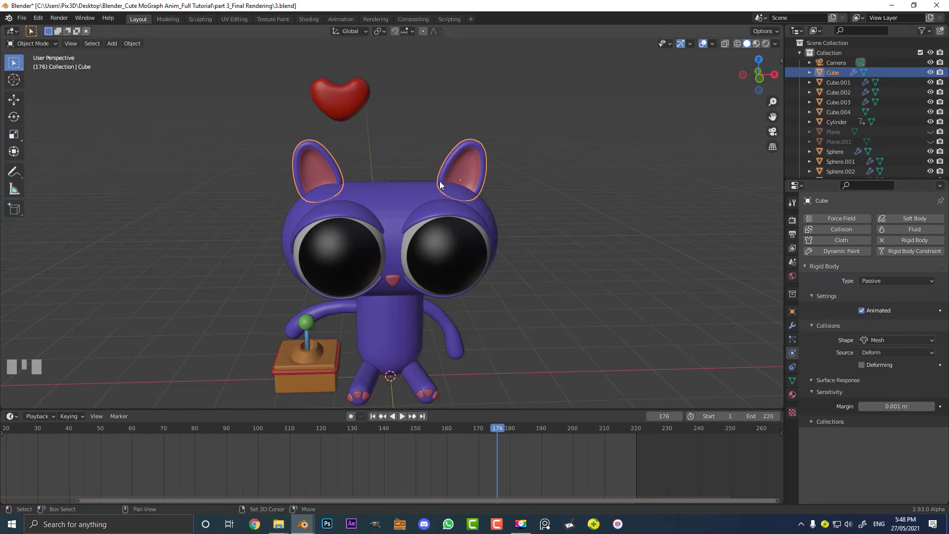
{"action": "key", "text": "shift+Left"}
{"action": "middle_click_drag", "start_coordinate": [226, 459], "coordinate": [348, 449]}
{"action": "scroll", "coordinate": [327, 334], "scroll_direction": "down", "scroll_amount": 3}
{"action": "scroll", "coordinate": [346, 306], "scroll_direction": "up", "scroll_amount": 2}
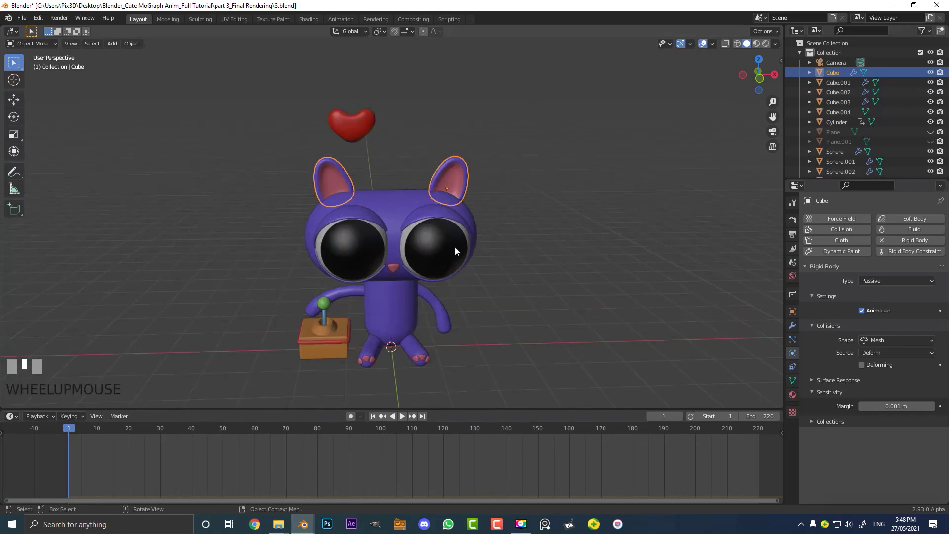
{"action": "key", "text": "space"}
{"action": "key", "text": "shift+Left"}
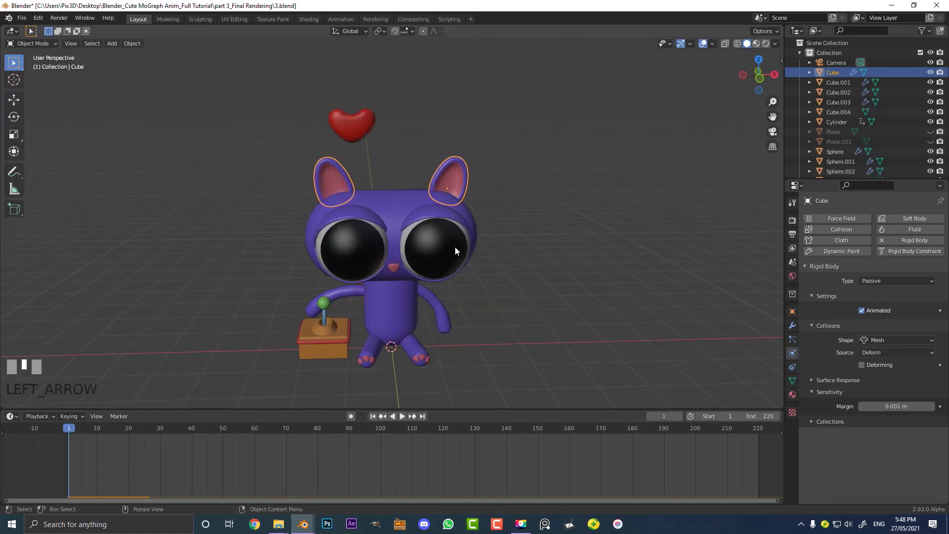
{"action": "middle_click_drag", "start_coordinate": [122, 262], "coordinate": [248, 266]}
{"action": "scroll", "coordinate": [458, 272], "scroll_direction": "up", "scroll_amount": 4}
{"action": "key", "text": "space"}
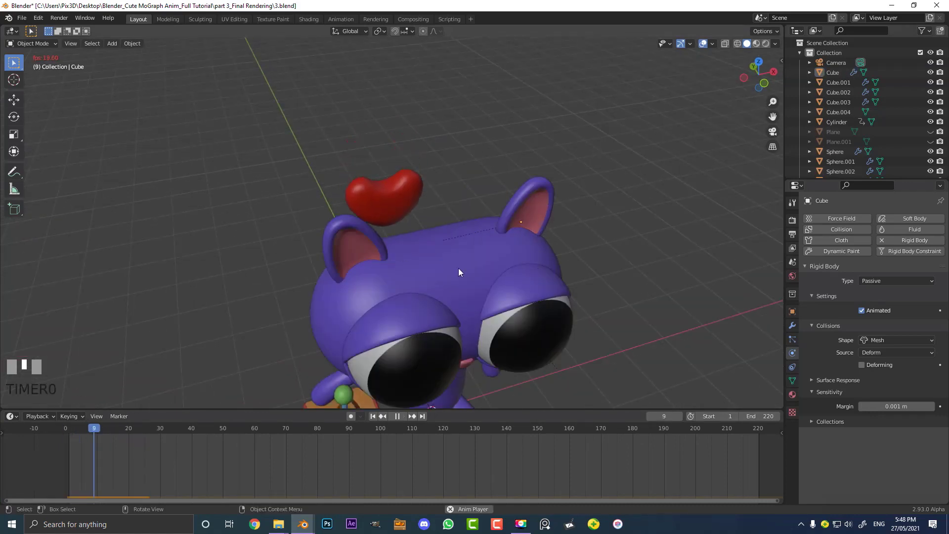
{"action": "key", "text": "space"}
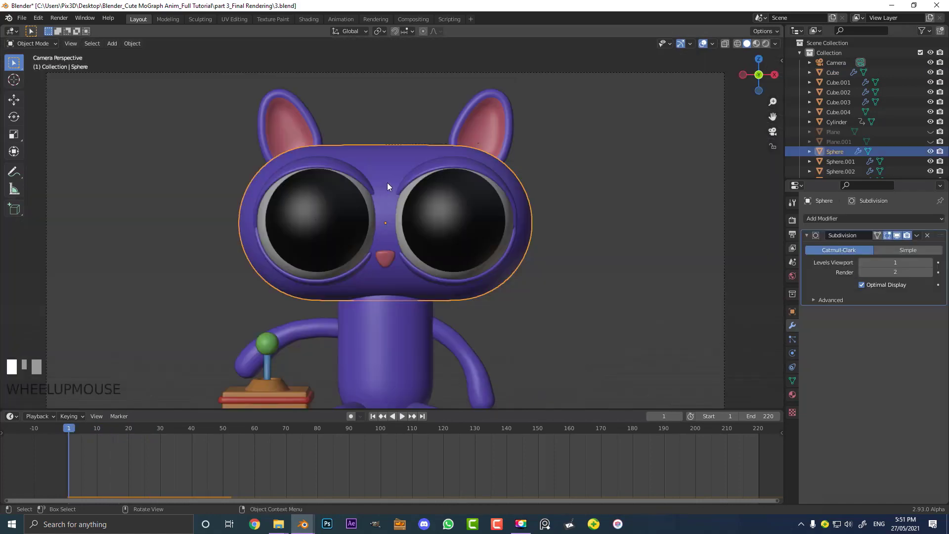
Open the head sphere's modifier properties and look through the Add Modifier and Subdivision options menus
{"action": "scroll", "coordinate": [388, 183], "scroll_direction": "down", "scroll_amount": 3}
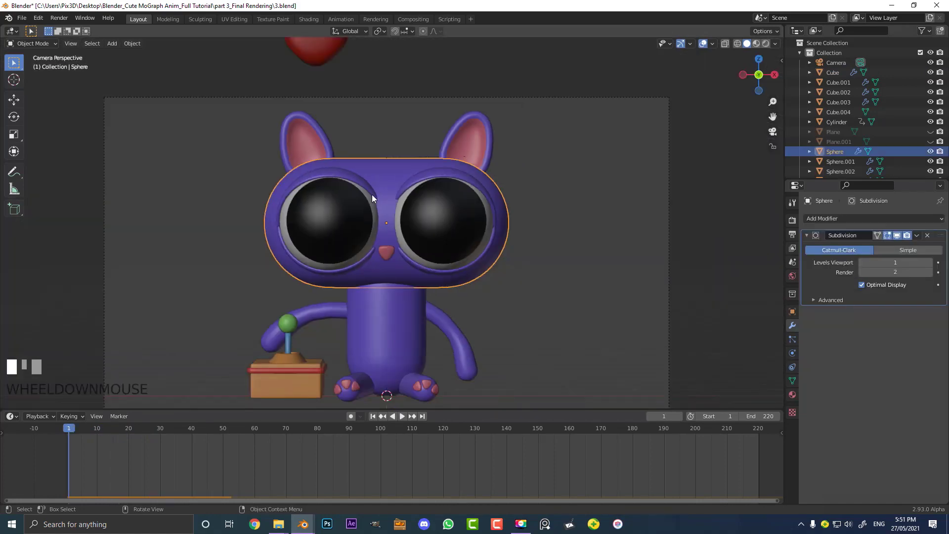
{"action": "scroll", "coordinate": [366, 159], "scroll_direction": "up", "scroll_amount": 2}
{"action": "left_click", "coordinate": [793, 325]}
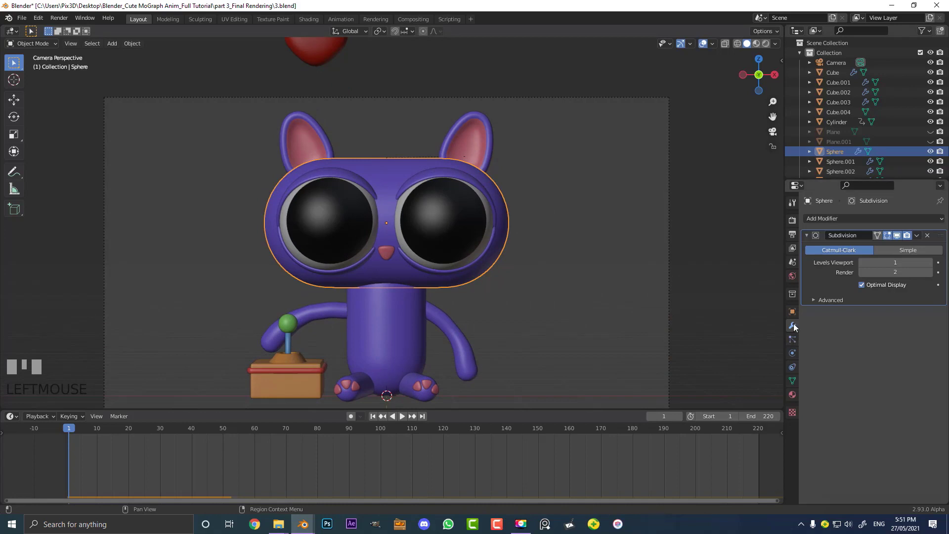
{"action": "left_click", "coordinate": [838, 218]}
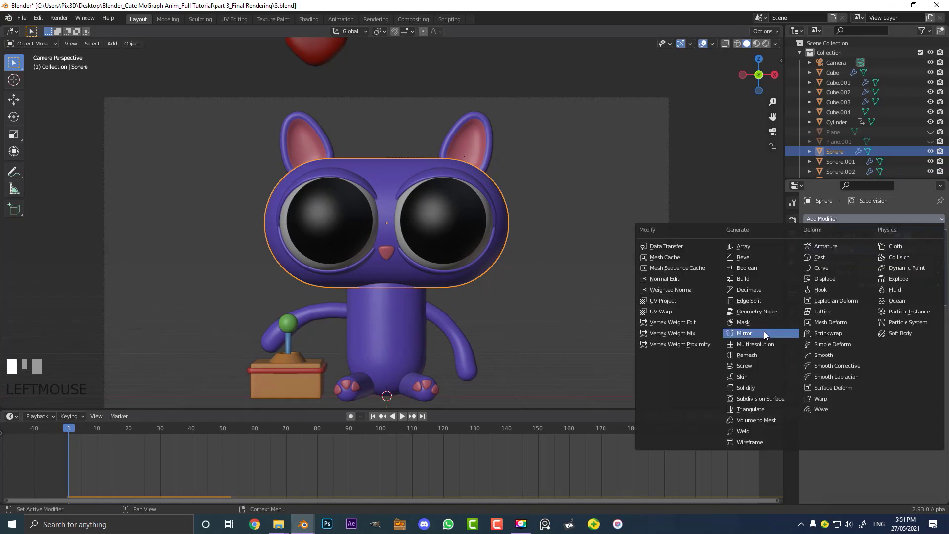
{"action": "left_click", "coordinate": [918, 235]}
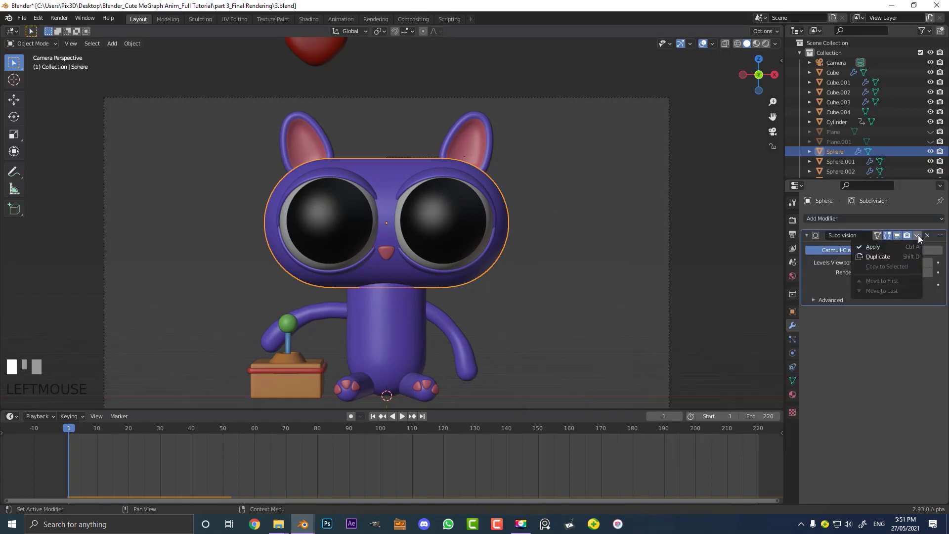
Play the animation again in camera view to check the heart's fall
{"action": "scroll", "coordinate": [500, 232], "scroll_direction": "down", "scroll_amount": 2}
{"action": "key", "text": "space"}
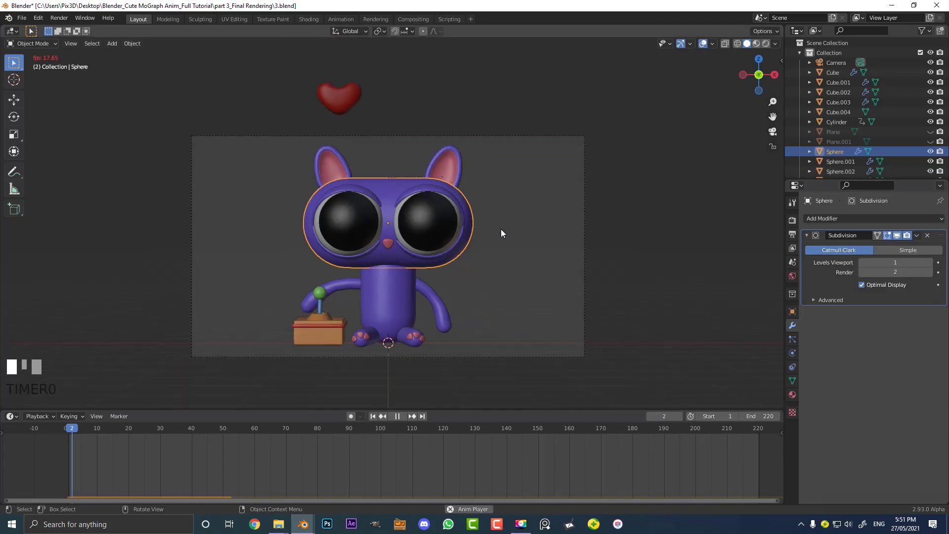
{"action": "left_click", "coordinate": [497, 204]}
{"action": "scroll", "coordinate": [435, 230], "scroll_direction": "up", "scroll_amount": 2}
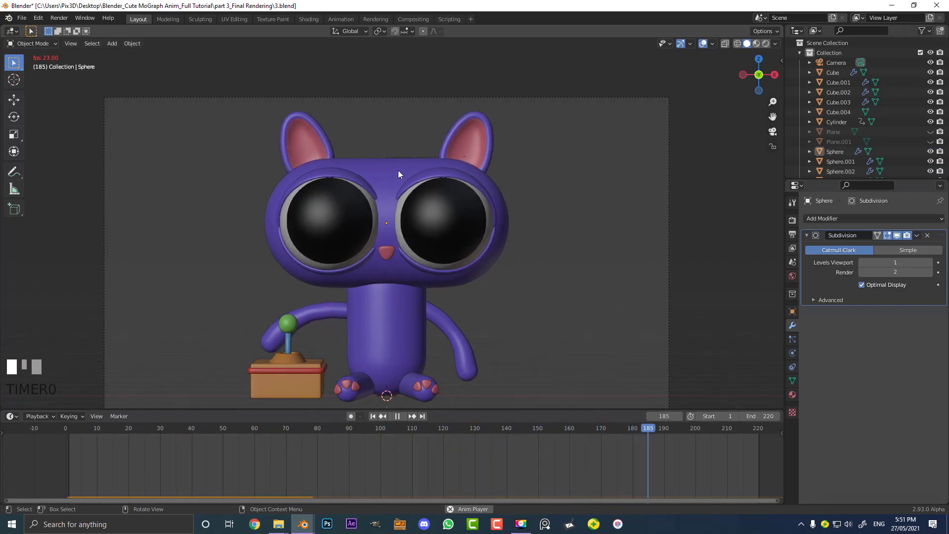
{"action": "key", "text": "space"}
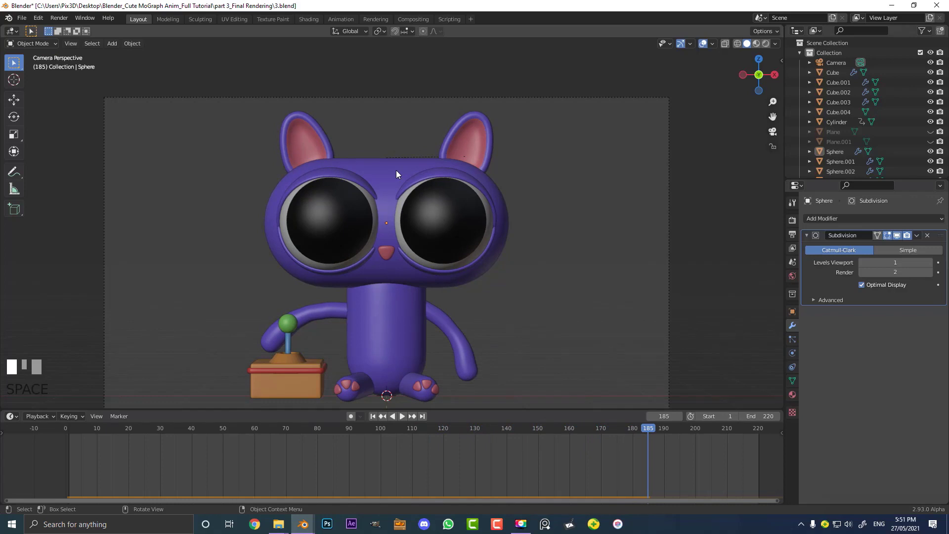
Return to the camera view, select the head sphere, rewind to frame 1 and replay the animation
{"action": "middle_click_drag", "start_coordinate": [429, 170], "coordinate": [430, 193]}
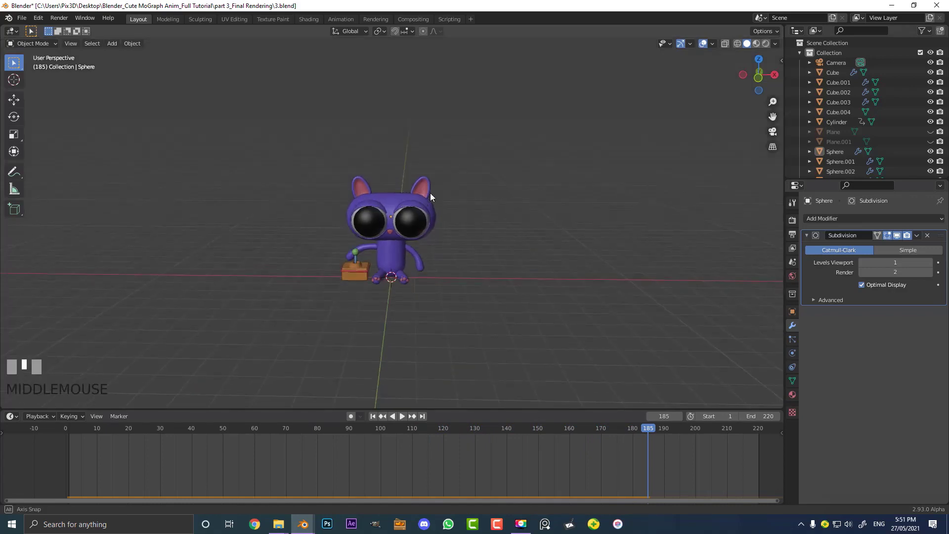
{"action": "scroll", "coordinate": [431, 193], "scroll_direction": "up", "scroll_amount": 4}
{"action": "key", "text": "KP_0"}
{"action": "scroll", "coordinate": [426, 202], "scroll_direction": "up", "scroll_amount": 2}
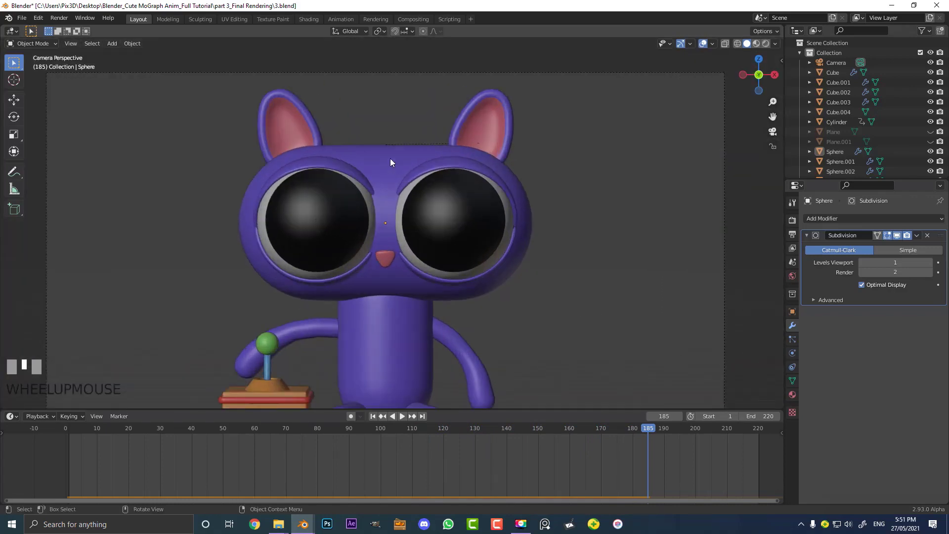
{"action": "left_click", "coordinate": [391, 158]}
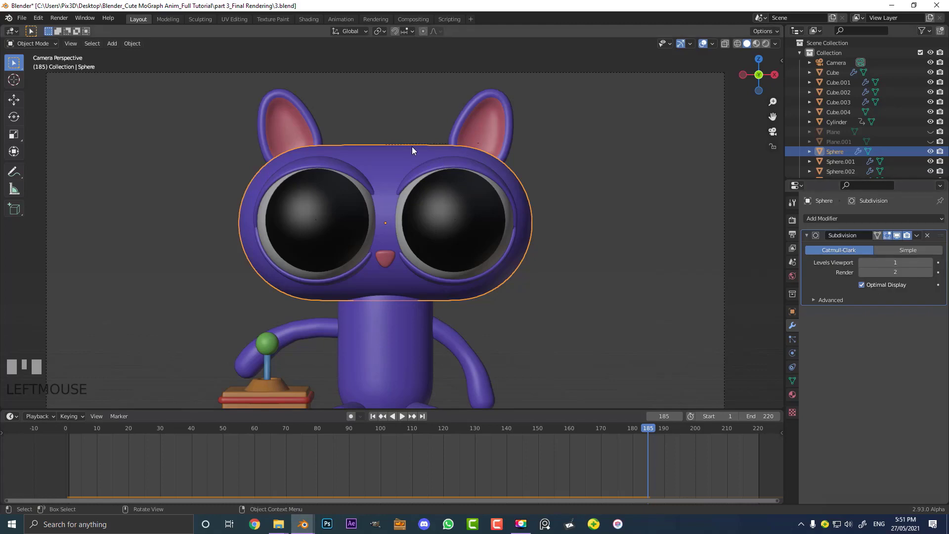
{"action": "key", "text": "shift+Left"}
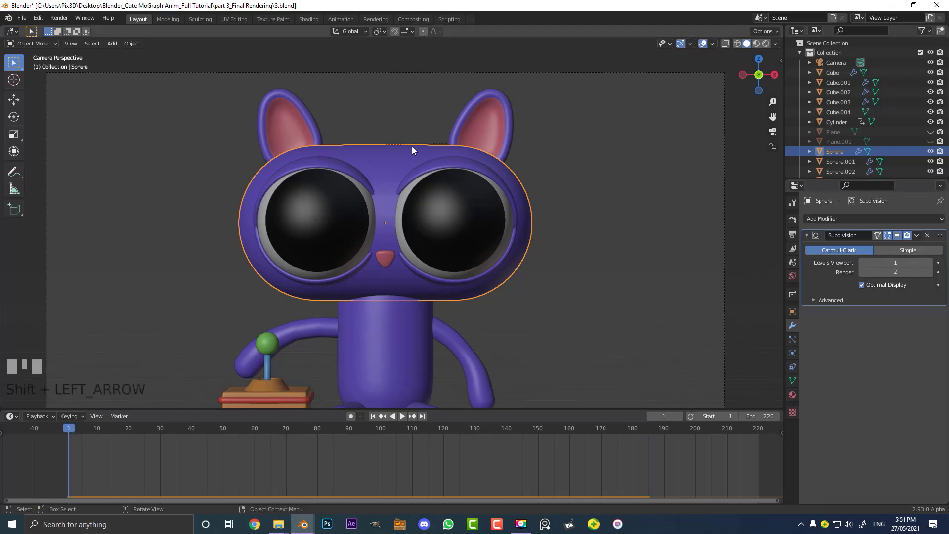
{"action": "scroll", "coordinate": [402, 155], "scroll_direction": "down", "scroll_amount": 1}
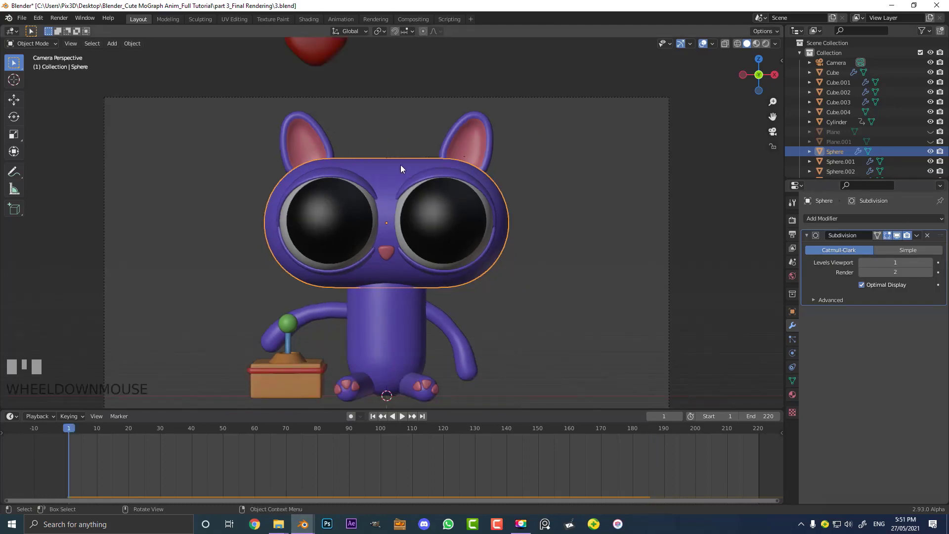
{"action": "key", "text": "space"}
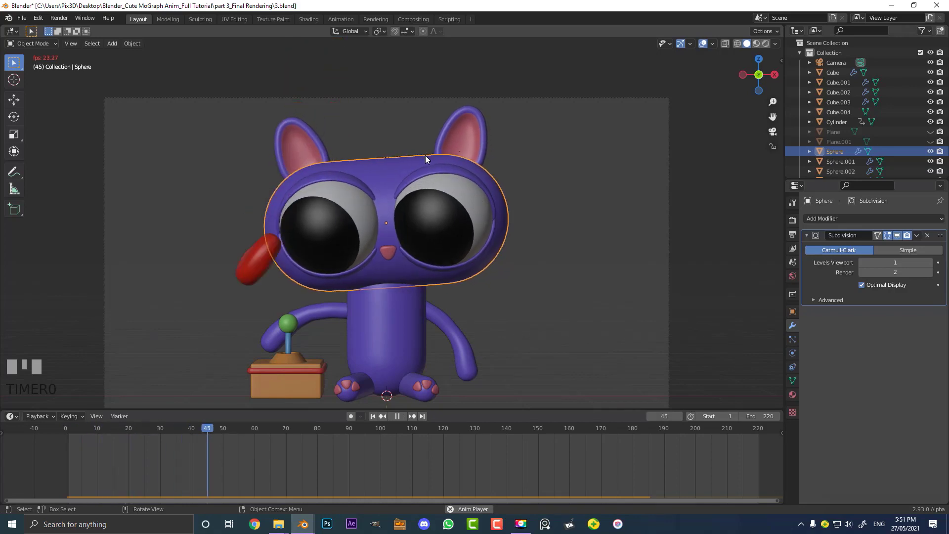
{"action": "key", "text": "space"}
Reveal all hidden objects in the scene and select the backdrop
{"action": "scroll", "coordinate": [426, 156], "scroll_direction": "down", "scroll_amount": 1}
{"action": "scroll", "coordinate": [429, 158], "scroll_direction": "down", "scroll_amount": 1}
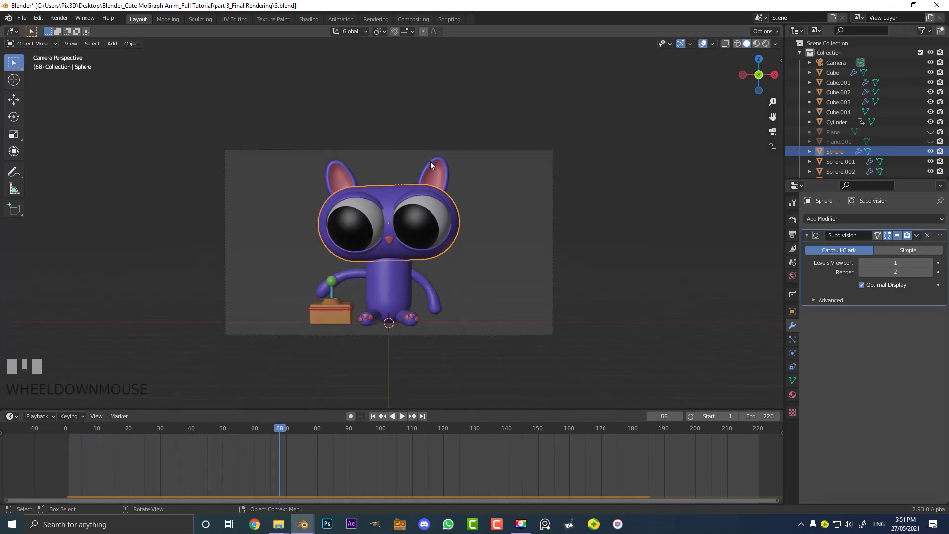
{"action": "key", "text": "alt+h"}
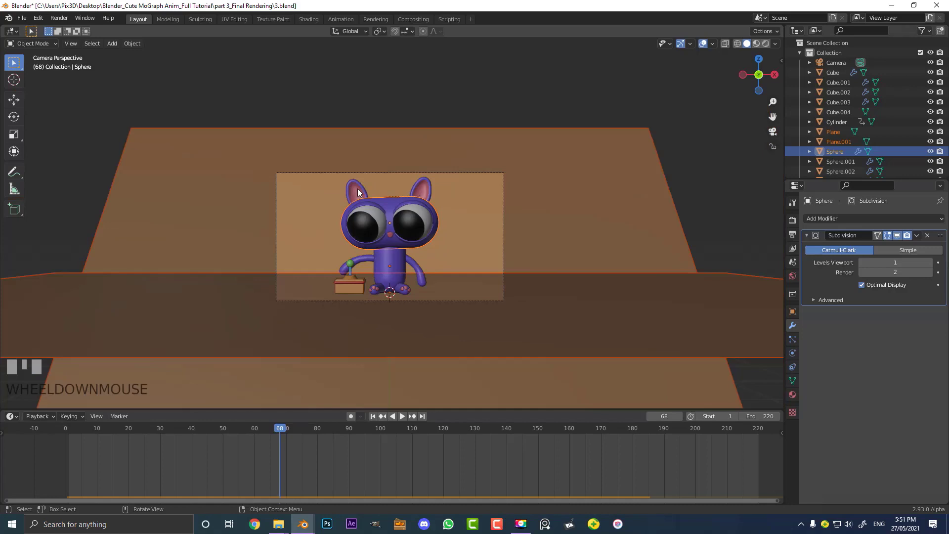
{"action": "middle_click_drag", "start_coordinate": [357, 189], "coordinate": [371, 242]}
{"action": "left_click", "coordinate": [378, 304]}
{"action": "scroll", "coordinate": [390, 301], "scroll_direction": "up", "scroll_amount": 2}
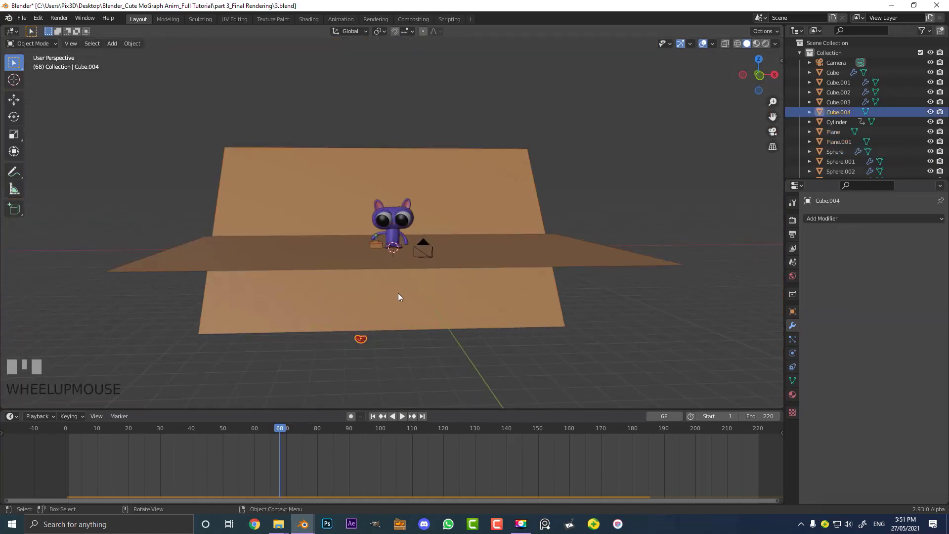
Rewind to frame 1, select the floor plane and give it a Passive rigid body with Collision Margin enabled at 0.01 m
{"action": "key", "text": "shift+Left"}
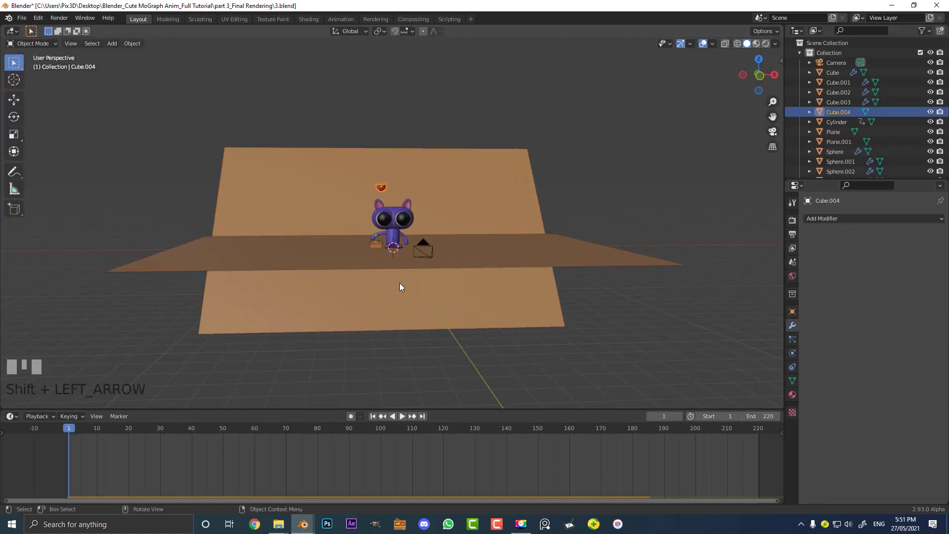
{"action": "scroll", "coordinate": [400, 283], "scroll_direction": "up", "scroll_amount": 5}
{"action": "scroll", "coordinate": [431, 233], "scroll_direction": "down", "scroll_amount": 3}
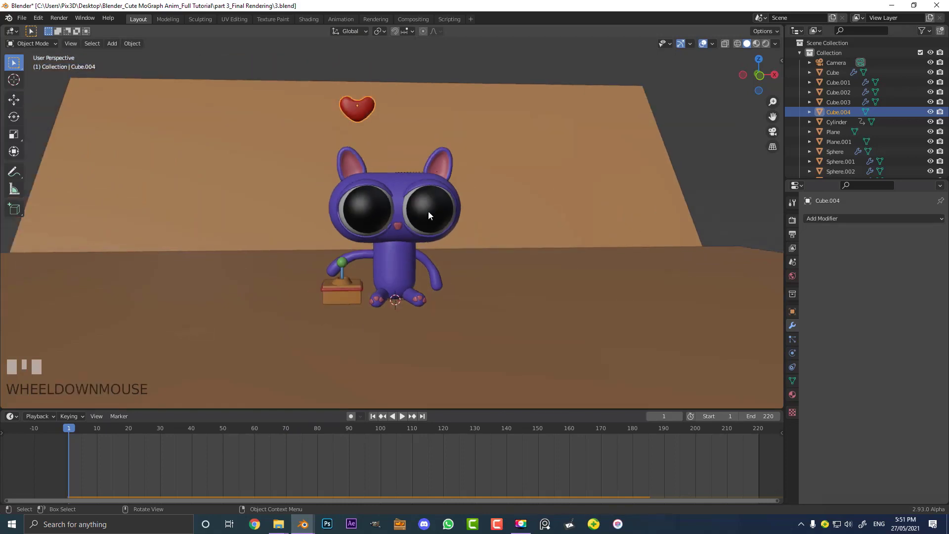
{"action": "left_click", "coordinate": [278, 268]}
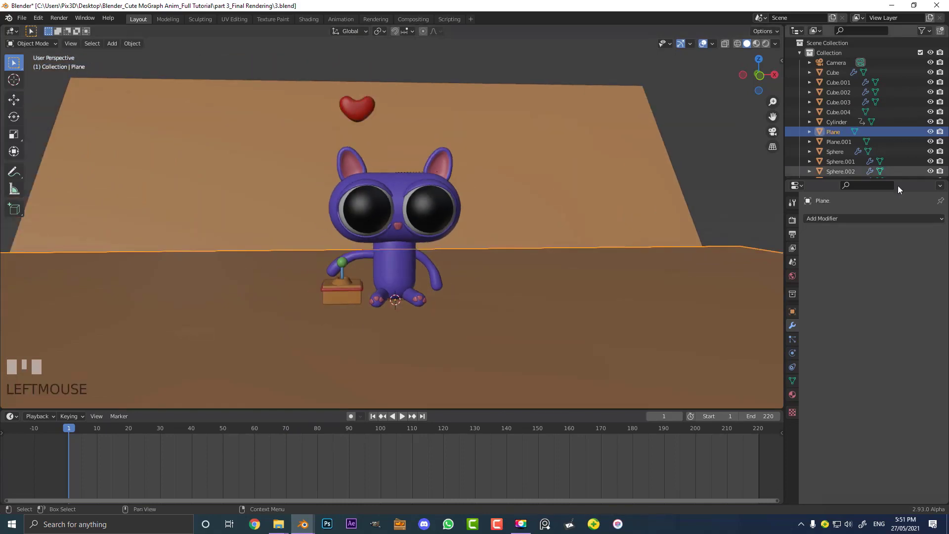
{"action": "left_click", "coordinate": [792, 353]}
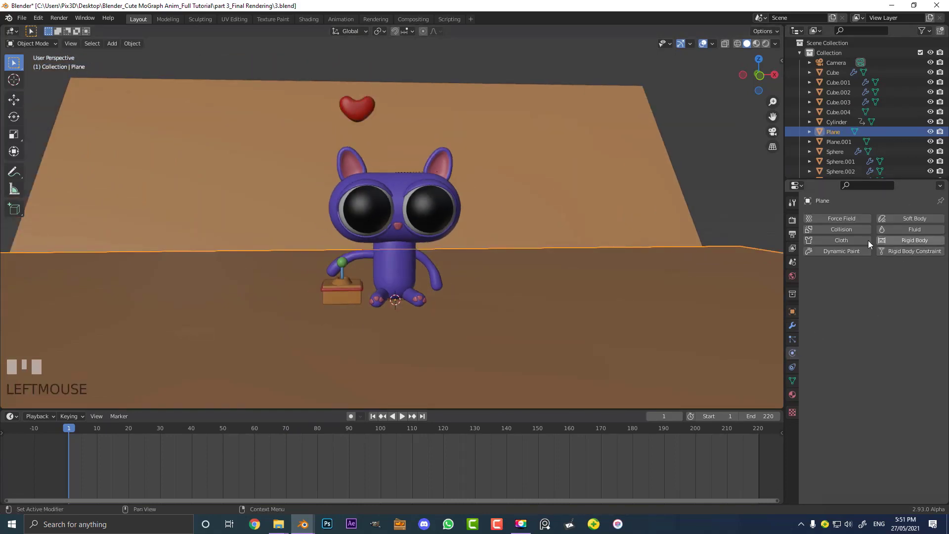
{"action": "left_click", "coordinate": [909, 240]}
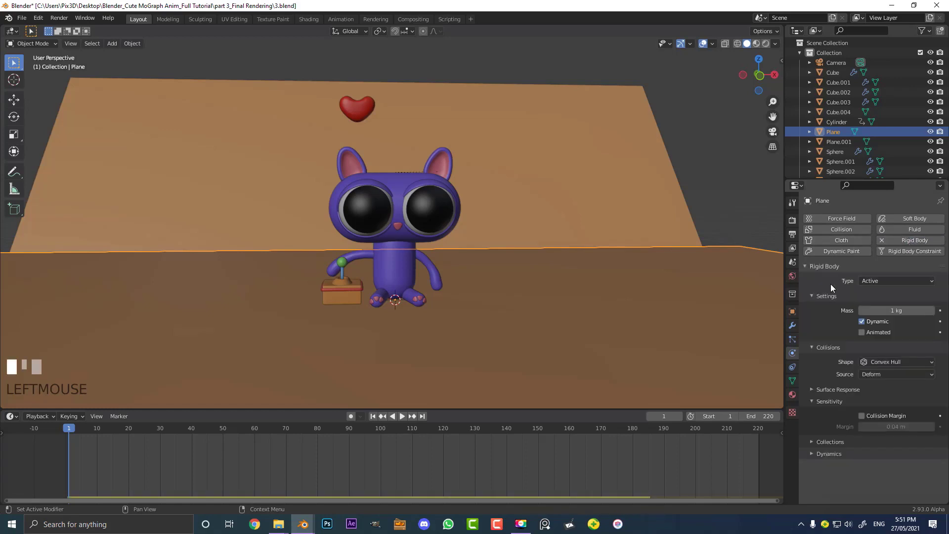
{"action": "left_click", "coordinate": [893, 280]}
{"action": "left_click", "coordinate": [883, 304]}
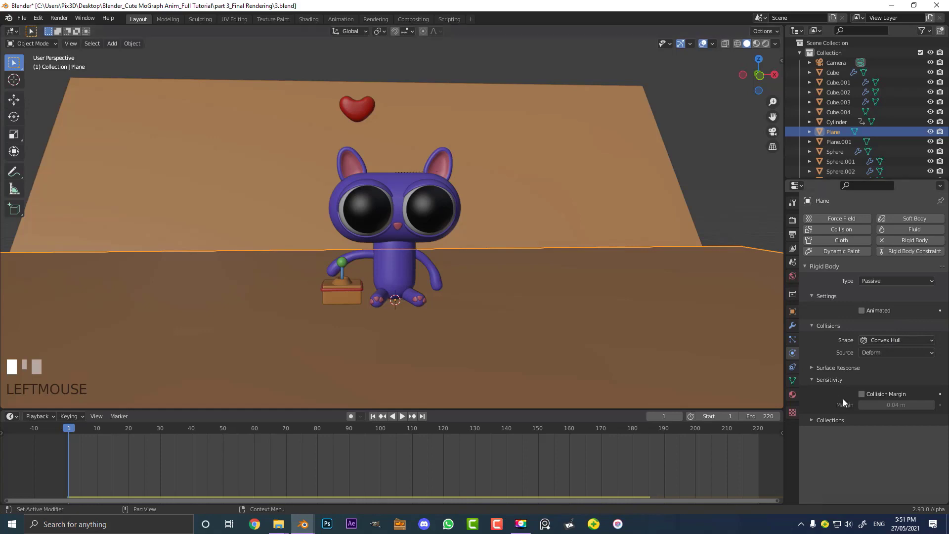
{"action": "left_click", "coordinate": [862, 394]}
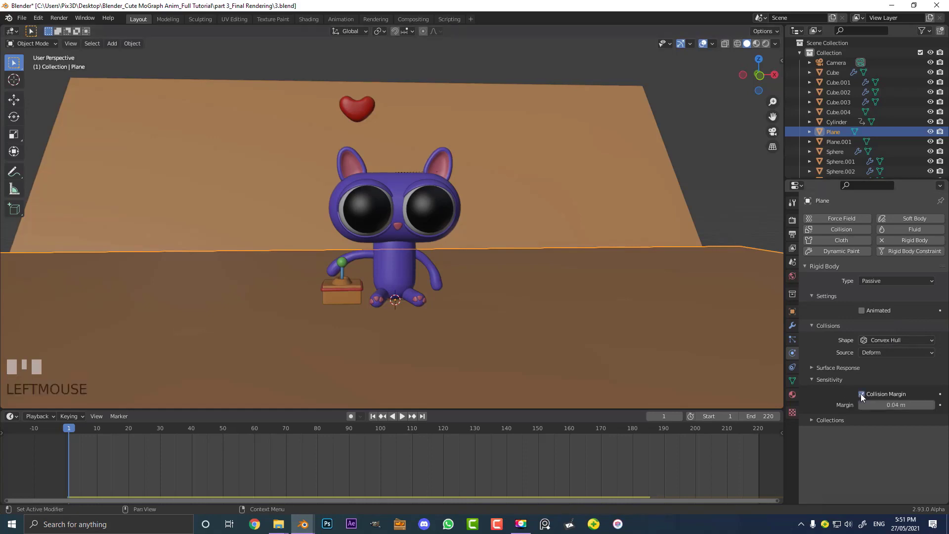
{"action": "left_click", "coordinate": [886, 405]}
{"action": "middle_click", "coordinate": [476, 285]}
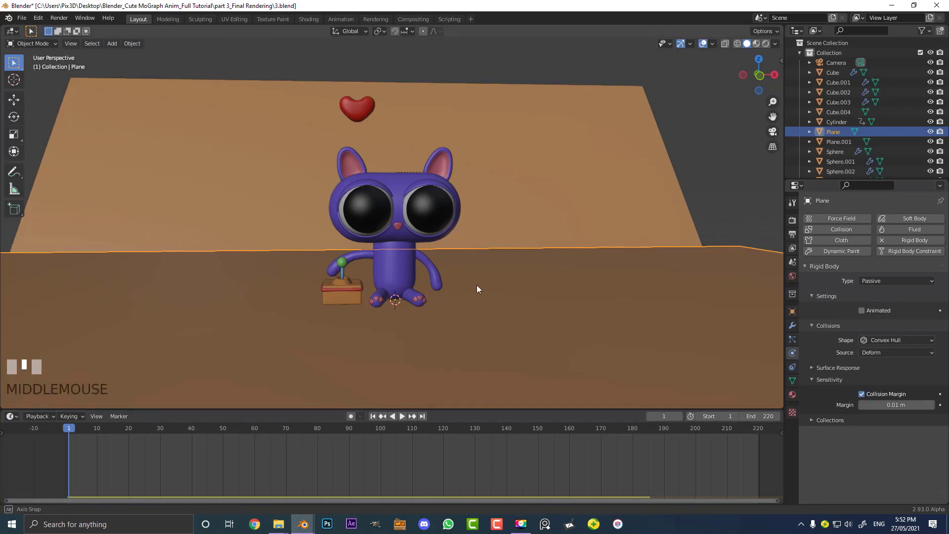
Play the animation in camera view to check the heart's landing, then rewind to frame 1
{"action": "key", "text": "KP_0"}
{"action": "scroll", "coordinate": [165, 391], "scroll_direction": "up", "scroll_amount": 4}
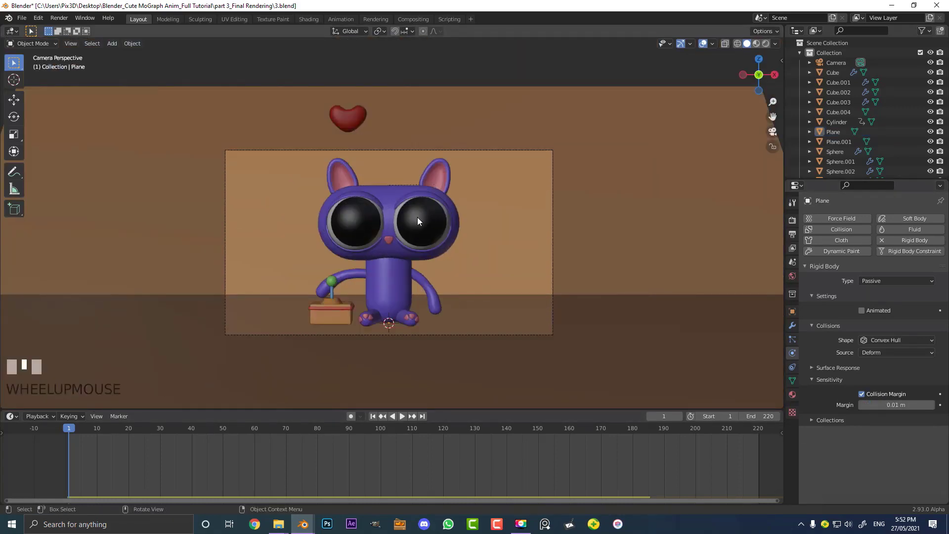
{"action": "scroll", "coordinate": [418, 218], "scroll_direction": "up", "scroll_amount": 2}
{"action": "key", "text": "space"}
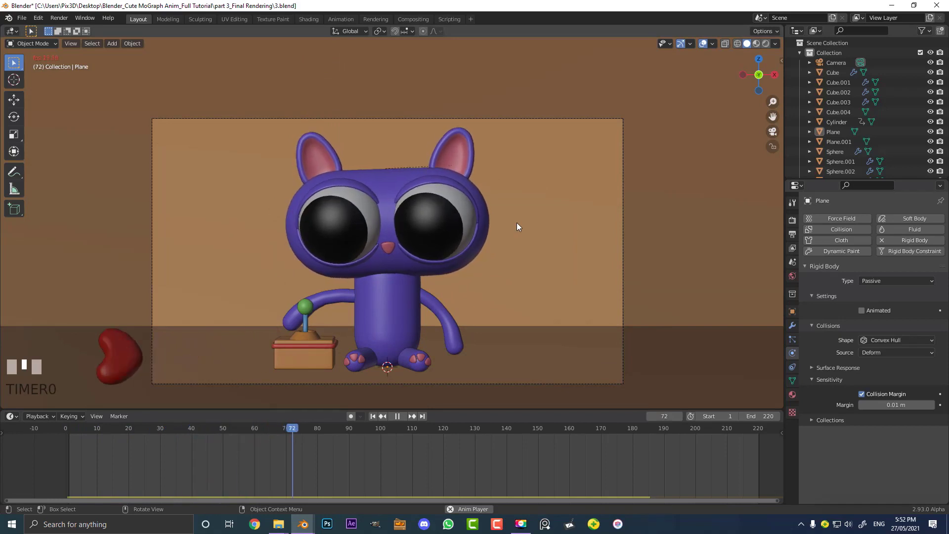
{"action": "key", "text": "space"}
{"action": "key", "text": "shift+Left"}
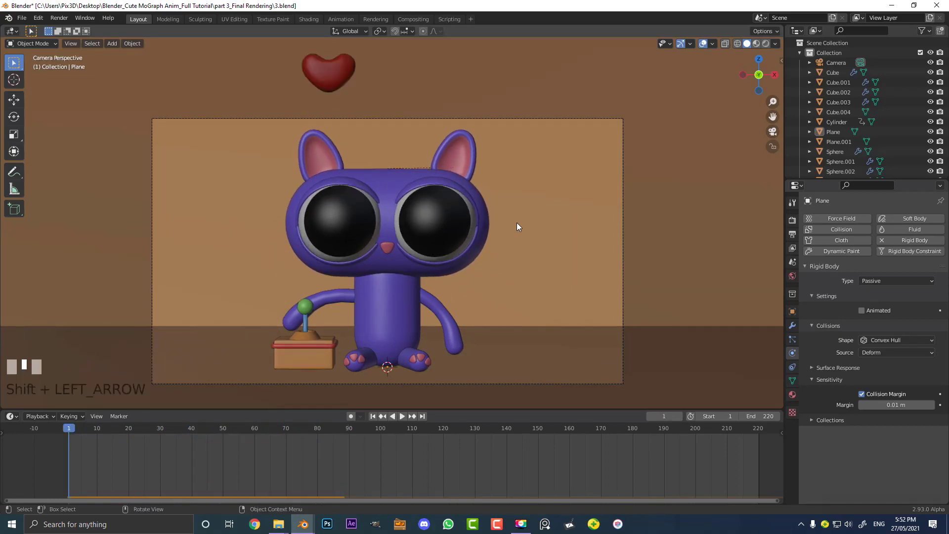
Select the heart and, in front view, duplicate it twice above the cat's head, scaling each copy
{"action": "middle_click_drag", "start_coordinate": [517, 227], "coordinate": [318, 180]}
{"action": "scroll", "coordinate": [386, 121], "scroll_direction": "up", "scroll_amount": 3}
{"action": "left_click", "coordinate": [369, 122]}
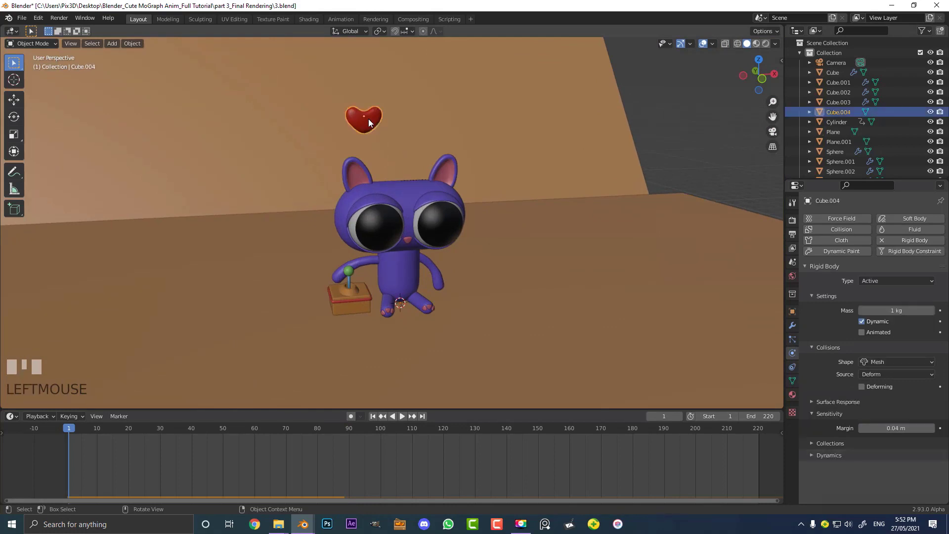
{"action": "key", "text": "KP_1"}
{"action": "middle_click_drag", "start_coordinate": [369, 119], "coordinate": [360, 232], "text": "shift"}
{"action": "scroll", "coordinate": [369, 149], "scroll_direction": "up", "scroll_amount": 3}
{"action": "scroll", "coordinate": [328, 236], "scroll_direction": "up", "scroll_amount": 2}
{"action": "key", "text": "shift+d"}
{"action": "left_click", "coordinate": [431, 220]}
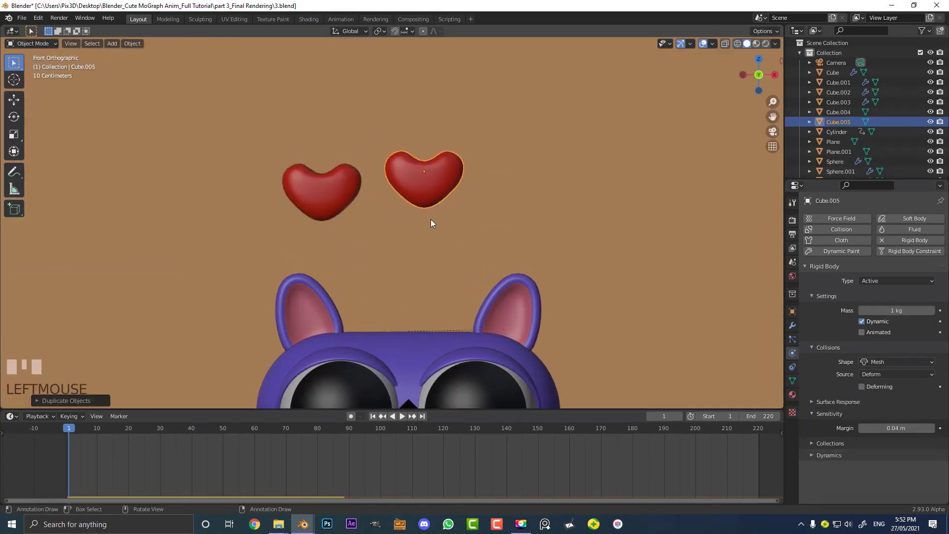
{"action": "scroll", "coordinate": [431, 223], "scroll_direction": "down", "scroll_amount": 2}
{"action": "key", "text": "s"}
{"action": "left_click", "coordinate": [494, 260]}
Make three more scaled heart copies scattered above the cat's head
{"action": "key", "text": "shift+d"}
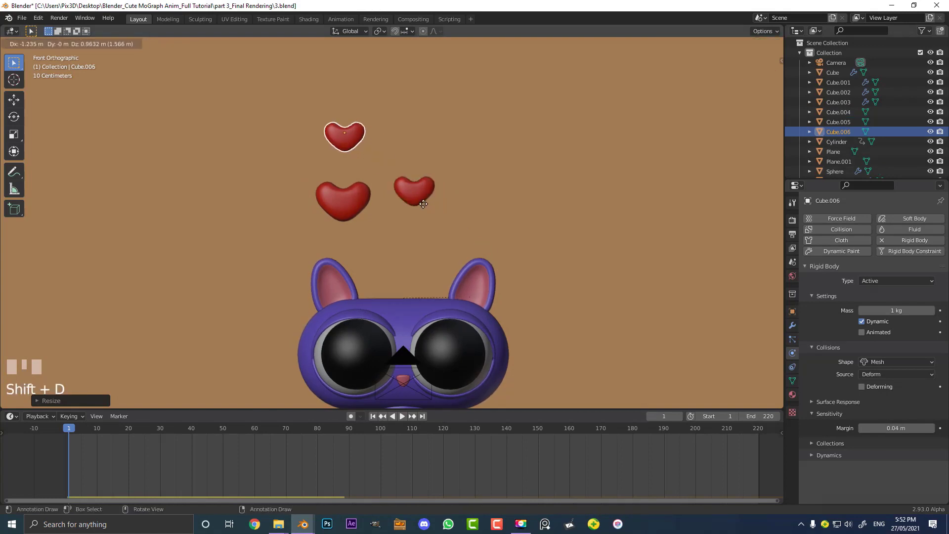
{"action": "left_click", "coordinate": [424, 203]}
{"action": "key", "text": "s"}
{"action": "left_click", "coordinate": [458, 244]}
{"action": "key", "text": "shift+d"}
{"action": "left_click", "coordinate": [364, 274]}
{"action": "key", "text": "s"}
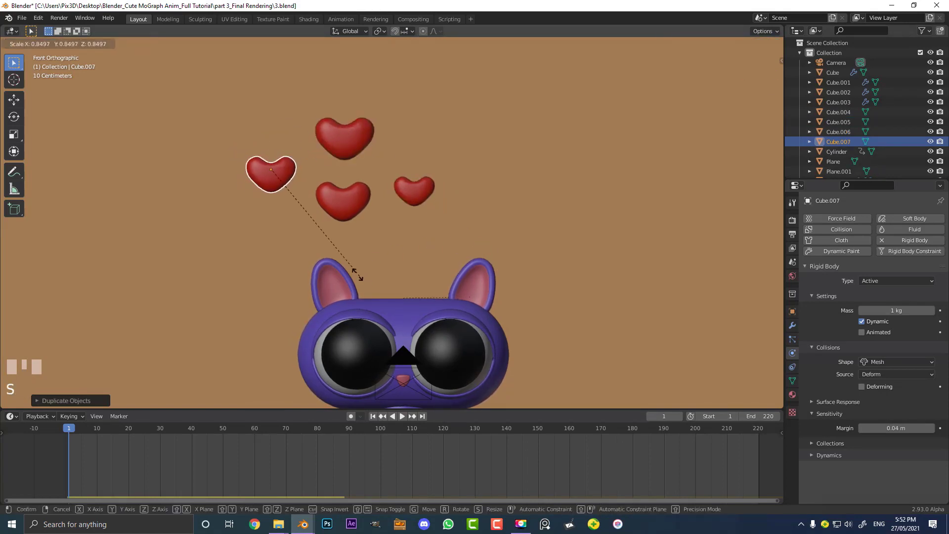
{"action": "left_click", "coordinate": [337, 260]}
{"action": "key", "text": "shift+d"}
{"action": "left_click", "coordinate": [497, 236]}
{"action": "key", "text": "s"}
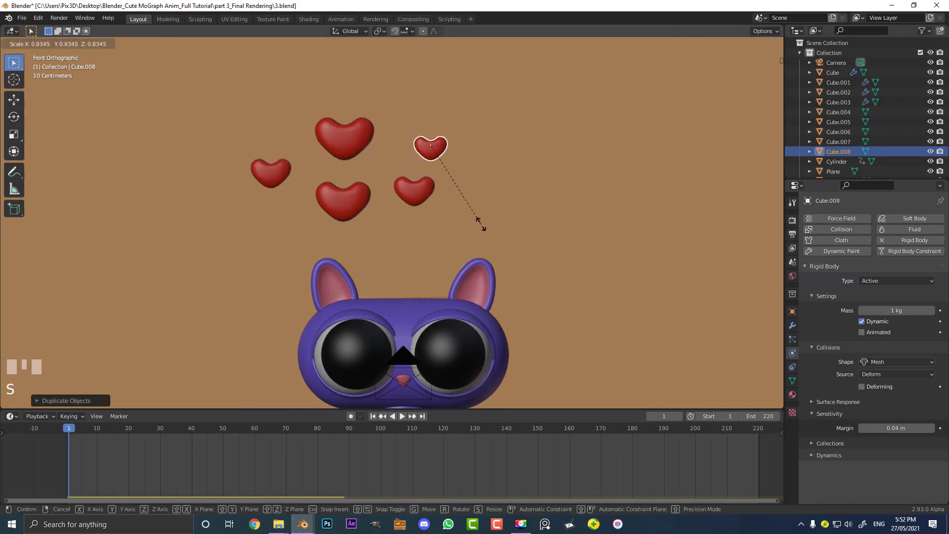
{"action": "left_click", "coordinate": [482, 225]}
Add four more resized heart duplicates toward the right side above the head
{"action": "key", "text": "shift+d"}
{"action": "left_click", "coordinate": [514, 173]}
{"action": "key", "text": "s"}
{"action": "left_click", "coordinate": [530, 217]}
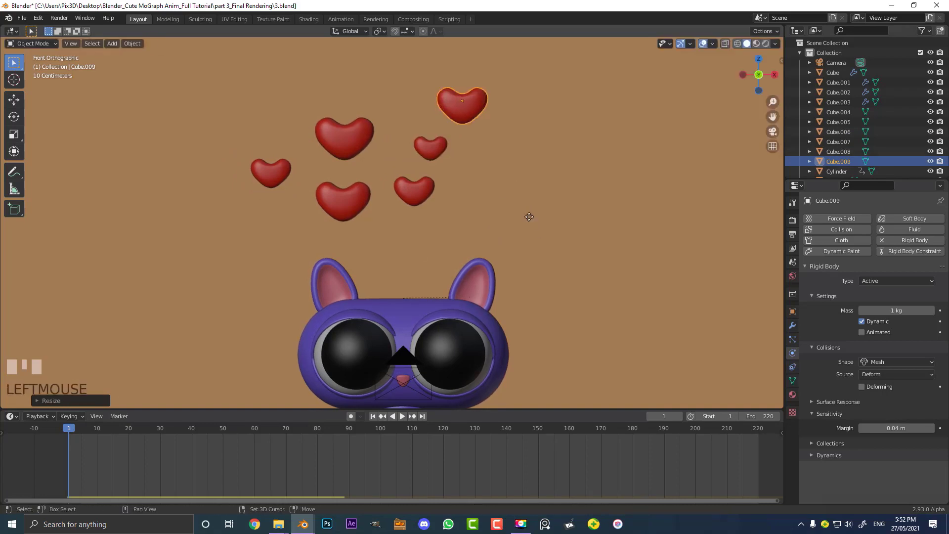
{"action": "key", "text": "shift+d"}
{"action": "left_click", "coordinate": [573, 283]}
{"action": "key", "text": "s"}
{"action": "left_click", "coordinate": [569, 233]}
{"action": "key", "text": "shift+d"}
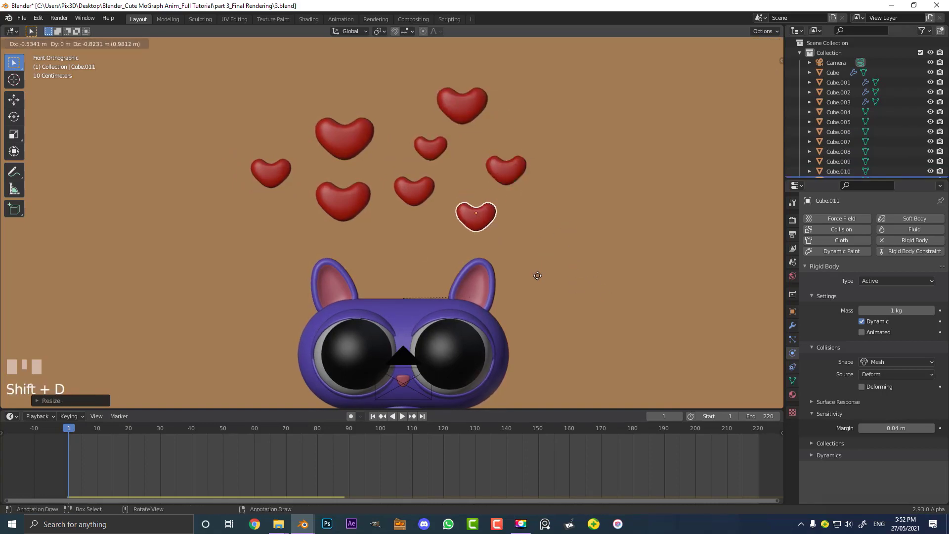
{"action": "left_click", "coordinate": [538, 275]}
{"action": "key", "text": "s"}
{"action": "left_click", "coordinate": [565, 285]}
{"action": "key", "text": "shift+d"}
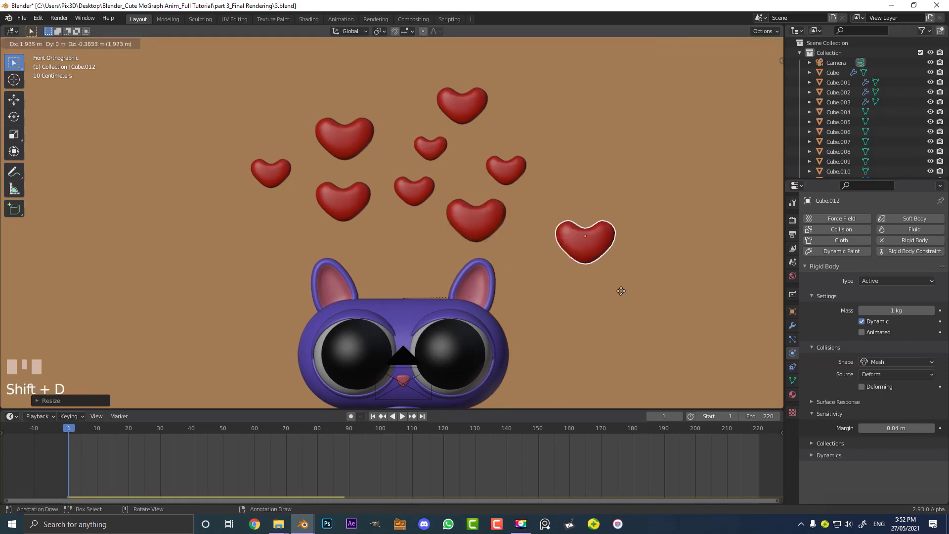
{"action": "left_click", "coordinate": [611, 287]}
{"action": "key", "text": "s"}
{"action": "left_click", "coordinate": [608, 299]}
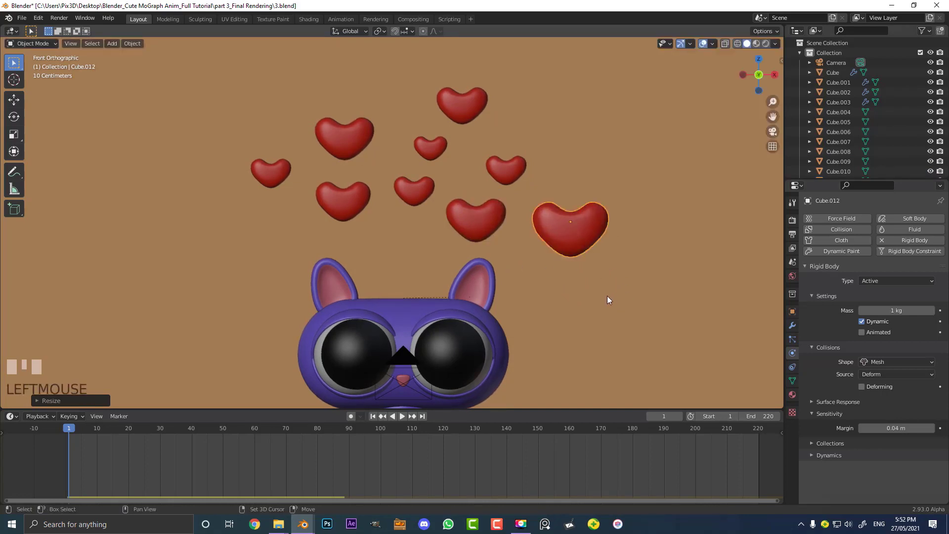
Duplicate and resize four more hearts to complete the cluster above the cat
{"action": "key", "text": "shift+d"}
{"action": "left_click", "coordinate": [615, 195]}
{"action": "key", "text": "s"}
{"action": "left_click", "coordinate": [577, 154]}
{"action": "key", "text": "shift+d"}
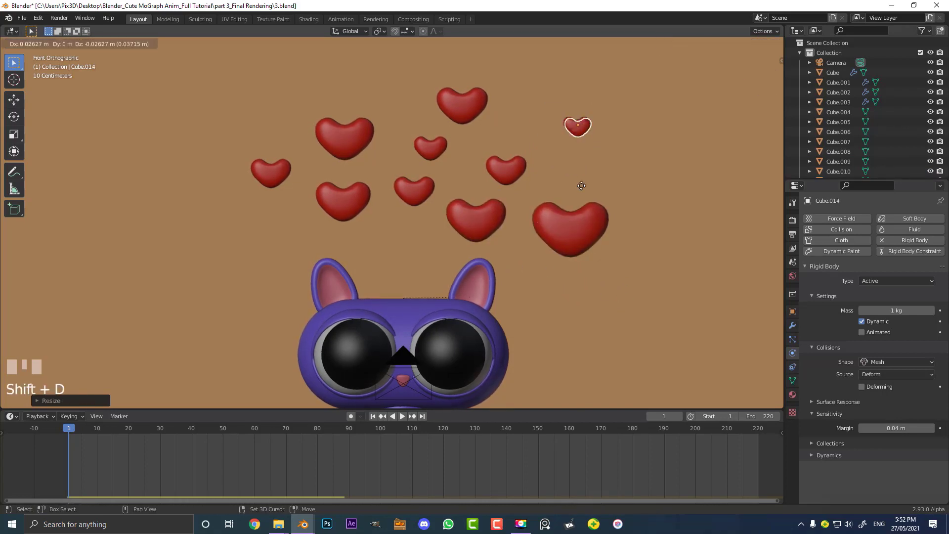
{"action": "left_click", "coordinate": [572, 210]}
{"action": "key", "text": "s"}
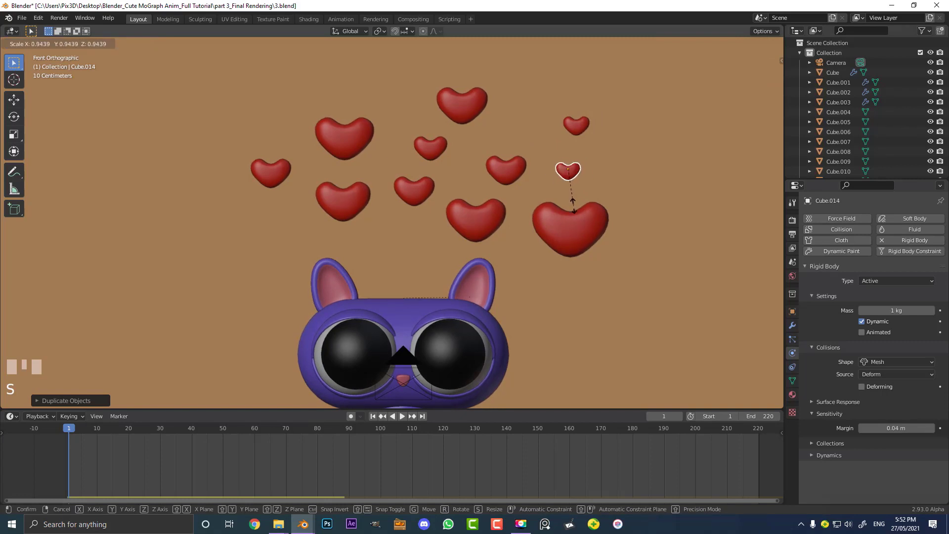
{"action": "left_click", "coordinate": [573, 205]}
{"action": "middle_click_drag", "start_coordinate": [573, 205], "coordinate": [472, 235]}
{"action": "key", "text": "shift+d"}
{"action": "left_click", "coordinate": [321, 245]}
{"action": "key", "text": "s"}
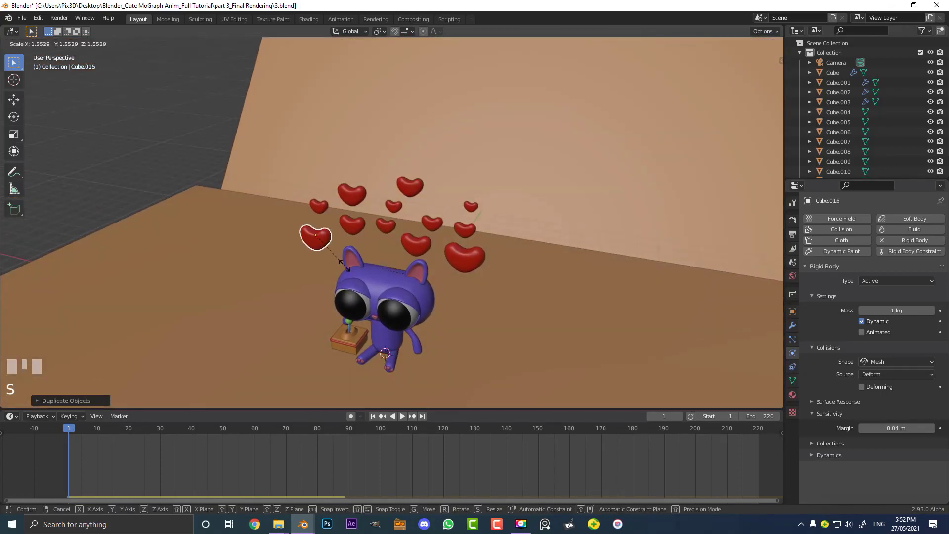
{"action": "left_click", "coordinate": [346, 267]}
{"action": "scroll", "coordinate": [322, 245], "scroll_direction": "up", "scroll_amount": 3}
{"action": "key", "text": "shift+d"}
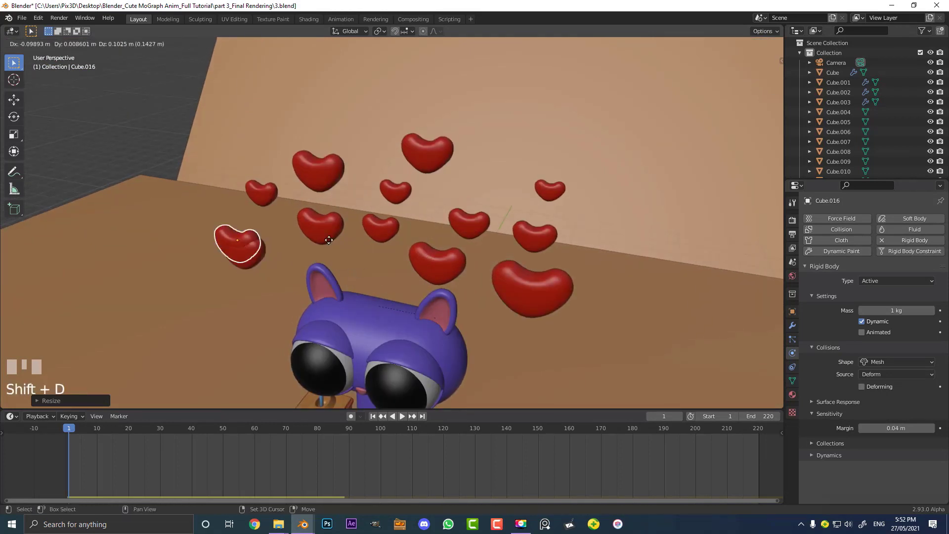
{"action": "left_click", "coordinate": [394, 229]}
{"action": "middle_click_drag", "start_coordinate": [394, 230], "coordinate": [402, 210]}
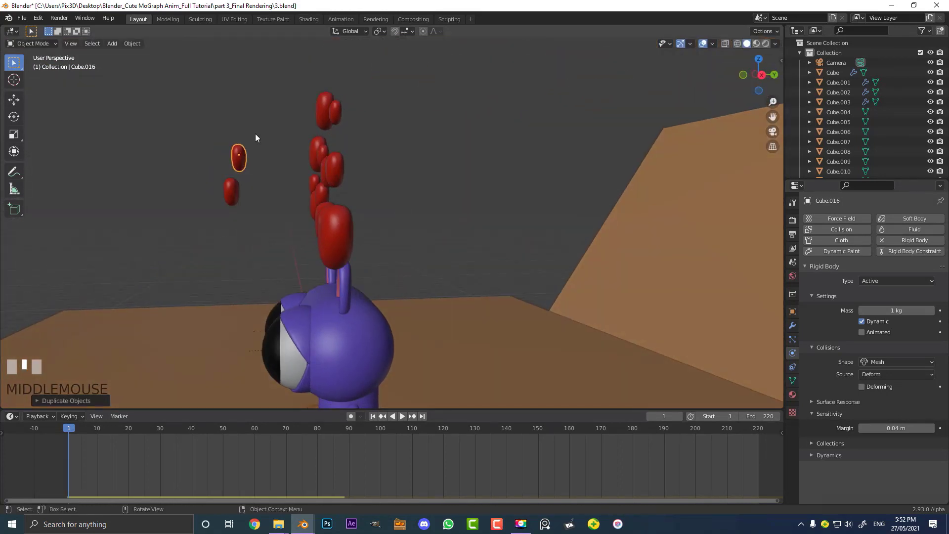
Select all the hearts and apply their object transforms
{"action": "left_click_drag", "start_coordinate": [180, 84], "coordinate": [389, 221]}
{"action": "mouse_move", "coordinate": [389, 222]}
{"action": "middle_mouse_down"}
{"action": "mouse_move", "coordinate": [373, 211]}
{"action": "mouse_move", "coordinate": [408, 207]}
{"action": "mouse_move", "coordinate": [396, 214]}
{"action": "middle_mouse_up"}
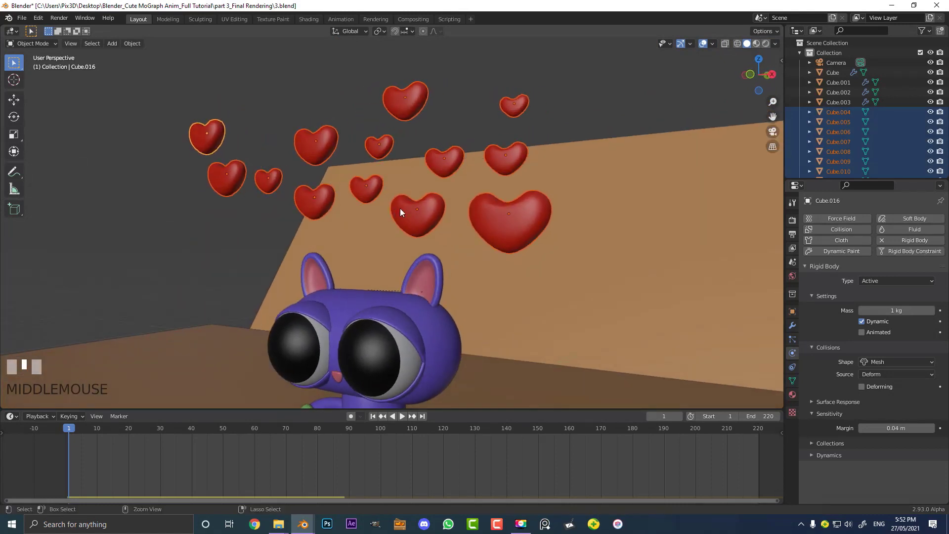
{"action": "key", "text": "ctrl+a"}
{"action": "left_click", "coordinate": [378, 212]}
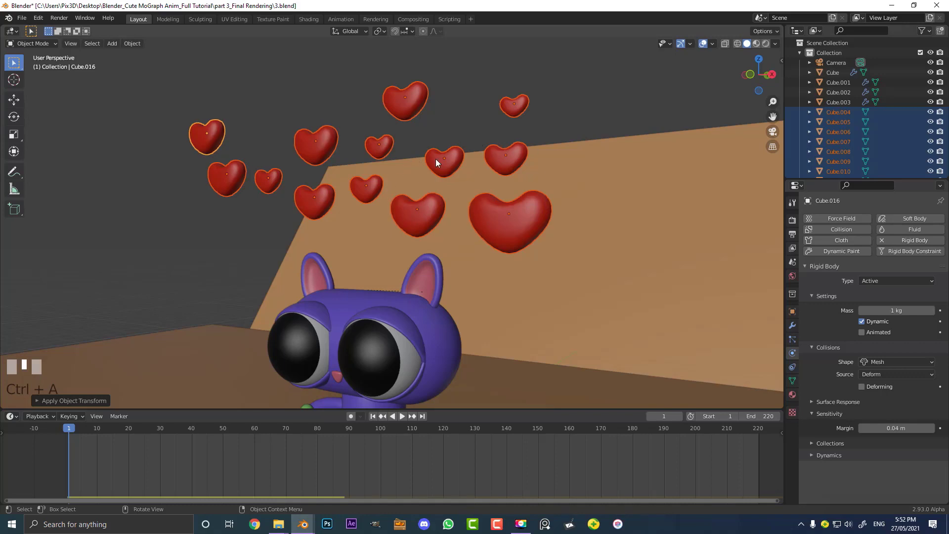
Nudge the large right-hand heart slightly in camera view
{"action": "scroll", "coordinate": [479, 147], "scroll_direction": "up", "scroll_amount": 1}
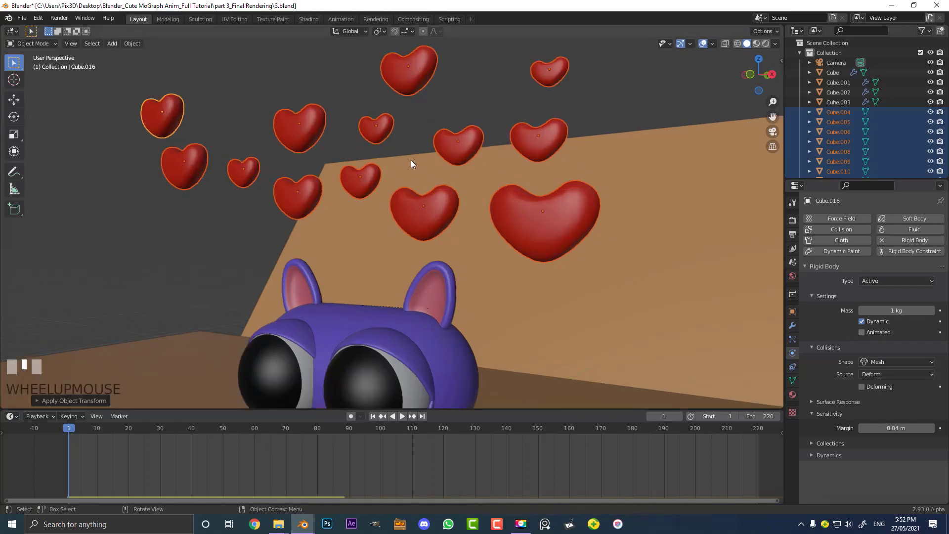
{"action": "key", "text": "KP_0"}
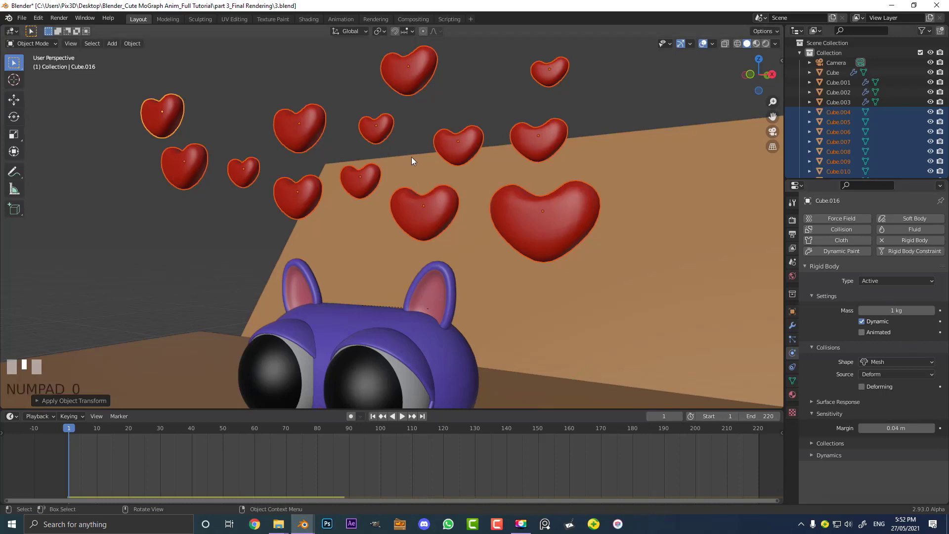
{"action": "scroll", "coordinate": [286, 106], "scroll_direction": "up", "scroll_amount": 2}
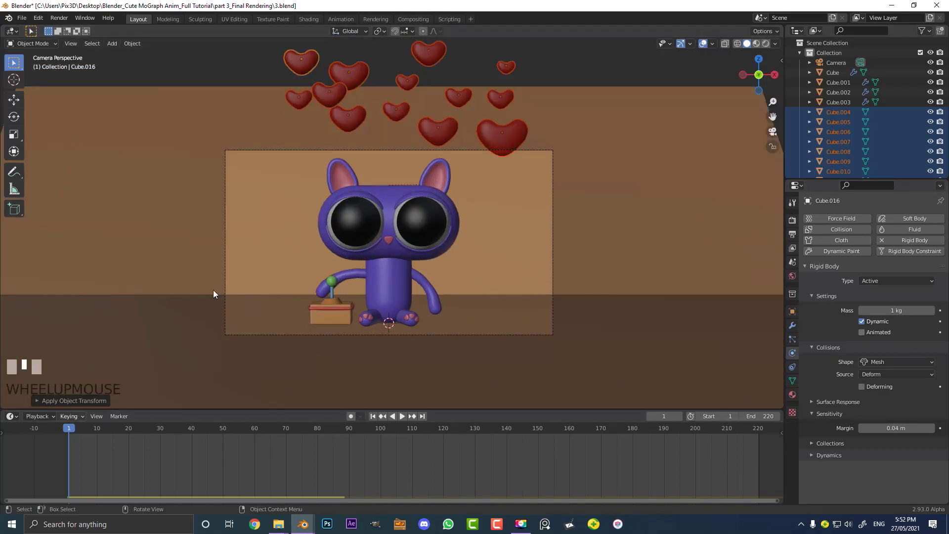
{"action": "scroll", "coordinate": [501, 129], "scroll_direction": "up", "scroll_amount": 3}
{"action": "left_click", "coordinate": [526, 176]}
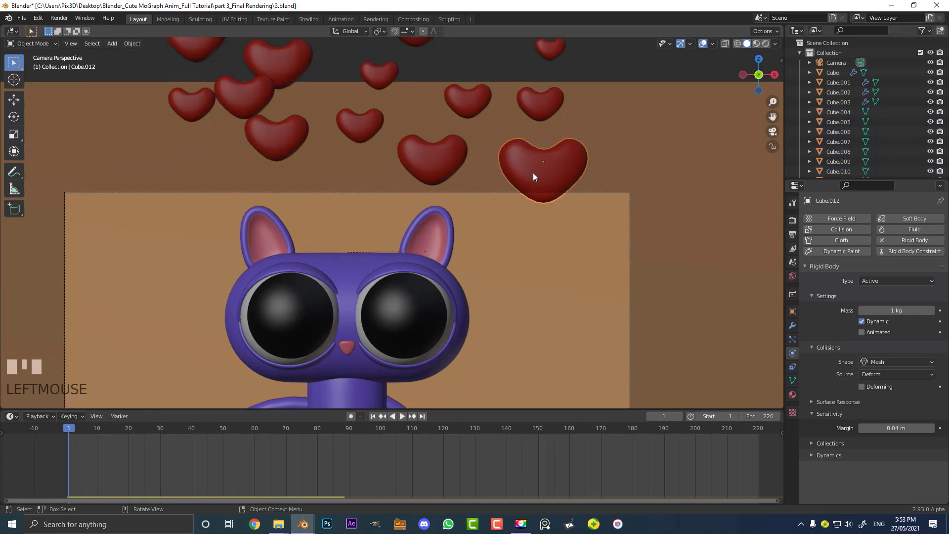
{"action": "key", "text": "g"}
{"action": "left_click", "coordinate": [542, 173]}
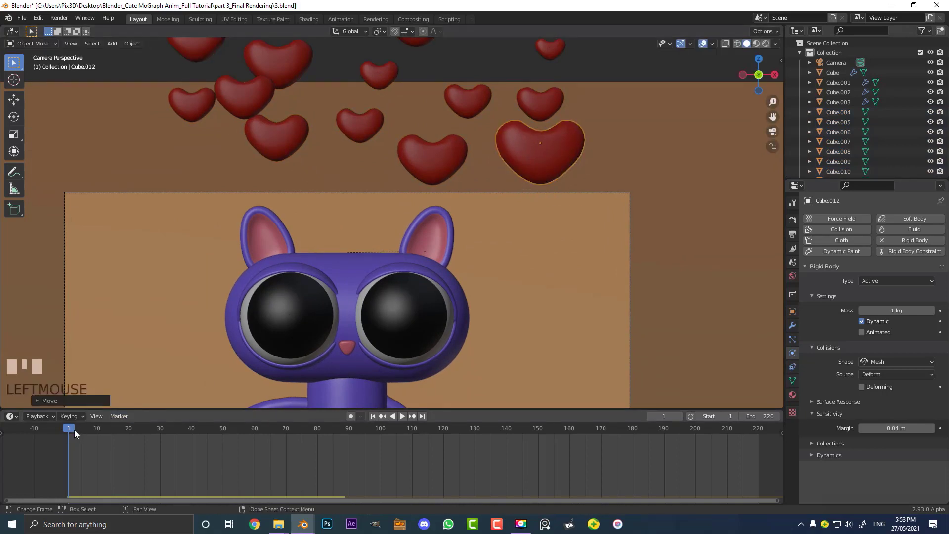
Play the animation to watch the hearts fall onto the cat and floor
{"action": "scroll", "coordinate": [396, 225], "scroll_direction": "down", "scroll_amount": 3}
{"action": "key", "text": "space"}
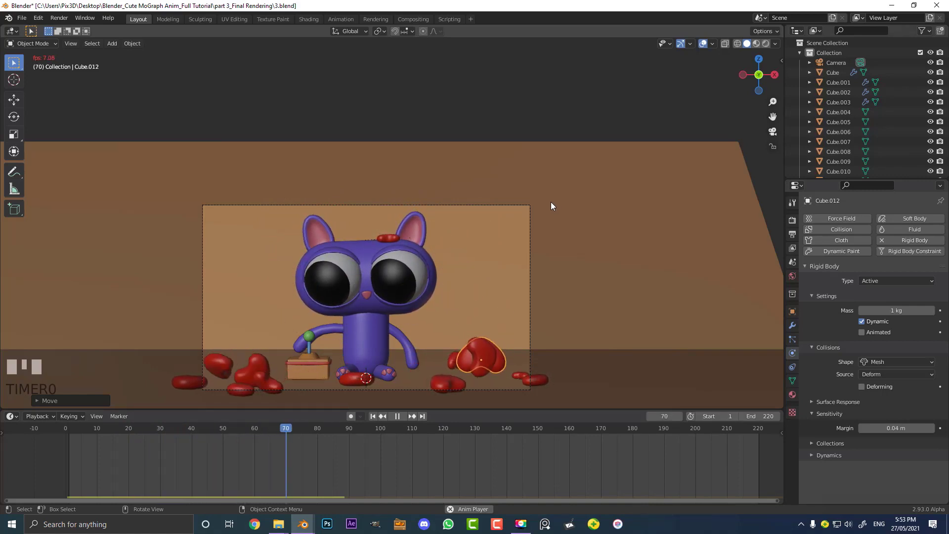
{"action": "key", "text": "space"}
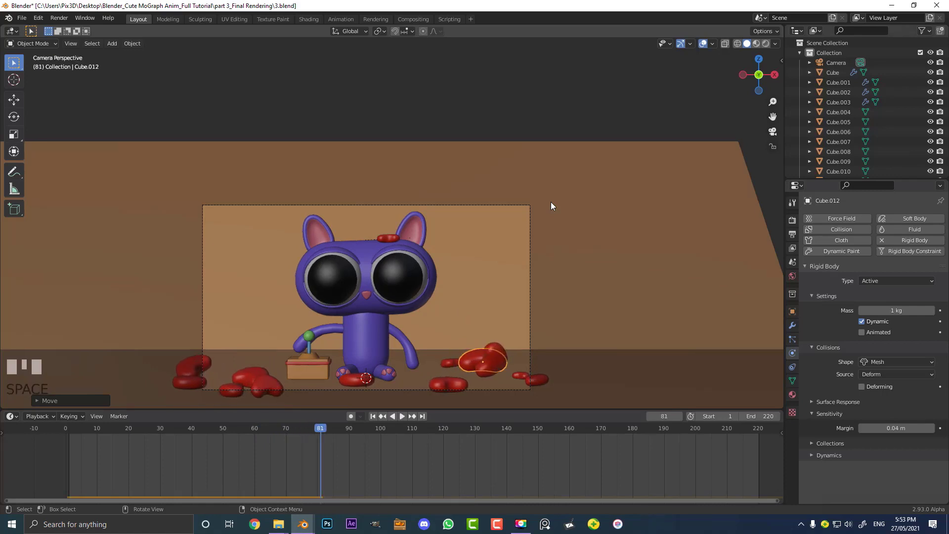
Scrub through the simulation frames and inspect where the hearts land around the cat from several angles
{"action": "key", "text": "shift+Left"}
{"action": "scroll", "coordinate": [514, 205], "scroll_direction": "up", "scroll_amount": 2}
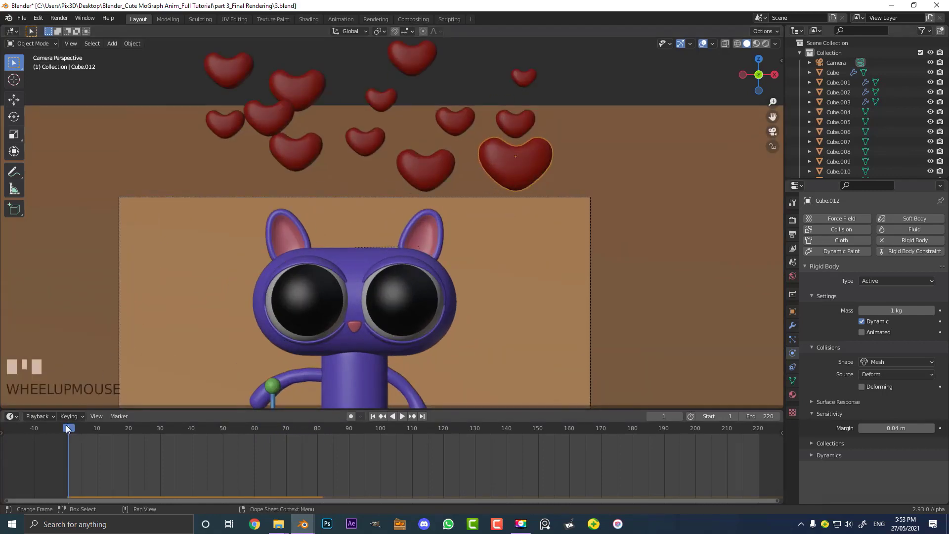
{"action": "left_click_drag", "start_coordinate": [70, 430], "coordinate": [368, 444]}
{"action": "middle_click_drag", "start_coordinate": [350, 259], "coordinate": [372, 283], "text": "ctrl"}
{"action": "scroll", "coordinate": [275, 239], "scroll_direction": "up", "scroll_amount": 5}
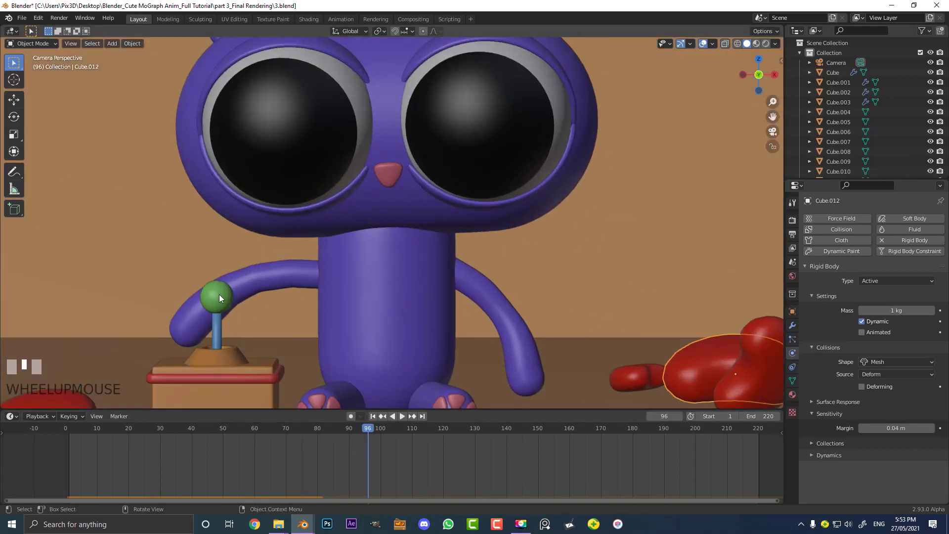
{"action": "left_click_drag", "start_coordinate": [369, 429], "coordinate": [405, 446]}
{"action": "middle_click_drag", "start_coordinate": [356, 347], "coordinate": [331, 321]}
{"action": "scroll", "coordinate": [393, 350], "scroll_direction": "up", "scroll_amount": 5}
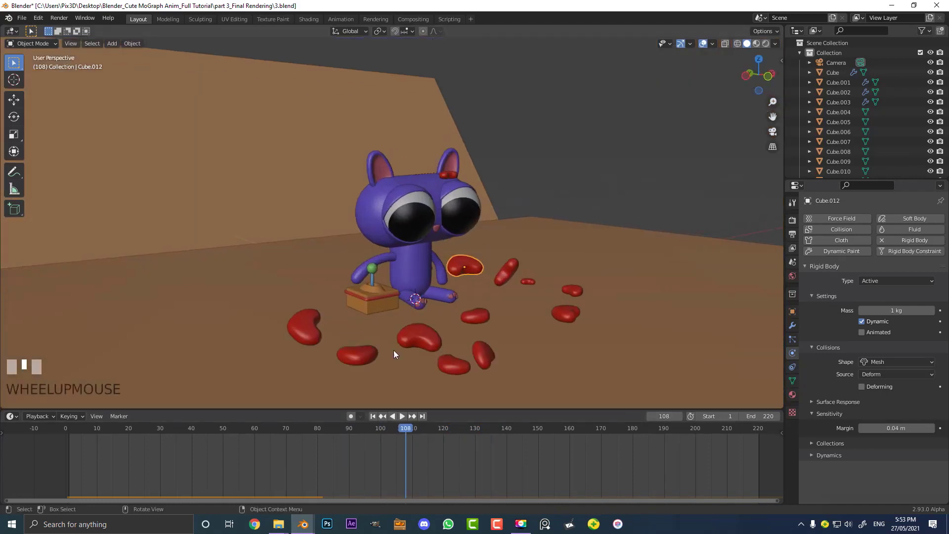
{"action": "scroll", "coordinate": [430, 305], "scroll_direction": "up", "scroll_amount": 2}
{"action": "mouse_move", "coordinate": [403, 429]}
{"action": "left_mouse_down"}
{"action": "mouse_move", "coordinate": [429, 438]}
{"action": "mouse_move", "coordinate": [396, 438]}
{"action": "mouse_move", "coordinate": [412, 441]}
{"action": "left_mouse_up"}
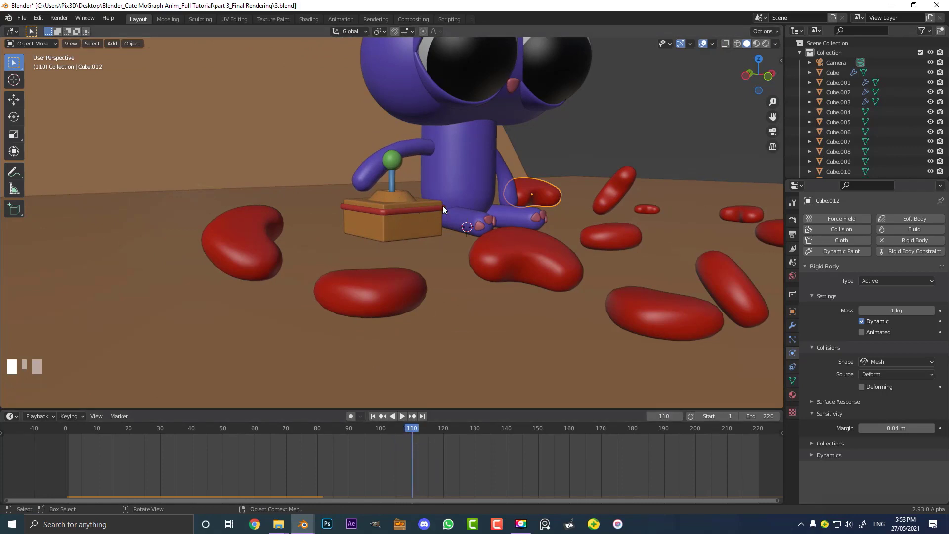
Set the Rigid Body World cache simulation start to 110 and end to 220 in the scene properties
{"action": "left_click", "coordinate": [794, 261]}
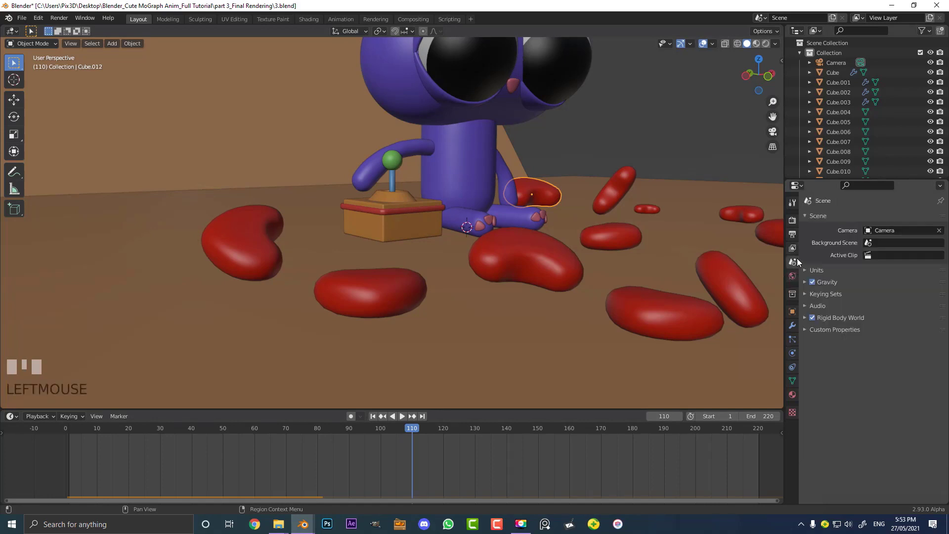
{"action": "left_click", "coordinate": [806, 317]}
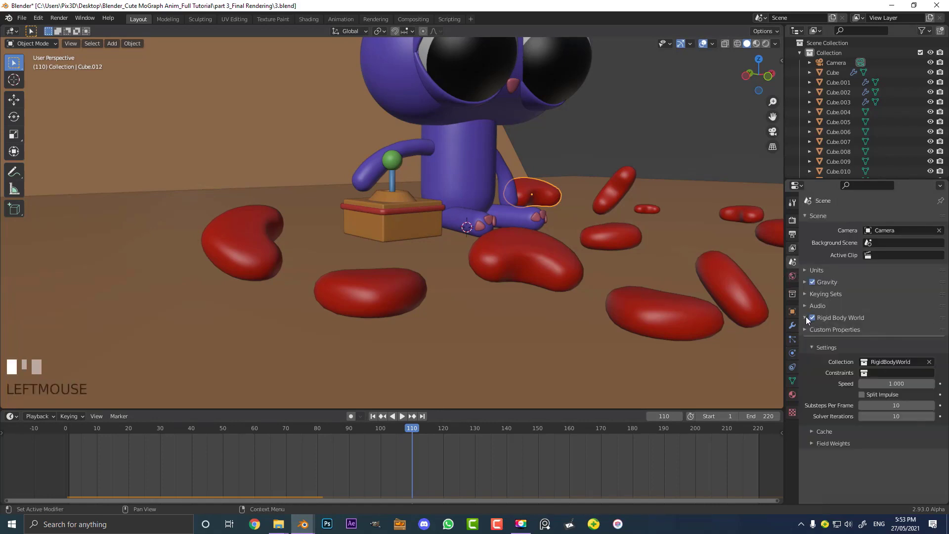
{"action": "left_click", "coordinate": [815, 432]}
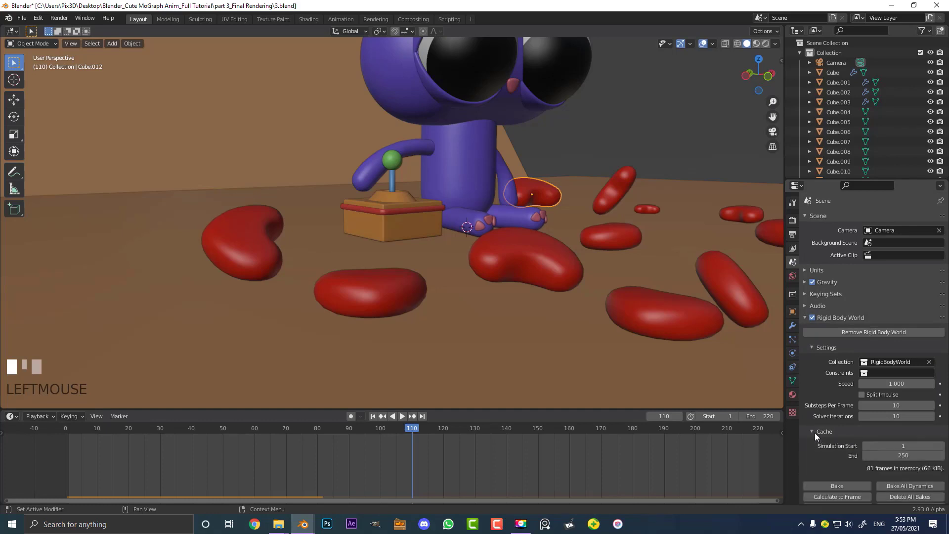
{"action": "scroll", "coordinate": [819, 429], "scroll_direction": "down", "scroll_amount": 2}
{"action": "left_click", "coordinate": [899, 411]}
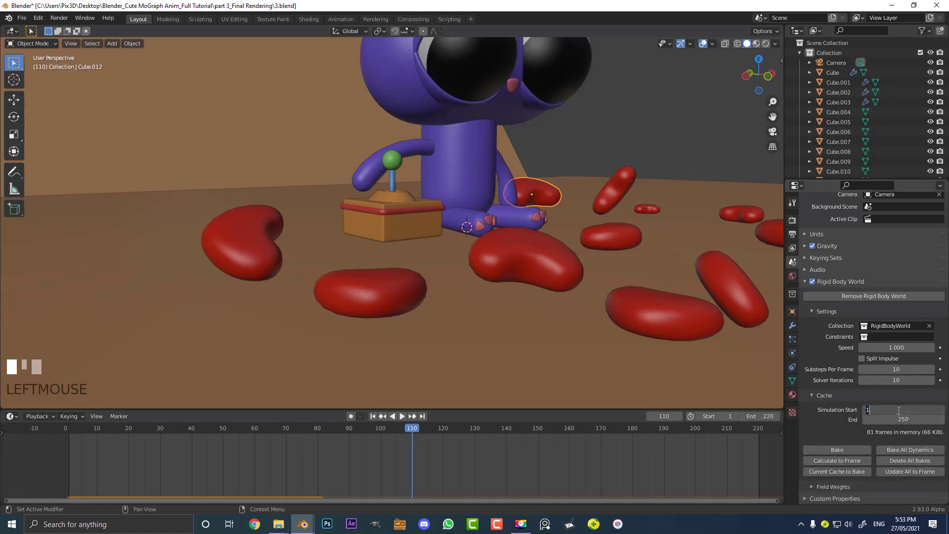
{"action": "key", "text": "Return"}
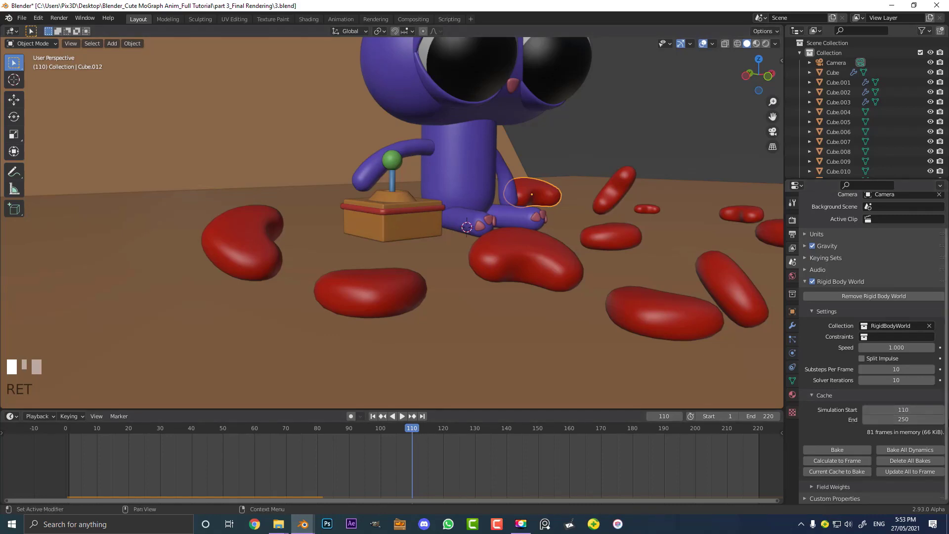
{"action": "left_click", "coordinate": [901, 421]}
{"action": "key", "text": "Return"}
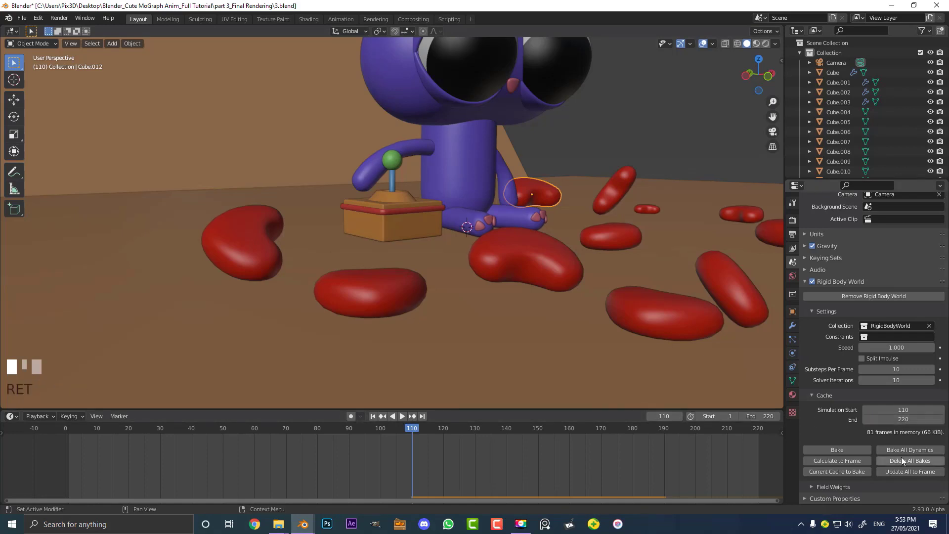
Play the animation from frame 0 in camera view to watch the hearts fall
{"action": "middle_click_drag", "start_coordinate": [731, 484], "coordinate": [625, 483]}
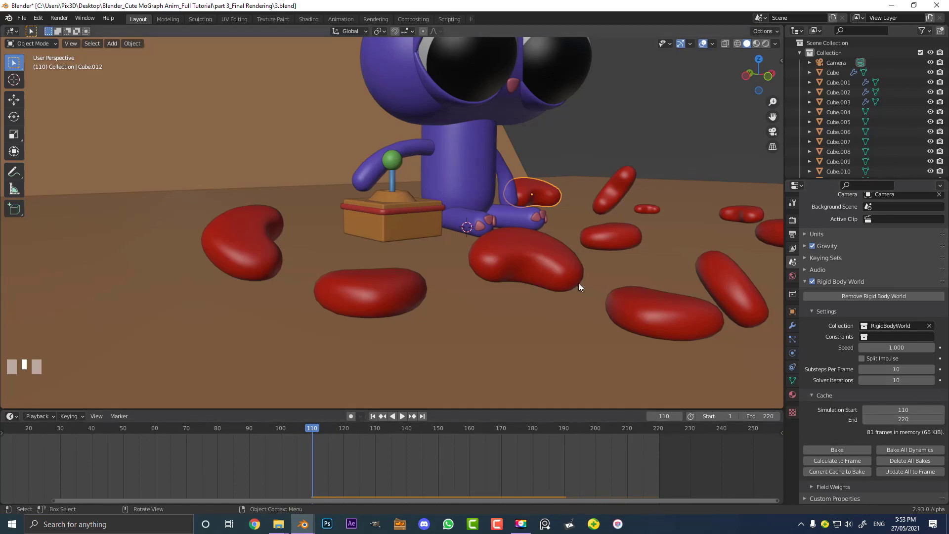
{"action": "key", "text": "KP_0"}
{"action": "scroll", "coordinate": [578, 283], "scroll_direction": "down", "scroll_amount": 1}
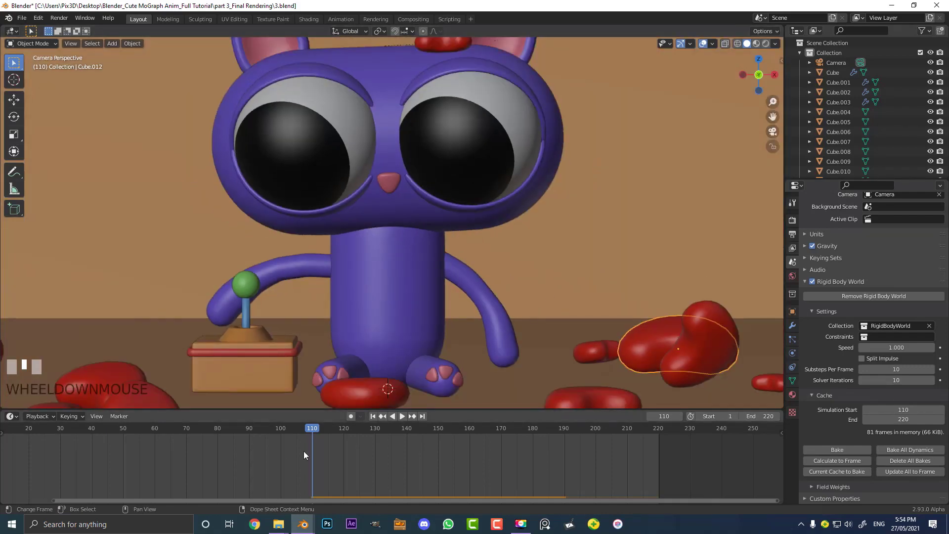
{"action": "middle_click_drag", "start_coordinate": [304, 455], "coordinate": [388, 431]}
{"action": "left_click", "coordinate": [114, 430]}
{"action": "scroll", "coordinate": [430, 299], "scroll_direction": "down", "scroll_amount": 2}
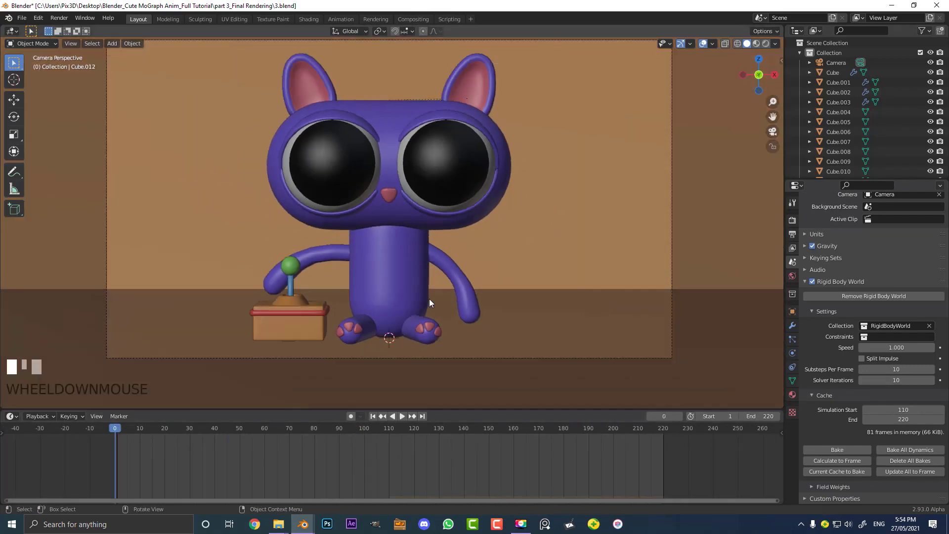
{"action": "key", "text": "space"}
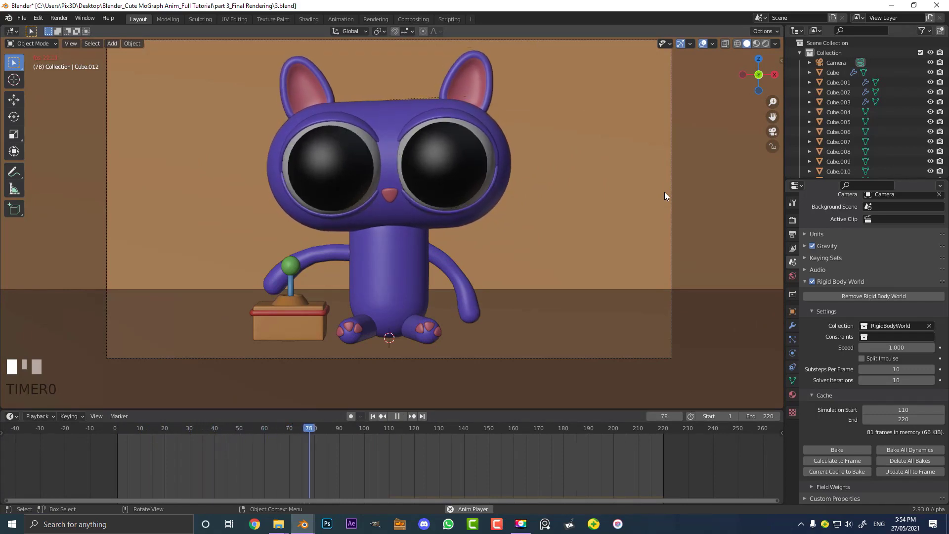
{"action": "scroll", "coordinate": [665, 192], "scroll_direction": "down", "scroll_amount": 2}
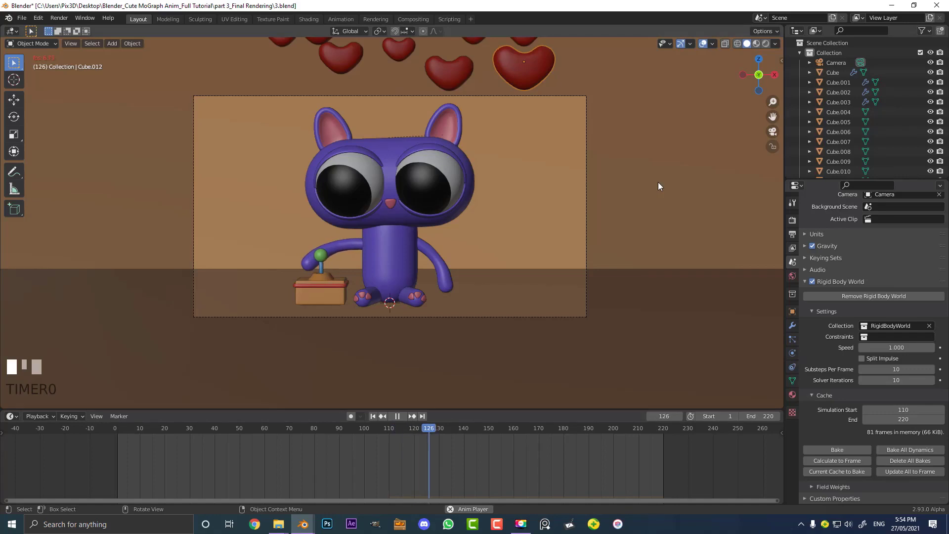
{"action": "key", "text": "space"}
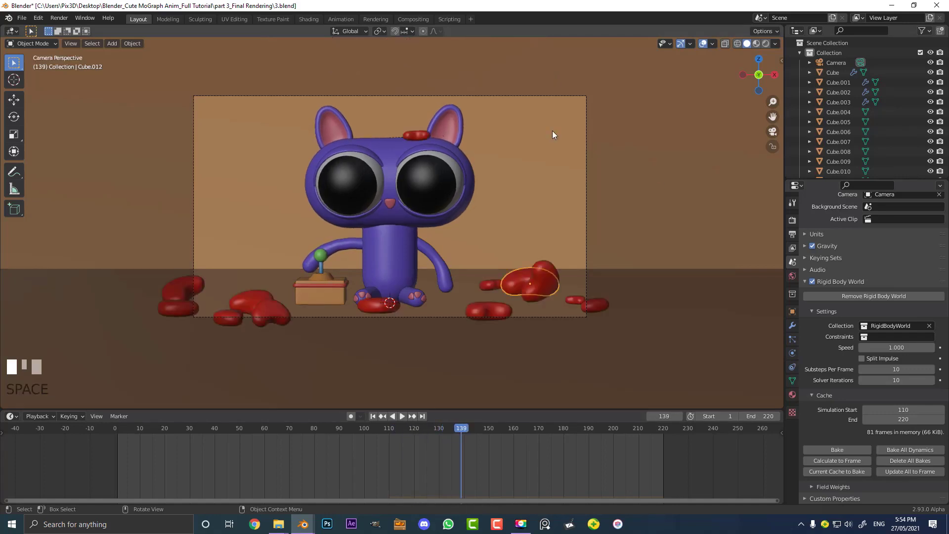
Return to frame 1, box-select all the hearts above the cat and enter Edit Mode on them
{"action": "scroll", "coordinate": [464, 191], "scroll_direction": "down", "scroll_amount": 3}
{"action": "key", "text": "shift+Left"}
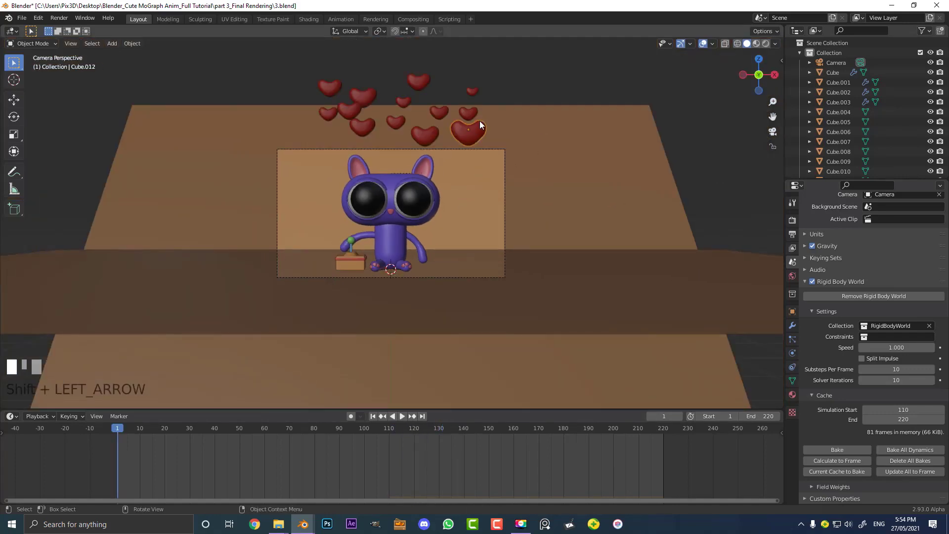
{"action": "middle_click_drag", "start_coordinate": [477, 132], "coordinate": [386, 198]}
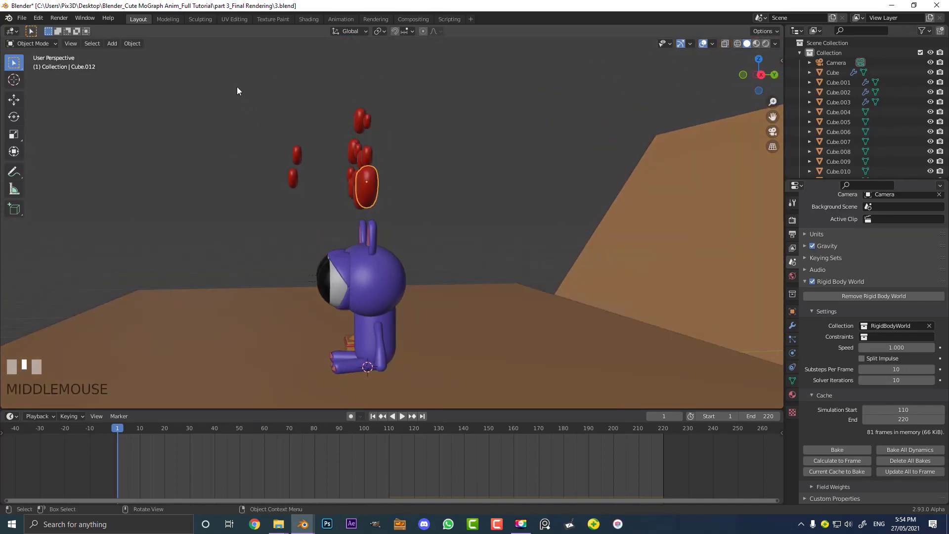
{"action": "left_click_drag", "start_coordinate": [239, 87], "coordinate": [408, 201]}
{"action": "middle_click_drag", "start_coordinate": [408, 201], "coordinate": [402, 206]}
{"action": "scroll", "coordinate": [425, 141], "scroll_direction": "up", "scroll_amount": 3}
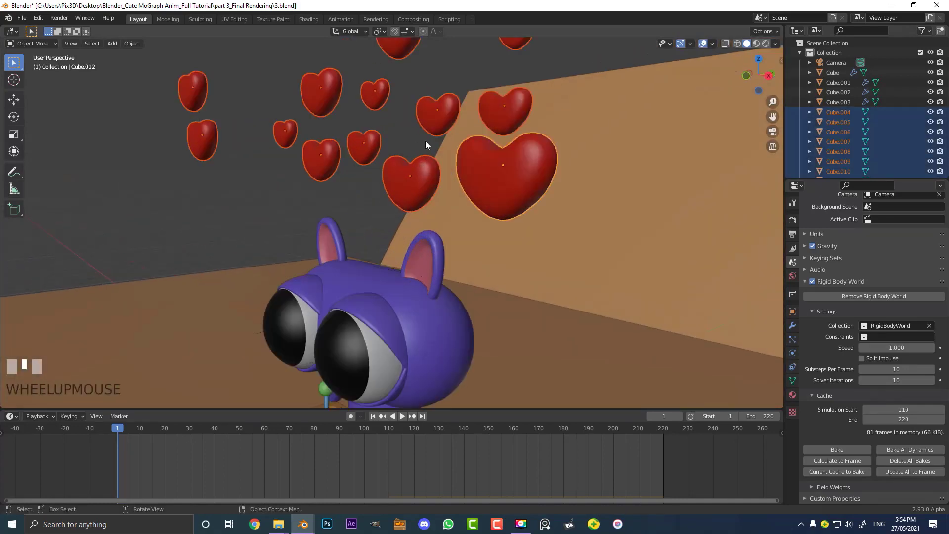
{"action": "scroll", "coordinate": [399, 129], "scroll_direction": "up", "scroll_amount": 2}
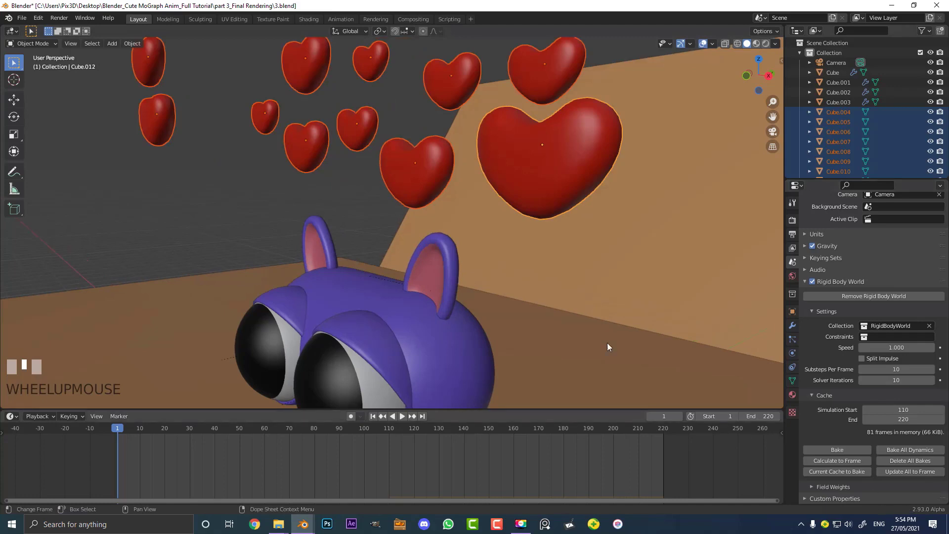
{"action": "scroll", "coordinate": [435, 124], "scroll_direction": "down", "scroll_amount": 4}
{"action": "key", "text": "Tab"}
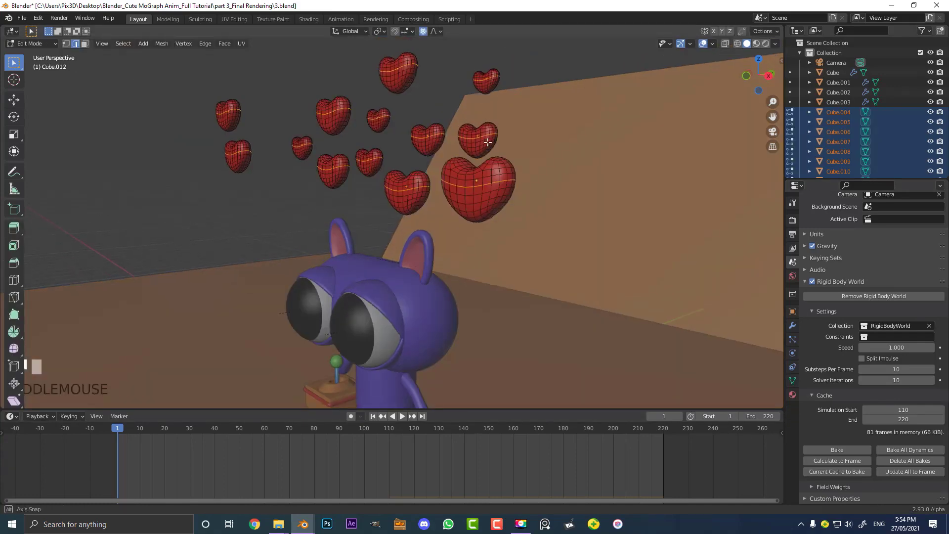
{"action": "middle_click_drag", "start_coordinate": [494, 140], "coordinate": [406, 126]}
{"action": "scroll", "coordinate": [487, 146], "scroll_direction": "up", "scroll_amount": 2}
Select all vertices and apply Un-Subdivide to the hearts' meshes, then return to Object Mode
{"action": "key", "text": "a"}
{"action": "scroll", "coordinate": [413, 136], "scroll_direction": "up", "scroll_amount": 2}
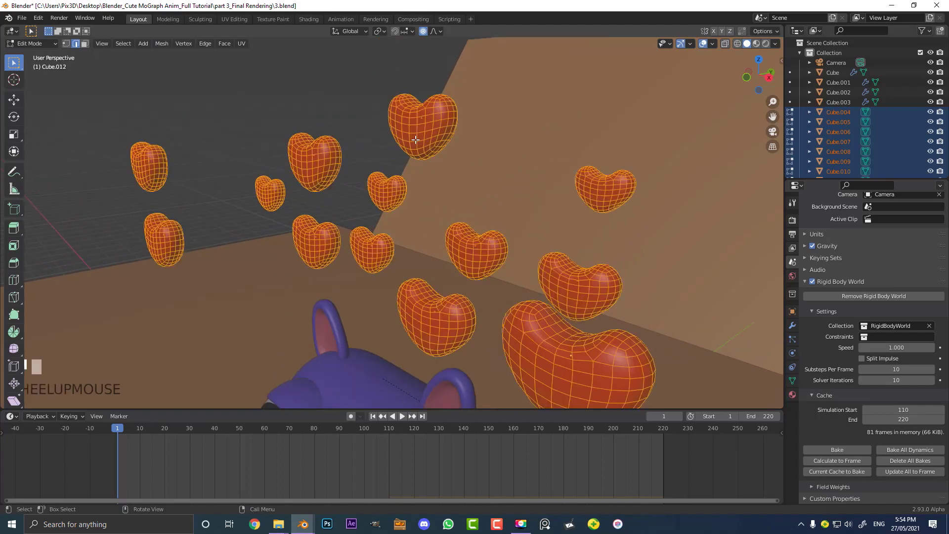
{"action": "key", "text": "F3"}
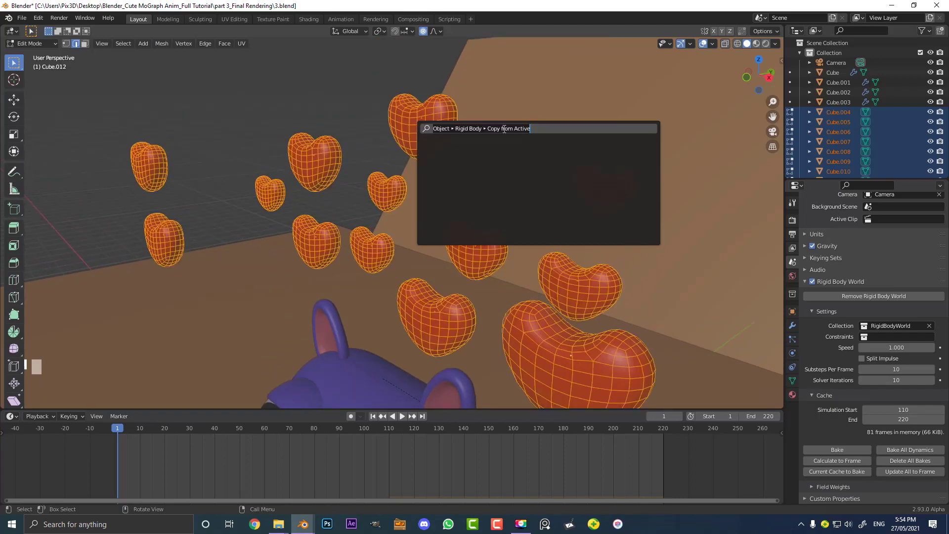
{"action": "type", "text": "unsub"}
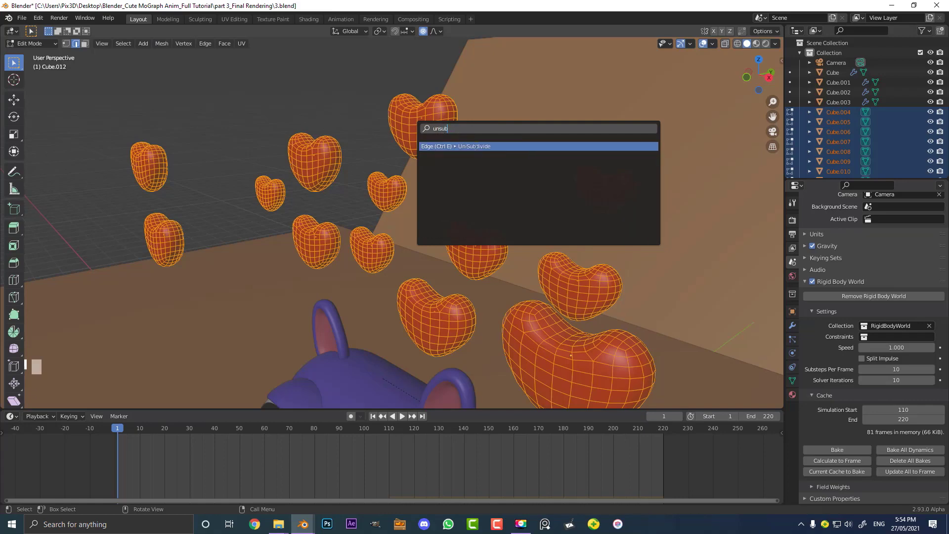
{"action": "left_click", "coordinate": [475, 146]}
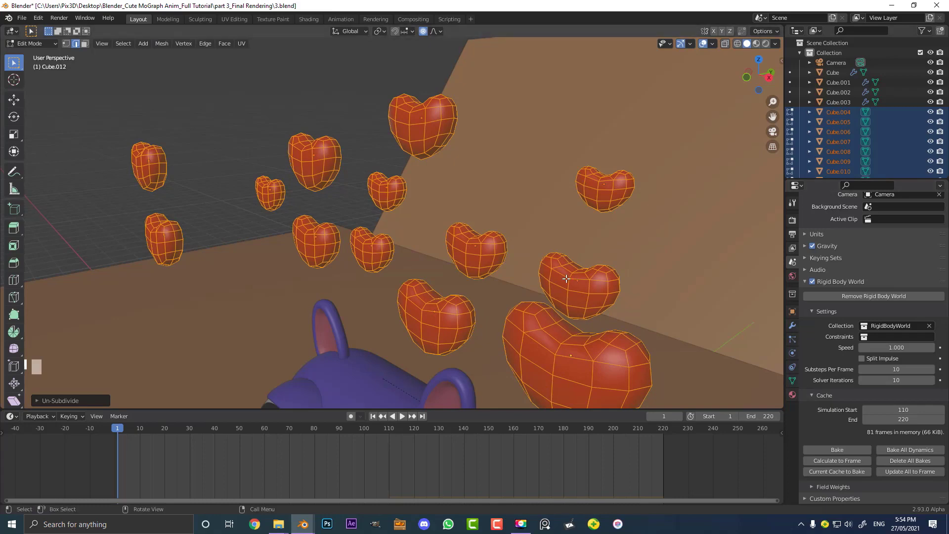
{"action": "scroll", "coordinate": [520, 274], "scroll_direction": "down", "scroll_amount": 2}
{"action": "key", "text": "Tab"}
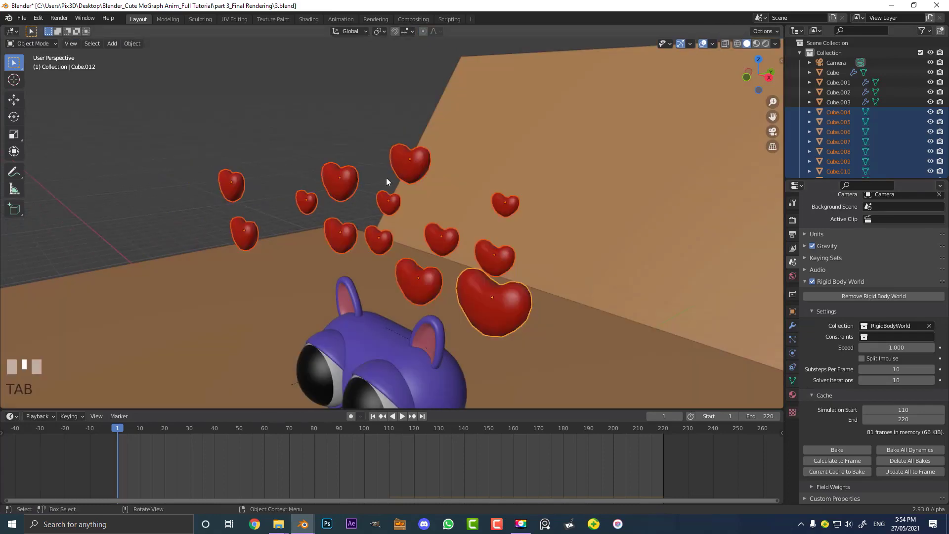
Play the animation in camera view to watch the simplified hearts fall onto the cat
{"action": "key", "text": "KP_0"}
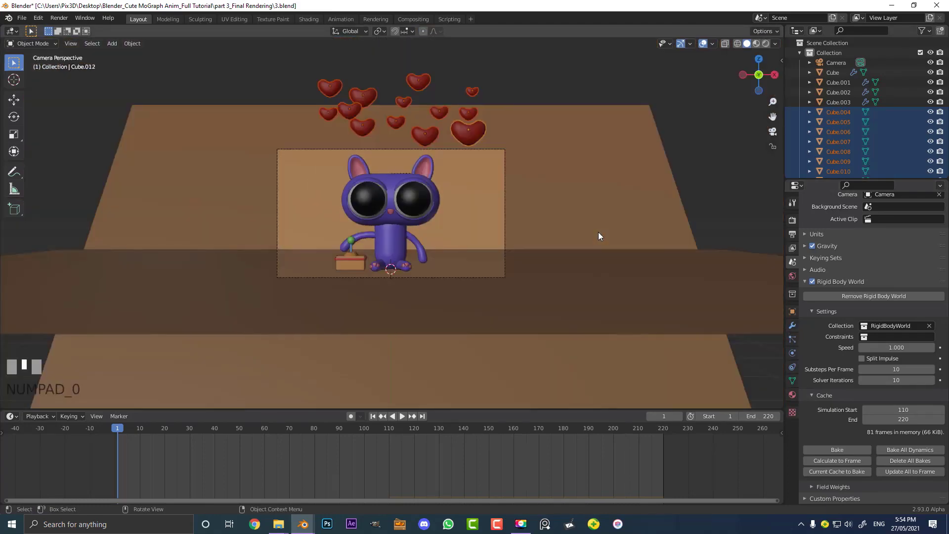
{"action": "key", "text": "space"}
{"action": "scroll", "coordinate": [418, 218], "scroll_direction": "up", "scroll_amount": 3}
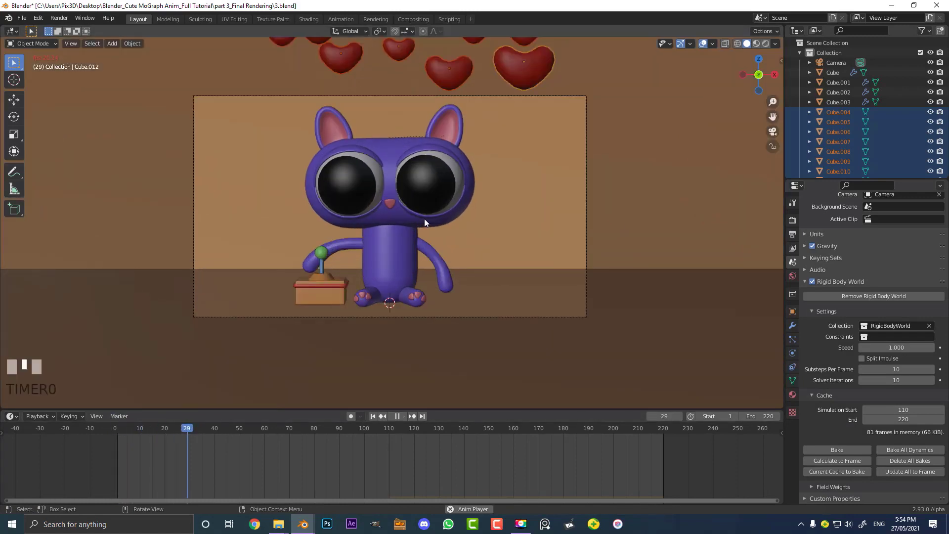
{"action": "left_click", "coordinate": [459, 239]}
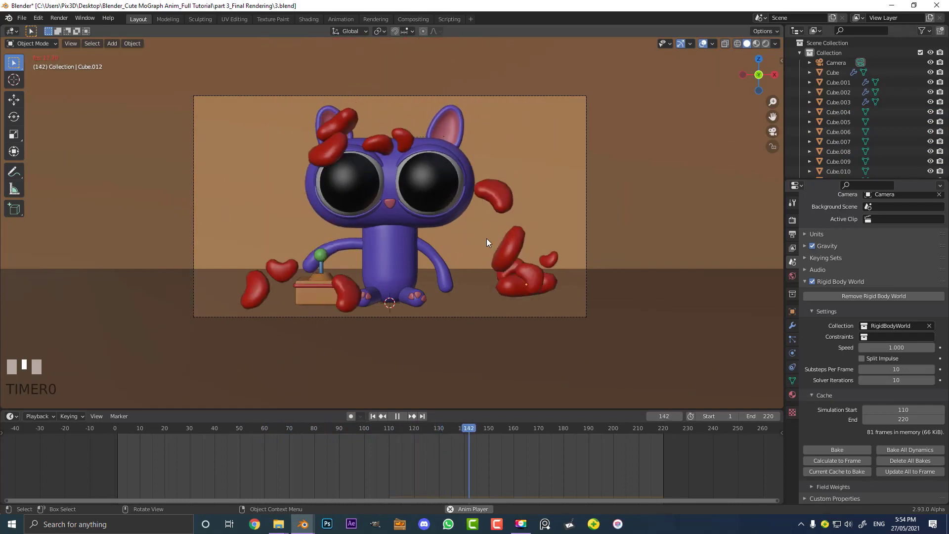
{"action": "key", "text": "space"}
{"action": "scroll", "coordinate": [537, 316], "scroll_direction": "up", "scroll_amount": 2}
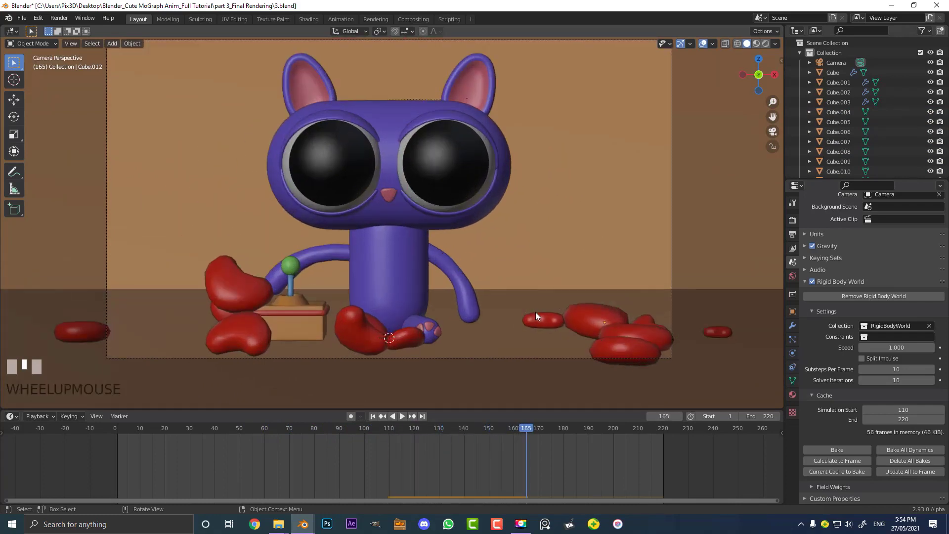
Add a Subdivision Surface modifier to the heart resting on the box and to the large right-hand heart
{"action": "left_click", "coordinate": [227, 286]}
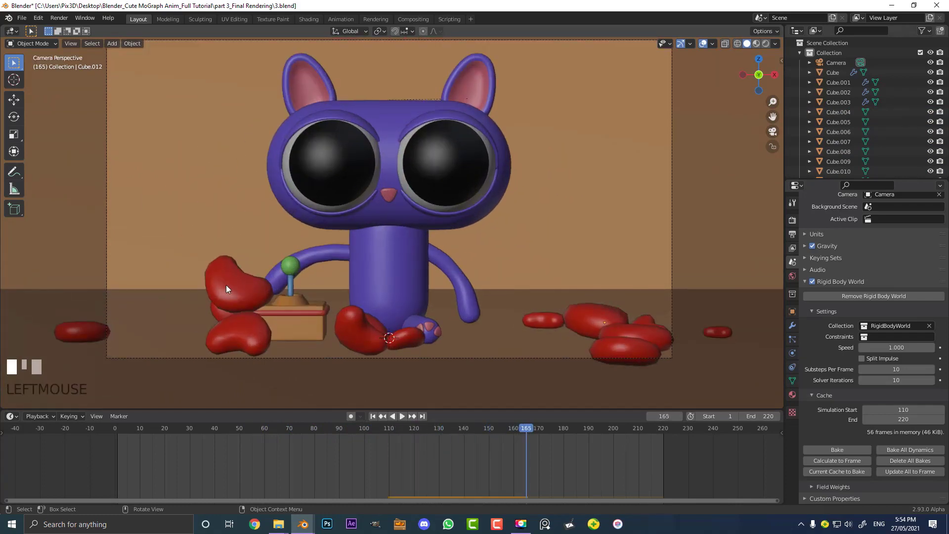
{"action": "left_click", "coordinate": [792, 327]}
{"action": "left_click", "coordinate": [831, 218]}
{"action": "left_click", "coordinate": [776, 399]}
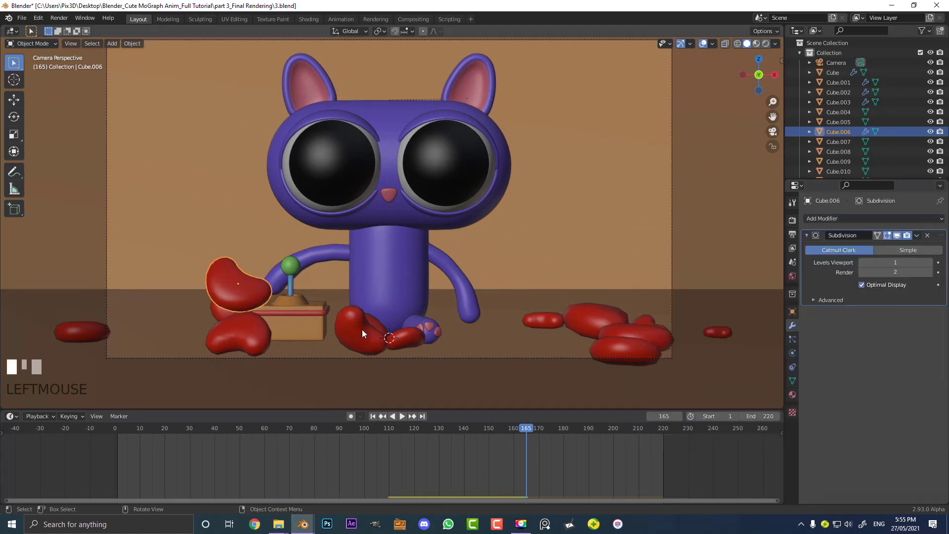
{"action": "left_click", "coordinate": [585, 315]}
{"action": "left_click", "coordinate": [840, 218]}
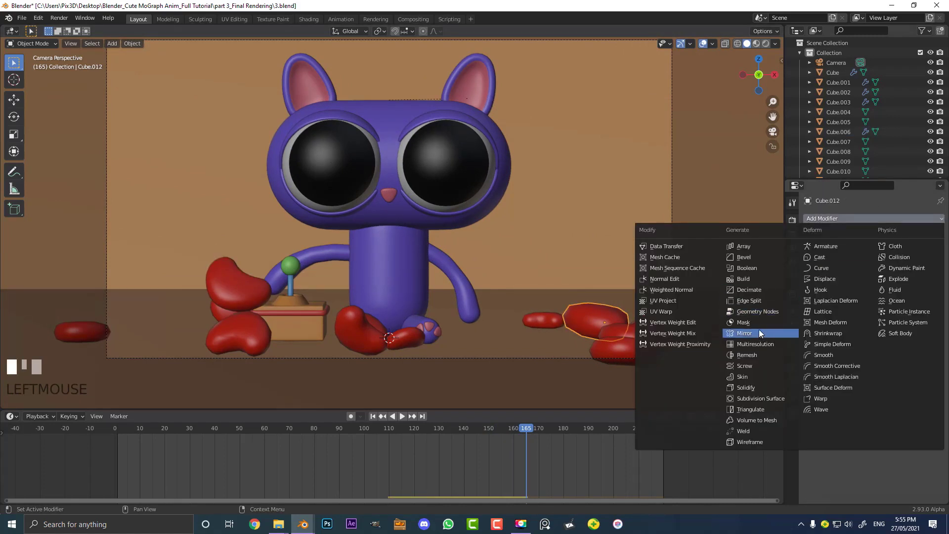
{"action": "left_click", "coordinate": [761, 399]}
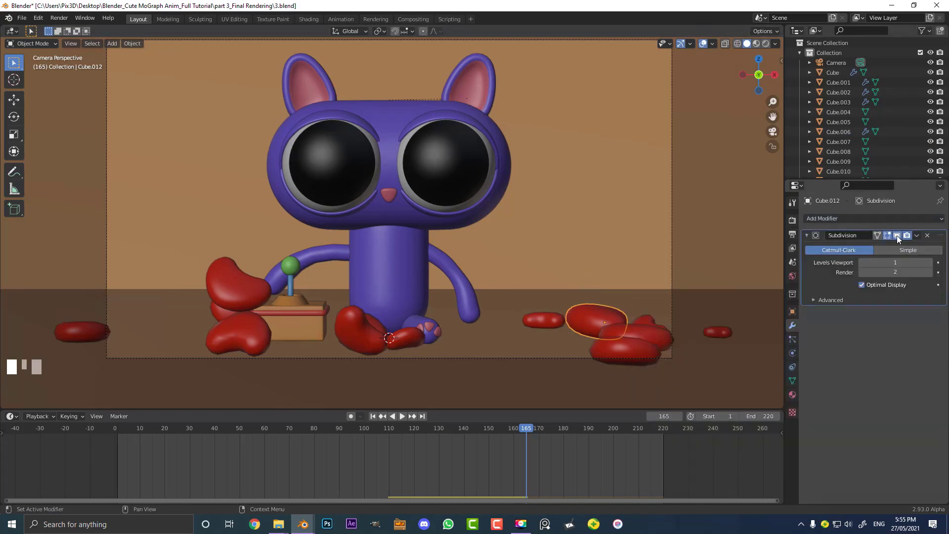
Select all objects and rewind the timeline to the first frame
{"action": "key", "text": "a"}
{"action": "key", "text": "shift+Left"}
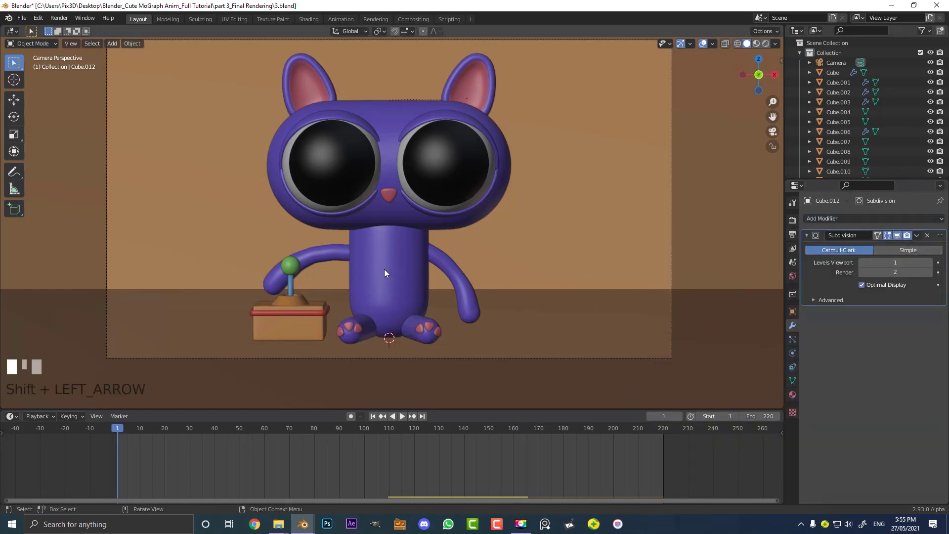
Play the animation in camera view to watch the subdivided hearts fall onto the cat
{"action": "key", "text": "space"}
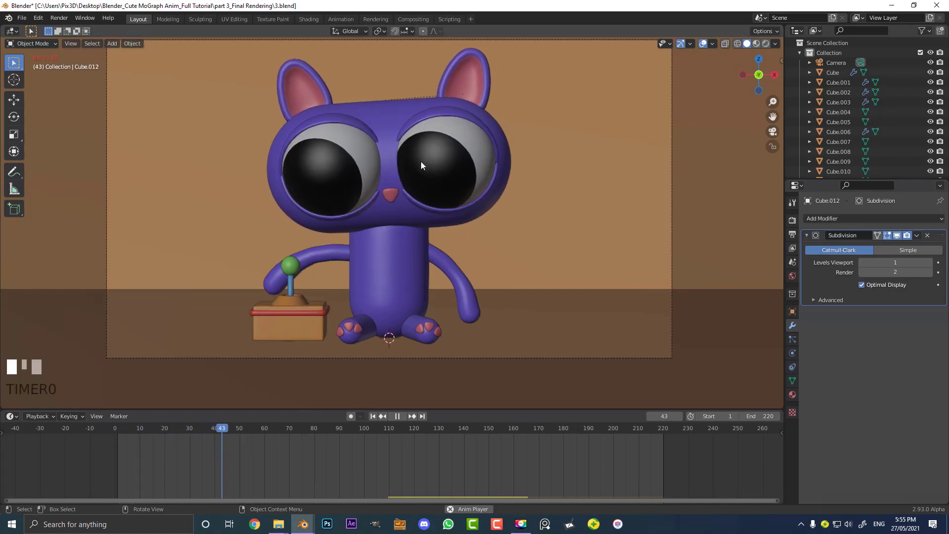
{"action": "scroll", "coordinate": [409, 211], "scroll_direction": "down", "scroll_amount": 2}
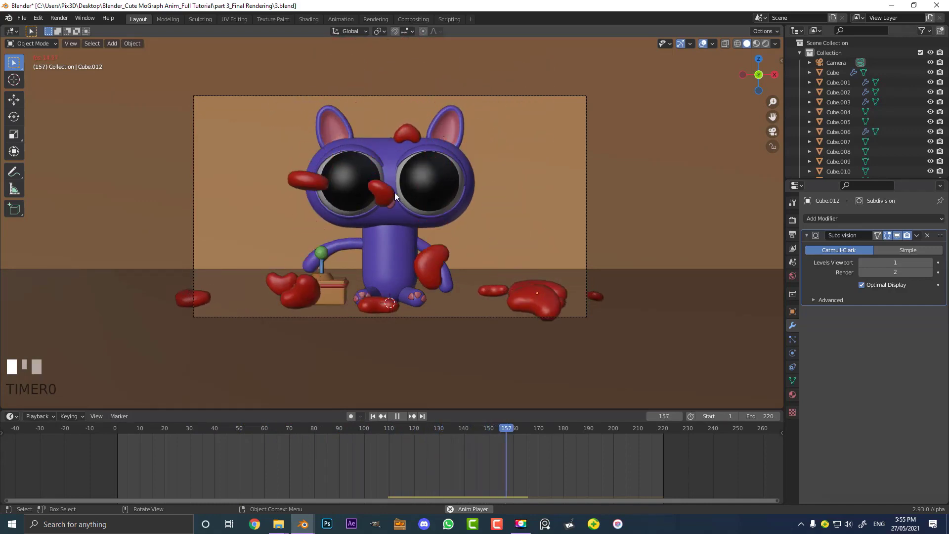
{"action": "key", "text": "space"}
{"action": "scroll", "coordinate": [427, 242], "scroll_direction": "up", "scroll_amount": 2}
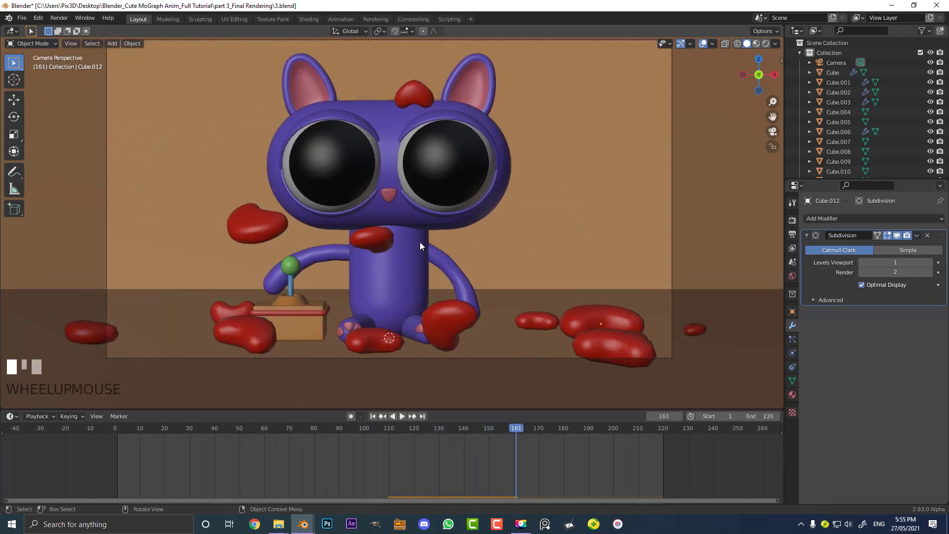
{"action": "scroll", "coordinate": [420, 256], "scroll_direction": "down", "scroll_amount": 1, "text": "shift"}
{"action": "middle_click_drag", "start_coordinate": [423, 250], "coordinate": [429, 275], "text": "shift"}
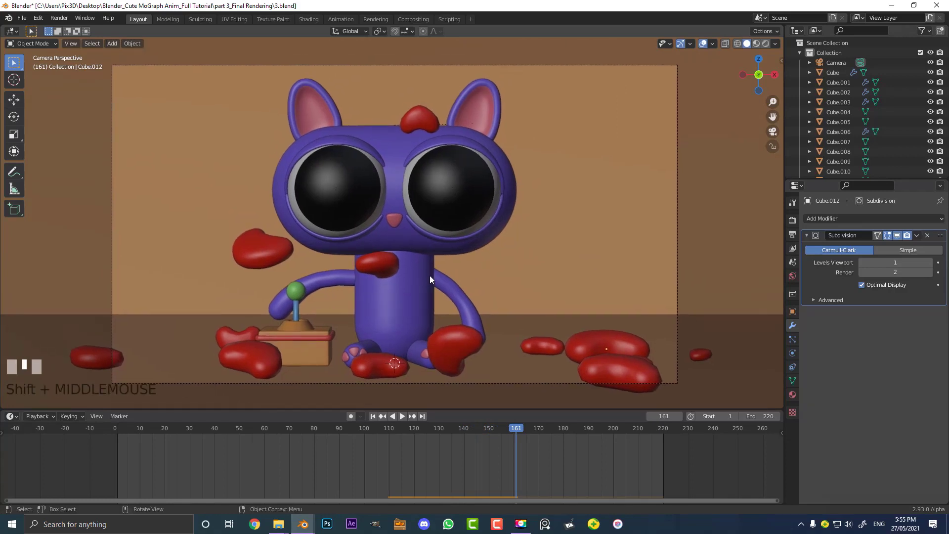
{"action": "scroll", "coordinate": [431, 280], "scroll_direction": "down", "scroll_amount": 1}
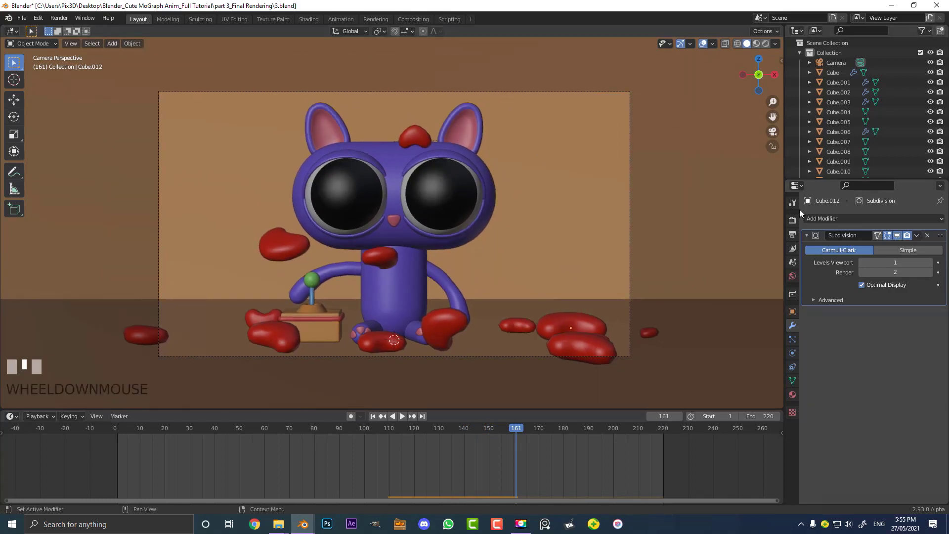
Enable Ambient Occlusion and Screen Space Reflections with Refraction in the Eevee render settings
{"action": "left_click", "coordinate": [793, 220]}
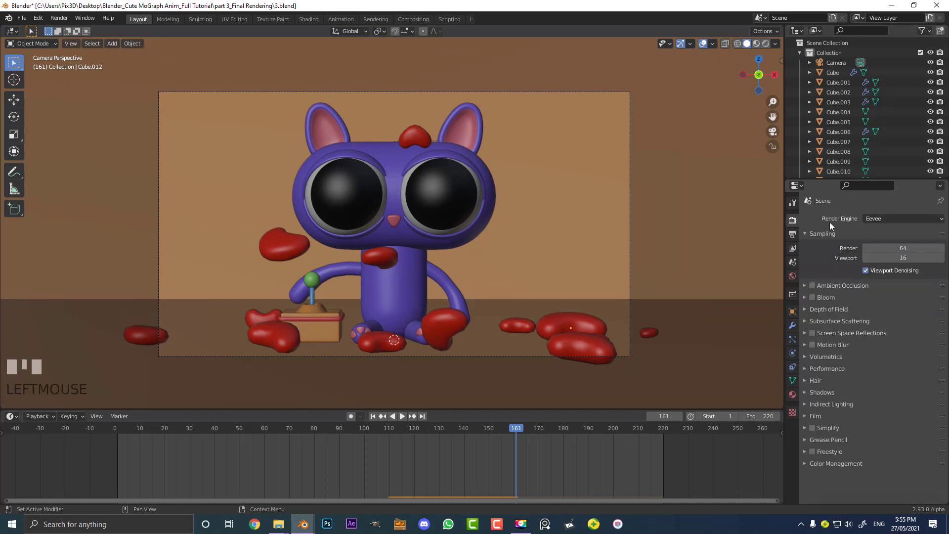
{"action": "left_click", "coordinate": [812, 286]}
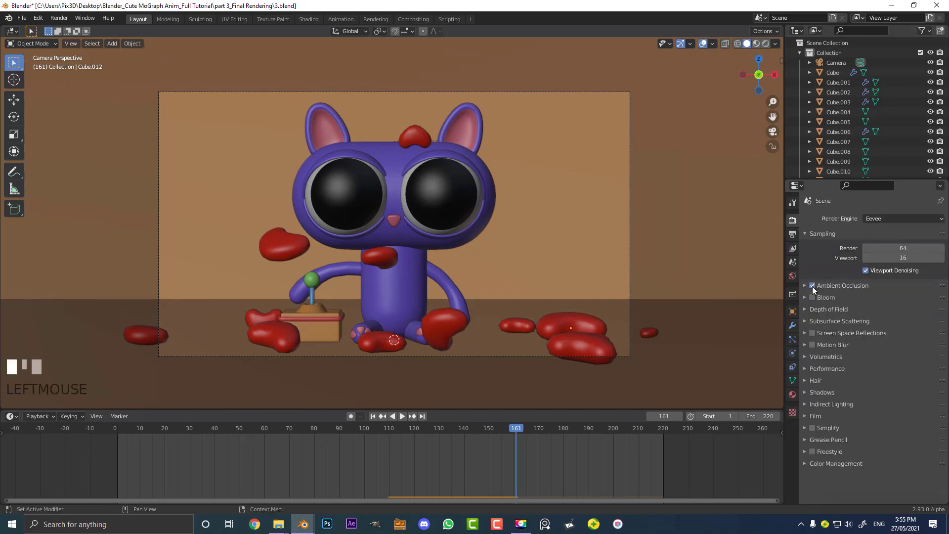
{"action": "left_click", "coordinate": [805, 333]}
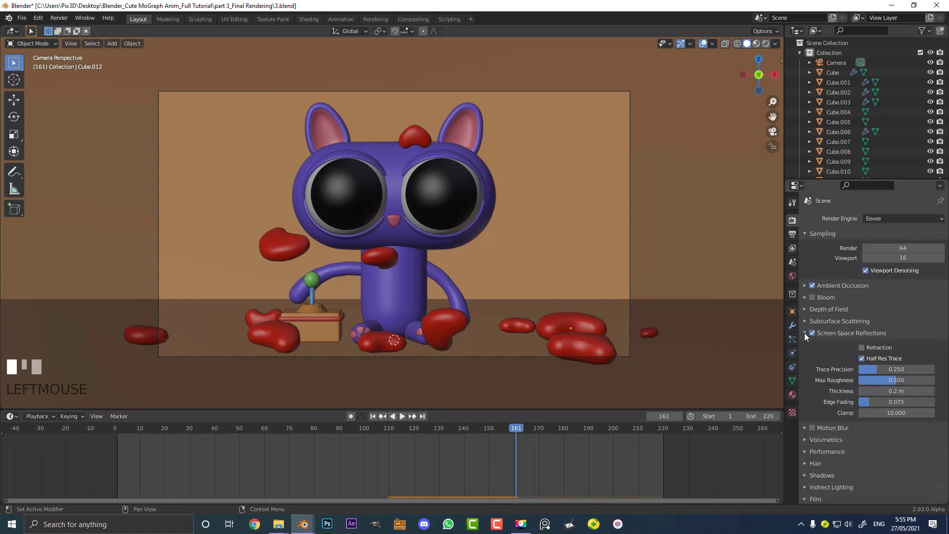
{"action": "left_click", "coordinate": [862, 348]}
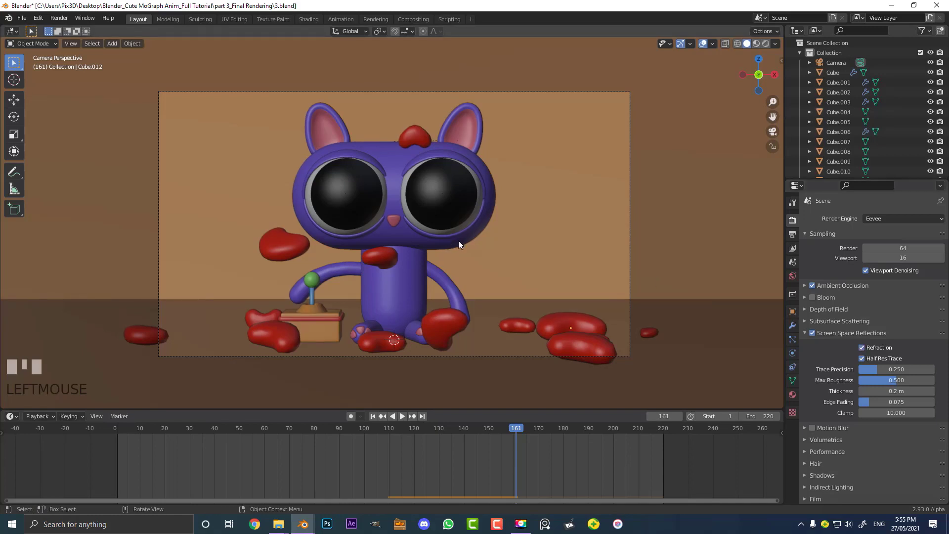
Add an Area light and move it straight up along Z above the cat
{"action": "scroll", "coordinate": [426, 247], "scroll_direction": "up", "scroll_amount": 2}
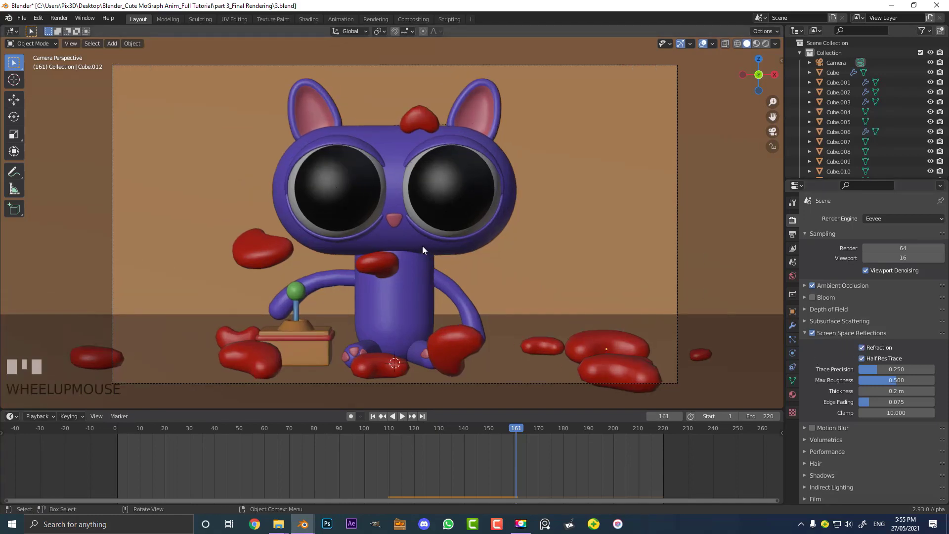
{"action": "scroll", "coordinate": [417, 238], "scroll_direction": "down", "scroll_amount": 3}
{"action": "key", "text": "shift+a"}
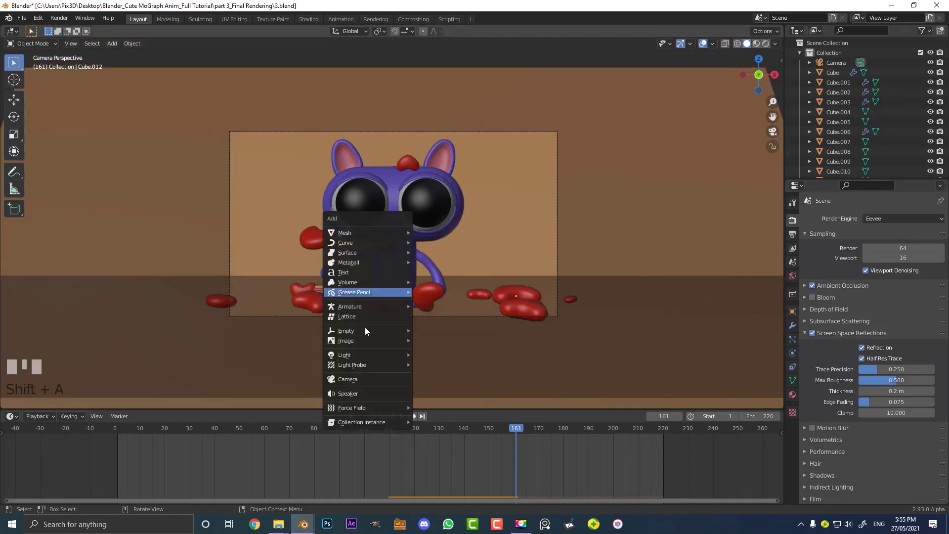
{"action": "mouse_move", "coordinate": [360, 341]}
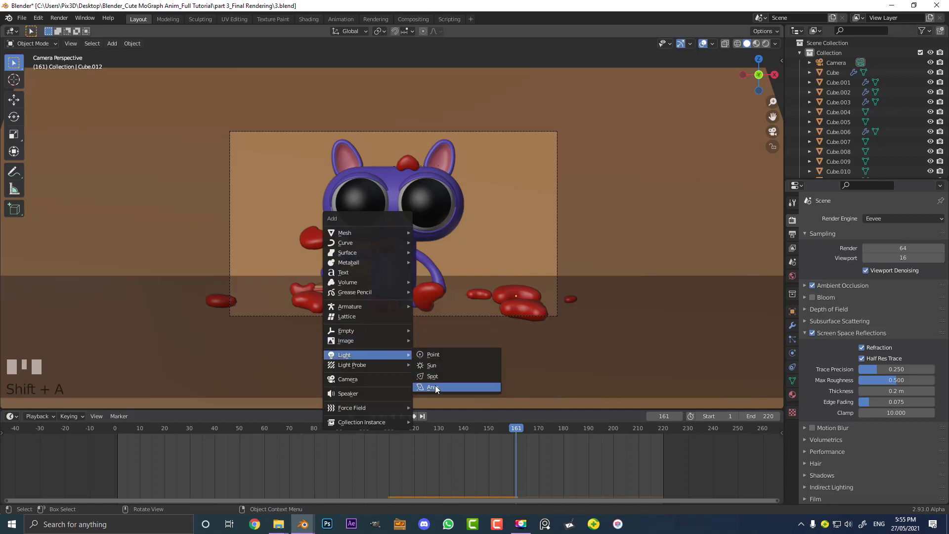
{"action": "left_click", "coordinate": [435, 387]}
{"action": "scroll", "coordinate": [430, 319], "scroll_direction": "down", "scroll_amount": 2}
{"action": "key", "text": "g"}
{"action": "key", "text": "z"}
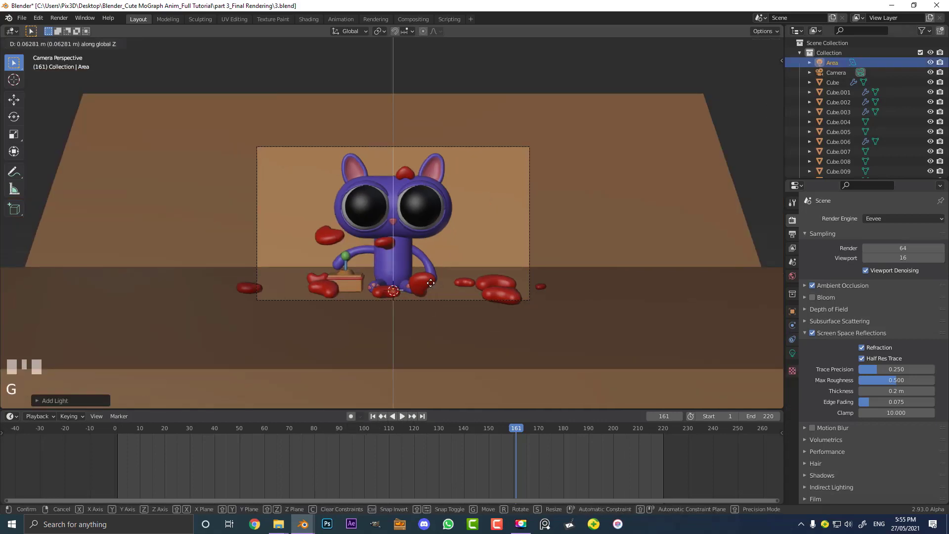
{"action": "left_click", "coordinate": [428, 143]}
{"action": "middle_click_drag", "start_coordinate": [428, 143], "coordinate": [408, 226]}
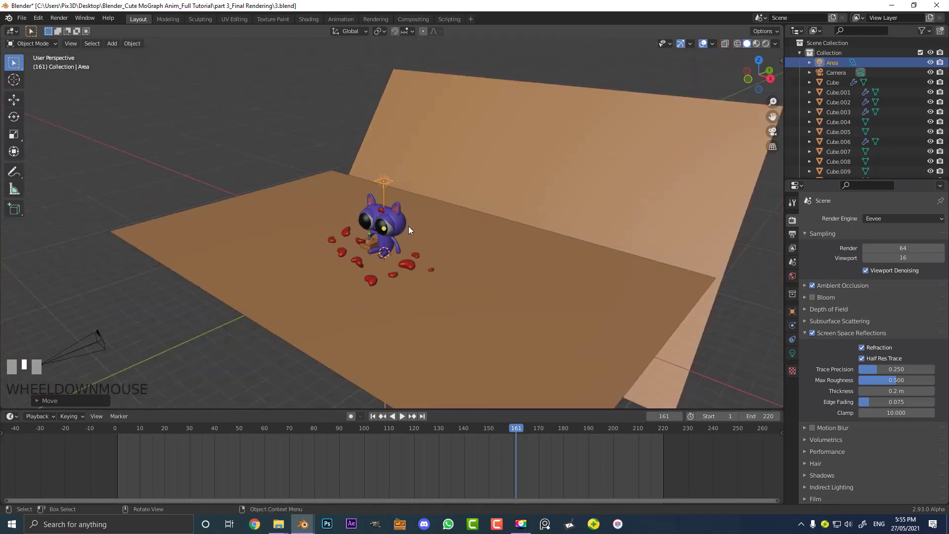
Scale up the area light and set its power to 400 W
{"action": "key", "text": "s"}
{"action": "left_click", "coordinate": [515, 255]}
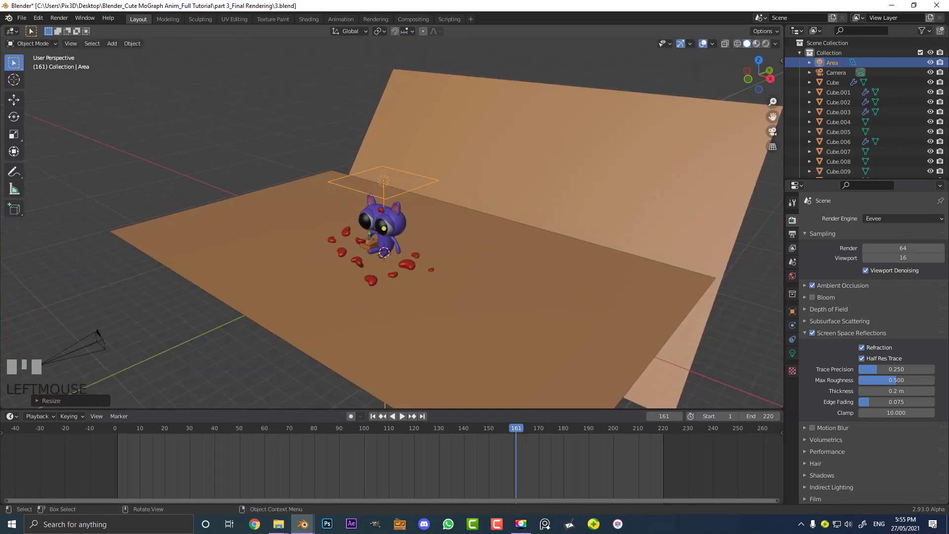
{"action": "scroll", "coordinate": [487, 178], "scroll_direction": "up", "scroll_amount": 2}
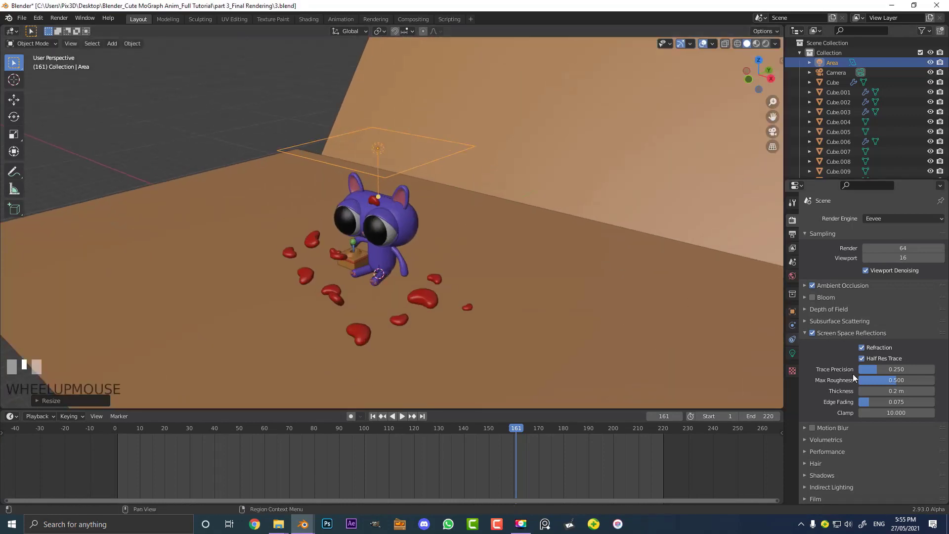
{"action": "left_click", "coordinate": [793, 353]}
{"action": "left_click", "coordinate": [895, 282]}
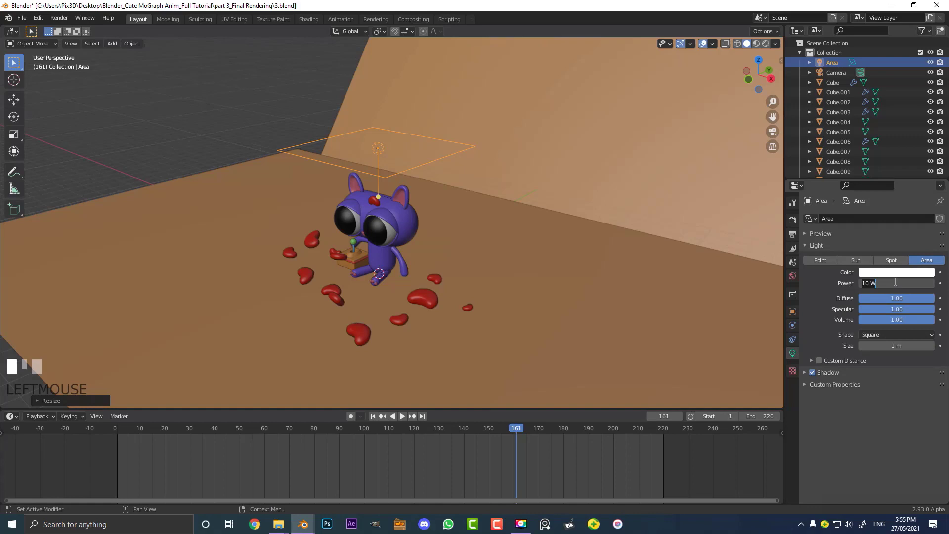
{"action": "type", "text": "400"}
{"action": "key", "text": "Return"}
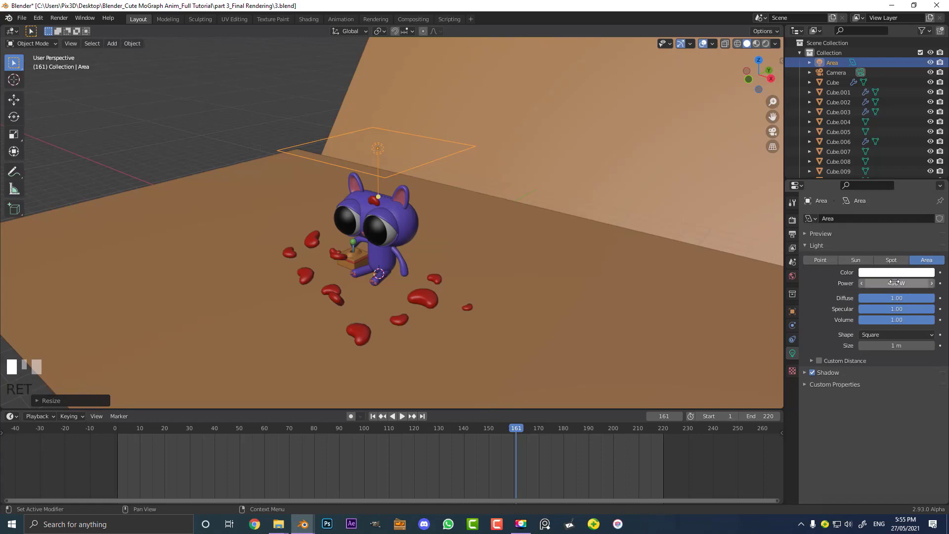
Switch the viewport to Rendered shading
{"action": "scroll", "coordinate": [509, 234], "scroll_direction": "up", "scroll_amount": 3}
{"action": "key", "text": "z"}
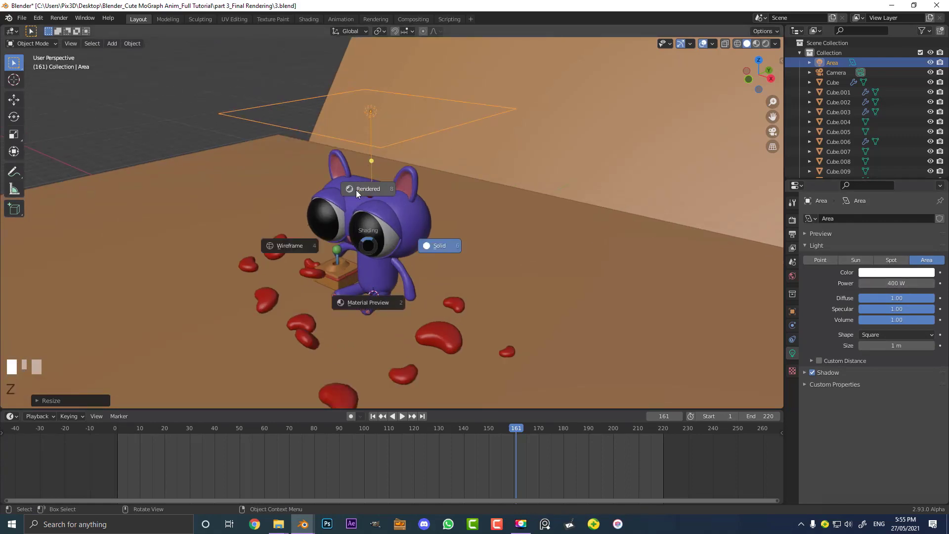
{"action": "left_click", "coordinate": [356, 190]}
{"action": "scroll", "coordinate": [398, 191], "scroll_direction": "up", "scroll_amount": 2}
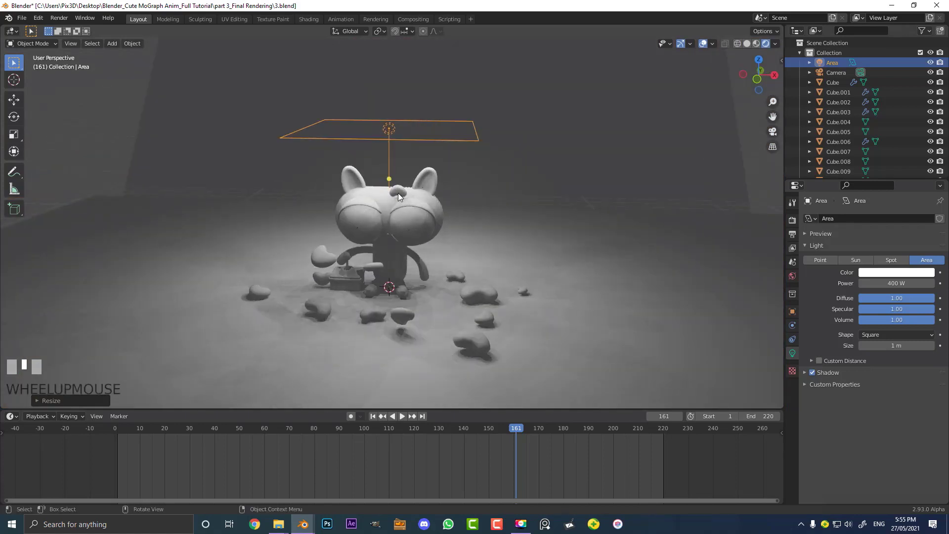
Move the area light higher above the cat in camera view
{"action": "key", "text": "KP_0"}
{"action": "key", "text": "g"}
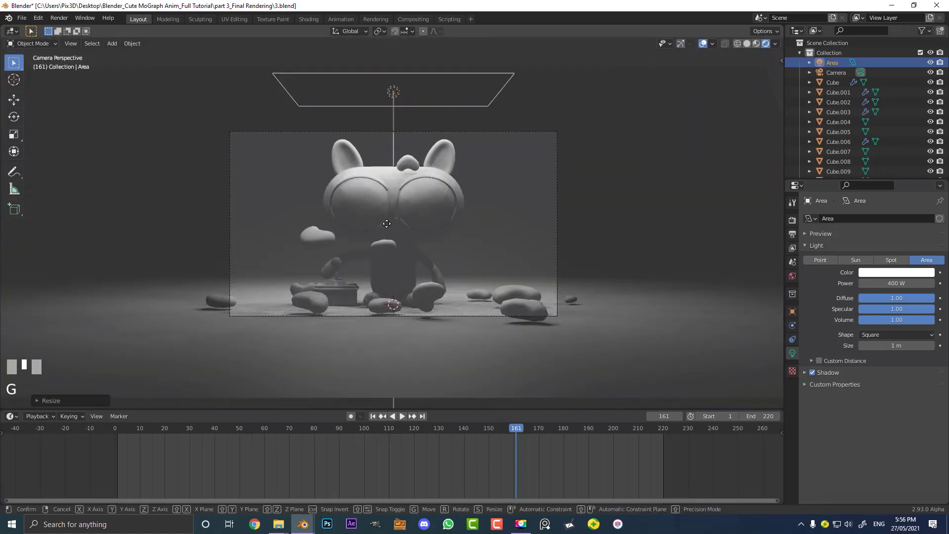
{"action": "left_click", "coordinate": [394, 173]}
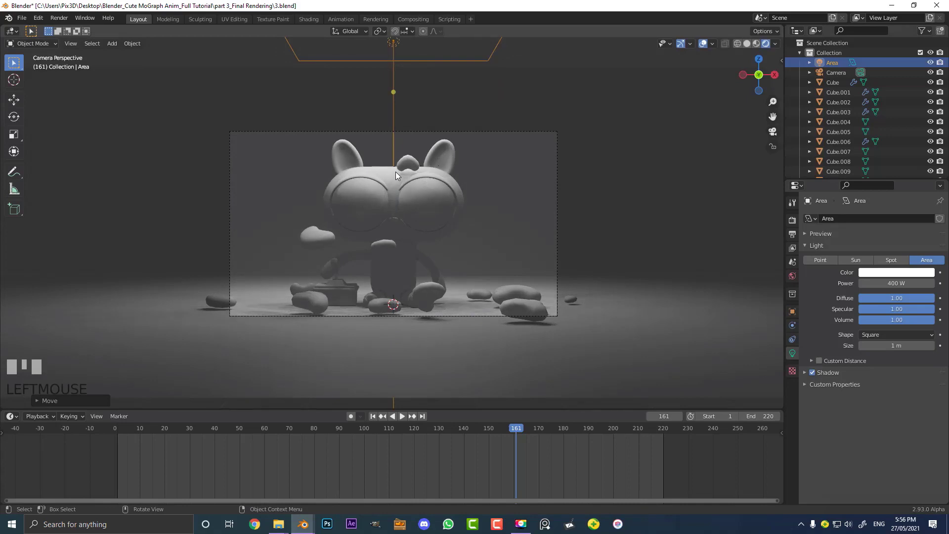
In front view, duplicate the area light to the cat's right and tilt it toward the cat
{"action": "key", "text": "KP_1"}
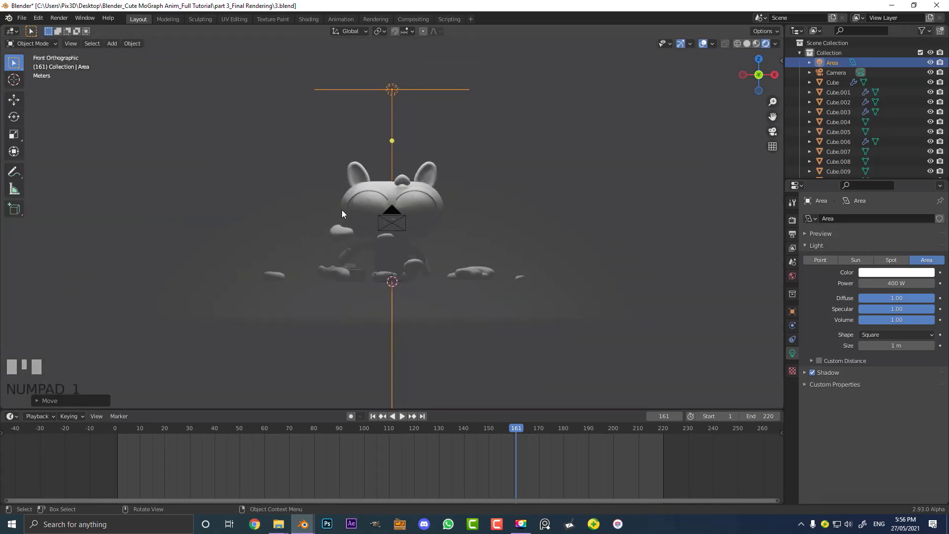
{"action": "key", "text": "shift+d"}
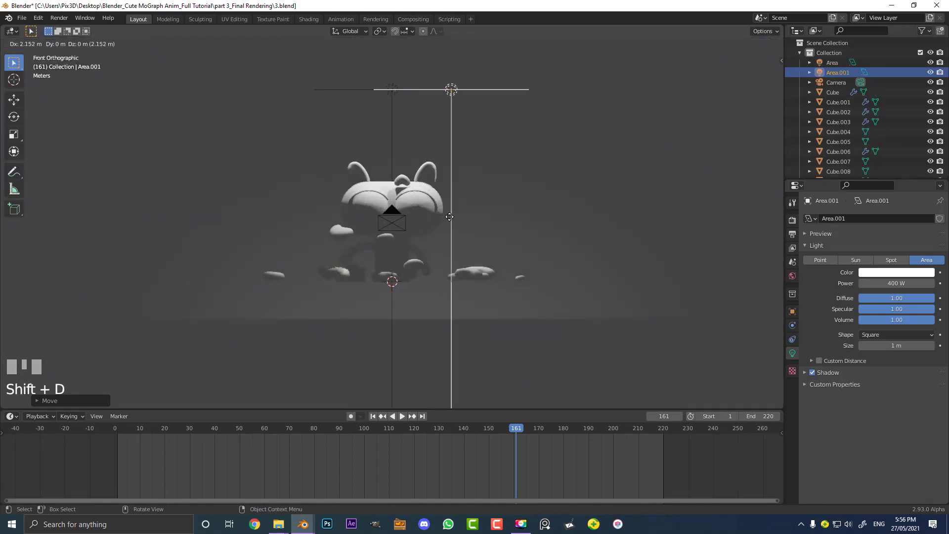
{"action": "left_click", "coordinate": [533, 259]}
{"action": "key", "text": "r"}
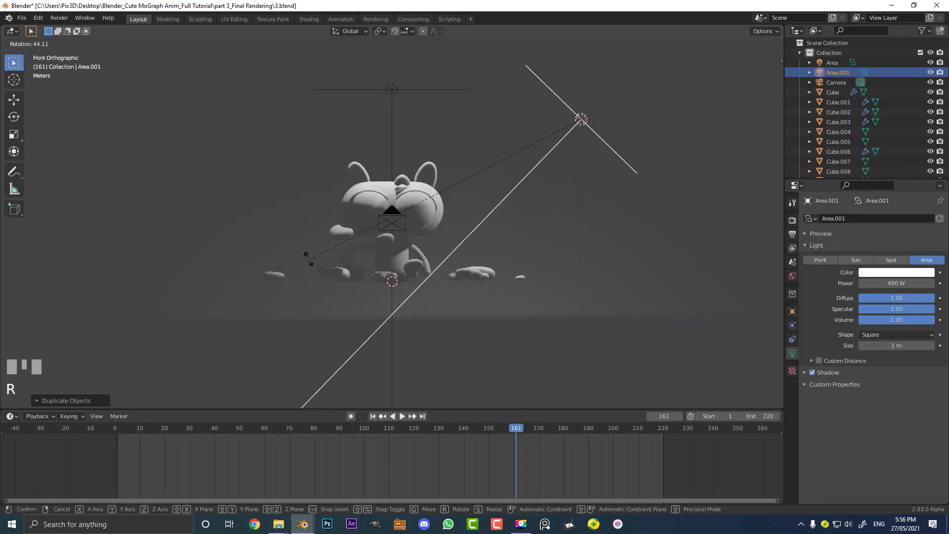
{"action": "left_click", "coordinate": [553, 251]}
Duplicate the light again to the cat's left side and tilt it toward the cat
{"action": "key", "text": "shift+d"}
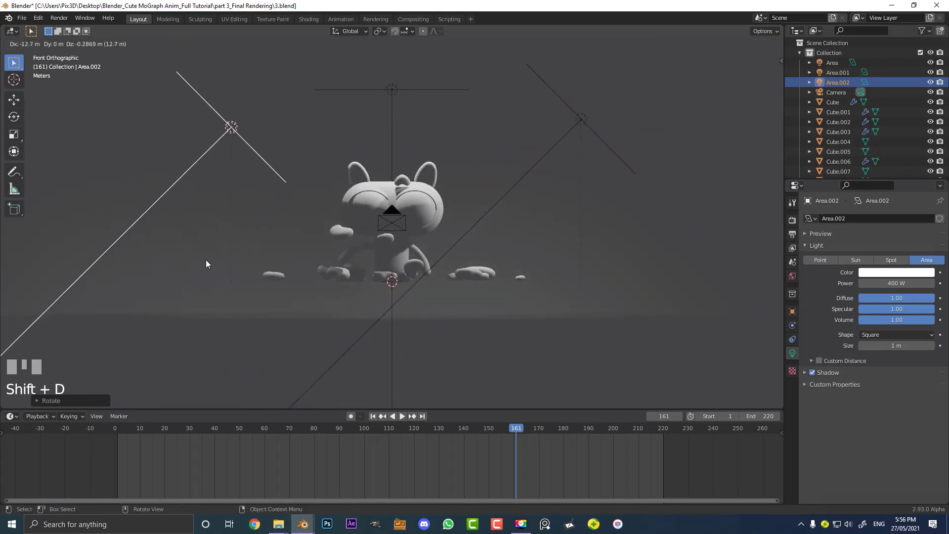
{"action": "left_click", "coordinate": [208, 260]}
{"action": "key", "text": "r"}
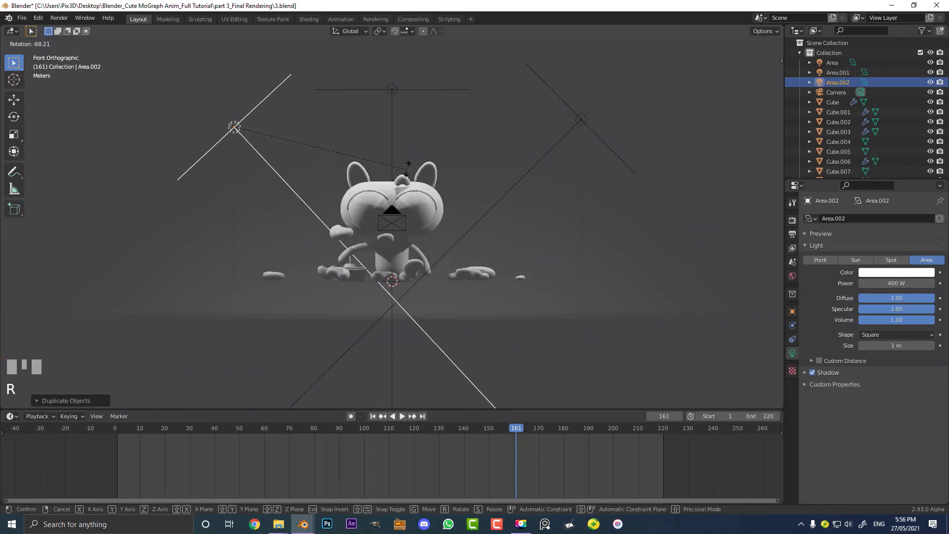
{"action": "left_click", "coordinate": [416, 153]}
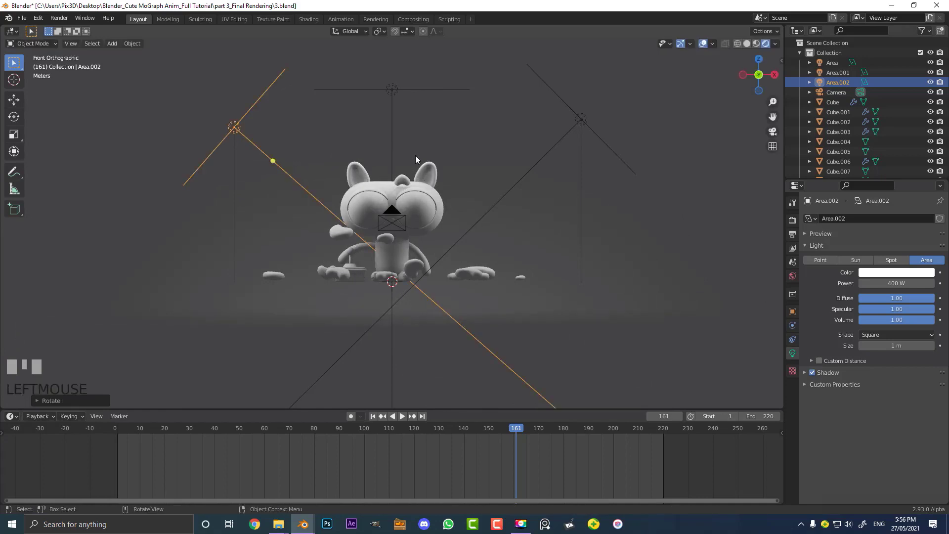
In side view, duplicate the top area light toward the front of the cat and tilt it toward the cat
{"action": "key", "text": "KP_3"}
{"action": "left_click", "coordinate": [316, 89]}
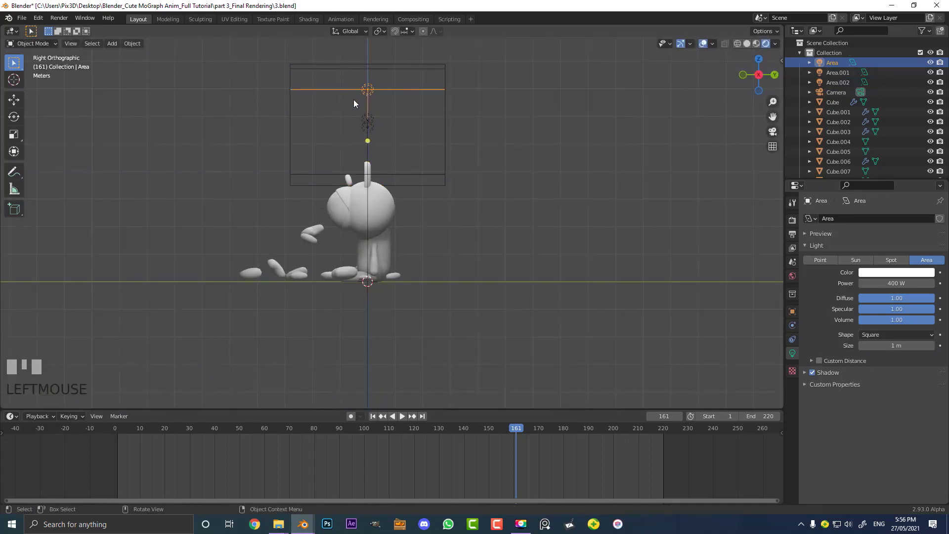
{"action": "scroll", "coordinate": [354, 100], "scroll_direction": "up", "scroll_amount": 1}
{"action": "key", "text": "shift+d"}
{"action": "left_click", "coordinate": [222, 170]}
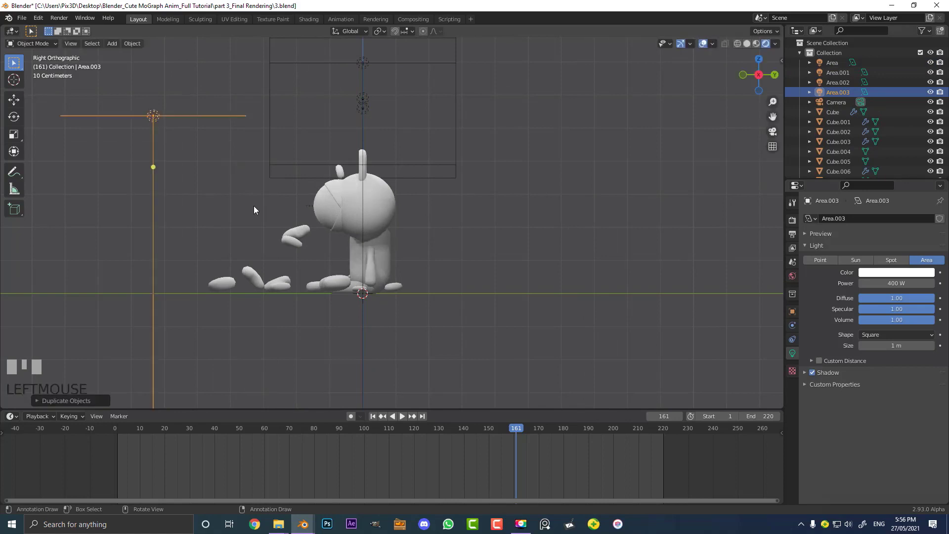
{"action": "key", "text": "r"}
{"action": "left_click", "coordinate": [426, 113]}
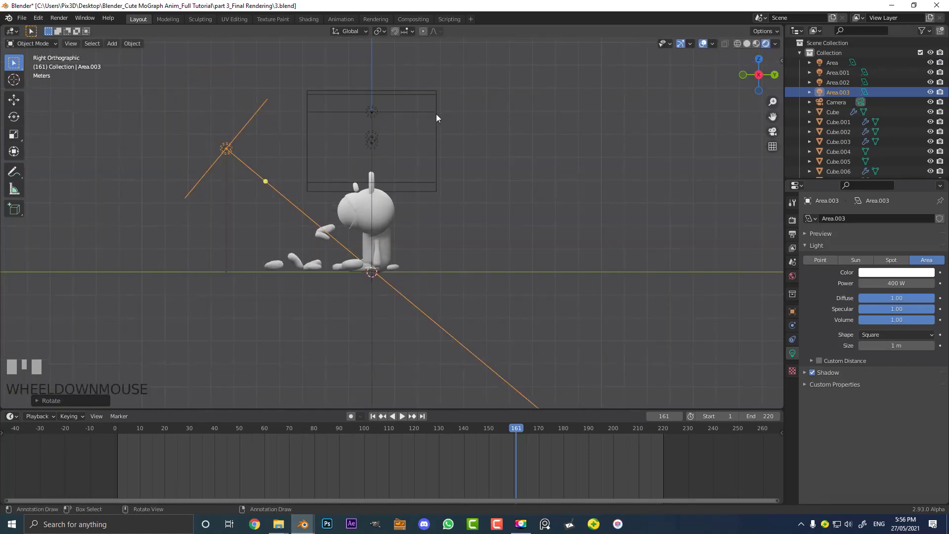
Set the front area light's power to 250 W
{"action": "key", "text": "KP_0"}
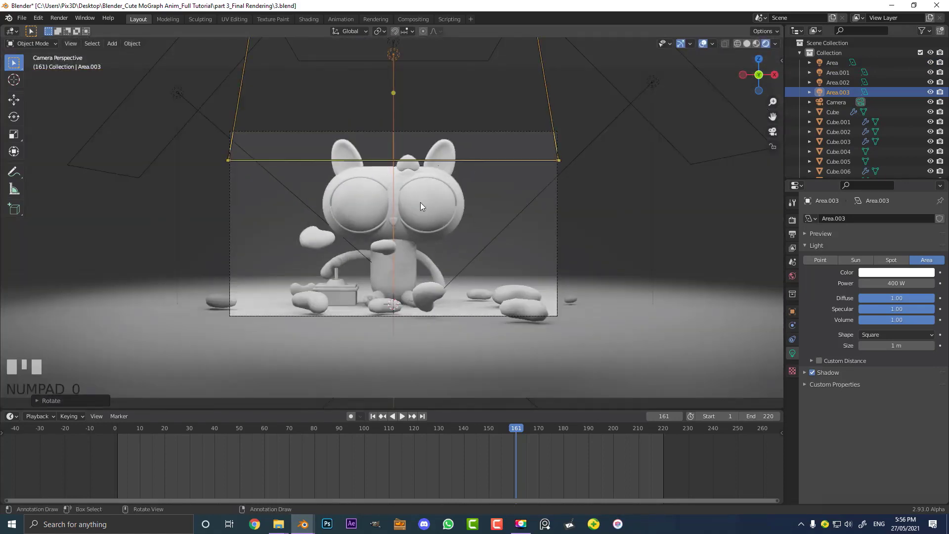
{"action": "scroll", "coordinate": [531, 200], "scroll_direction": "up", "scroll_amount": 1}
{"action": "middle_click_drag", "start_coordinate": [693, 96], "coordinate": [435, 156]}
{"action": "left_click", "coordinate": [906, 283]}
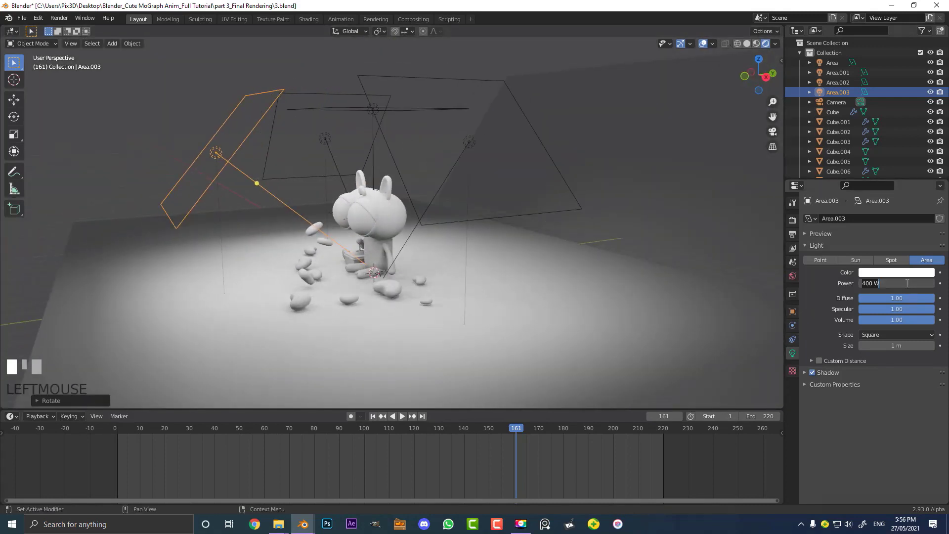
{"action": "type", "text": "250"}
{"action": "key", "text": "Return"}
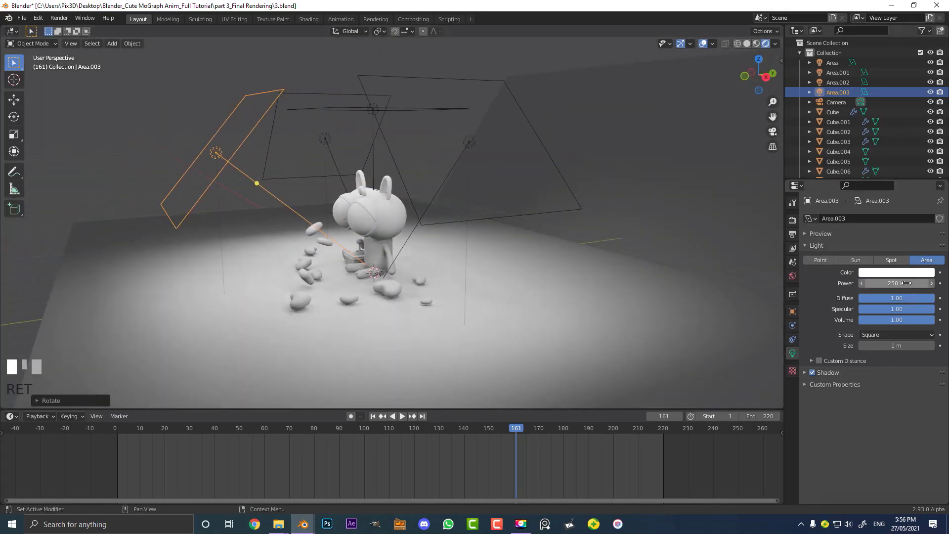
Select the top area light and set its power to 300 W
{"action": "left_click", "coordinate": [354, 113]}
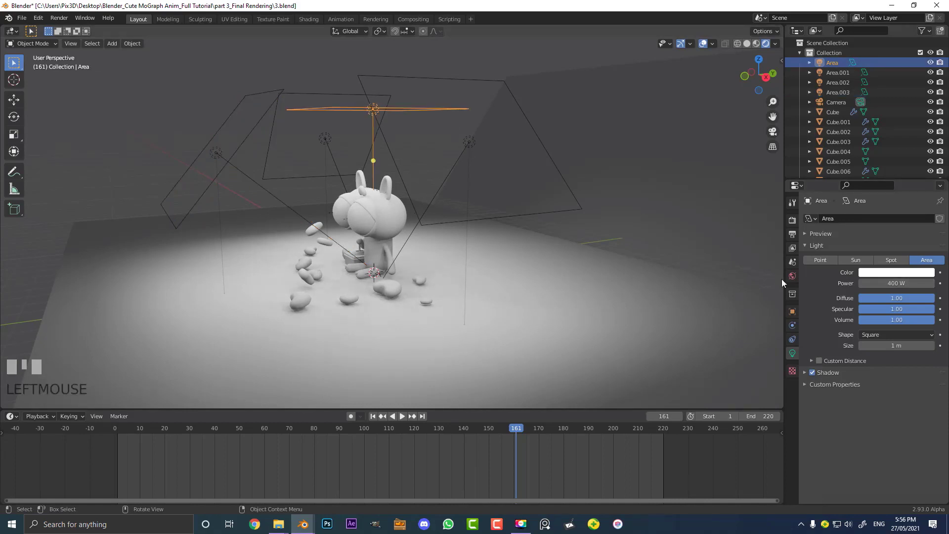
{"action": "left_click", "coordinate": [893, 284]}
{"action": "key", "text": "ctrl+a"}
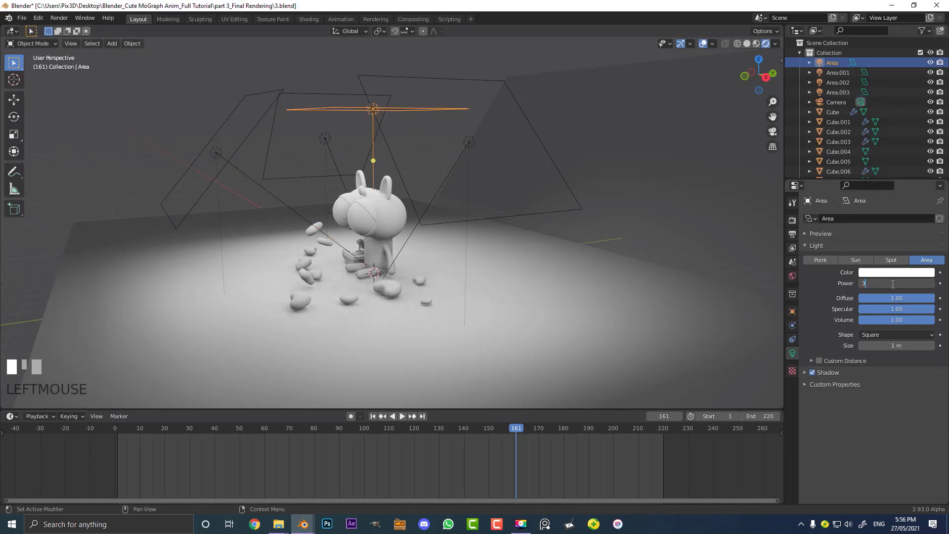
{"action": "type", "text": "300"}
{"action": "key", "text": "Return"}
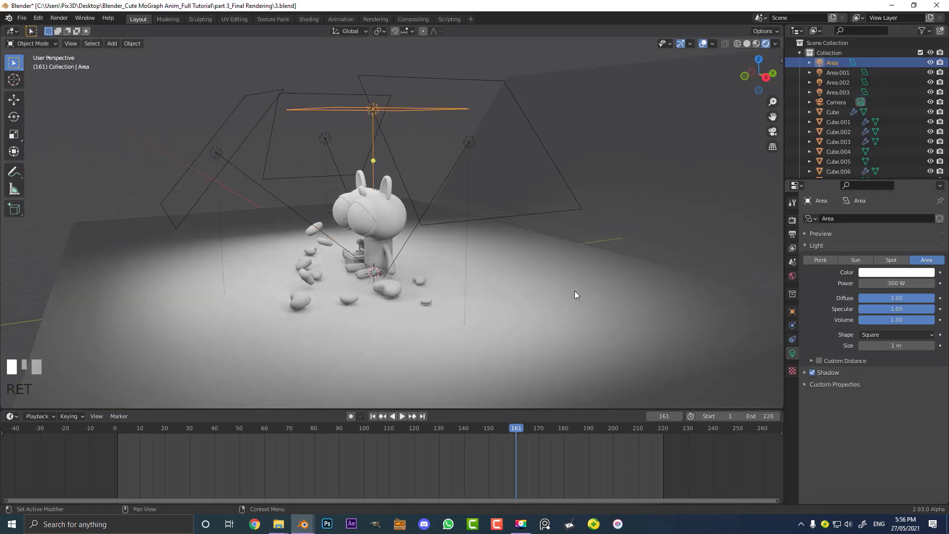
Select the area light on the cat's right and set its power to 200 W
{"action": "left_click", "coordinate": [548, 145]}
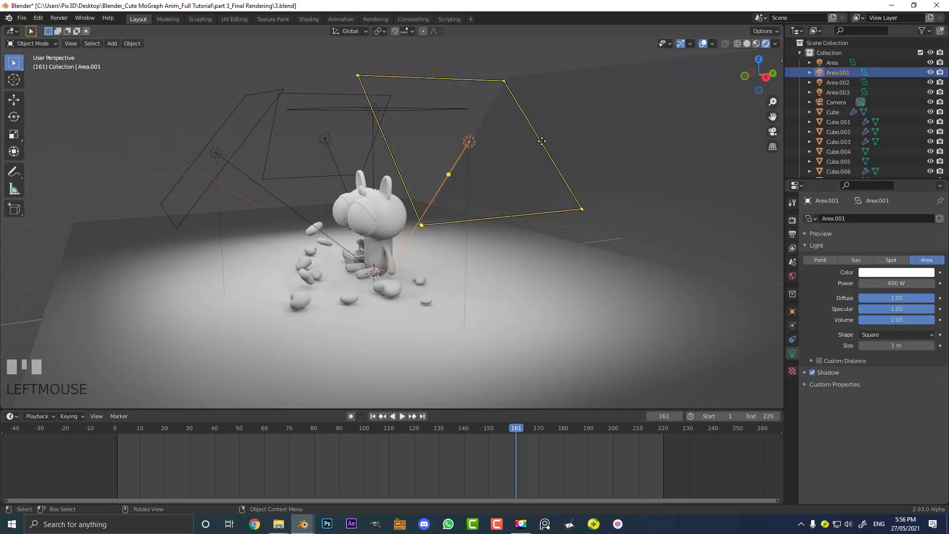
{"action": "left_click", "coordinate": [895, 283]}
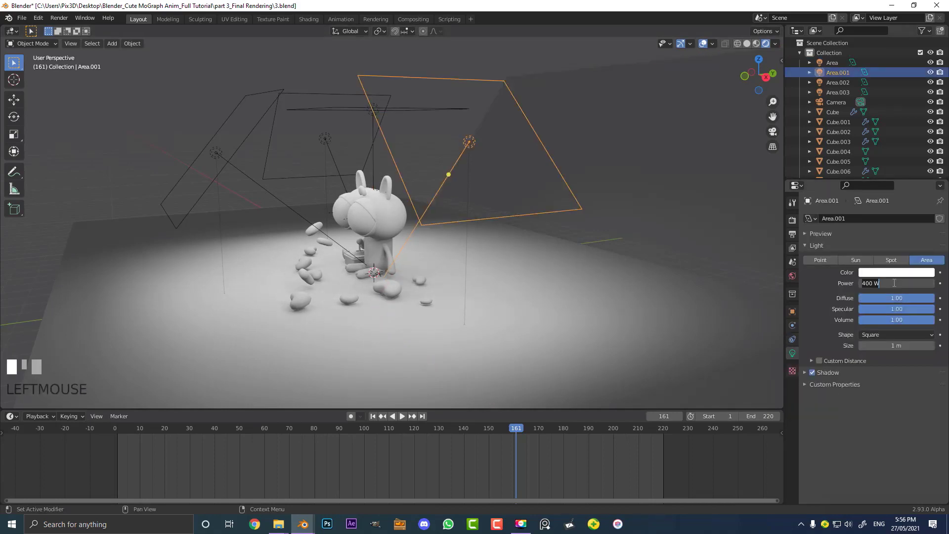
{"action": "type", "text": "200"}
{"action": "key", "text": "Return"}
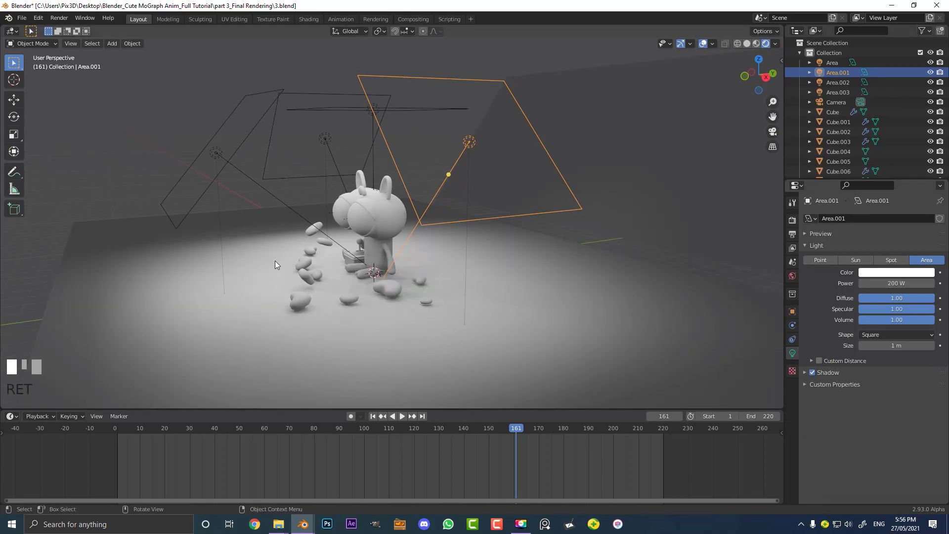
In front view, add a point light to the scene
{"action": "key", "text": "KP_1"}
{"action": "scroll", "coordinate": [424, 271], "scroll_direction": "up", "scroll_amount": 6}
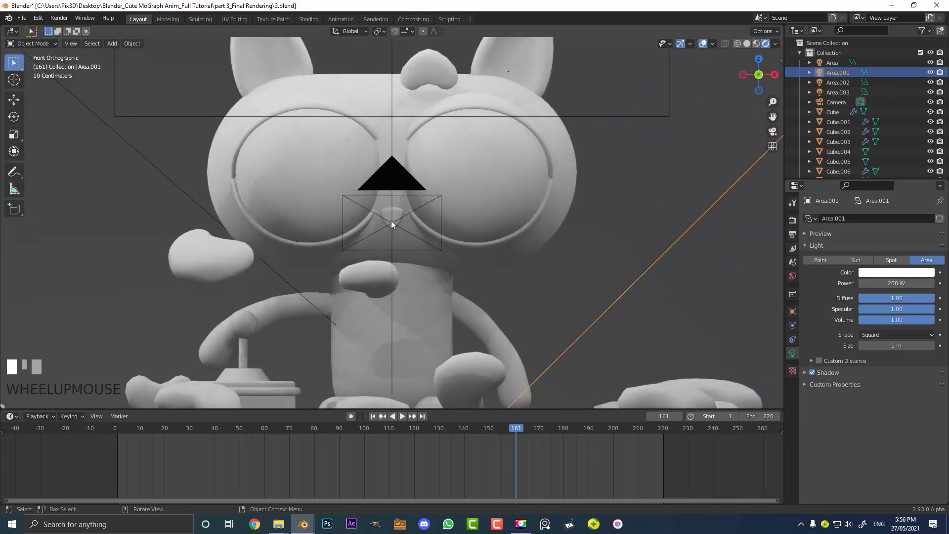
{"action": "key", "text": "shift+a"}
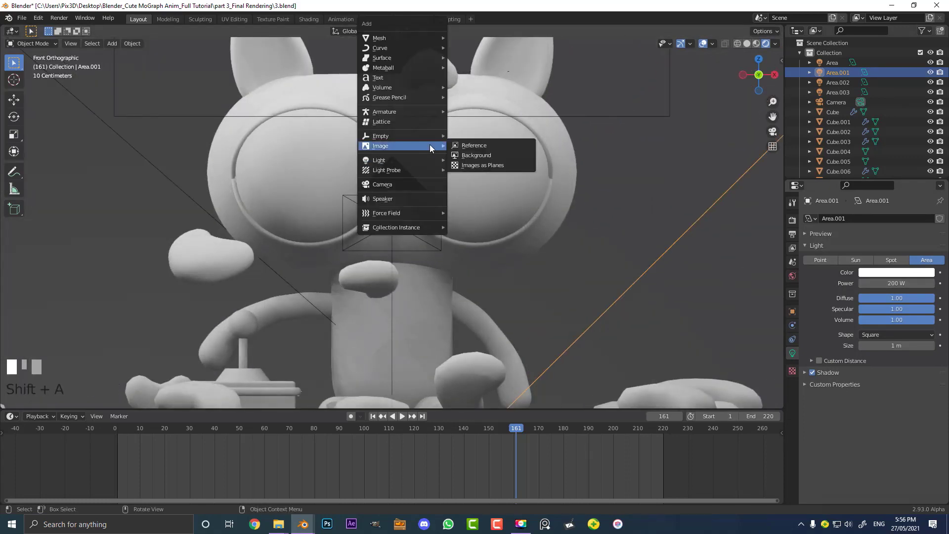
{"action": "mouse_move", "coordinate": [399, 159]}
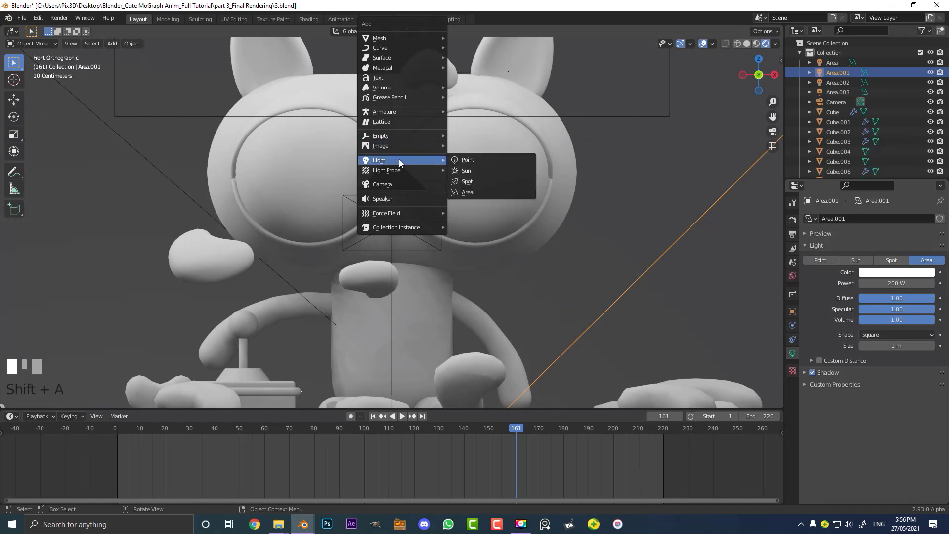
{"action": "left_click", "coordinate": [481, 159]}
Move the point light beside the right side of the cat's head
{"action": "scroll", "coordinate": [415, 215], "scroll_direction": "down", "scroll_amount": 5}
{"action": "scroll", "coordinate": [415, 215], "scroll_direction": "up", "scroll_amount": 3}
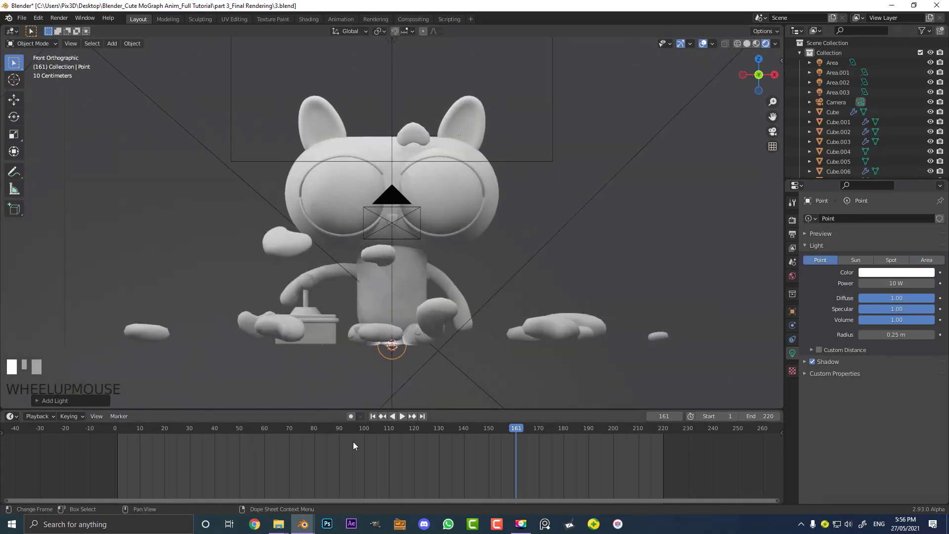
{"action": "key", "text": "g"}
{"action": "scroll", "coordinate": [424, 338], "scroll_direction": "down", "scroll_amount": 2}
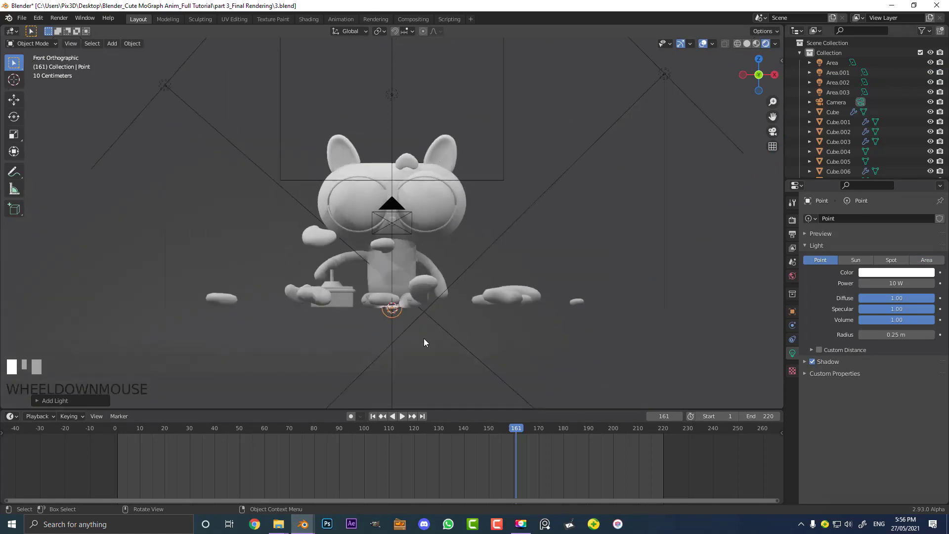
{"action": "key", "text": "g"}
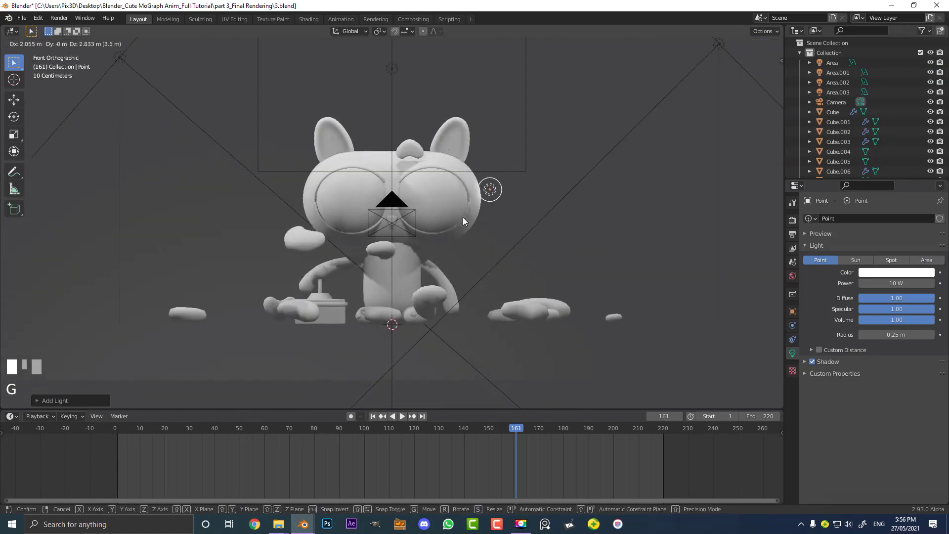
{"action": "left_click", "coordinate": [452, 216]}
Set the point light's radius to 0.71 m and its power to about 35.2 W
{"action": "left_click_drag", "start_coordinate": [890, 335], "coordinate": [907, 335]}
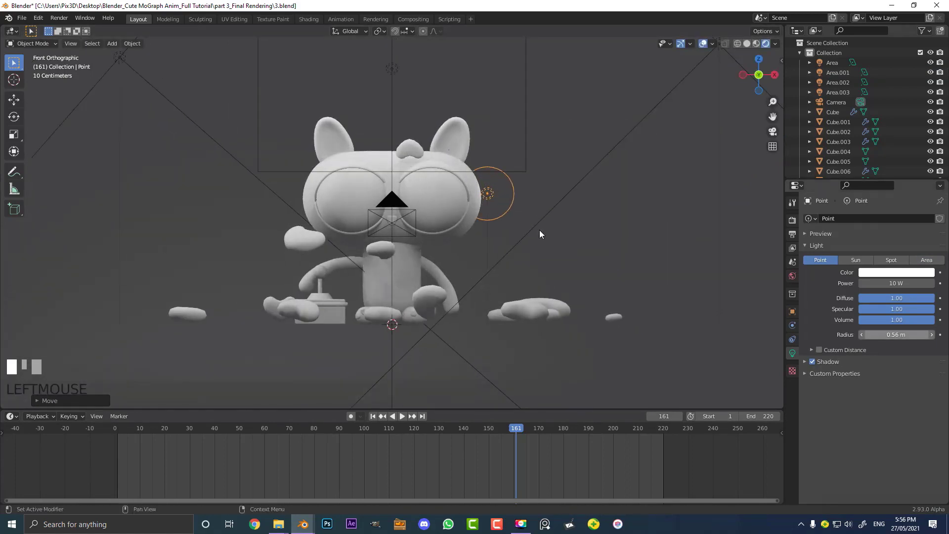
{"action": "middle_click_drag", "start_coordinate": [539, 230], "coordinate": [494, 253]}
{"action": "scroll", "coordinate": [493, 253], "scroll_direction": "up", "scroll_amount": 2}
{"action": "left_click_drag", "start_coordinate": [904, 284], "coordinate": [934, 284]}
{"action": "middle_click_drag", "start_coordinate": [462, 273], "coordinate": [509, 253]}
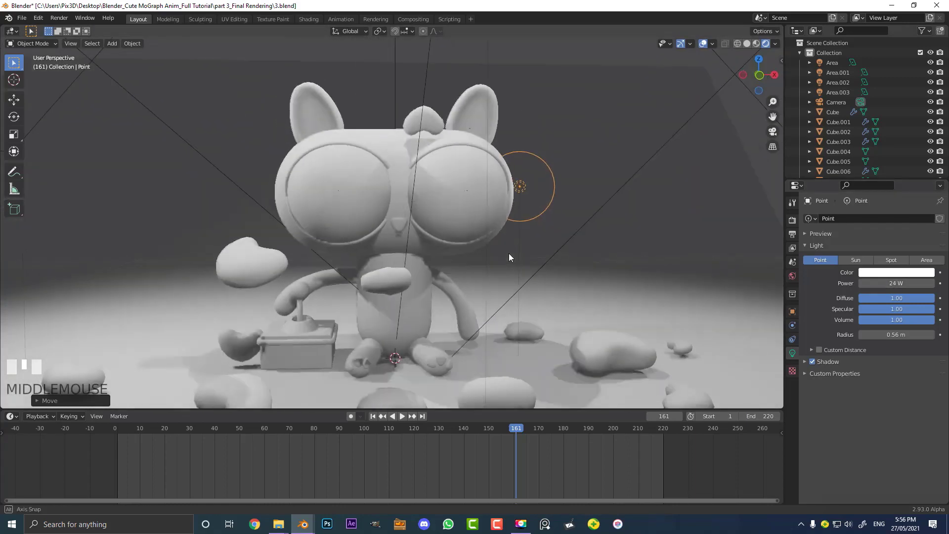
{"action": "left_click_drag", "start_coordinate": [904, 283], "coordinate": [924, 284]}
{"action": "left_click_drag", "start_coordinate": [896, 335], "coordinate": [908, 334]}
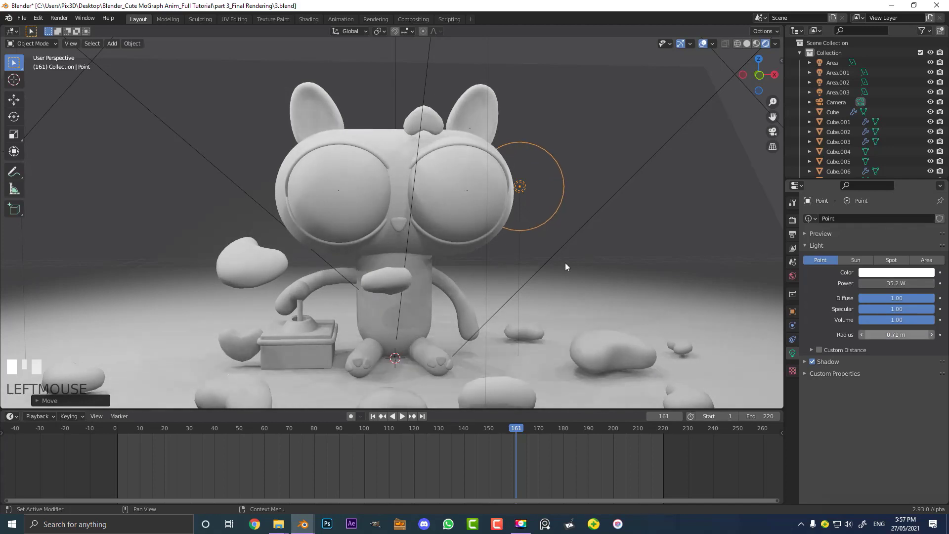
In front view, move the point light up near the cat's right ear and raise its power to 79.3 W
{"action": "key", "text": "KP_1"}
{"action": "scroll", "coordinate": [561, 216], "scroll_direction": "up", "scroll_amount": 5}
{"action": "middle_click_drag", "start_coordinate": [558, 298], "coordinate": [522, 317], "text": "shift"}
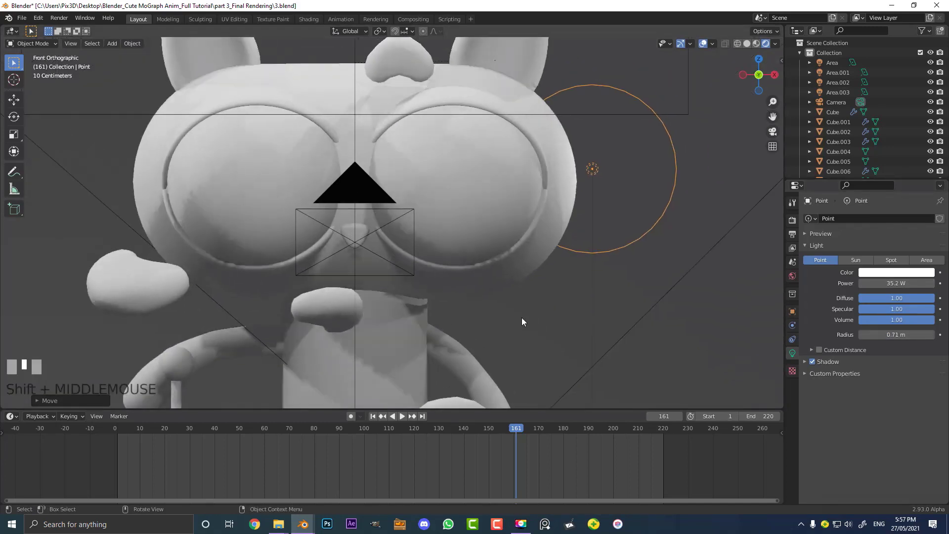
{"action": "key", "text": "g"}
{"action": "left_click", "coordinate": [528, 235]}
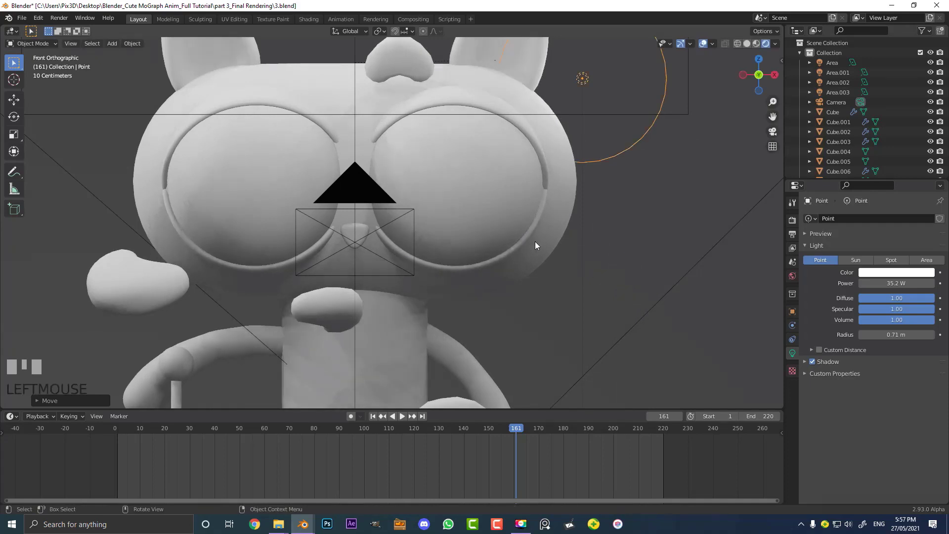
{"action": "scroll", "coordinate": [494, 149], "scroll_direction": "down", "scroll_amount": 2}
{"action": "left_click_drag", "start_coordinate": [868, 284], "coordinate": [905, 284]}
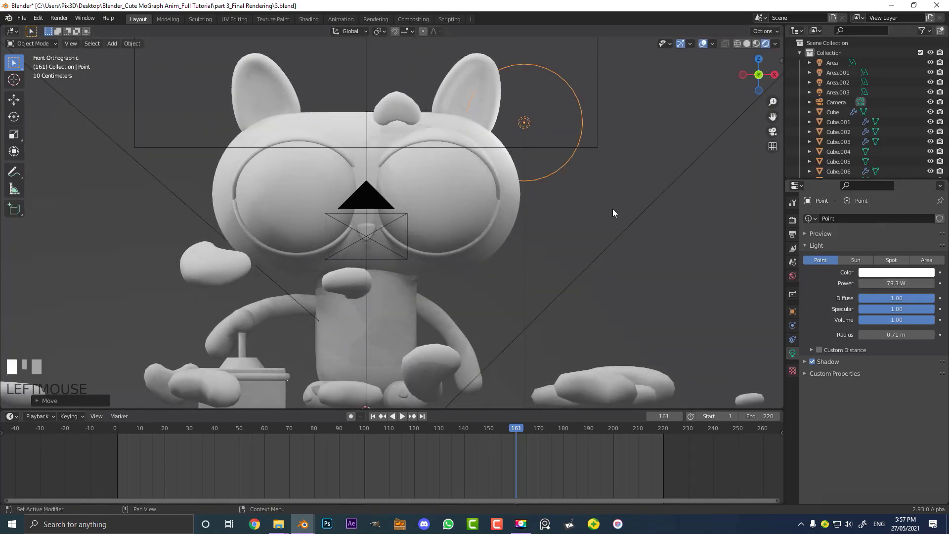
Reposition the point light lower, just beside the right side of the cat's face
{"action": "key", "text": "g"}
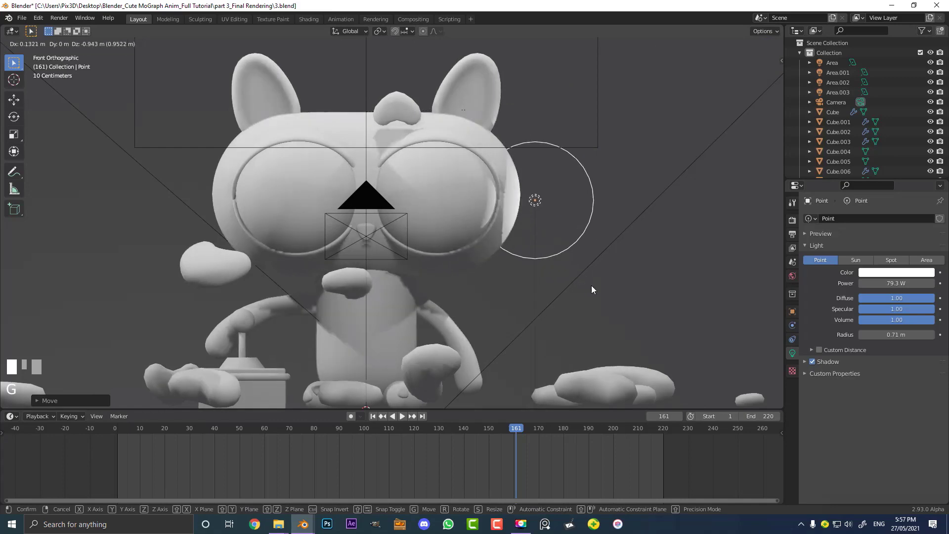
{"action": "left_click", "coordinate": [592, 286]}
{"action": "middle_click_drag", "start_coordinate": [592, 286], "coordinate": [440, 268]}
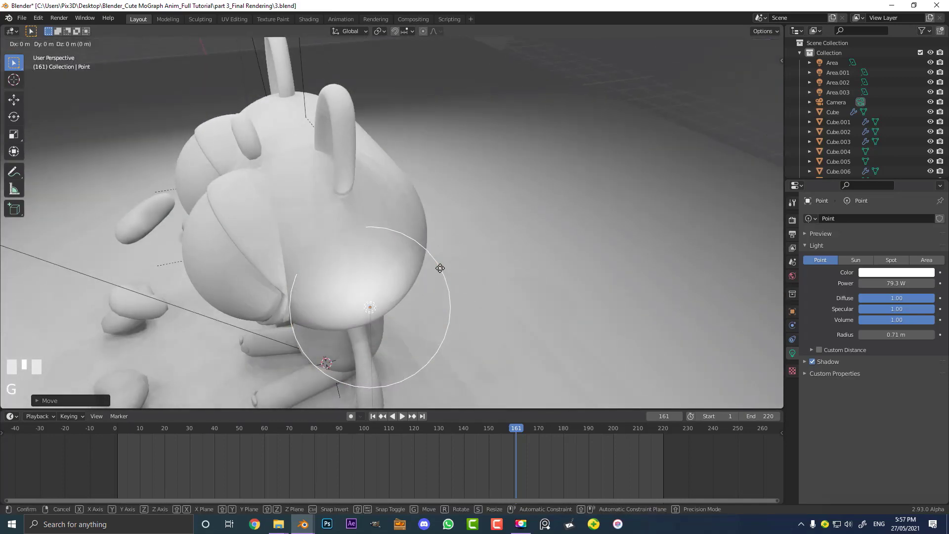
{"action": "key", "text": "g"}
{"action": "left_click", "coordinate": [493, 255]}
{"action": "key", "text": "KP_1"}
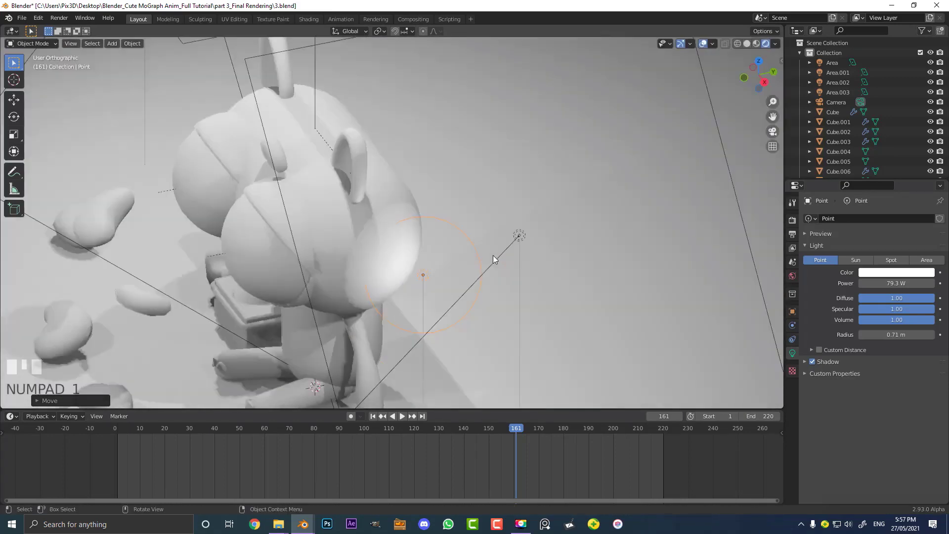
{"action": "scroll", "coordinate": [544, 223], "scroll_direction": "up", "scroll_amount": 3}
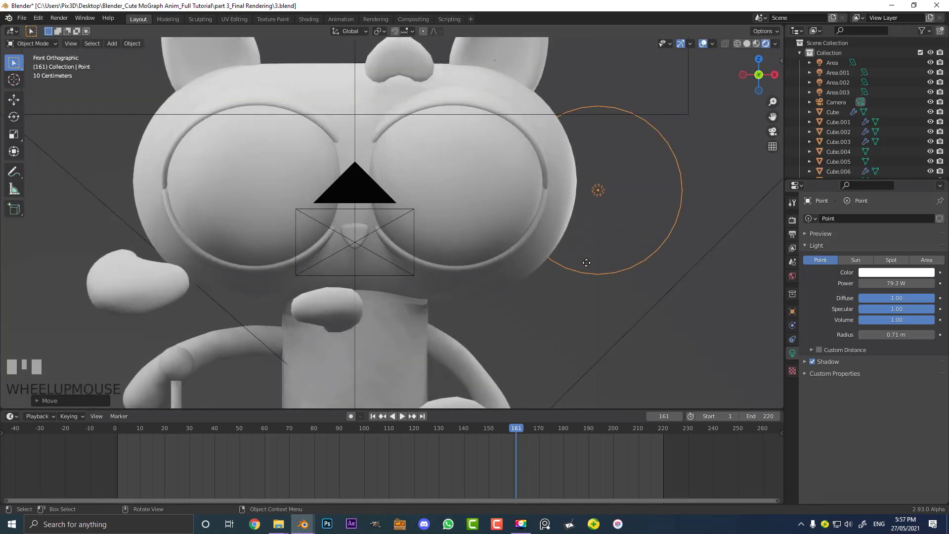
{"action": "key", "text": "g"}
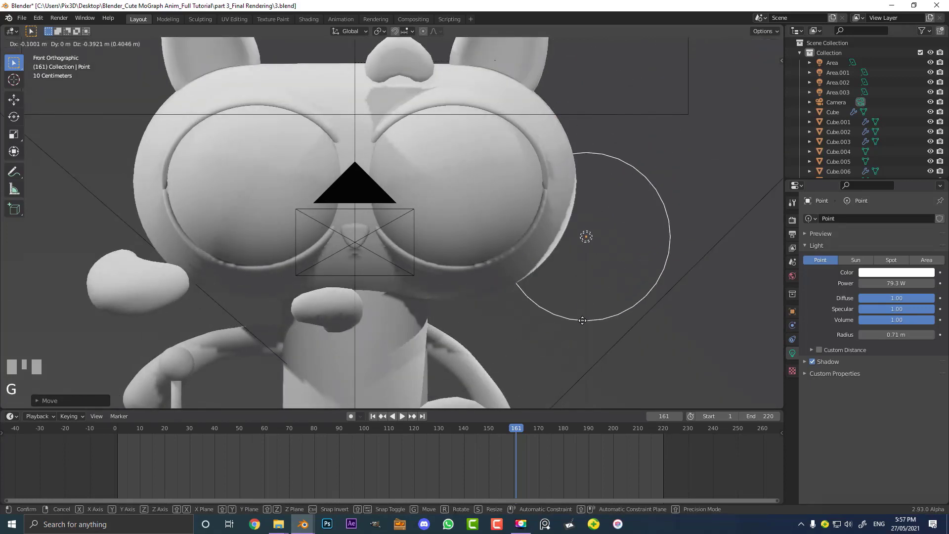
{"action": "left_click", "coordinate": [582, 320]}
Duplicate the point light and place the copy above the cat's right ear
{"action": "scroll", "coordinate": [447, 191], "scroll_direction": "down", "scroll_amount": 3}
{"action": "middle_click_drag", "start_coordinate": [447, 191], "coordinate": [450, 257], "text": "shift"}
{"action": "scroll", "coordinate": [451, 260], "scroll_direction": "up", "scroll_amount": 3}
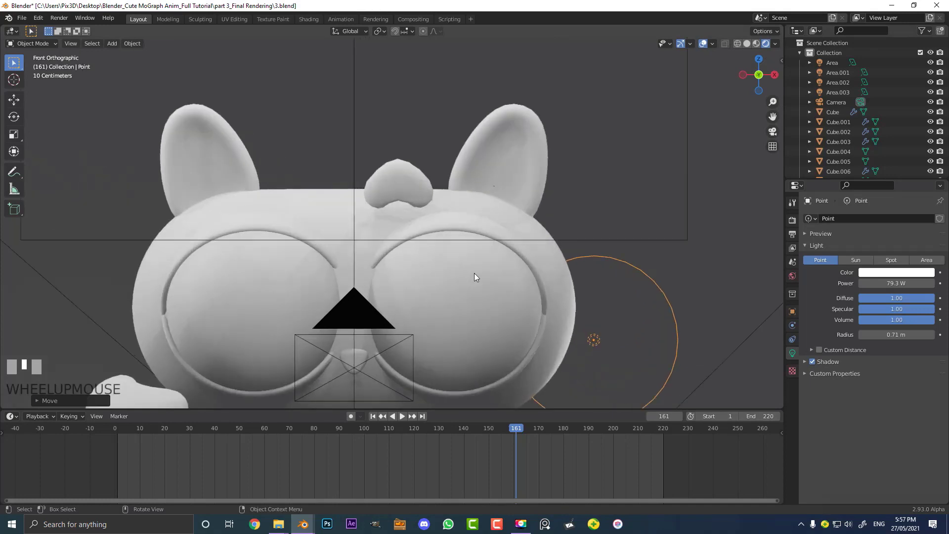
{"action": "key", "text": "shift+d"}
{"action": "left_click", "coordinate": [555, 179]}
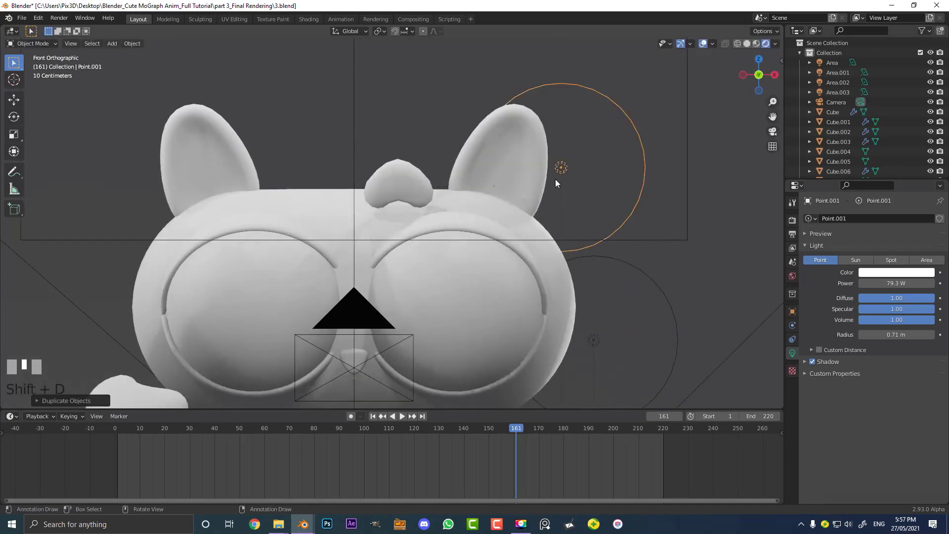
Duplicate two more point lights, one above the top of the head and one above the left ear
{"action": "key", "text": "shift+d"}
{"action": "left_click", "coordinate": [467, 105]}
{"action": "key", "text": "shift+d"}
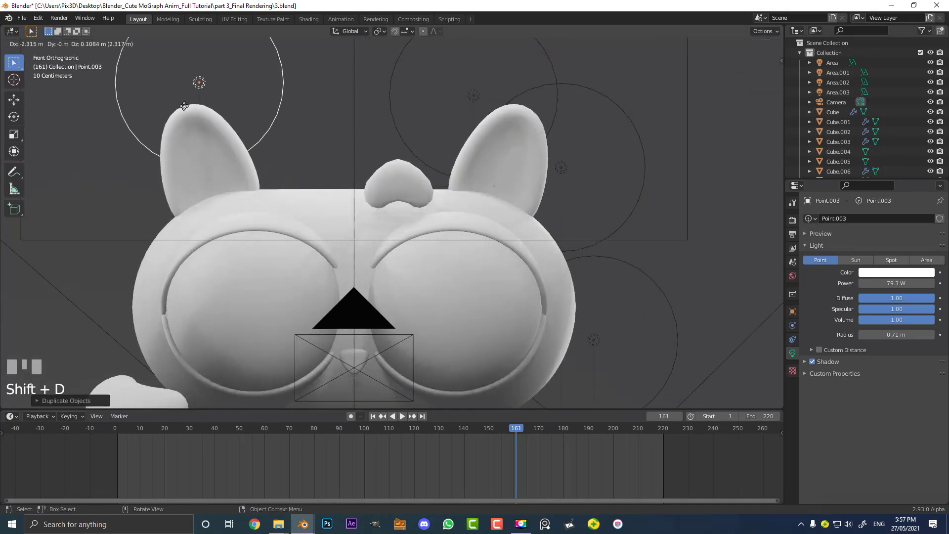
{"action": "left_click", "coordinate": [182, 98]}
Select the light above the head and move it along the Y axis
{"action": "middle_click_drag", "start_coordinate": [329, 101], "coordinate": [443, 118]}
{"action": "left_click", "coordinate": [446, 100], "text": "shift"}
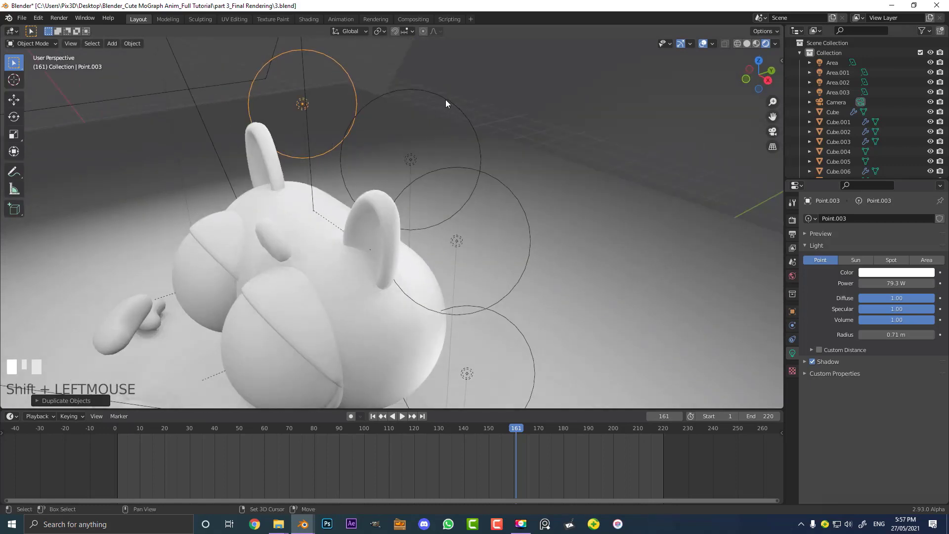
{"action": "key", "text": "g"}
{"action": "key", "text": "y"}
{"action": "left_click", "coordinate": [436, 135]}
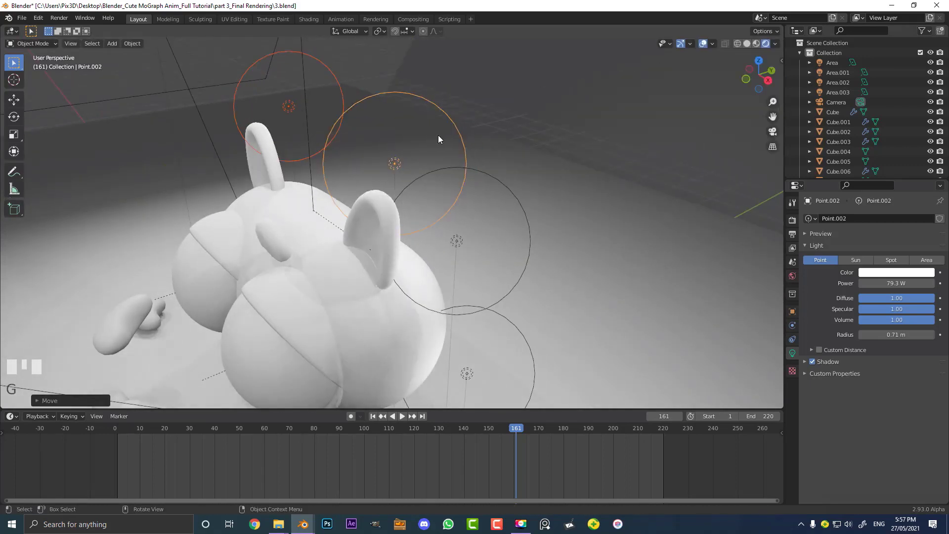
In front view, duplicate the left-ear light and place the copy beside the cat's left cheek
{"action": "key", "text": "KP_1"}
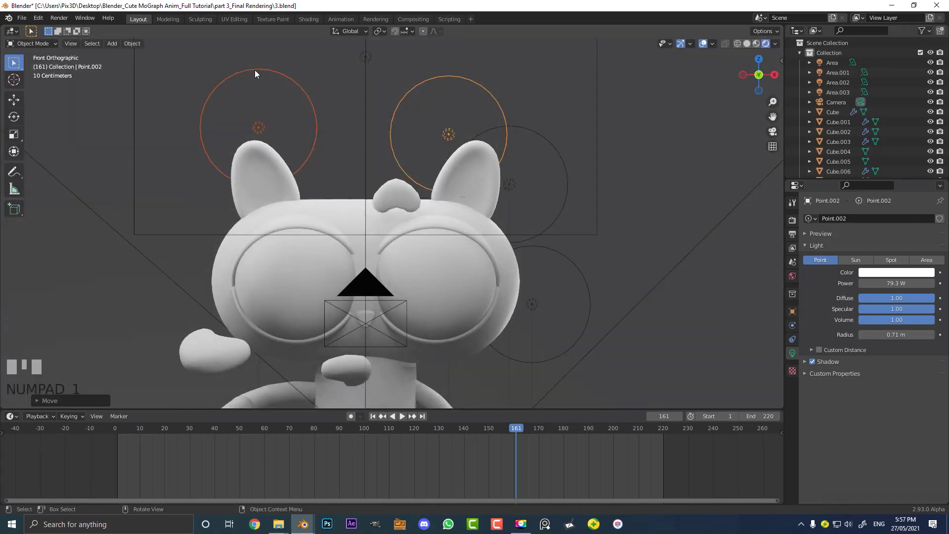
{"action": "left_click", "coordinate": [254, 70]}
{"action": "middle_click_drag", "start_coordinate": [261, 252], "coordinate": [322, 165], "text": "shift"}
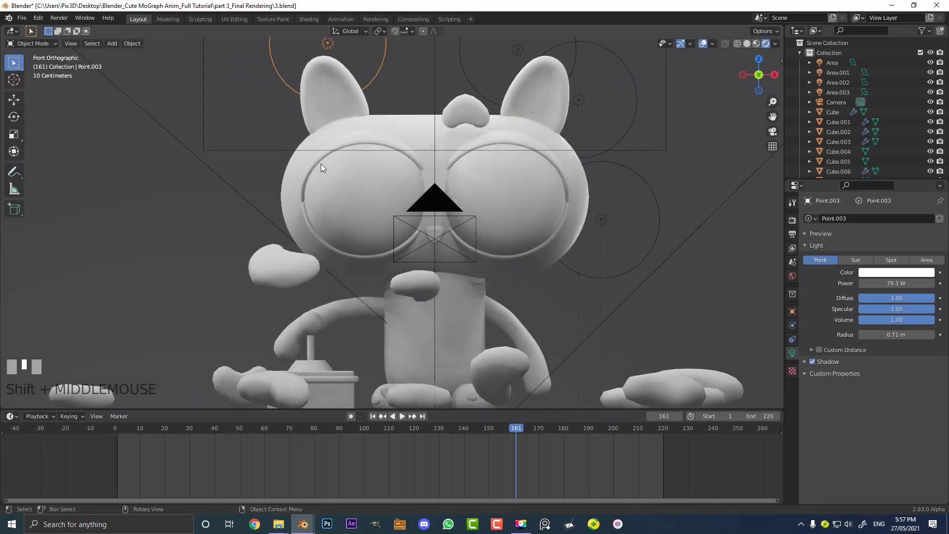
{"action": "key", "text": "shift+d"}
{"action": "left_click", "coordinate": [269, 297]}
Duplicate two more point lights around the cat's lower left side near the box
{"action": "key", "text": "shift+d"}
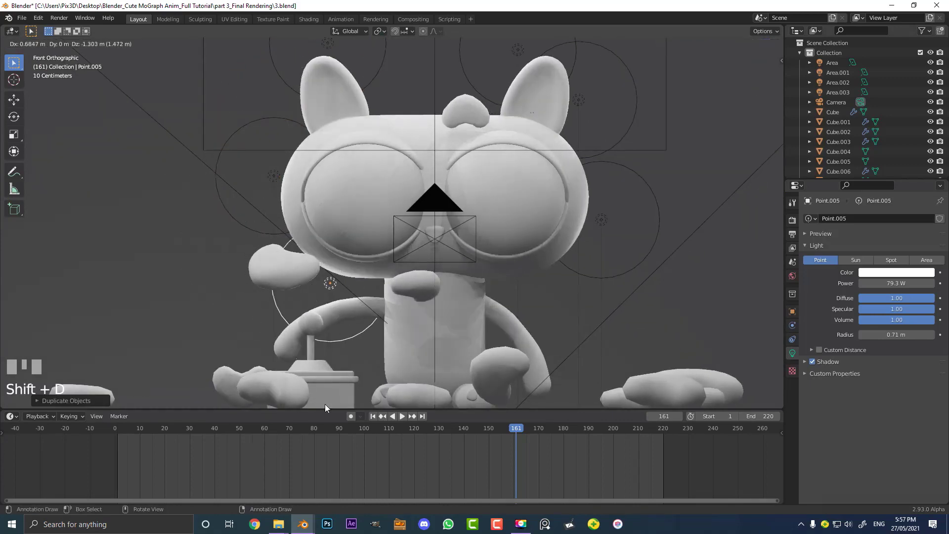
{"action": "left_click", "coordinate": [325, 404]}
{"action": "key", "text": "shift+d"}
{"action": "left_click", "coordinate": [355, 237]}
{"action": "middle_click_drag", "start_coordinate": [355, 236], "coordinate": [367, 51], "text": "shift"}
Duplicate three more point lights along the cat's lower body and right side
{"action": "key", "text": "shift+d"}
{"action": "left_click", "coordinate": [456, 174]}
{"action": "key", "text": "shift+d"}
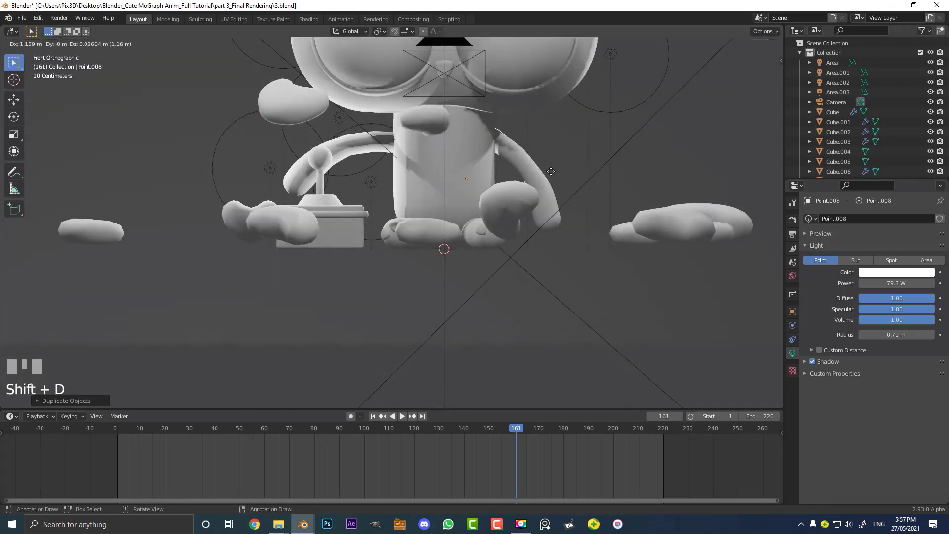
{"action": "left_click", "coordinate": [585, 173]}
{"action": "scroll", "coordinate": [573, 190], "scroll_direction": "down", "scroll_amount": 1}
{"action": "key", "text": "shift+d"}
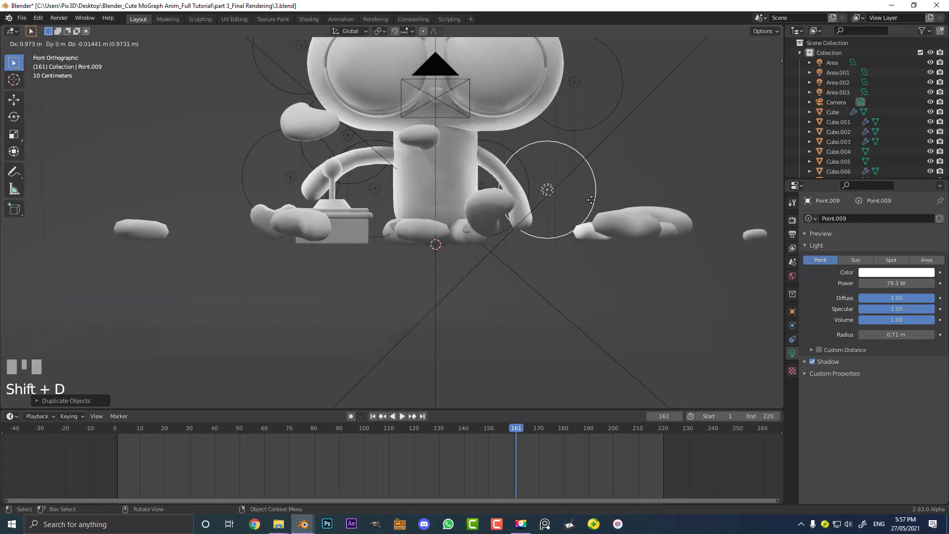
{"action": "left_click", "coordinate": [591, 200]}
{"action": "middle_click_drag", "start_coordinate": [510, 109], "coordinate": [504, 179], "text": "shift"}
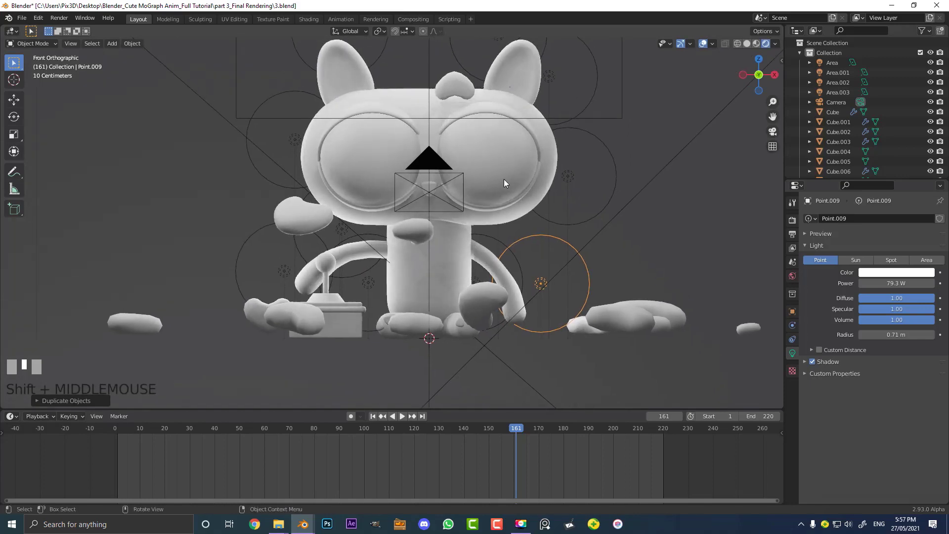
Switch to the Shading workspace and view the lit scene through the camera in Material Preview
{"action": "key", "text": "KP_0"}
{"action": "scroll", "coordinate": [504, 179], "scroll_direction": "up", "scroll_amount": 3}
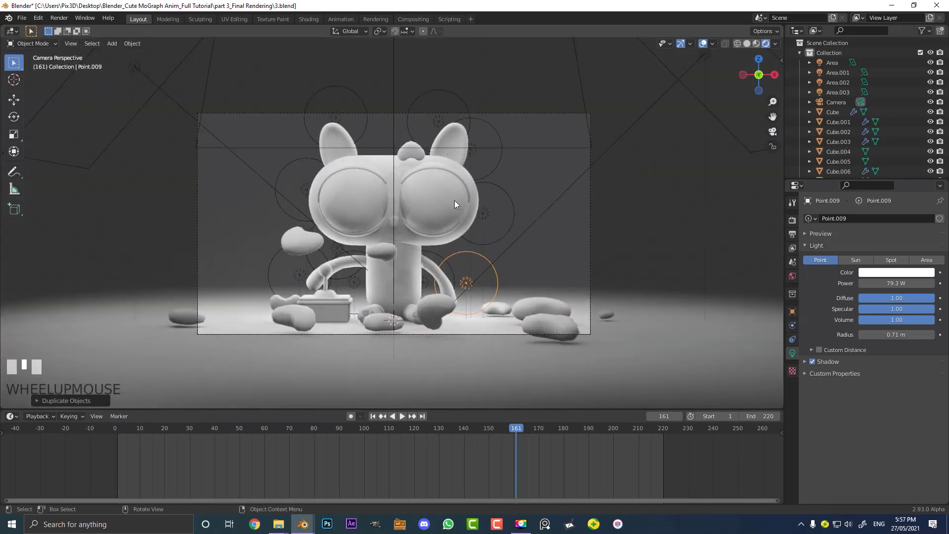
{"action": "scroll", "coordinate": [444, 203], "scroll_direction": "up", "scroll_amount": 2}
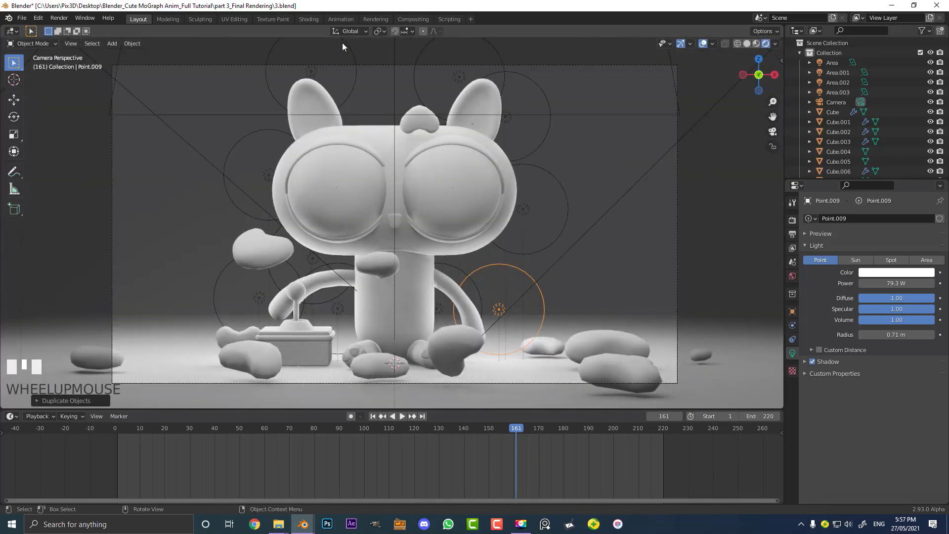
{"action": "left_click", "coordinate": [311, 19]}
{"action": "scroll", "coordinate": [415, 117], "scroll_direction": "down", "scroll_amount": 3}
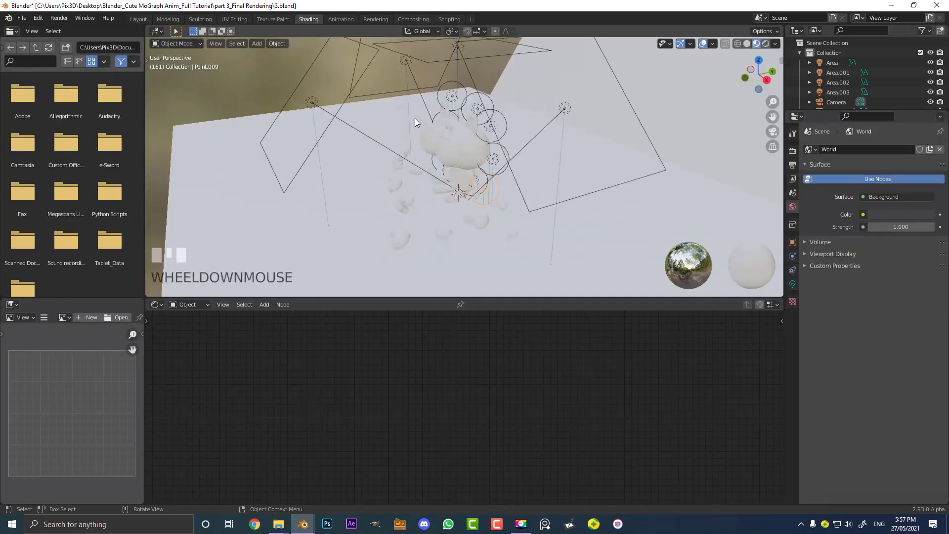
{"action": "middle_click_drag", "start_coordinate": [414, 117], "coordinate": [379, 144]}
{"action": "key", "text": "KP_0"}
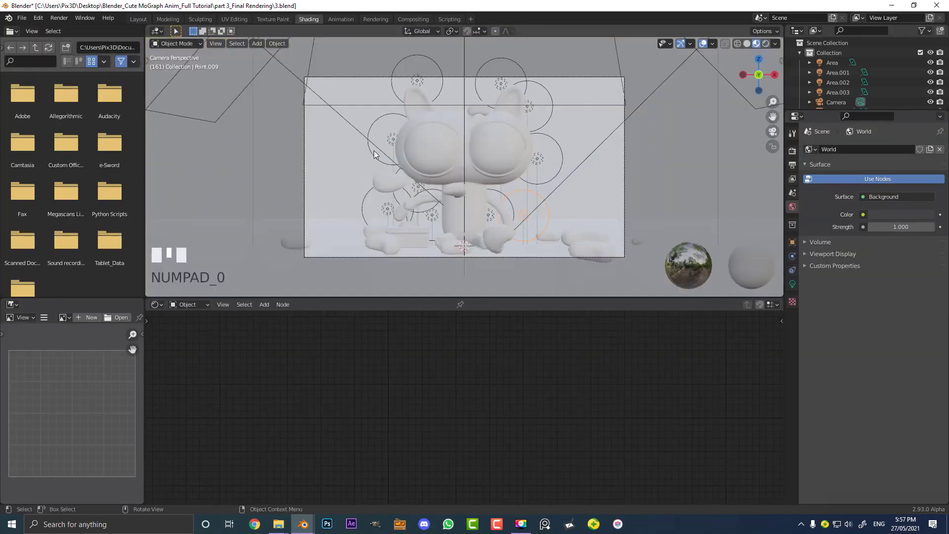
{"action": "scroll", "coordinate": [441, 154], "scroll_direction": "up", "scroll_amount": 3}
{"action": "key", "text": "z"}
{"action": "left_click", "coordinate": [446, 103]}
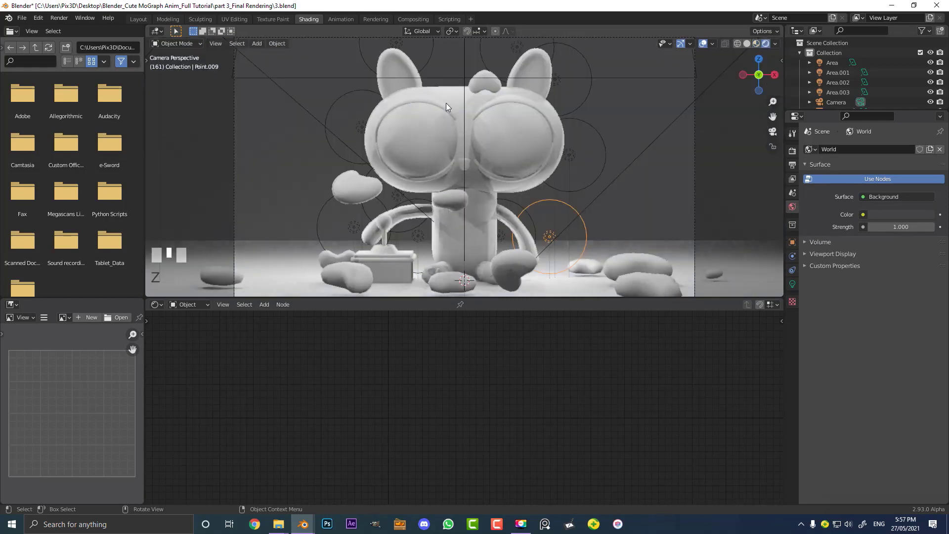
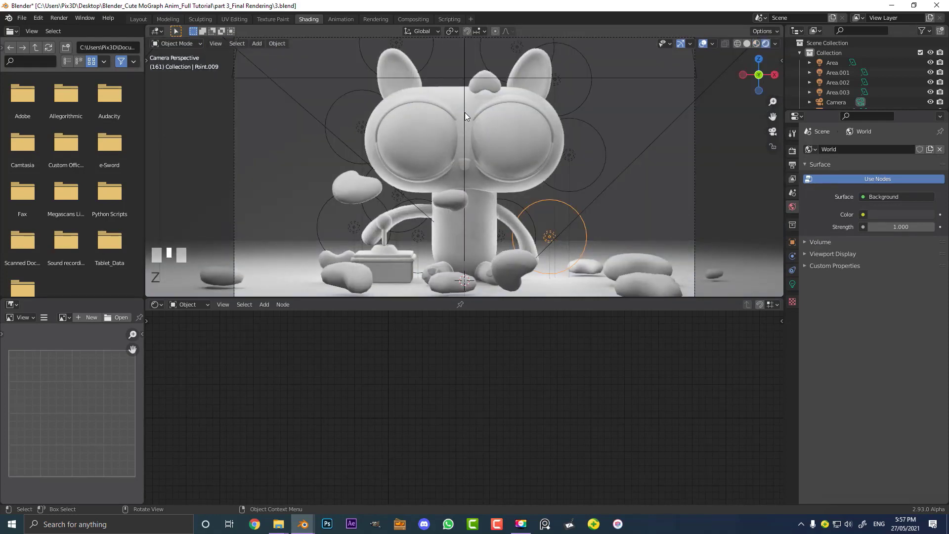
Select the cat's head and set the skin_1 material's base color to purple
{"action": "scroll", "coordinate": [468, 111], "scroll_direction": "up", "scroll_amount": 2}
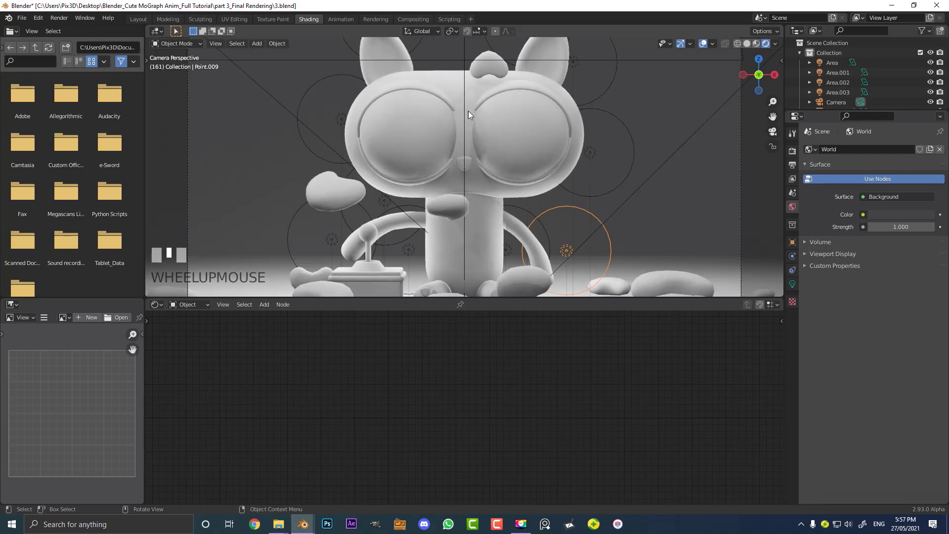
{"action": "left_click", "coordinate": [438, 72]}
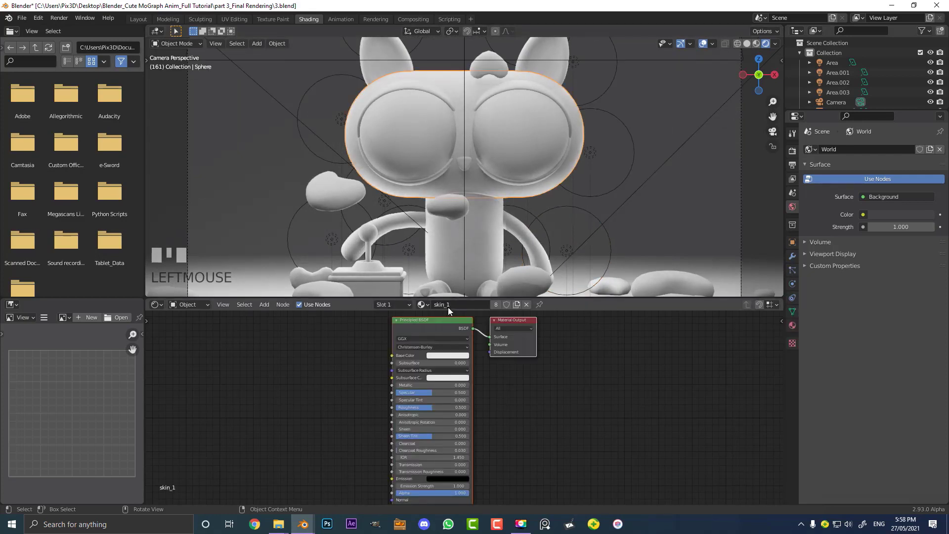
{"action": "scroll", "coordinate": [389, 357], "scroll_direction": "up", "scroll_amount": 3}
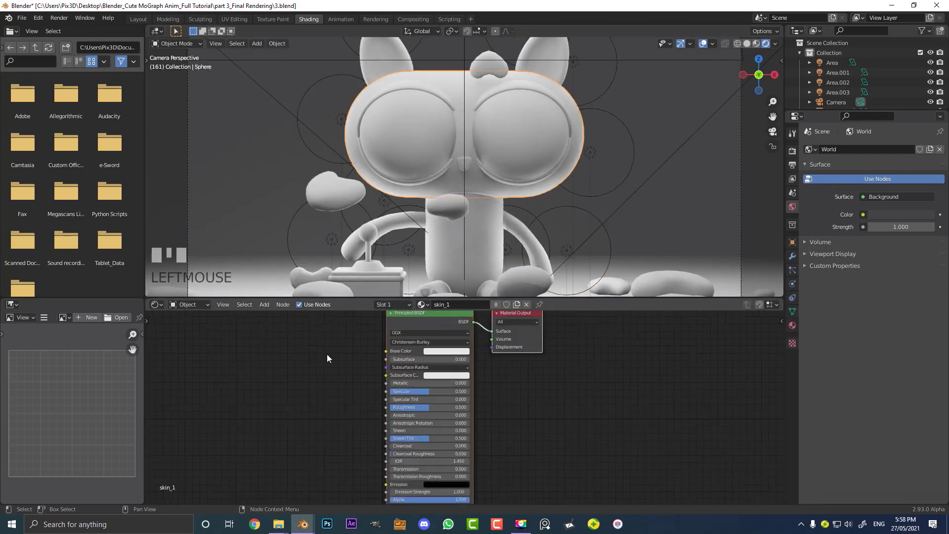
{"action": "left_click", "coordinate": [456, 354]}
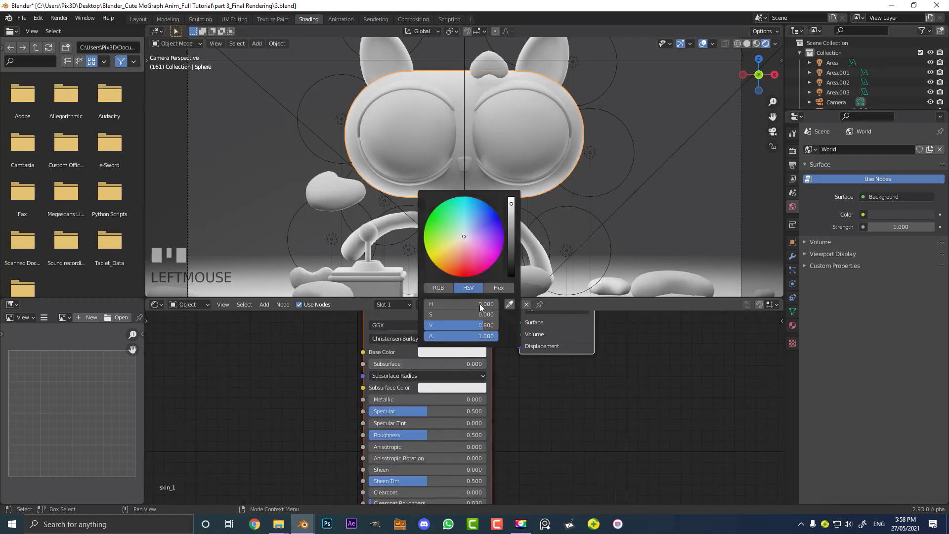
{"action": "left_click", "coordinate": [497, 235]}
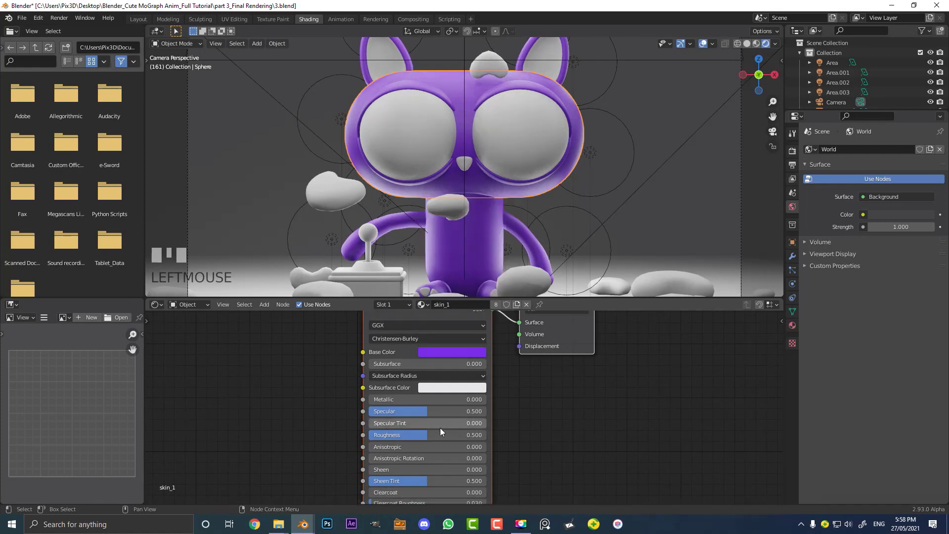
Lower skin_1's roughness to about 0.445 and set its subsurface to 0.1
{"action": "mouse_move", "coordinate": [427, 435]}
{"action": "left_mouse_down"}
{"action": "mouse_move", "coordinate": [409, 436]}
{"action": "mouse_move", "coordinate": [420, 435]}
{"action": "left_mouse_up"}
{"action": "left_click", "coordinate": [410, 364]}
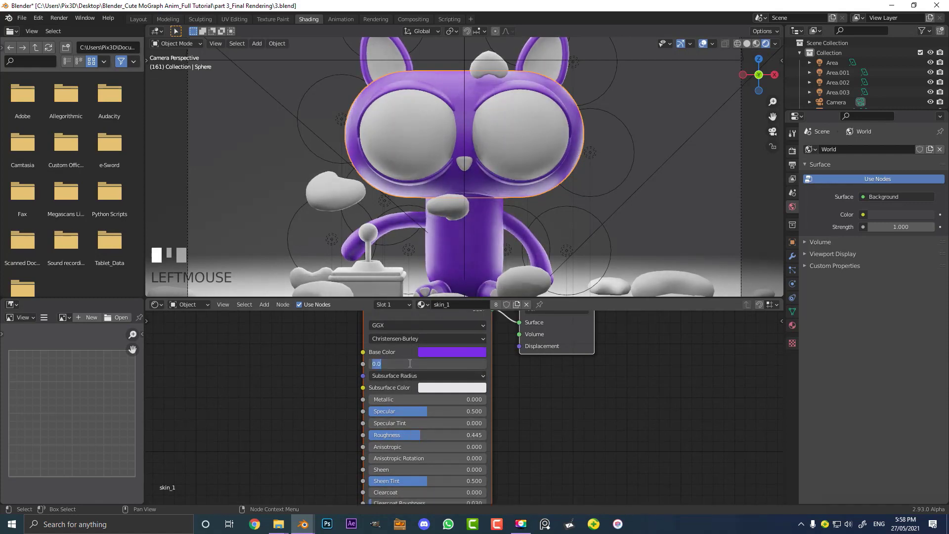
{"action": "type", "text": ".1"}
{"action": "key", "text": "Return"}
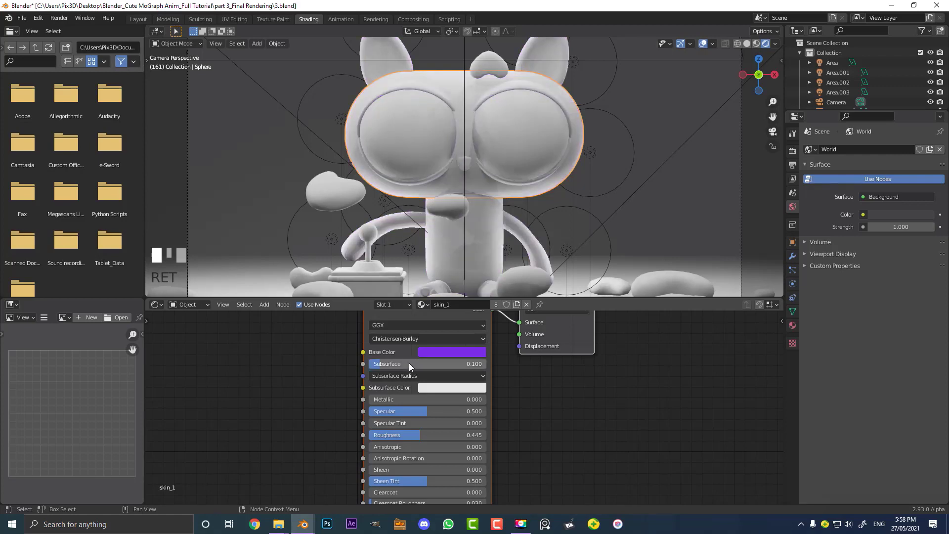
Select the ear object and set the SKIN_2 material's base color to pink
{"action": "scroll", "coordinate": [471, 226], "scroll_direction": "down", "scroll_amount": 1}
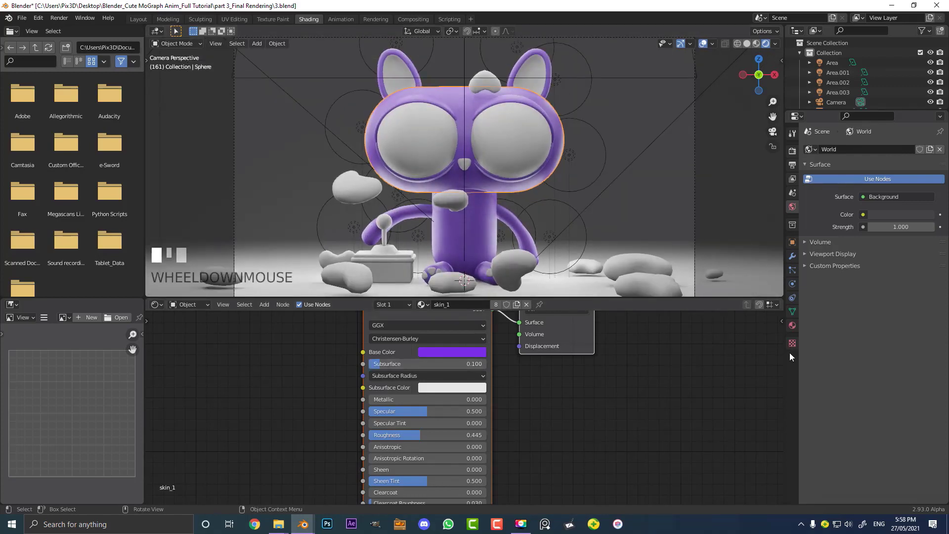
{"action": "left_click", "coordinate": [792, 325]}
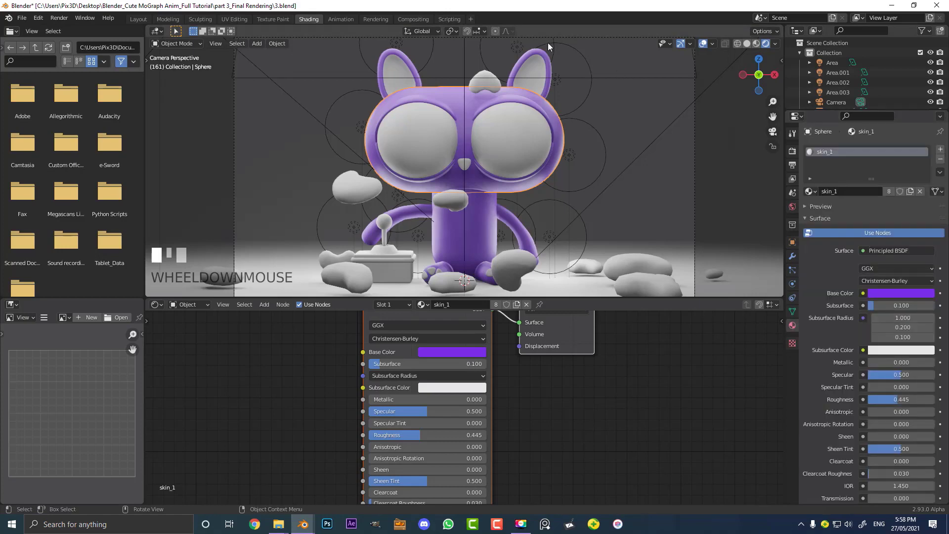
{"action": "left_click", "coordinate": [535, 55]}
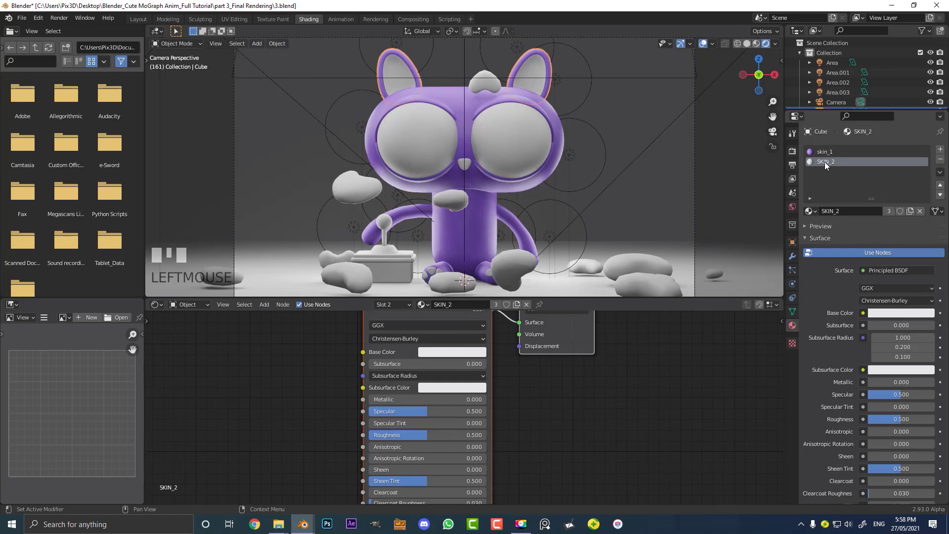
{"action": "left_click", "coordinate": [432, 352]}
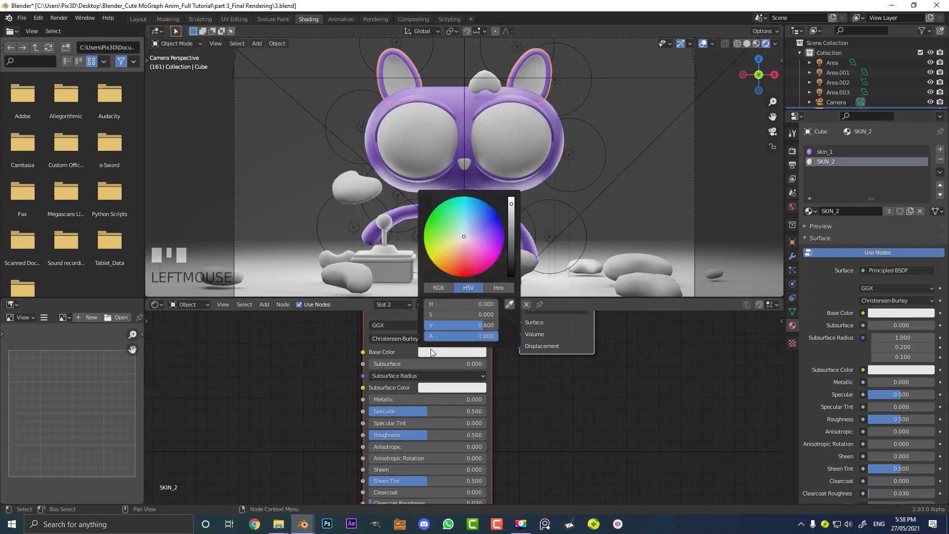
{"action": "left_click", "coordinate": [471, 257]}
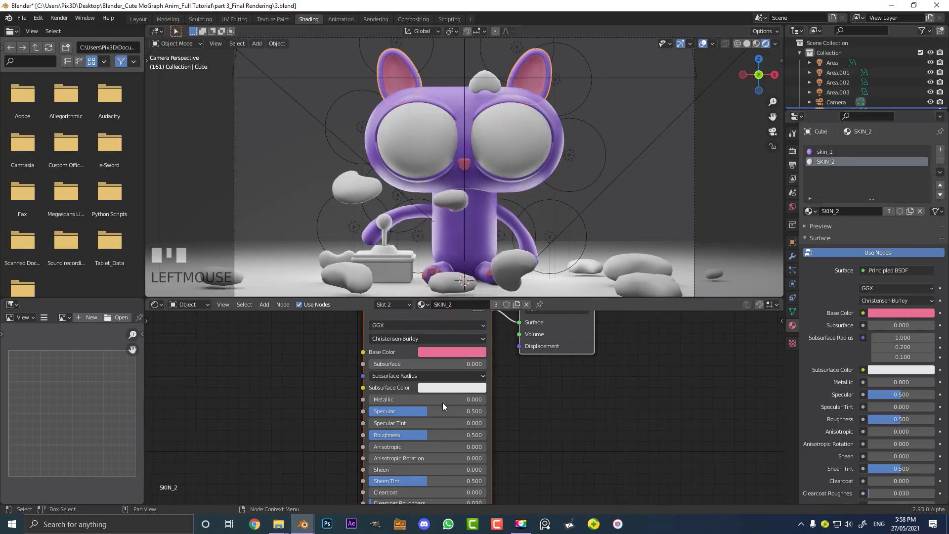
Lower SKIN_2's roughness to about 0.332 and set its subsurface to 0.1
{"action": "left_click_drag", "start_coordinate": [430, 437], "coordinate": [411, 437]}
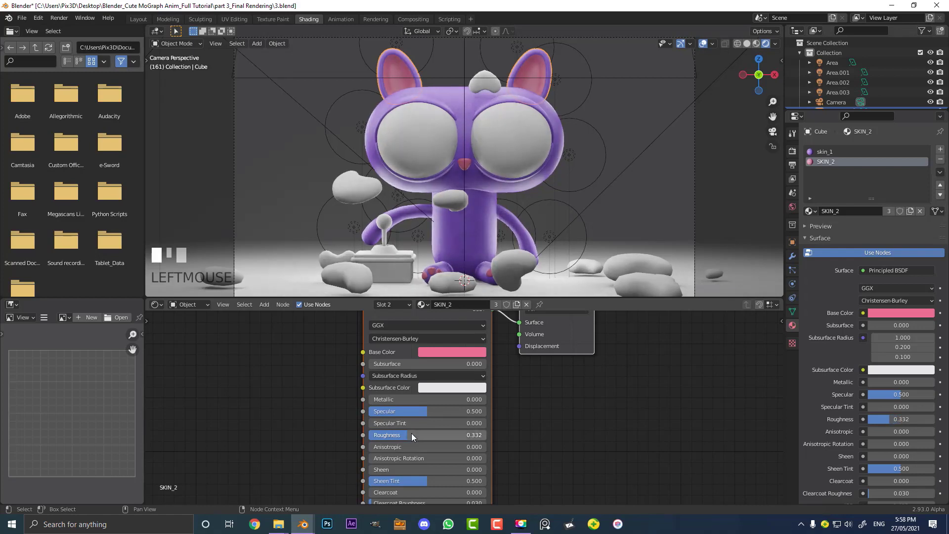
{"action": "left_click", "coordinate": [410, 364]}
{"action": "type", "text": ".1"}
{"action": "key", "text": "Return"}
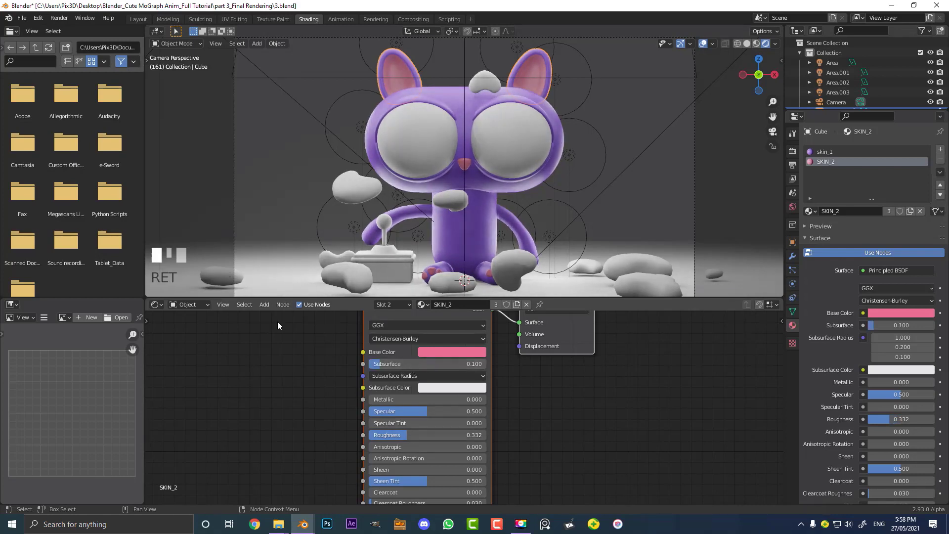
Select the eye object and set the eye material's roughness to 0
{"action": "scroll", "coordinate": [479, 141], "scroll_direction": "up", "scroll_amount": 2}
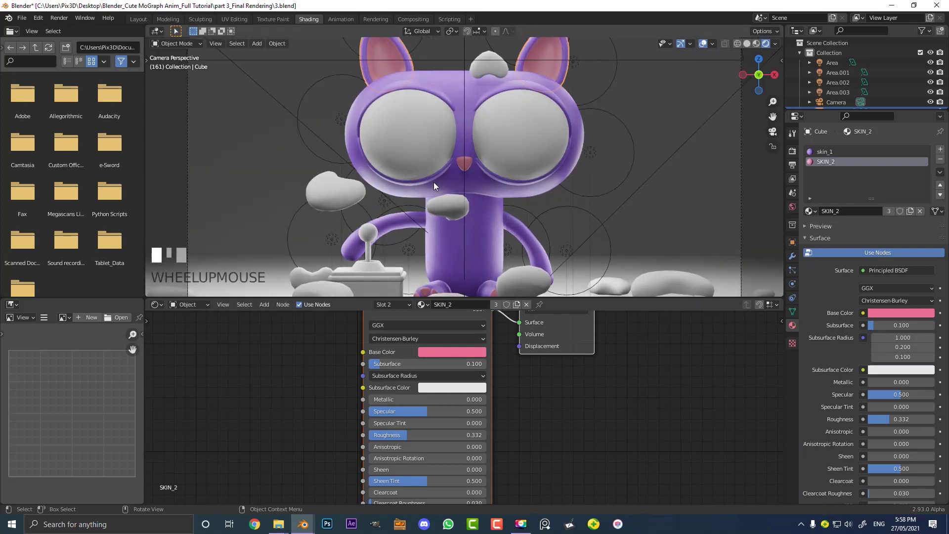
{"action": "left_click", "coordinate": [538, 136]}
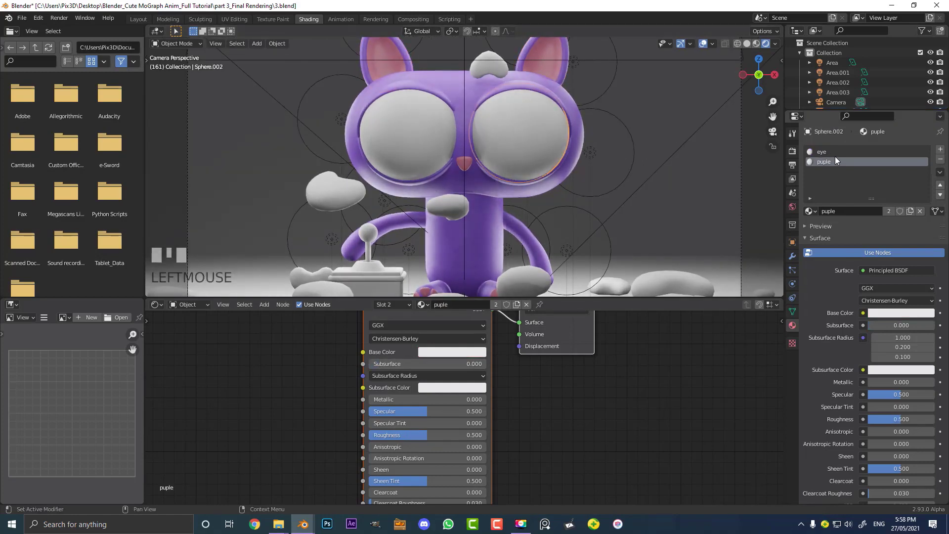
{"action": "left_click", "coordinate": [822, 151]}
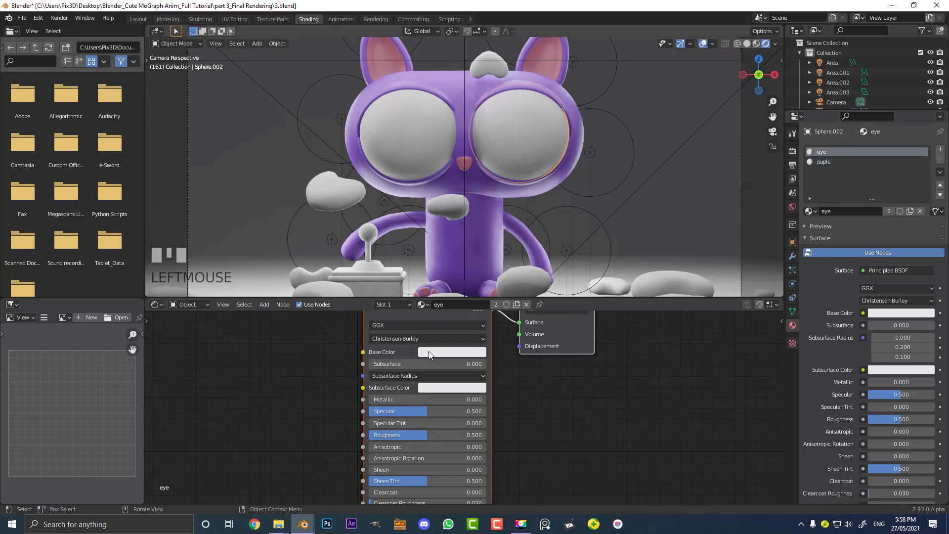
{"action": "left_click_drag", "start_coordinate": [427, 436], "coordinate": [363, 439]}
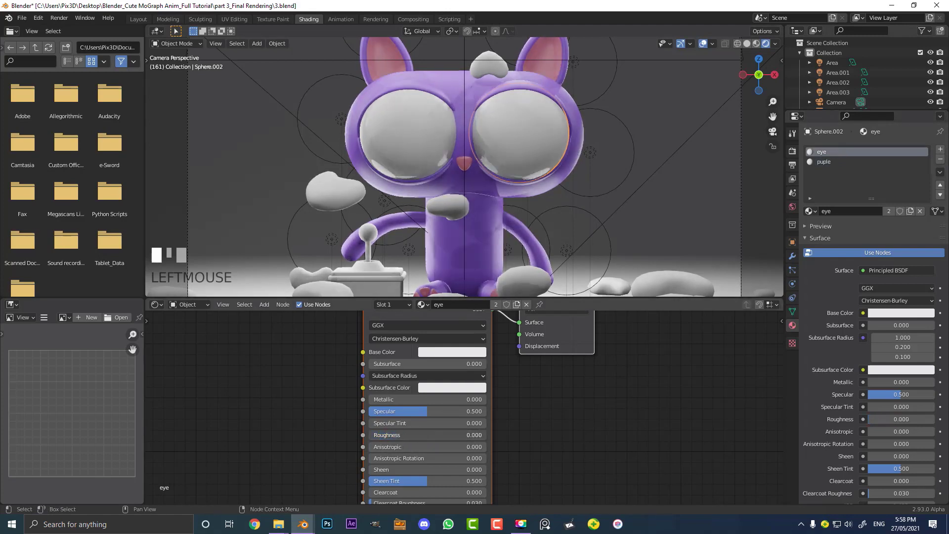
Set the puple material's base color to a near-black dark purple
{"action": "left_click", "coordinate": [824, 162]}
{"action": "left_click", "coordinate": [446, 350]}
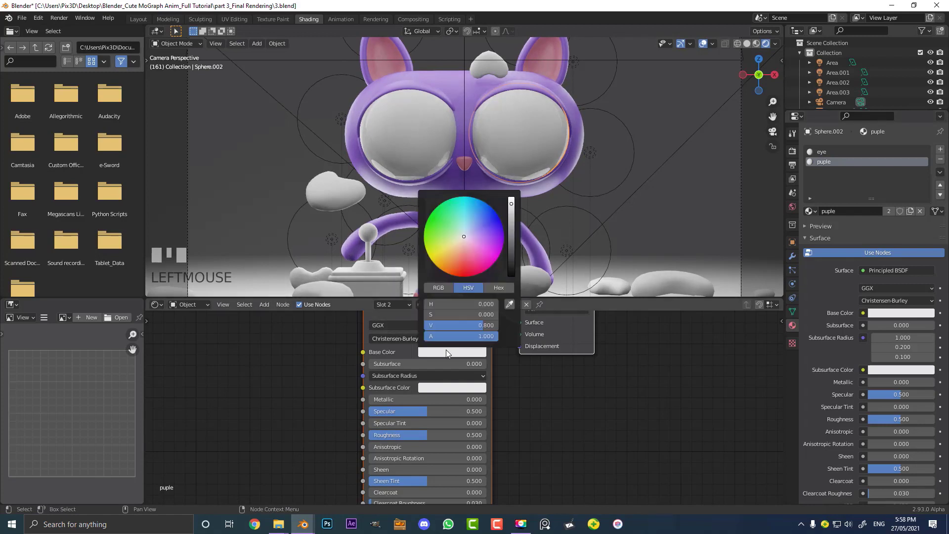
{"action": "left_click_drag", "start_coordinate": [513, 249], "coordinate": [512, 273]}
{"action": "left_click", "coordinate": [492, 233]}
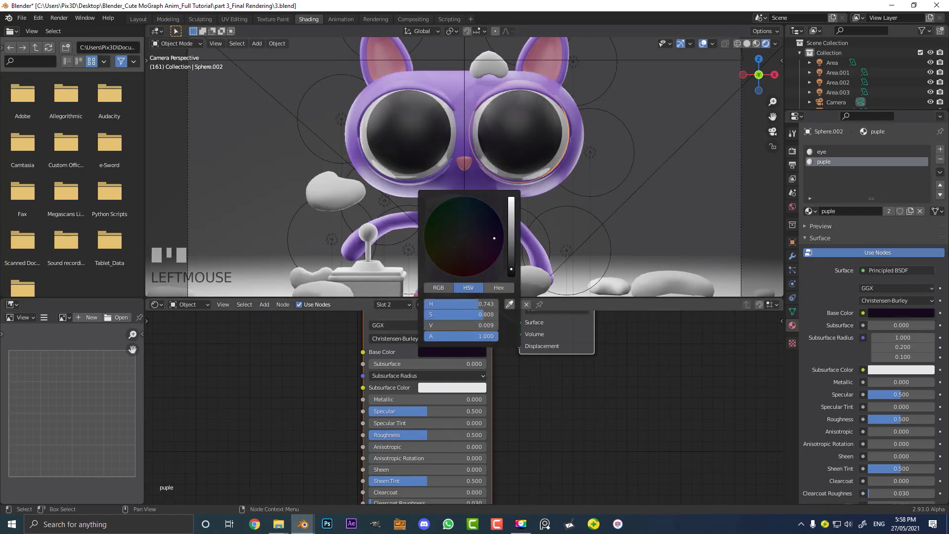
Set puple's roughness to 0 and brighten its base color slightly
{"action": "left_click_drag", "start_coordinate": [420, 435], "coordinate": [365, 435]}
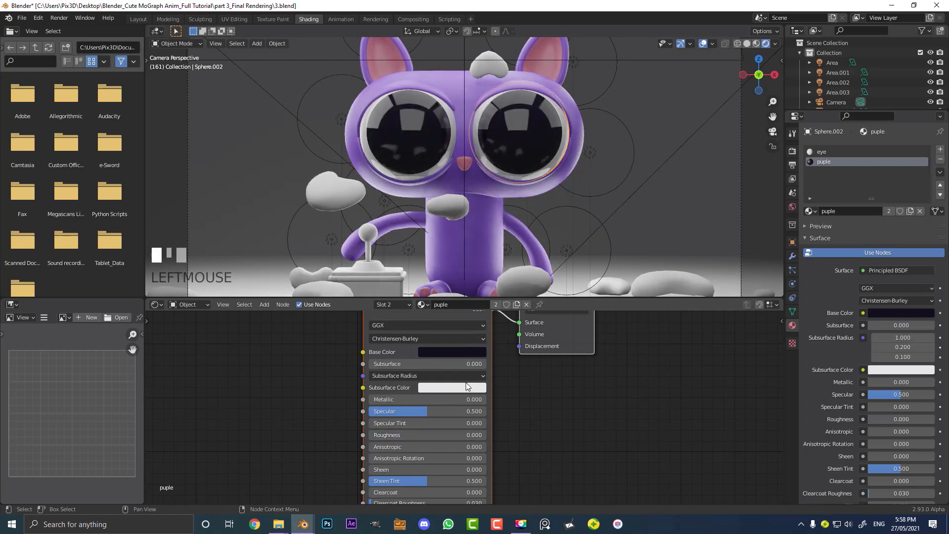
{"action": "left_click", "coordinate": [464, 352]}
{"action": "left_click_drag", "start_coordinate": [511, 264], "coordinate": [512, 259]}
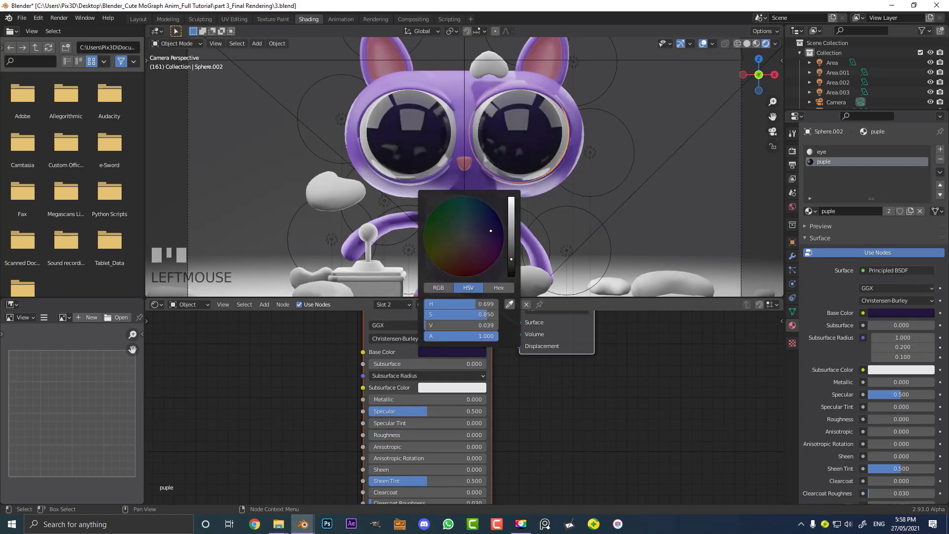
Select a heart object and set the hearts material's base color to red
{"action": "scroll", "coordinate": [391, 151], "scroll_direction": "down", "scroll_amount": 4}
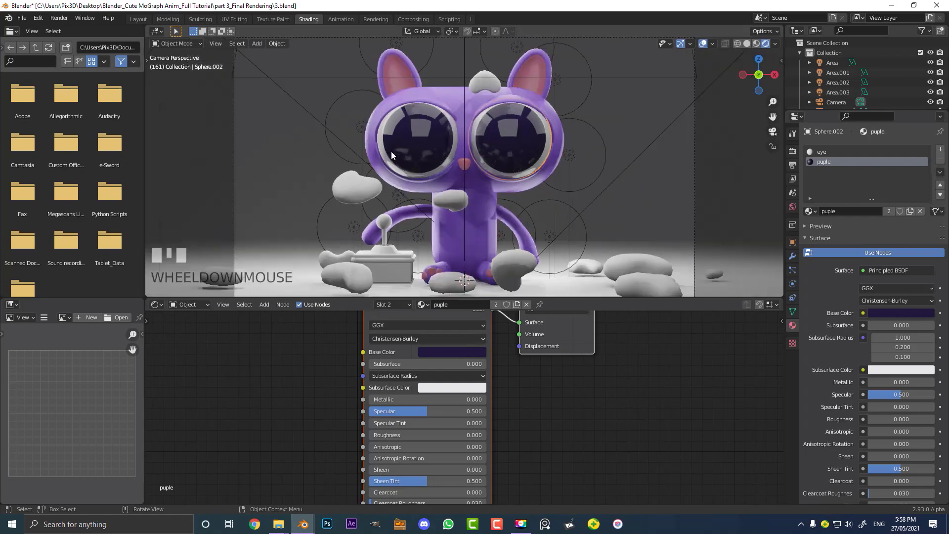
{"action": "left_click", "coordinate": [378, 184]}
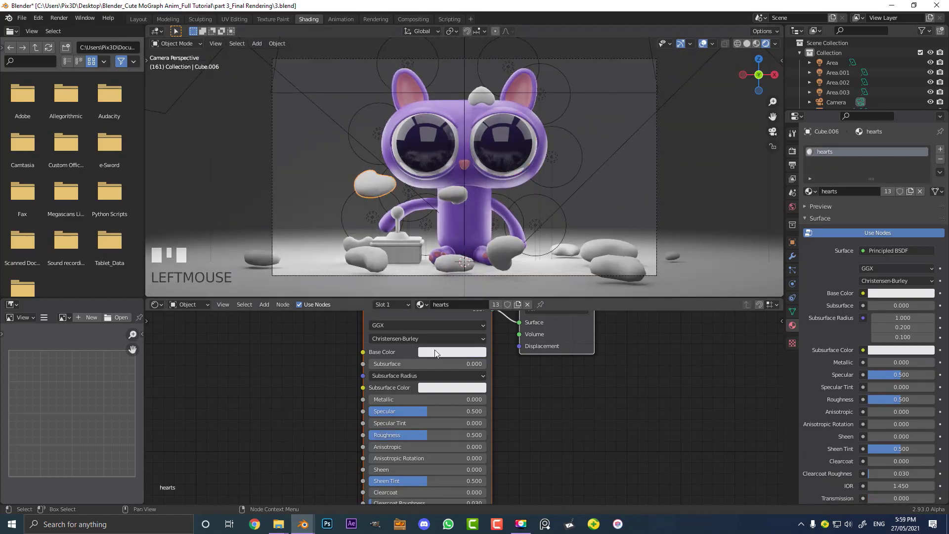
{"action": "left_click", "coordinate": [435, 351]}
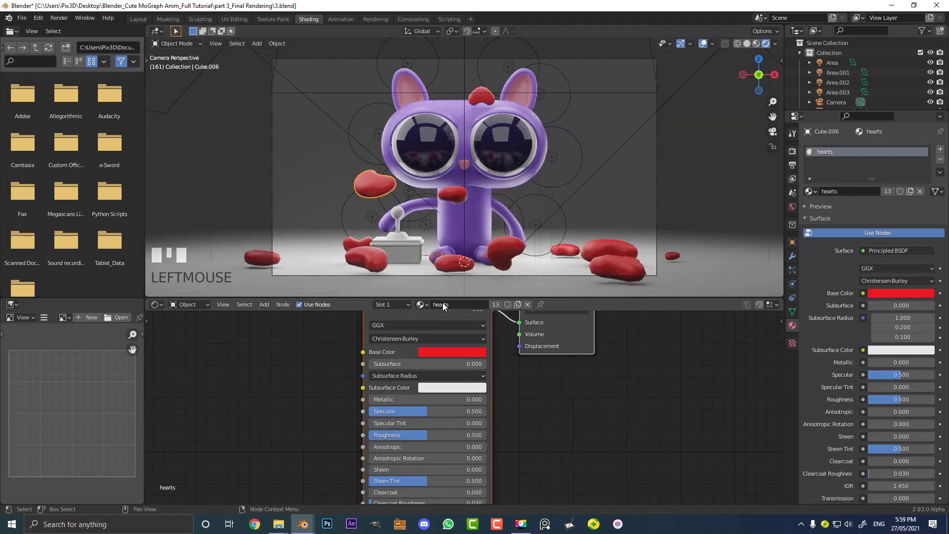
Set the hearts material's roughness to about 0.295 and its subsurface to 0.05
{"action": "scroll", "coordinate": [426, 438], "scroll_direction": "up", "scroll_amount": 1}
{"action": "left_click_drag", "start_coordinate": [426, 438], "coordinate": [398, 439]}
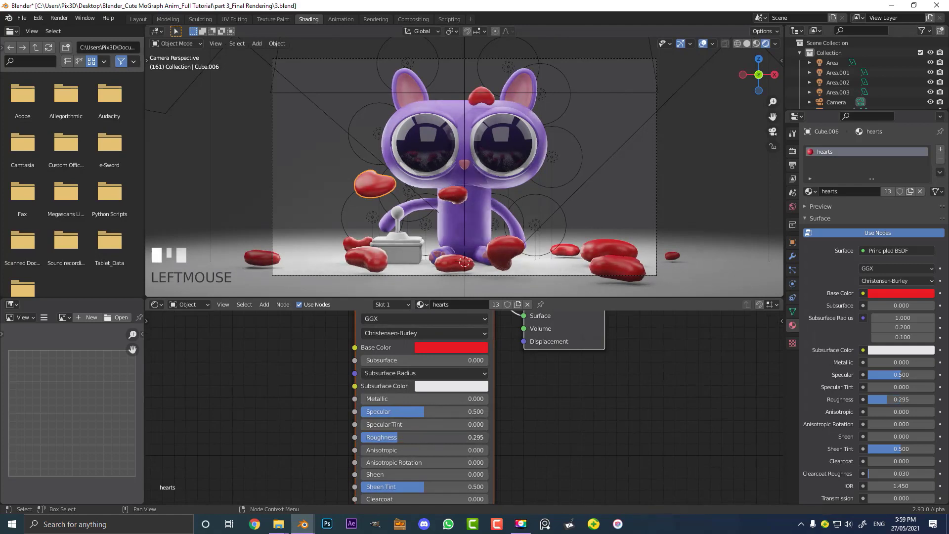
{"action": "scroll", "coordinate": [385, 365], "scroll_direction": "up", "scroll_amount": 1}
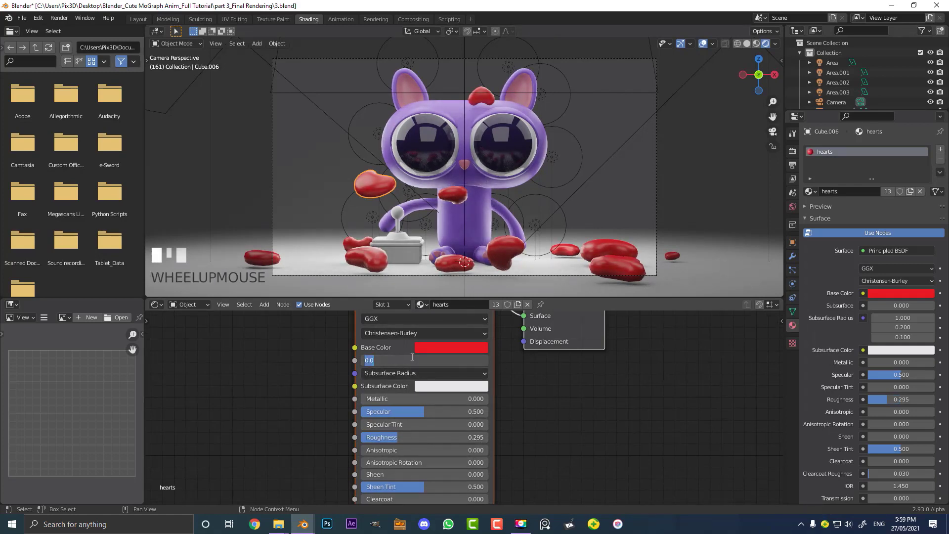
{"action": "key", "text": "Return"}
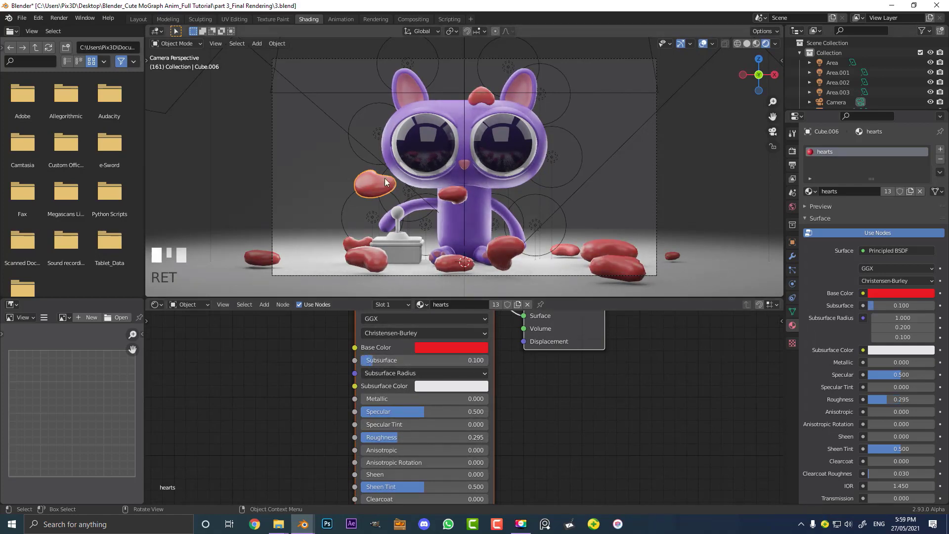
{"action": "scroll", "coordinate": [301, 207], "scroll_direction": "up", "scroll_amount": 3}
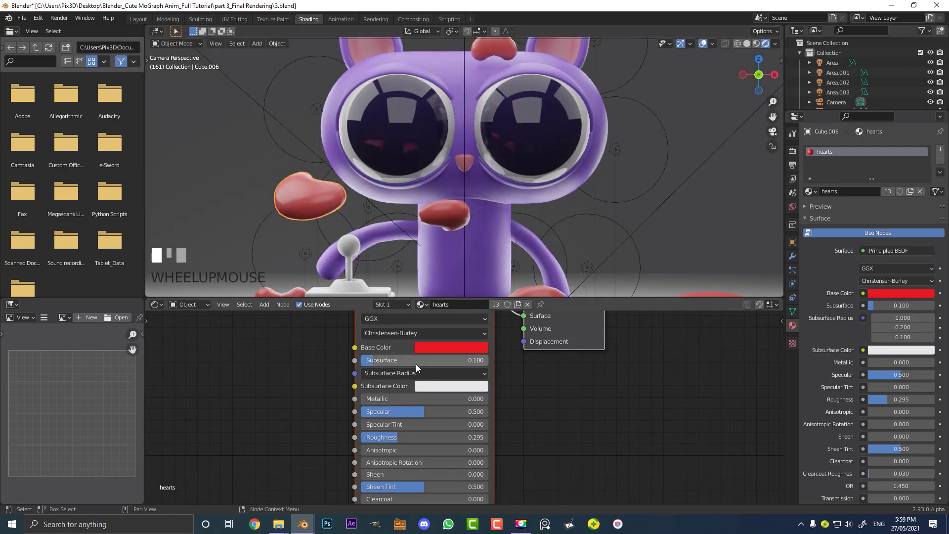
{"action": "left_click_drag", "start_coordinate": [417, 361], "coordinate": [410, 361]}
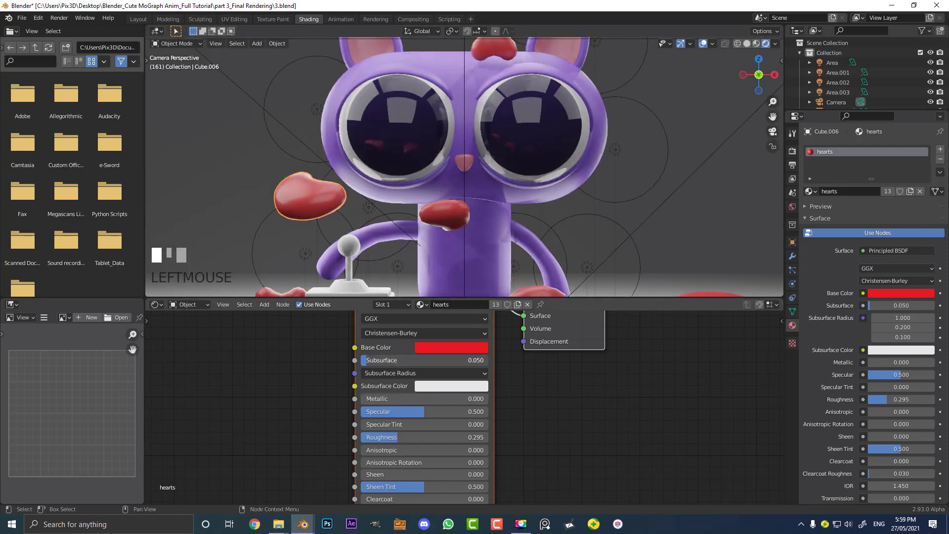
Select the box and set its box material's base color to orange
{"action": "scroll", "coordinate": [392, 177], "scroll_direction": "down", "scroll_amount": 3}
{"action": "middle_click_drag", "start_coordinate": [409, 247], "coordinate": [430, 203], "text": "shift"}
{"action": "scroll", "coordinate": [374, 224], "scroll_direction": "up", "scroll_amount": 3}
{"action": "left_click", "coordinate": [374, 219]}
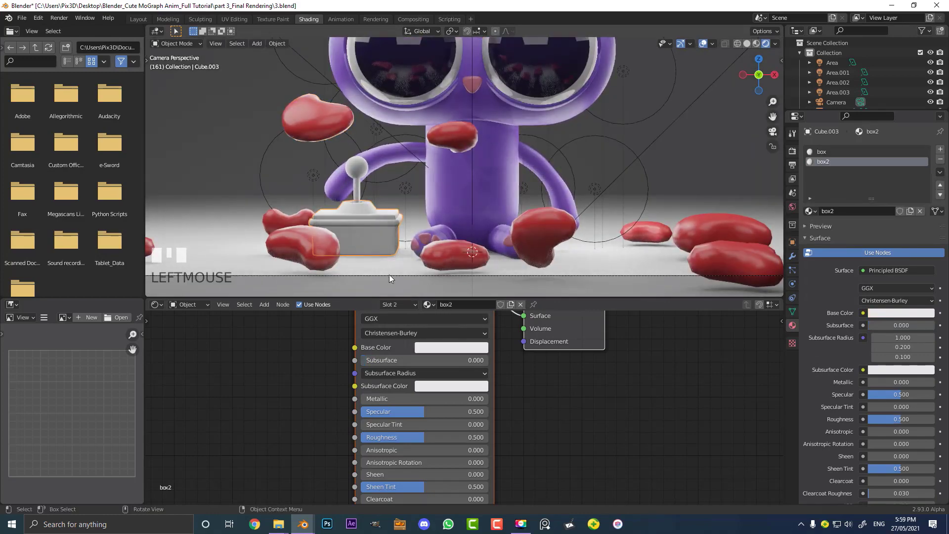
{"action": "left_click", "coordinate": [822, 152]}
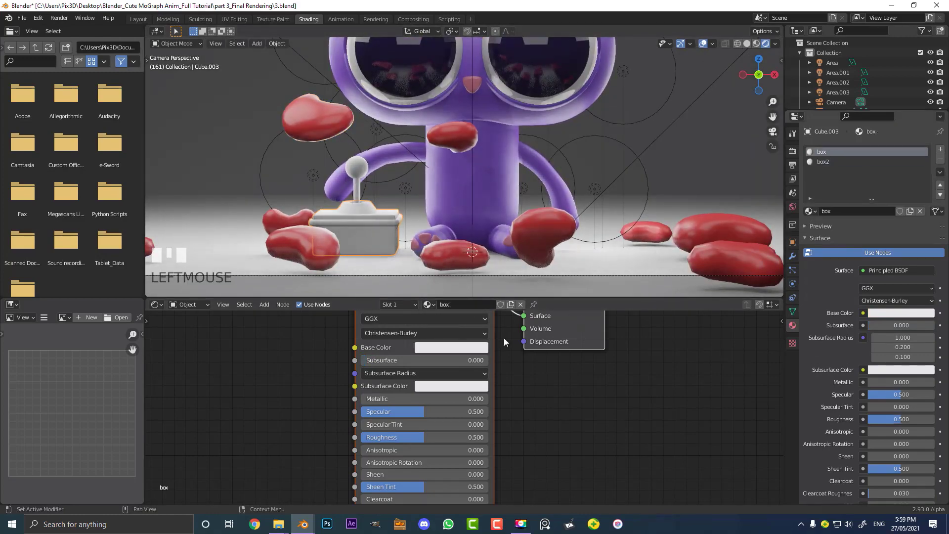
{"action": "left_click", "coordinate": [451, 347]}
{"action": "left_click", "coordinate": [454, 256]}
{"action": "left_click_drag", "start_coordinate": [454, 257], "coordinate": [458, 263]}
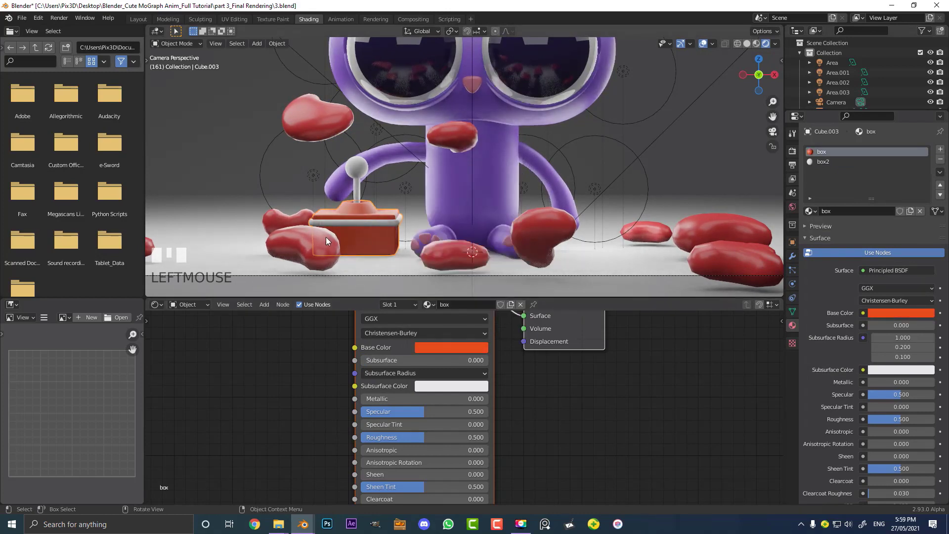
Set the box2 material's base color to red
{"action": "left_click", "coordinate": [835, 162]}
{"action": "left_click", "coordinate": [451, 347]}
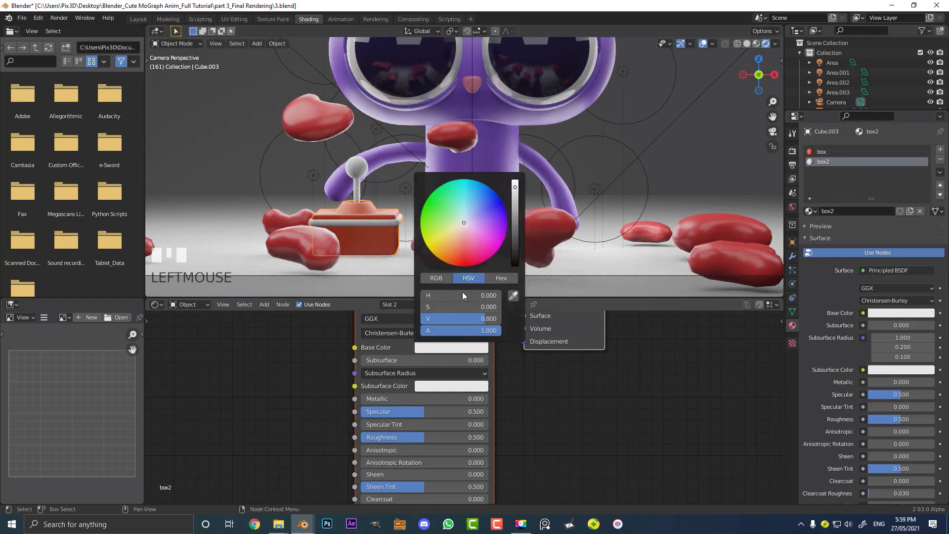
{"action": "left_click_drag", "start_coordinate": [470, 259], "coordinate": [468, 259]}
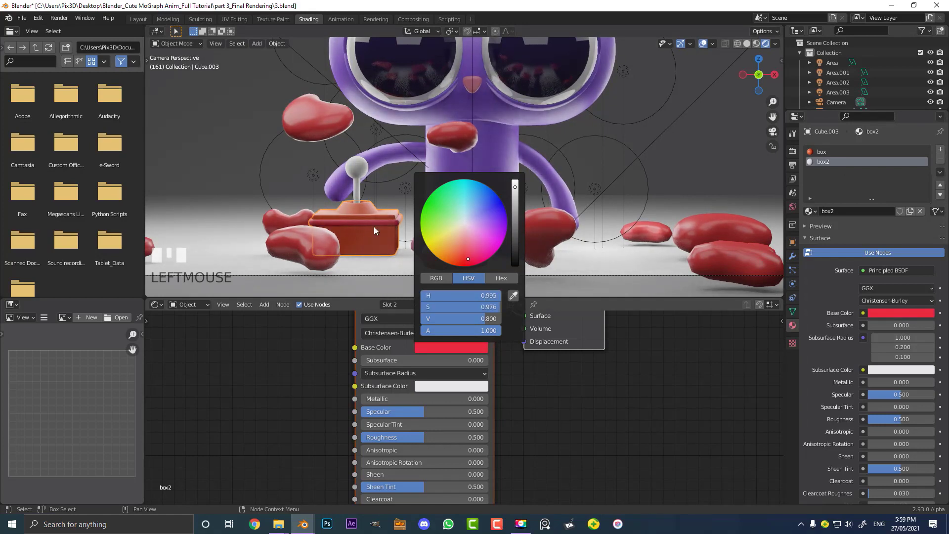
Select the joystick and set its ball material's base color to green and roughness to 0.3
{"action": "left_click", "coordinate": [358, 165]}
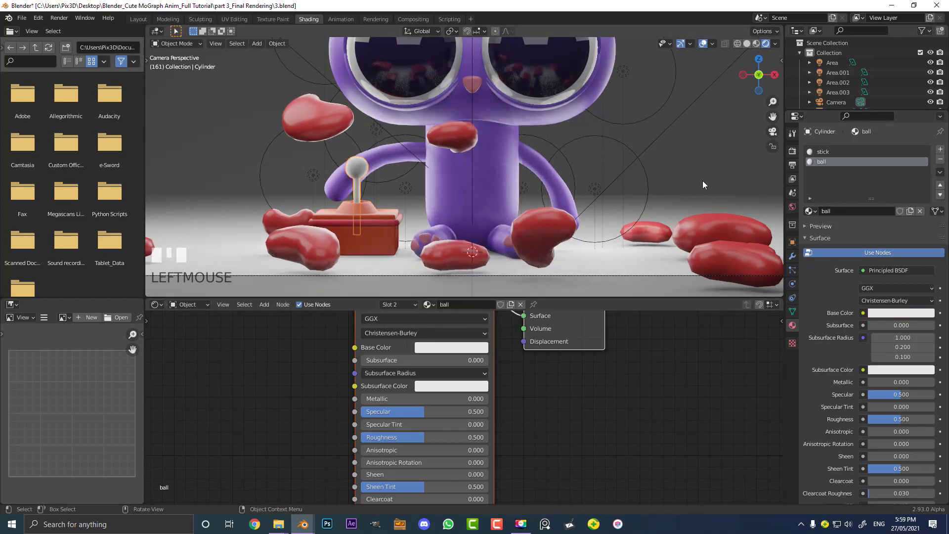
{"action": "left_click", "coordinate": [440, 348]}
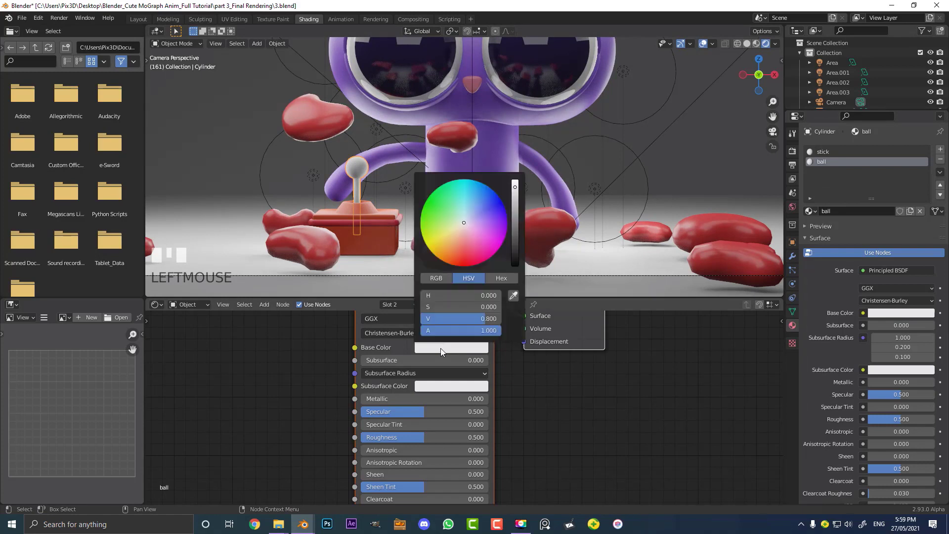
{"action": "left_click", "coordinate": [439, 221]}
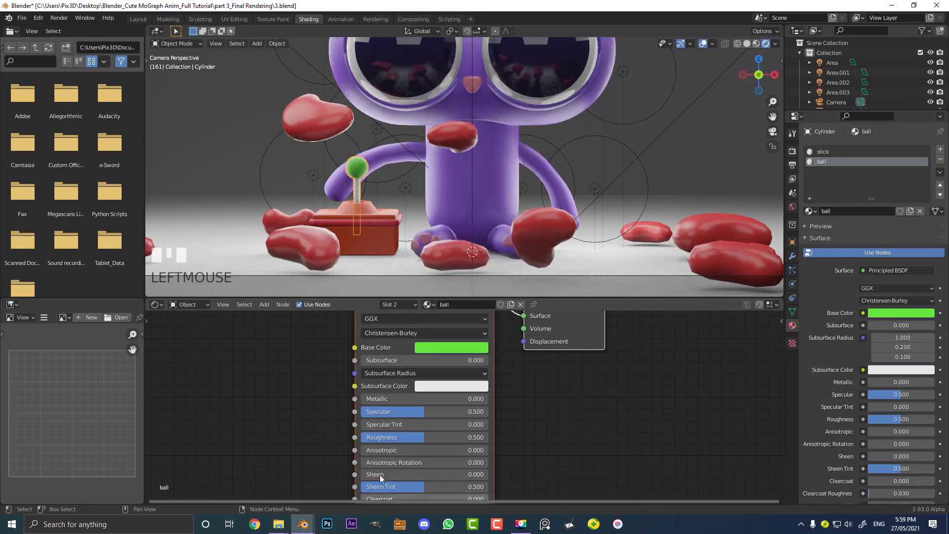
{"action": "left_click_drag", "start_coordinate": [415, 436], "coordinate": [400, 441]}
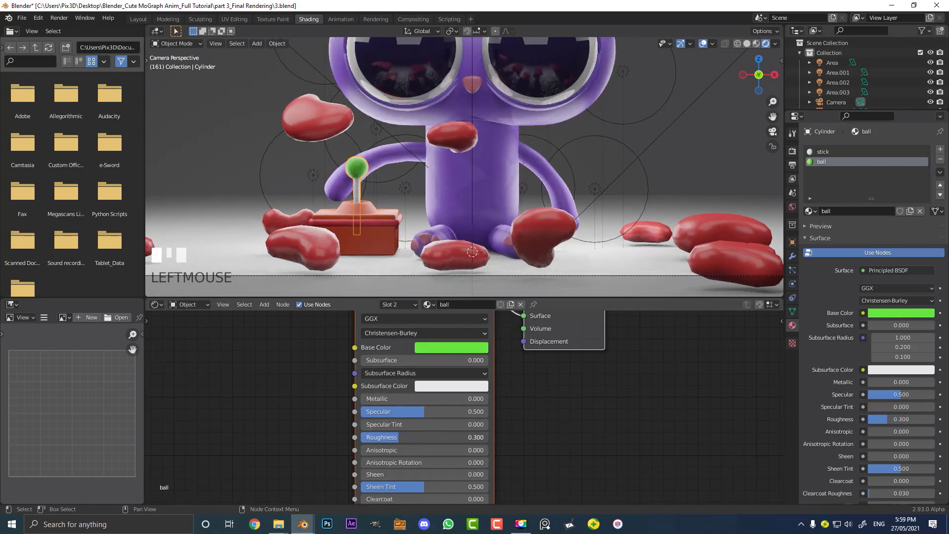
Set the joystick's stick material base color to blue
{"action": "left_click", "coordinate": [833, 152]}
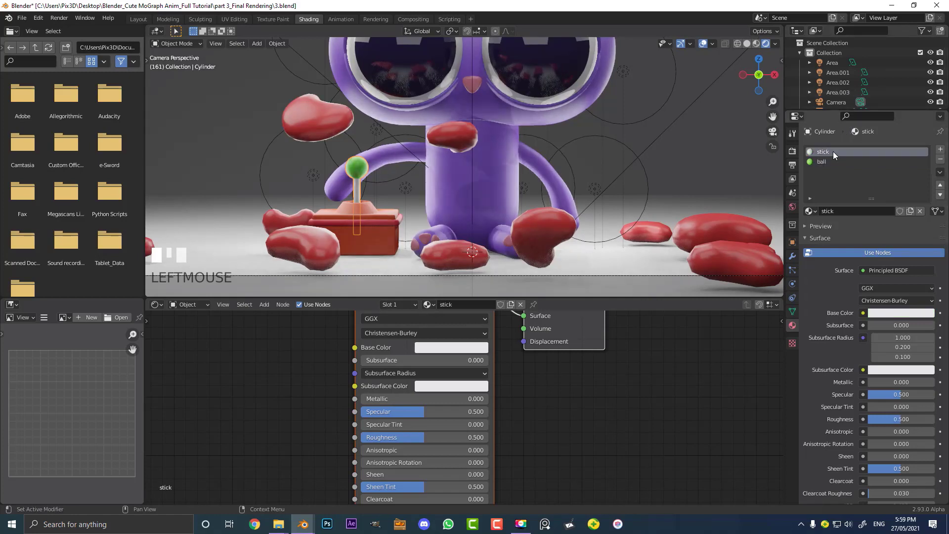
{"action": "left_click", "coordinate": [448, 348]}
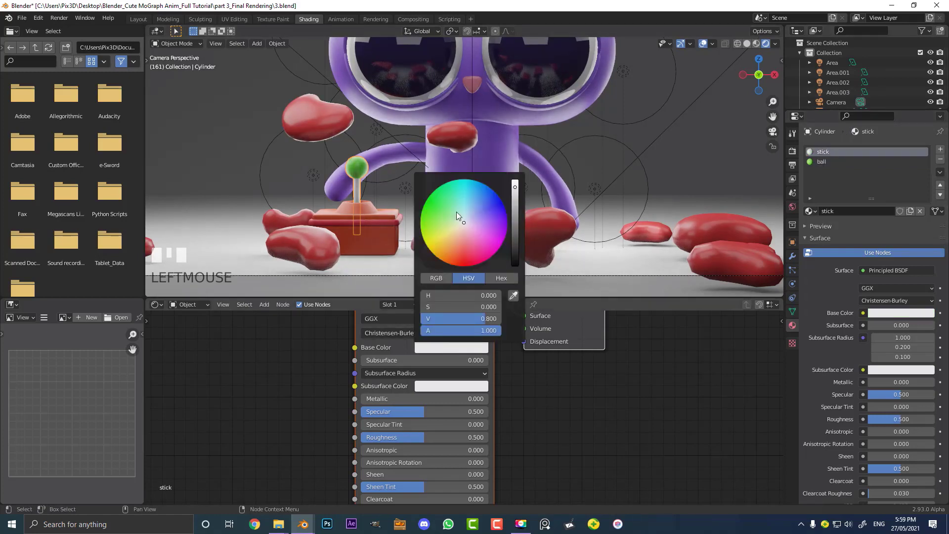
{"action": "left_click", "coordinate": [476, 201]}
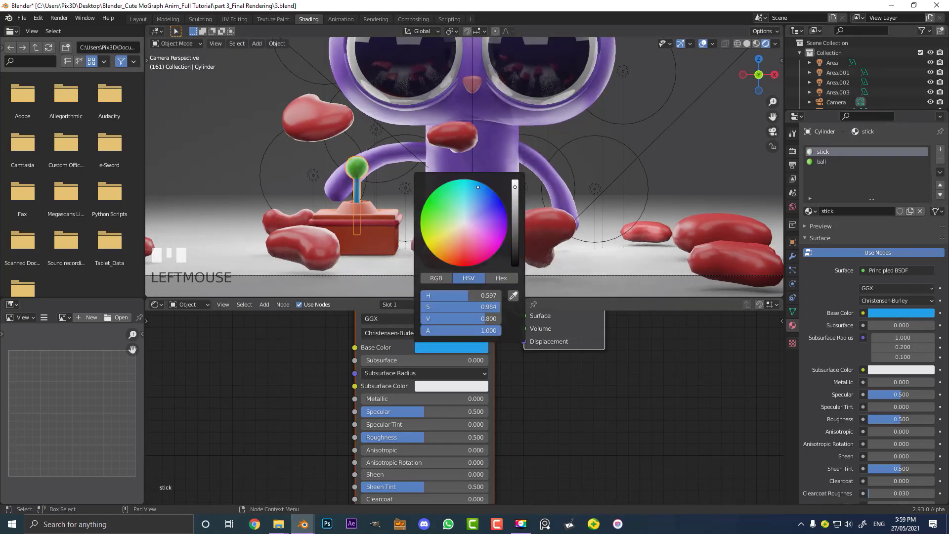
{"action": "scroll", "coordinate": [367, 146], "scroll_direction": "down", "scroll_amount": 2}
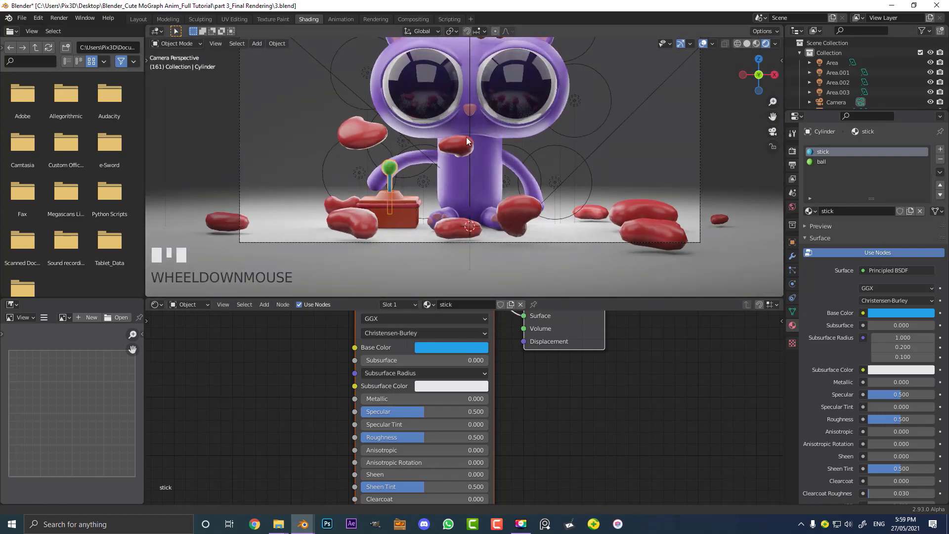
{"action": "middle_click_drag", "start_coordinate": [466, 138], "coordinate": [463, 163], "text": "shift"}
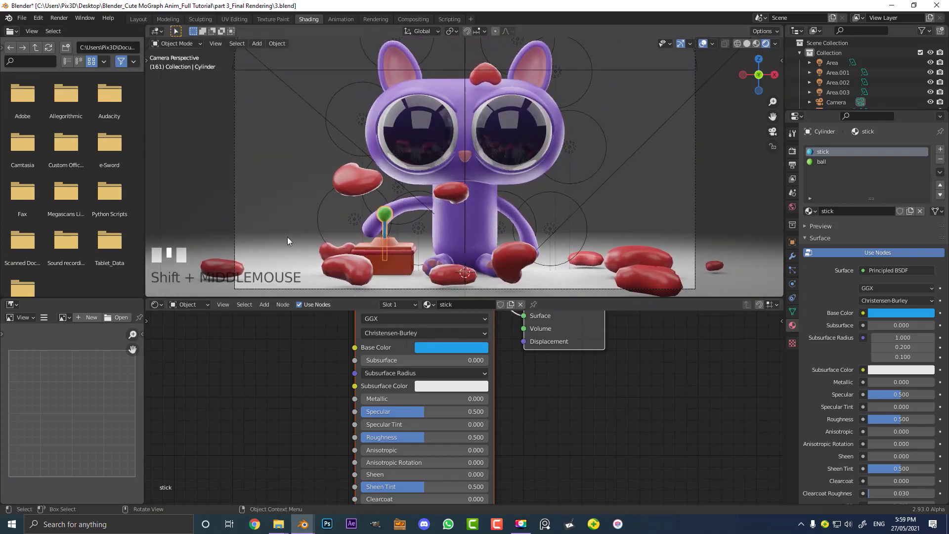
Select the floor plane and set the floor material's base color to a dark orange-brown
{"action": "left_click", "coordinate": [288, 249]}
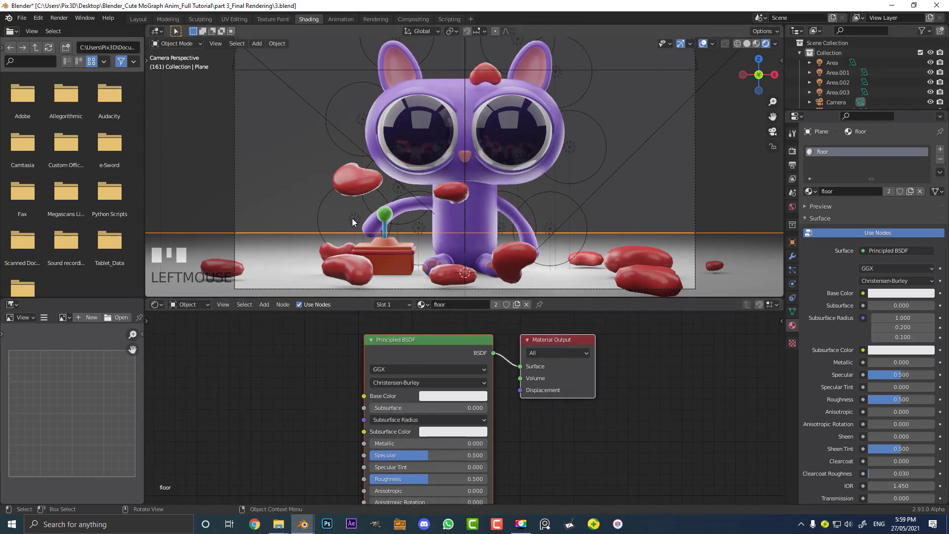
{"action": "left_click", "coordinate": [437, 394]}
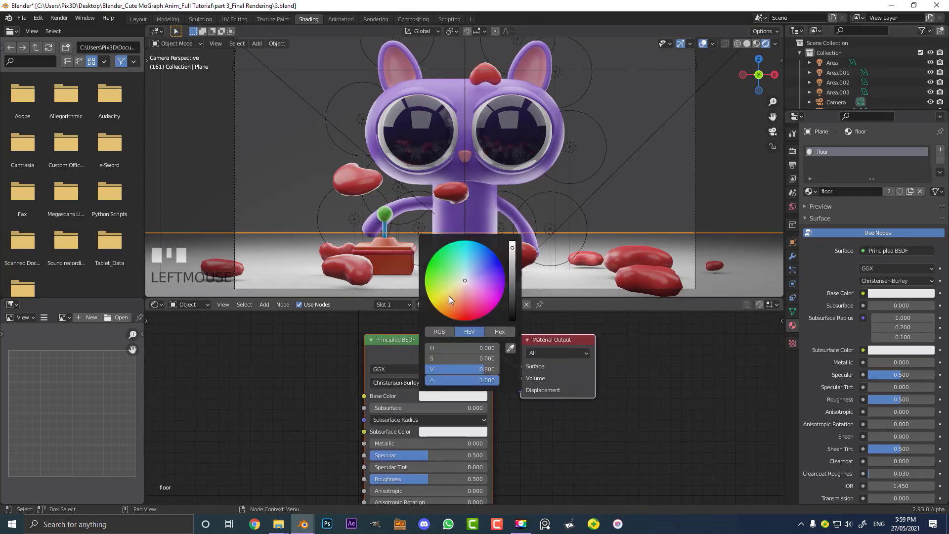
{"action": "mouse_move", "coordinate": [449, 295]}
{"action": "left_mouse_down"}
{"action": "mouse_move", "coordinate": [460, 310]}
{"action": "mouse_move", "coordinate": [454, 301]}
{"action": "left_mouse_up"}
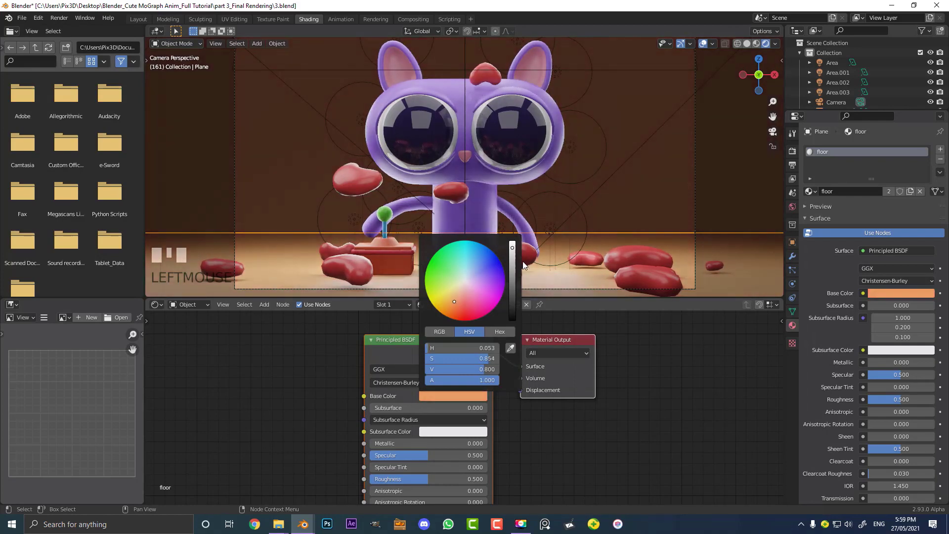
{"action": "scroll", "coordinate": [457, 300], "scroll_direction": "down", "scroll_amount": 10}
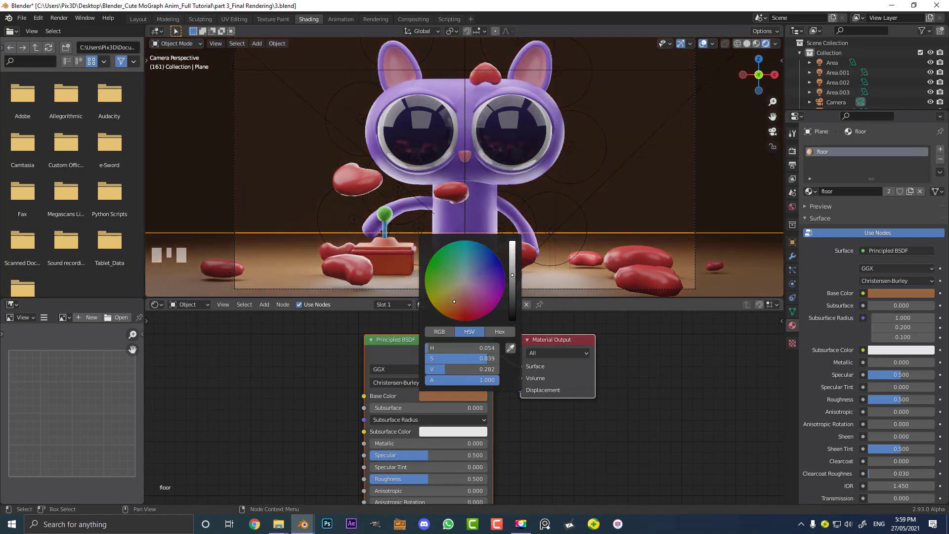
{"action": "left_click_drag", "start_coordinate": [459, 300], "coordinate": [457, 301]}
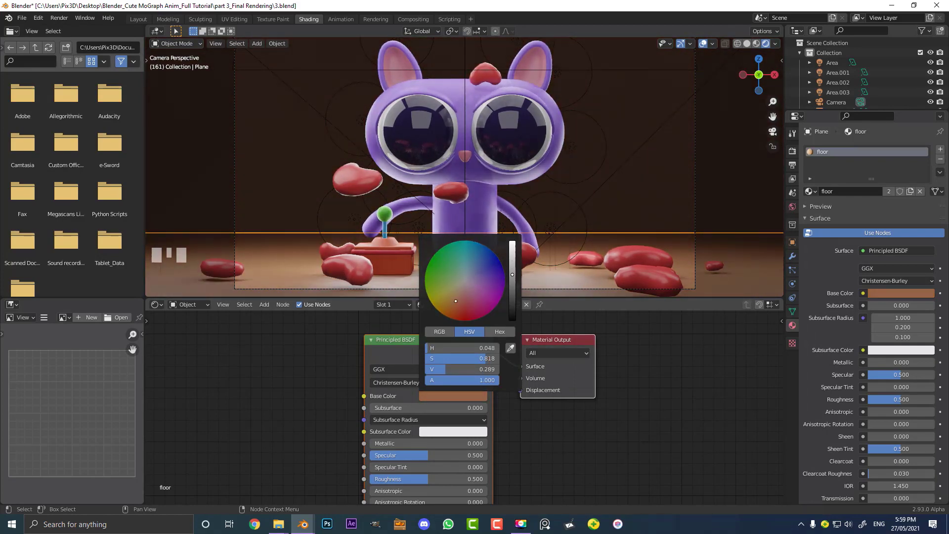
{"action": "scroll", "coordinate": [575, 159], "scroll_direction": "down", "scroll_amount": 3}
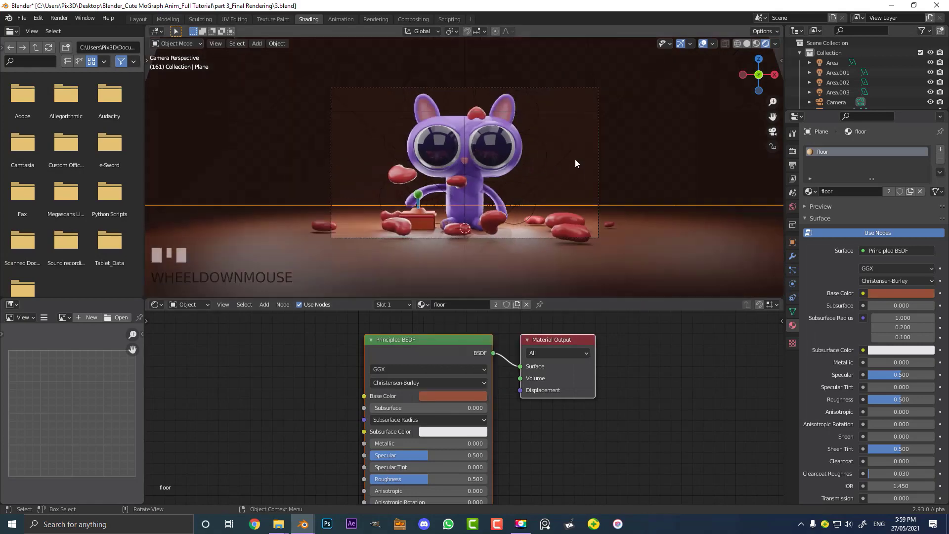
{"action": "scroll", "coordinate": [583, 186], "scroll_direction": "up", "scroll_amount": 5}
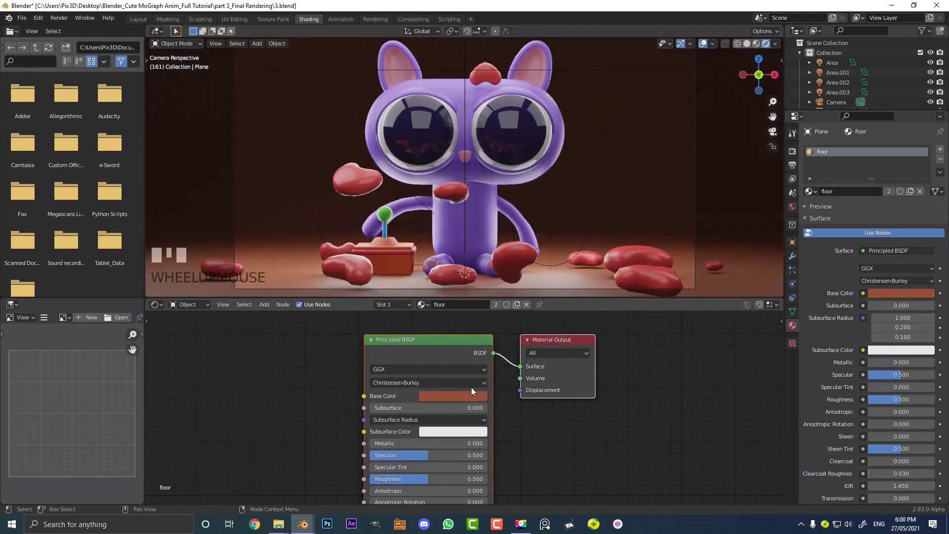
Brighten the floor's base color to an orange-brown with value about 0.524
{"action": "left_click", "coordinate": [453, 395]}
{"action": "left_click", "coordinate": [453, 301]}
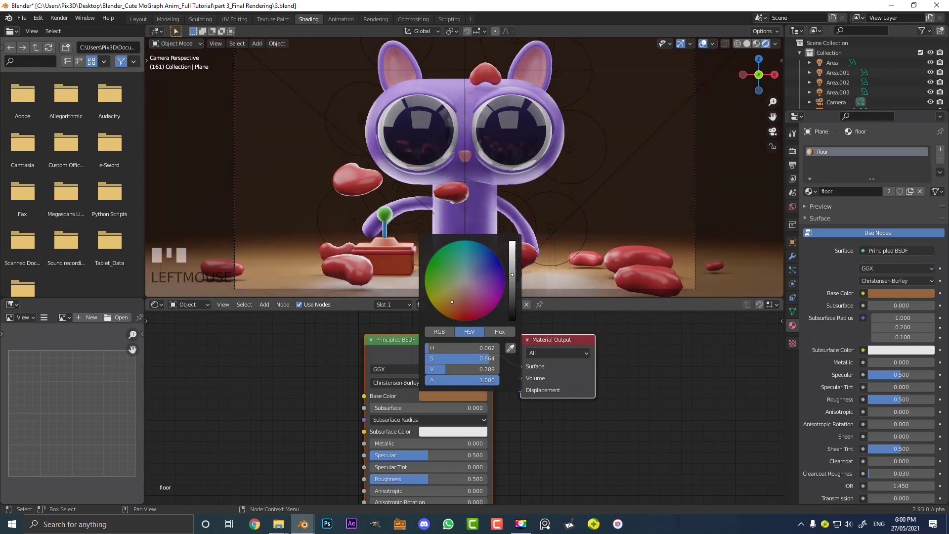
{"action": "left_click_drag", "start_coordinate": [514, 255], "coordinate": [512, 260]}
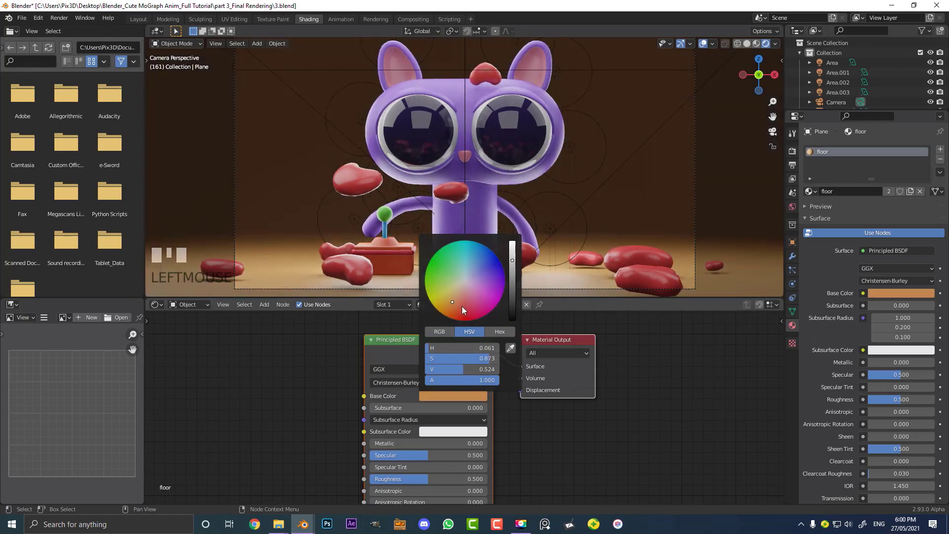
{"action": "left_click_drag", "start_coordinate": [462, 307], "coordinate": [457, 301]}
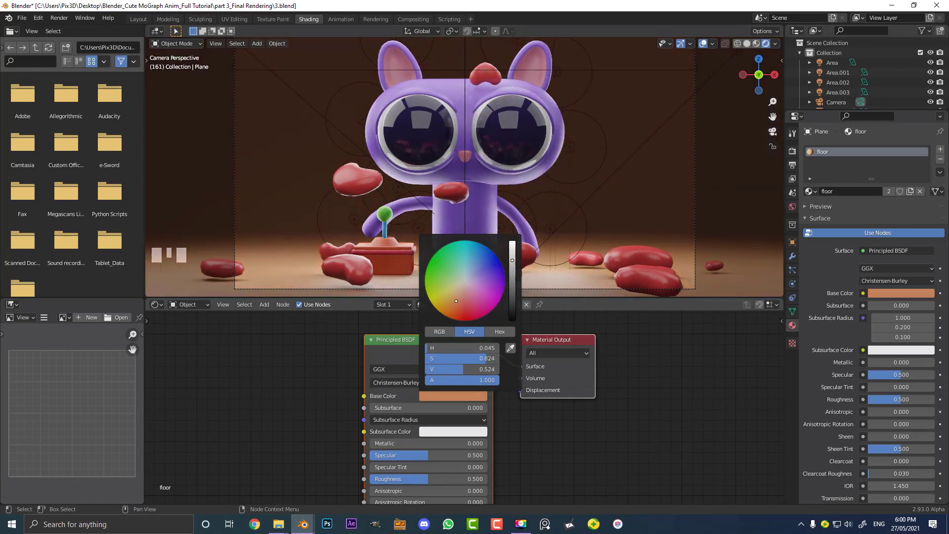
{"action": "scroll", "coordinate": [539, 159], "scroll_direction": "down", "scroll_amount": 2}
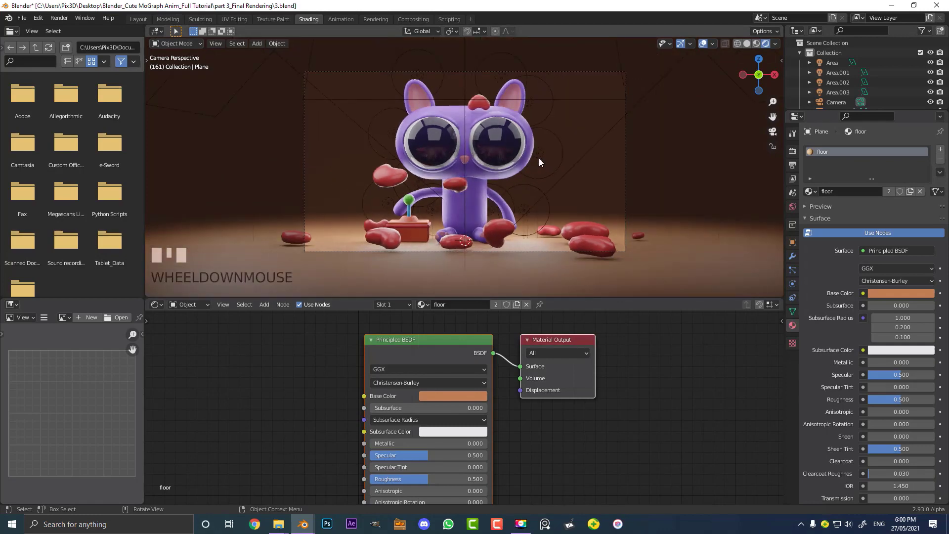
{"action": "scroll", "coordinate": [539, 162], "scroll_direction": "up", "scroll_amount": 2}
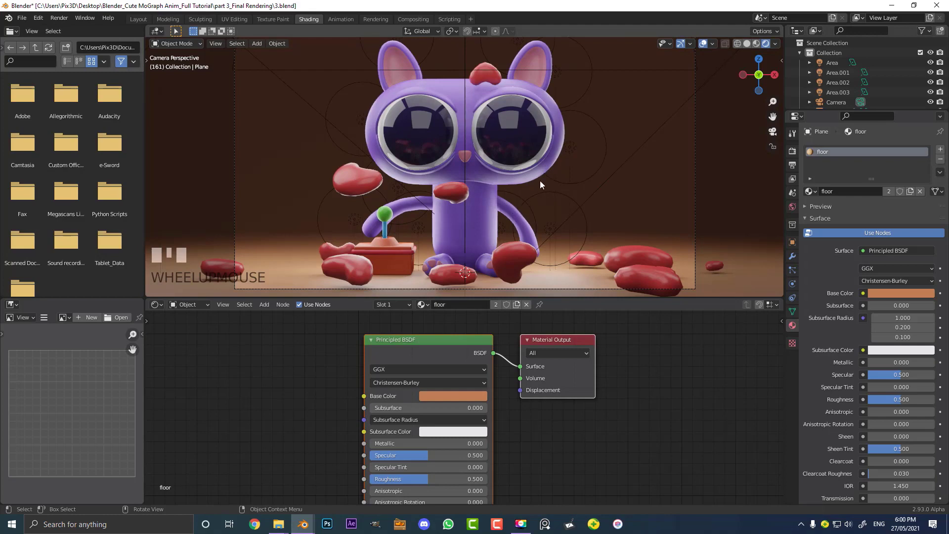
{"action": "scroll", "coordinate": [494, 153], "scroll_direction": "down", "scroll_amount": 2}
Switch to the Layout workspace, view the scene from the top, and add a Bezier curve
{"action": "left_click", "coordinate": [138, 19]}
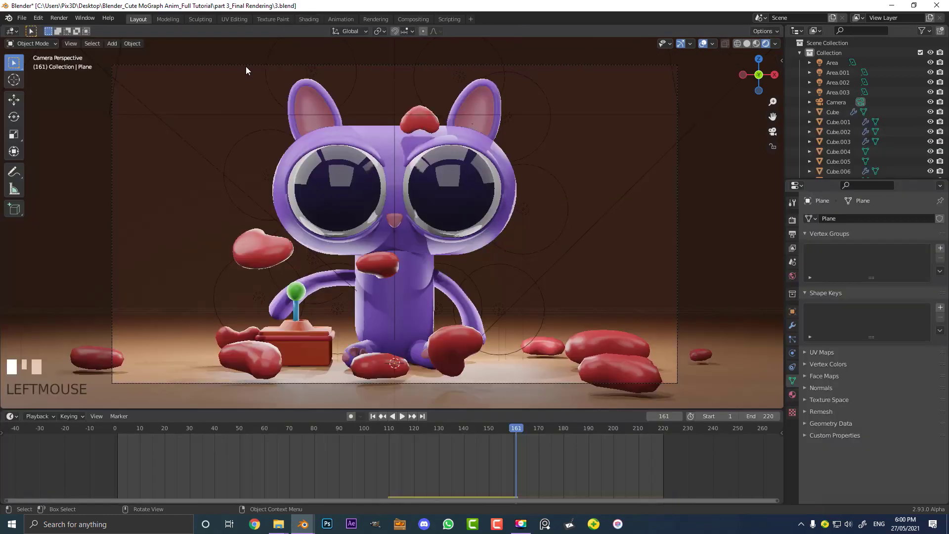
{"action": "middle_click_drag", "start_coordinate": [246, 67], "coordinate": [455, 184]}
{"action": "key", "text": "z"}
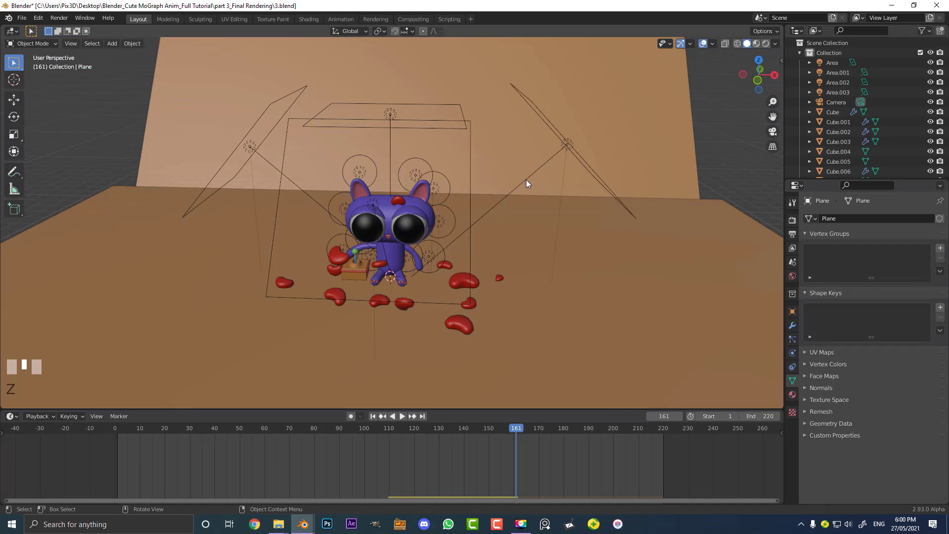
{"action": "key", "text": "KP_7"}
{"action": "scroll", "coordinate": [326, 212], "scroll_direction": "up", "scroll_amount": 2}
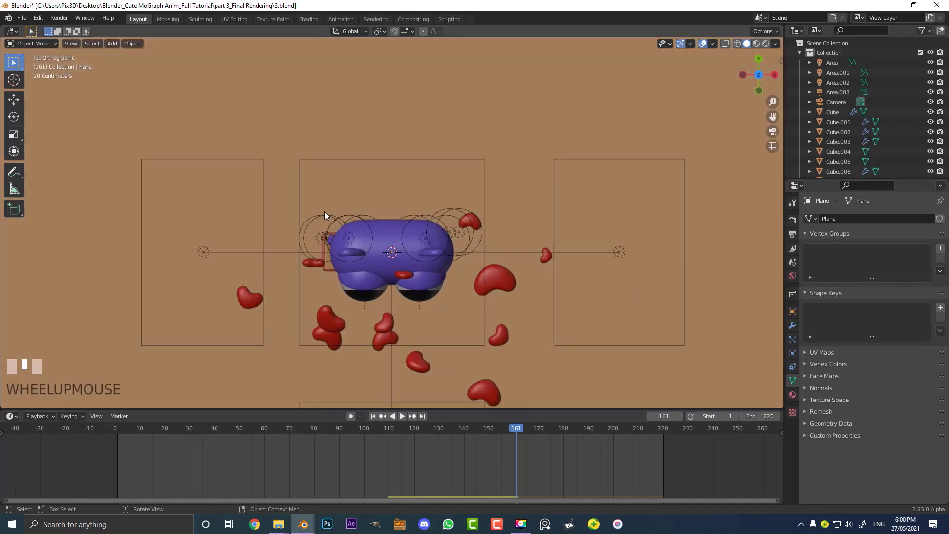
{"action": "middle_click_drag", "start_coordinate": [326, 212], "coordinate": [371, 185], "text": "shift"}
{"action": "scroll", "coordinate": [391, 154], "scroll_direction": "up", "scroll_amount": 1}
{"action": "key", "text": "shift+a"}
{"action": "mouse_move", "coordinate": [368, 160]}
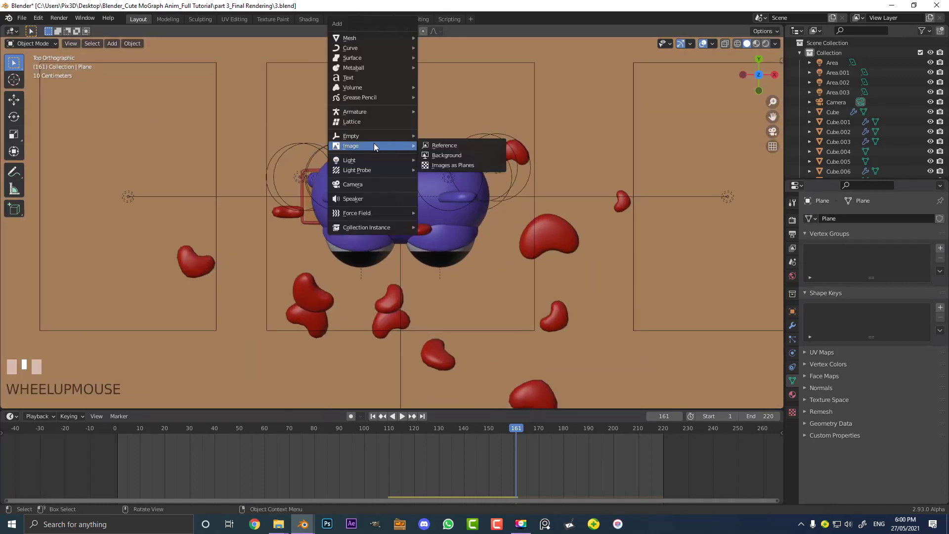
{"action": "mouse_move", "coordinate": [358, 46]}
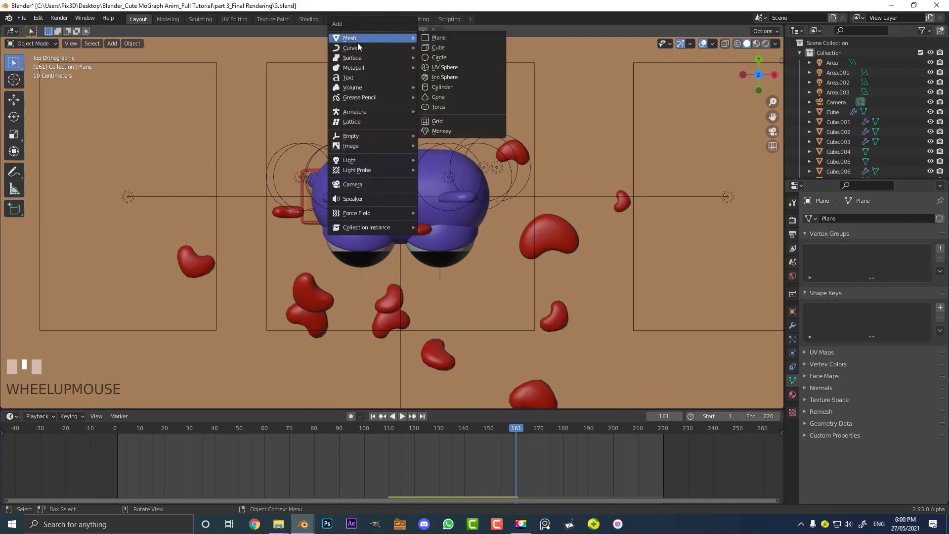
{"action": "left_click", "coordinate": [437, 47]}
Switch the viewport to wireframe shading and move the Bezier curve above the character
{"action": "scroll", "coordinate": [449, 106], "scroll_direction": "down", "scroll_amount": 2}
{"action": "middle_click_drag", "start_coordinate": [449, 106], "coordinate": [360, 232], "text": "shift"}
{"action": "scroll", "coordinate": [360, 233], "scroll_direction": "up", "scroll_amount": 1}
{"action": "key", "text": "z"}
{"action": "left_click", "coordinate": [298, 250]}
{"action": "scroll", "coordinate": [298, 250], "scroll_direction": "up", "scroll_amount": 2}
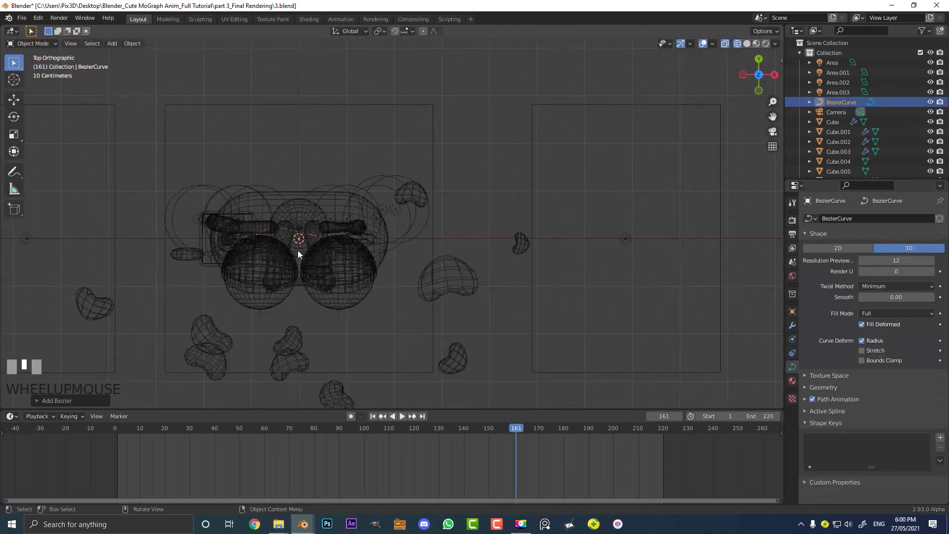
{"action": "key", "text": "g"}
{"action": "left_click", "coordinate": [446, 154]}
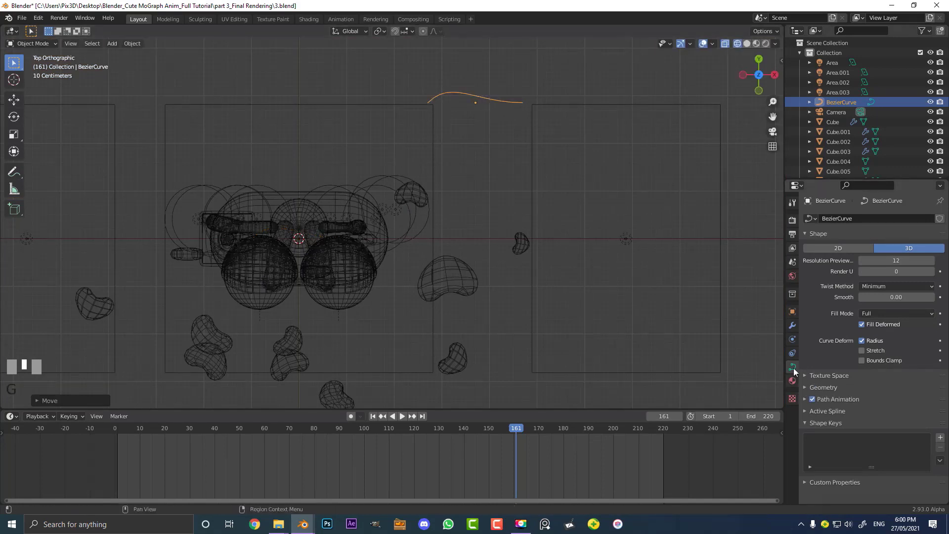
Set the curve's bevel depth to 0.28 m
{"action": "left_click", "coordinate": [818, 389]}
{"action": "scroll", "coordinate": [828, 408], "scroll_direction": "down", "scroll_amount": 5}
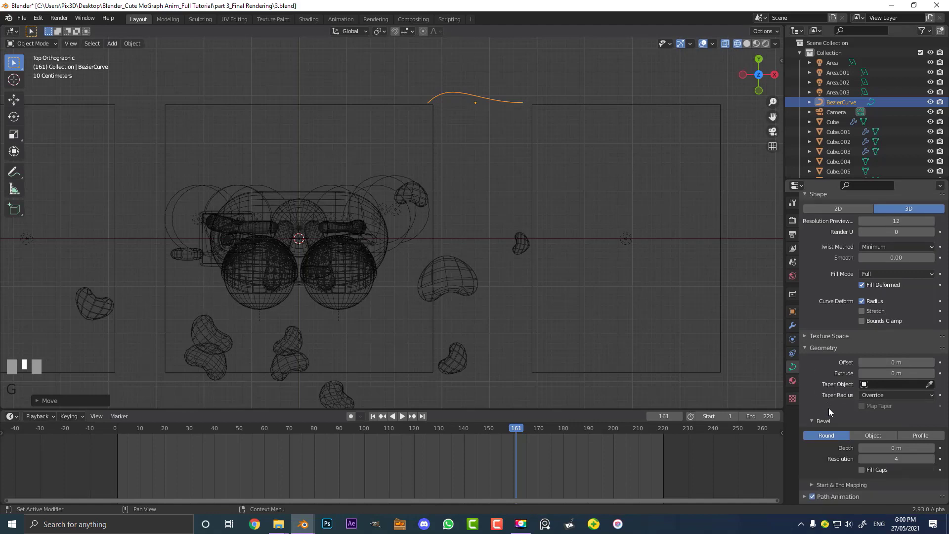
{"action": "left_click_drag", "start_coordinate": [844, 370], "coordinate": [890, 370]}
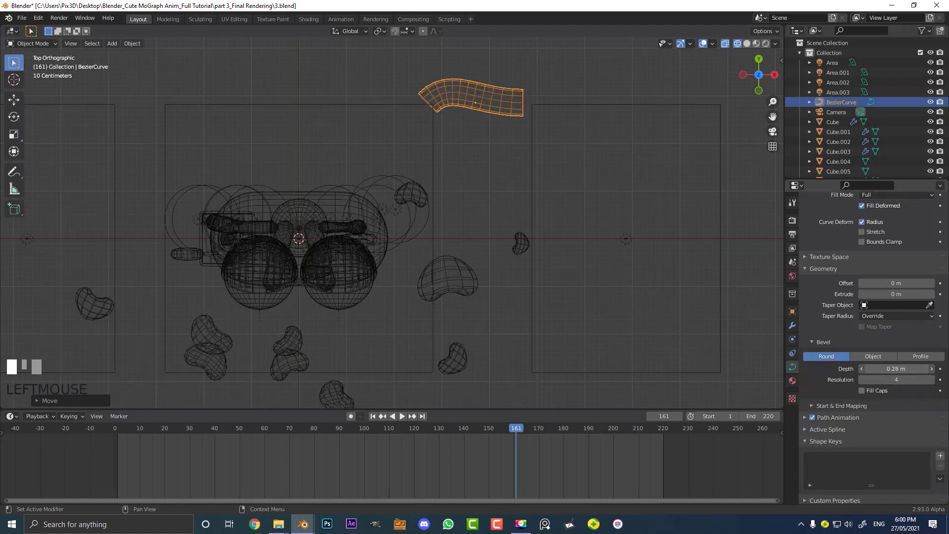
Enter Edit Mode on the curve and reposition its end control point and handle
{"action": "scroll", "coordinate": [506, 117], "scroll_direction": "up", "scroll_amount": 4}
{"action": "key", "text": "Tab"}
{"action": "middle_click_drag", "start_coordinate": [546, 142], "coordinate": [494, 160], "text": "shift"}
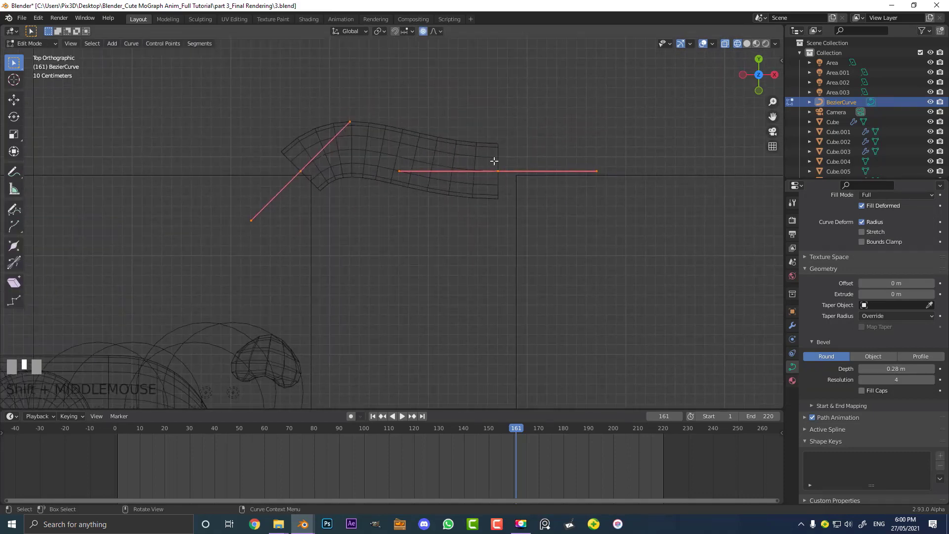
{"action": "scroll", "coordinate": [497, 160], "scroll_direction": "up", "scroll_amount": 2}
{"action": "left_click", "coordinate": [544, 148]}
{"action": "left_click_drag", "start_coordinate": [566, 198], "coordinate": [502, 80]}
{"action": "middle_click_drag", "start_coordinate": [545, 157], "coordinate": [465, 205], "text": "shift"}
Extrude a new control point from the curve end and rotate its handle to point upward
{"action": "key", "text": "e"}
{"action": "left_click", "coordinate": [648, 77]}
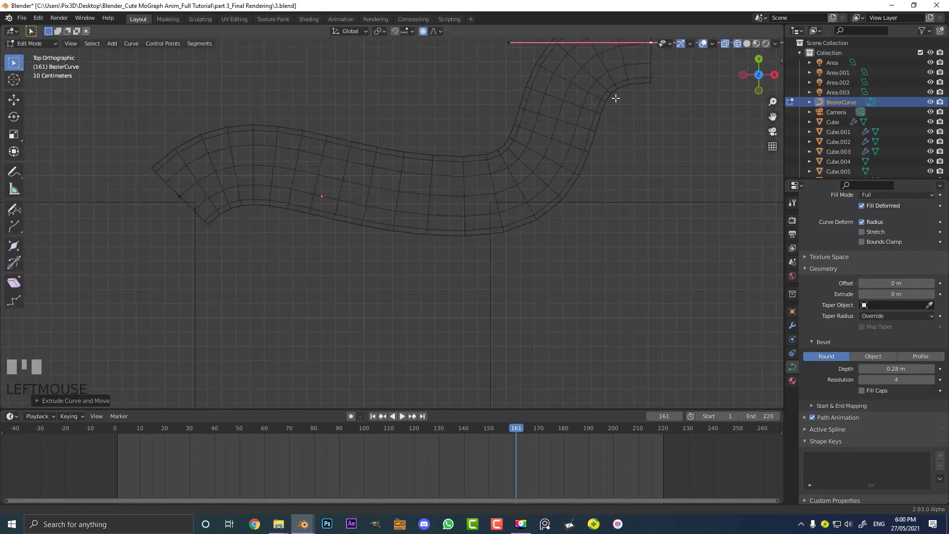
{"action": "middle_click_drag", "start_coordinate": [616, 98], "coordinate": [500, 212], "text": "shift"}
{"action": "key", "text": "r"}
{"action": "left_click", "coordinate": [549, 96]}
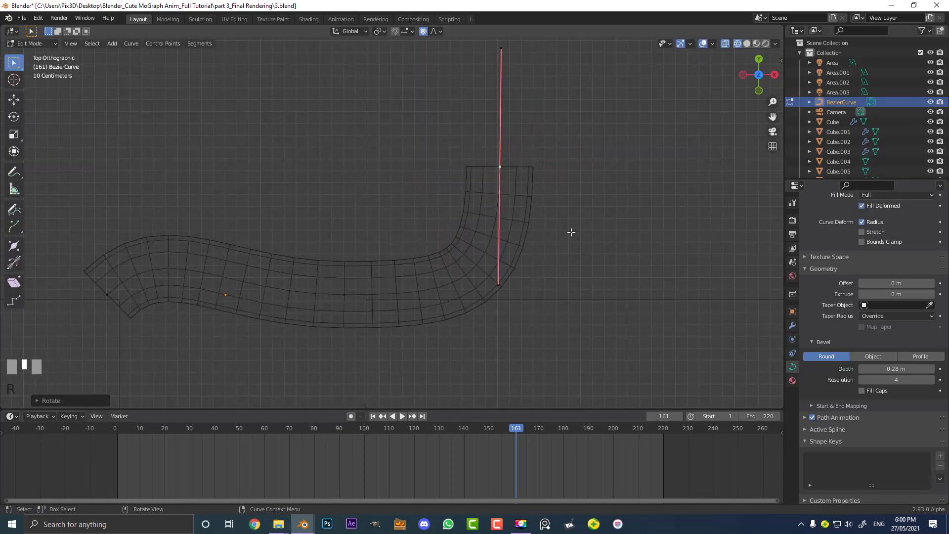
Shrink the radius of the extruded tip point to about 0.07 to taper it
{"action": "key", "text": "alt+s"}
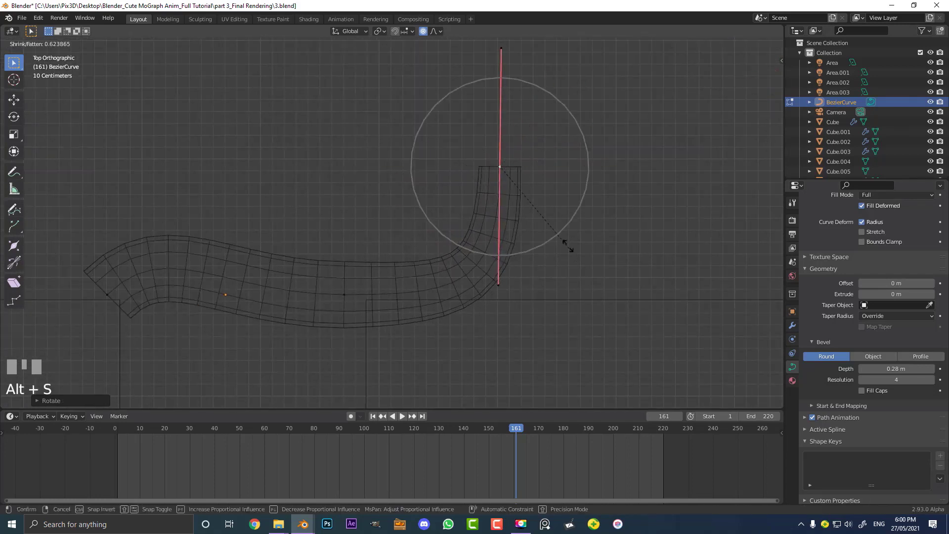
{"action": "left_click", "coordinate": [500, 168]}
Select the tail's starting control point and shrink its radius to about 0.15
{"action": "left_click", "coordinate": [106, 294]}
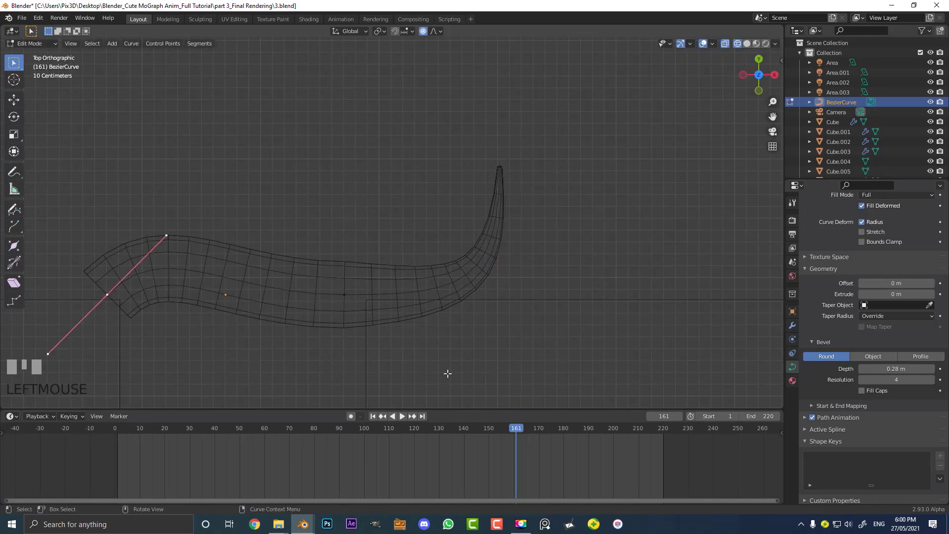
{"action": "key", "text": "alt+s"}
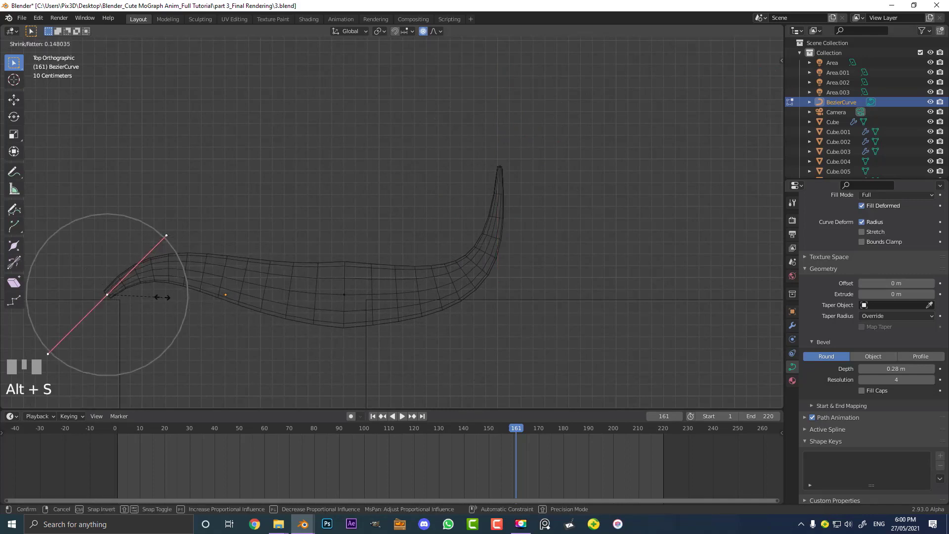
{"action": "left_click", "coordinate": [146, 301]}
Select the tail's middle control point and enlarge its radius to thicken the tail's body
{"action": "left_click", "coordinate": [345, 295]}
{"action": "scroll", "coordinate": [354, 297], "scroll_direction": "down", "scroll_amount": 2}
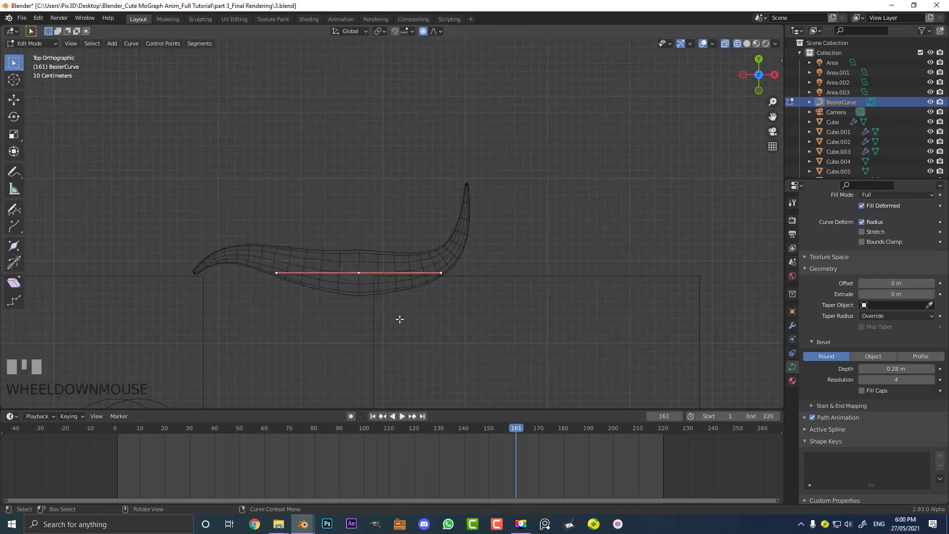
{"action": "key", "text": "alt+s"}
{"action": "left_click", "coordinate": [418, 330]}
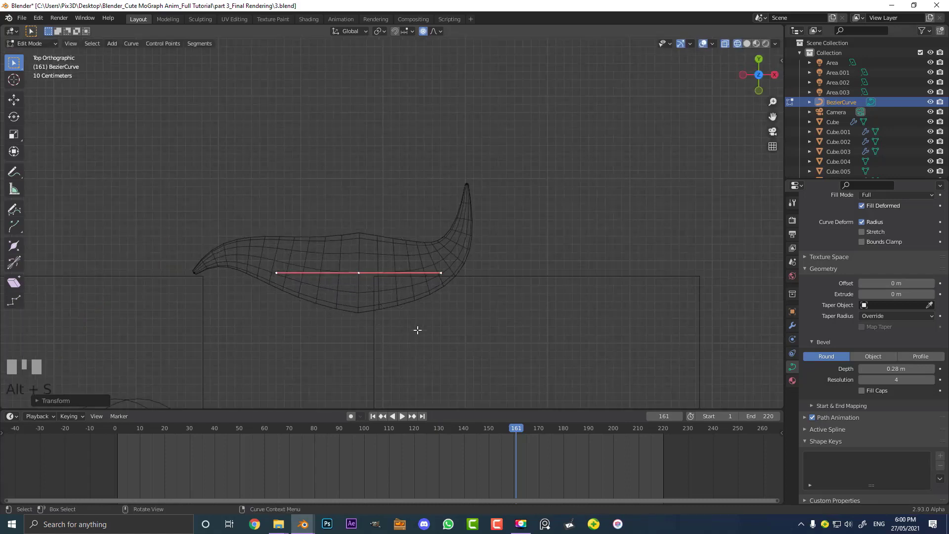
Raise the middle control point along Z in front view
{"action": "key", "text": "KP_1"}
{"action": "scroll", "coordinate": [392, 297], "scroll_direction": "up", "scroll_amount": 3}
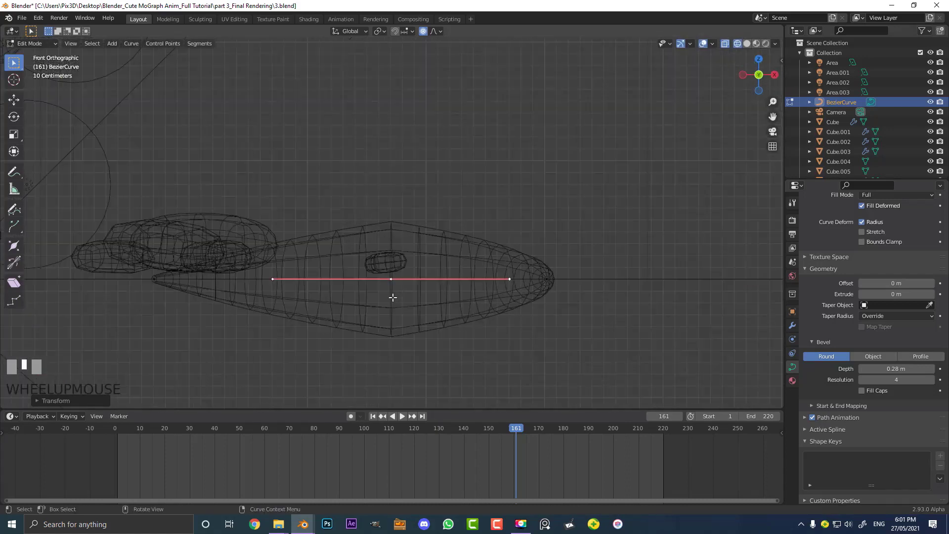
{"action": "left_click_drag", "start_coordinate": [400, 301], "coordinate": [371, 258]}
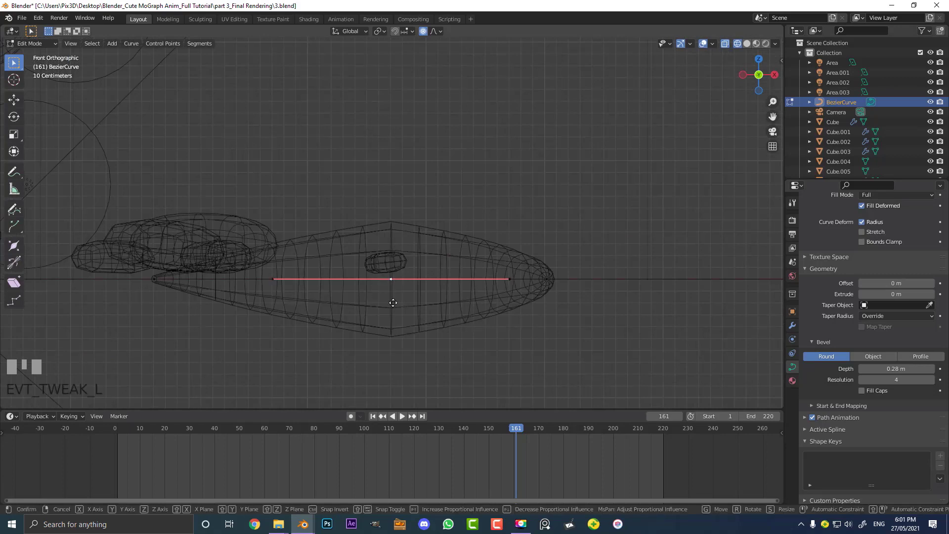
{"action": "key", "text": "g"}
{"action": "key", "text": "z"}
{"action": "left_click", "coordinate": [392, 257]}
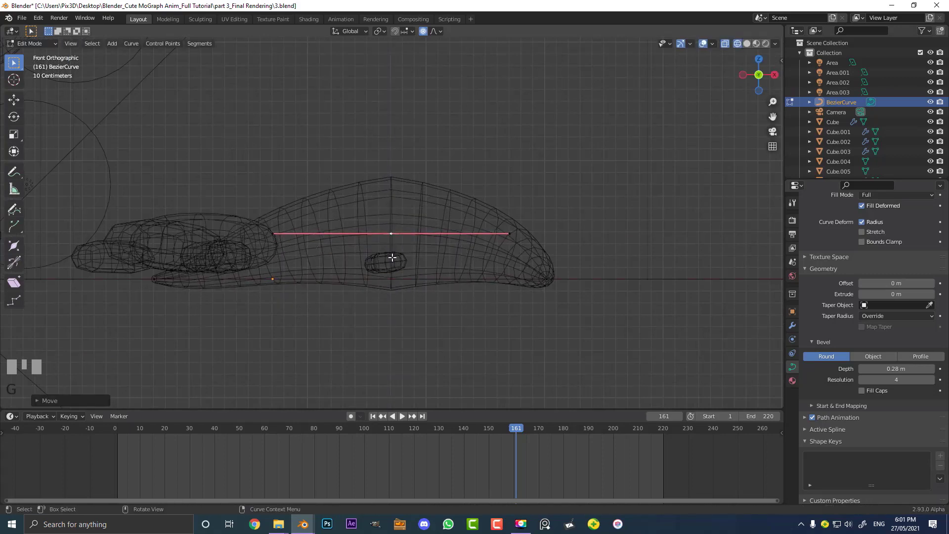
Assign the existing skin_1 material to the tail curve
{"action": "scroll", "coordinate": [496, 241], "scroll_direction": "down", "scroll_amount": 3}
{"action": "left_click", "coordinate": [793, 380]}
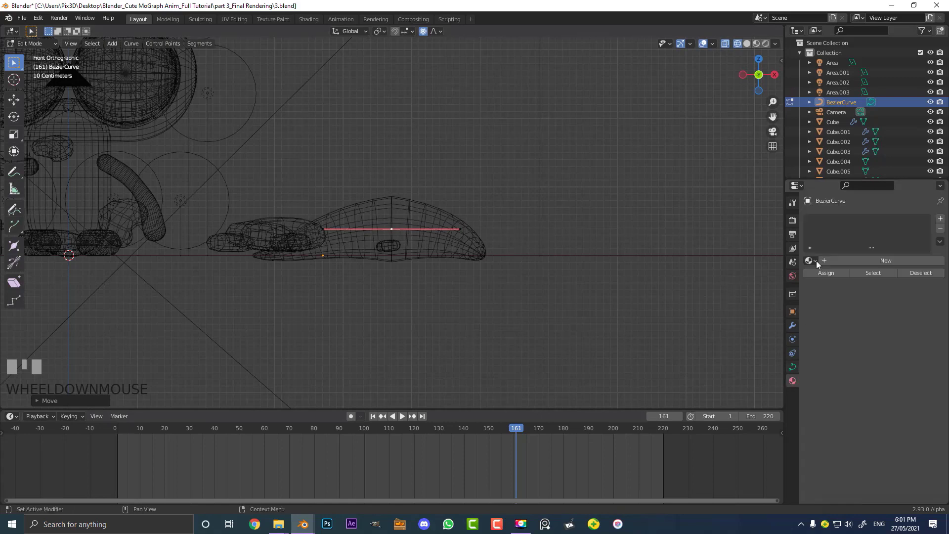
{"action": "left_click", "coordinate": [810, 261]}
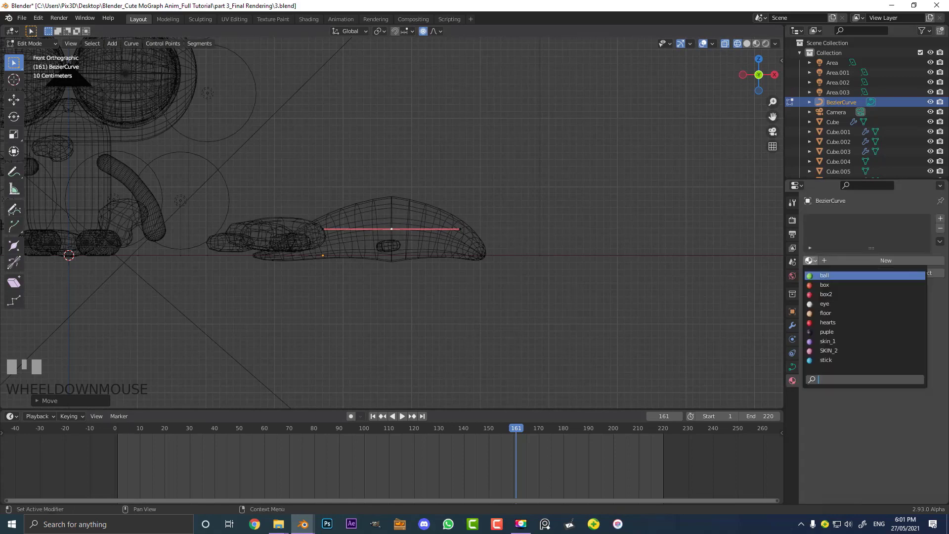
{"action": "left_click", "coordinate": [826, 341]}
Add a Subdivision Surface modifier to the tail curve
{"action": "left_click", "coordinate": [793, 325]}
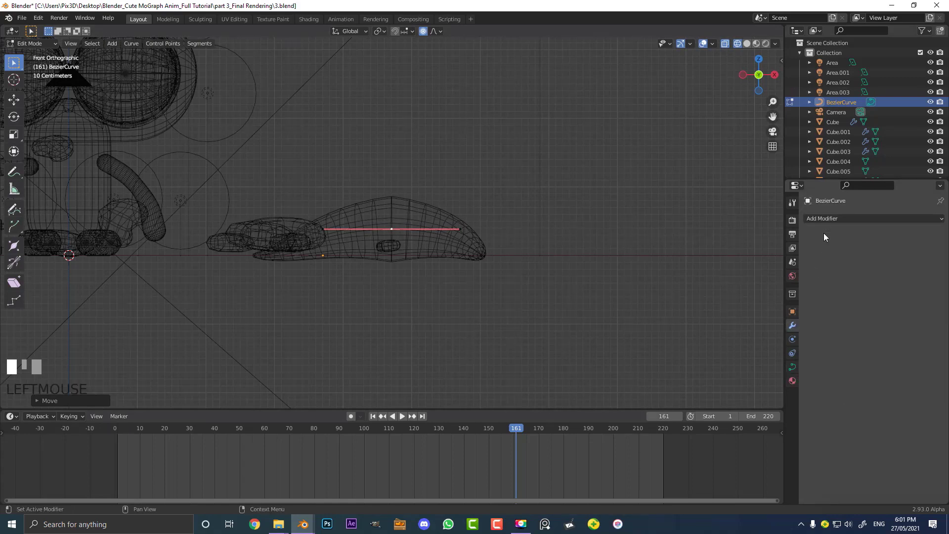
{"action": "left_click", "coordinate": [824, 219]}
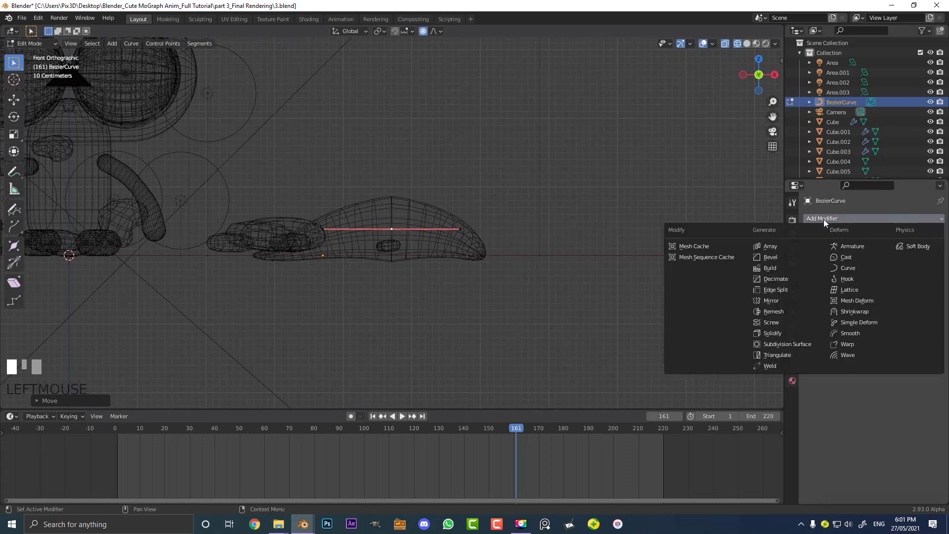
{"action": "left_click", "coordinate": [803, 343]}
Switch to solid shading and move the whole tail object onto the cat's body in top view
{"action": "key", "text": "z"}
{"action": "left_click", "coordinate": [670, 230]}
{"action": "scroll", "coordinate": [558, 209], "scroll_direction": "down", "scroll_amount": 3}
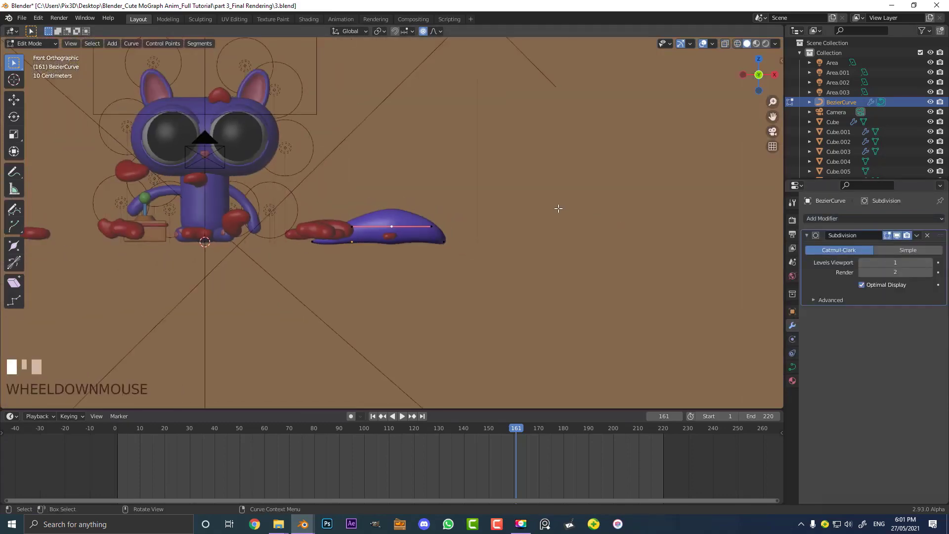
{"action": "middle_click_drag", "start_coordinate": [558, 208], "coordinate": [540, 267]}
{"action": "key", "text": "KP_7"}
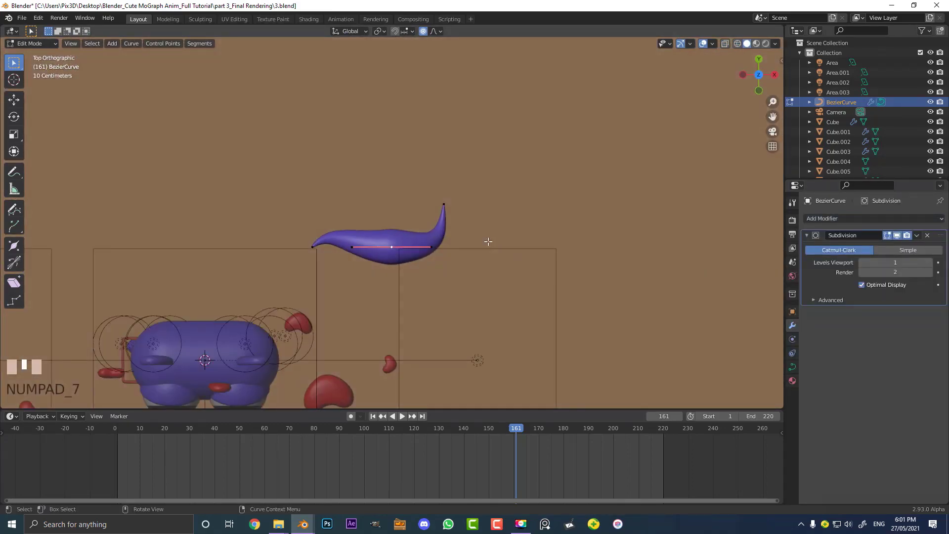
{"action": "key", "text": "Tab"}
{"action": "middle_click_drag", "start_coordinate": [367, 259], "coordinate": [470, 205], "text": "shift"}
{"action": "scroll", "coordinate": [529, 204], "scroll_direction": "up", "scroll_amount": 2}
{"action": "key", "text": "g"}
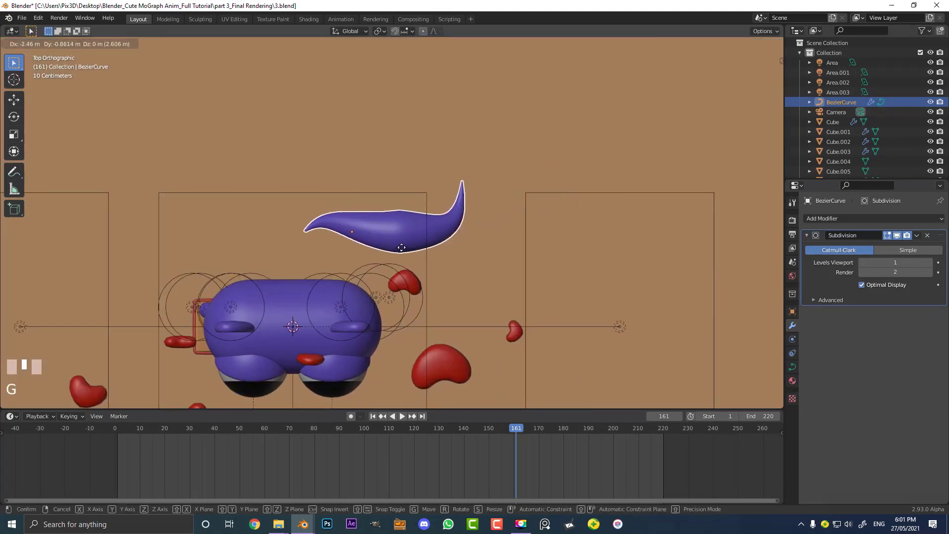
{"action": "left_click", "coordinate": [393, 291]}
Move the selected tail control points with proportional editing to reshape the tail toward the body
{"action": "key", "text": "Tab"}
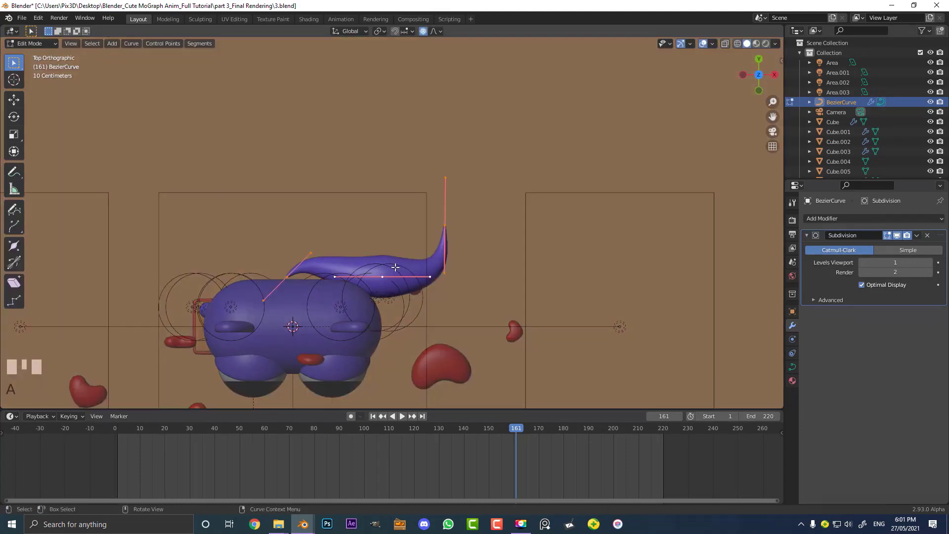
{"action": "key", "text": "g"}
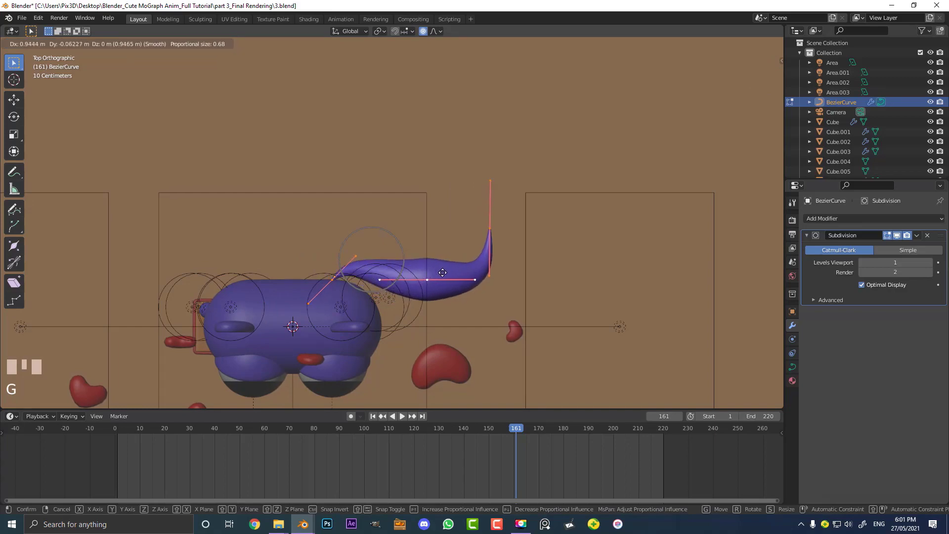
{"action": "left_click", "coordinate": [442, 276]}
Reposition and rotate the tail object so it wraps against the cat's body
{"action": "key", "text": "Tab"}
{"action": "key", "text": "g"}
{"action": "left_click", "coordinate": [409, 278]}
{"action": "middle_click_drag", "start_coordinate": [409, 277], "coordinate": [358, 253]}
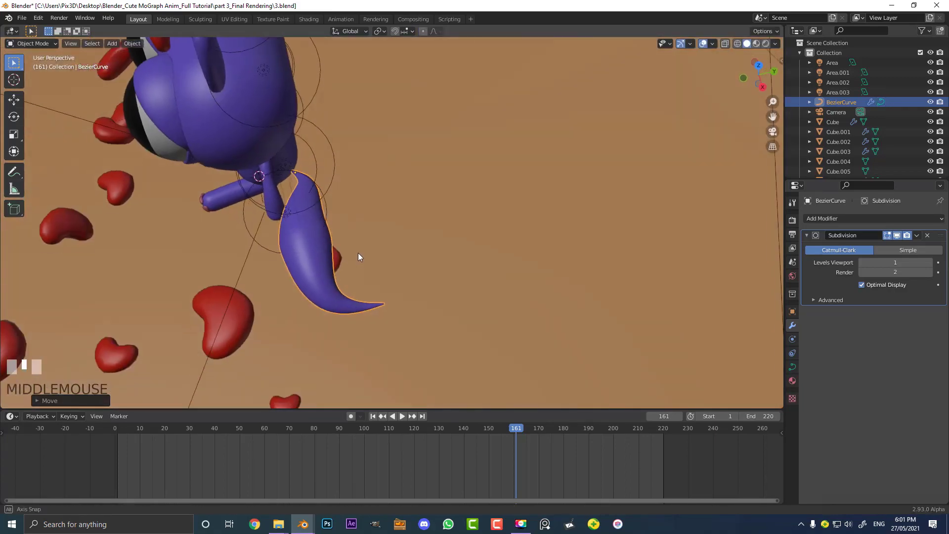
{"action": "key", "text": "r"}
{"action": "left_click", "coordinate": [540, 197]}
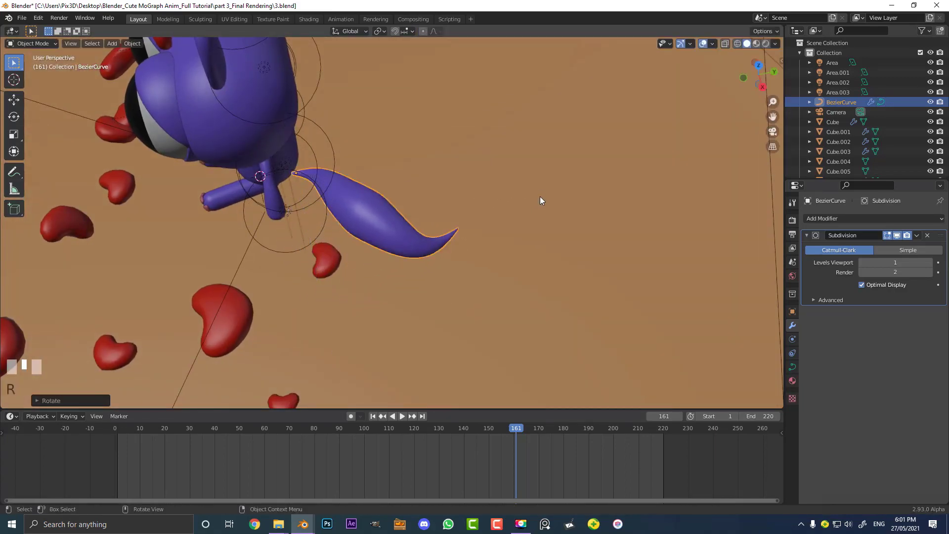
{"action": "key", "text": "g"}
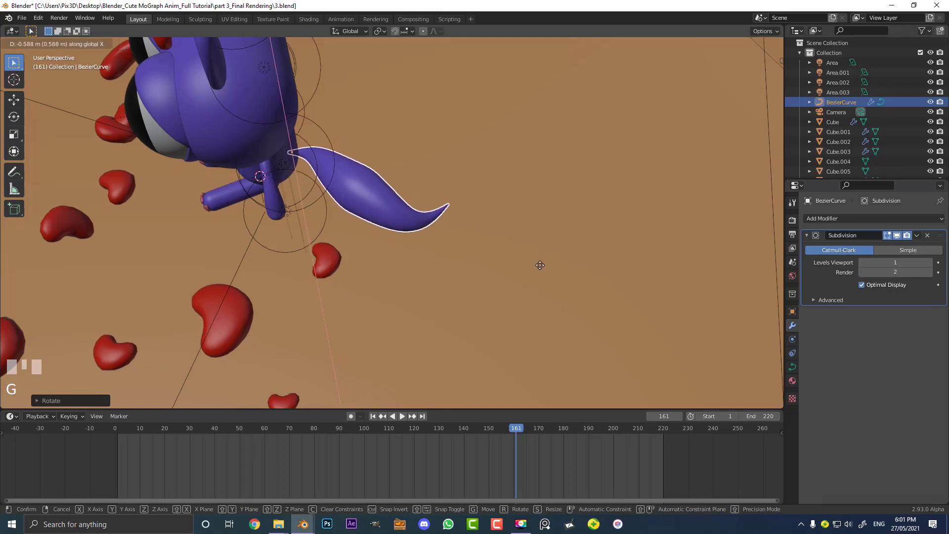
{"action": "left_click", "coordinate": [540, 265]}
In camera view, rotate the tail about 5 degrees around the global Z axis
{"action": "key", "text": "KP_0"}
{"action": "key", "text": "alt+a"}
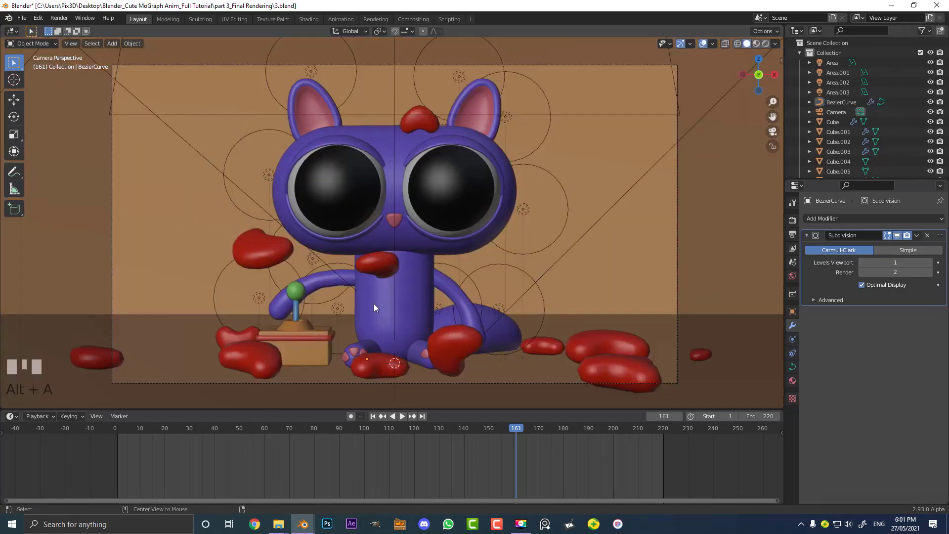
{"action": "scroll", "coordinate": [540, 303], "scroll_direction": "up", "scroll_amount": 3}
{"action": "left_click", "coordinate": [499, 269]}
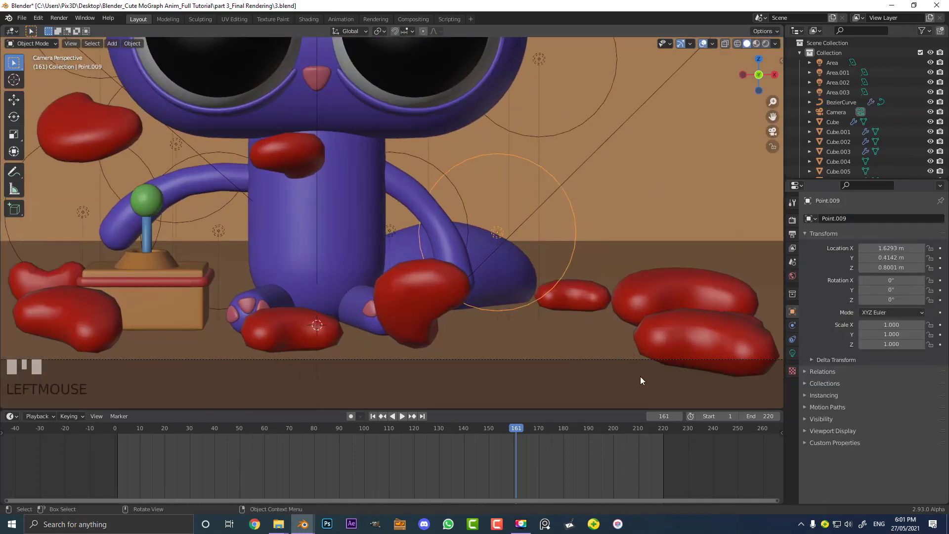
{"action": "key", "text": "r"}
{"action": "left_click", "coordinate": [515, 265]}
{"action": "left_click", "coordinate": [518, 269]}
{"action": "key", "text": "r"}
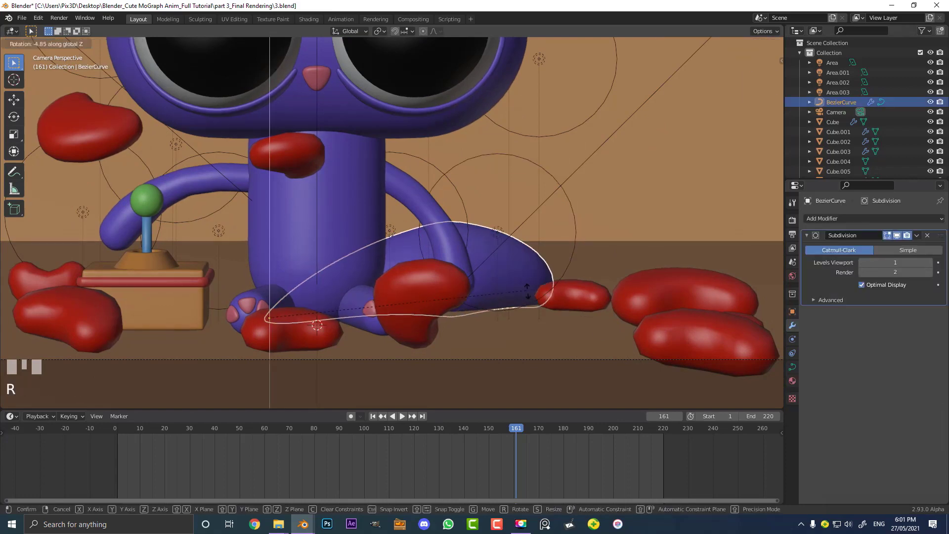
{"action": "left_click", "coordinate": [527, 291]}
Duplicate the point light and move the copy about 2 m along Y
{"action": "left_click", "coordinate": [507, 153]}
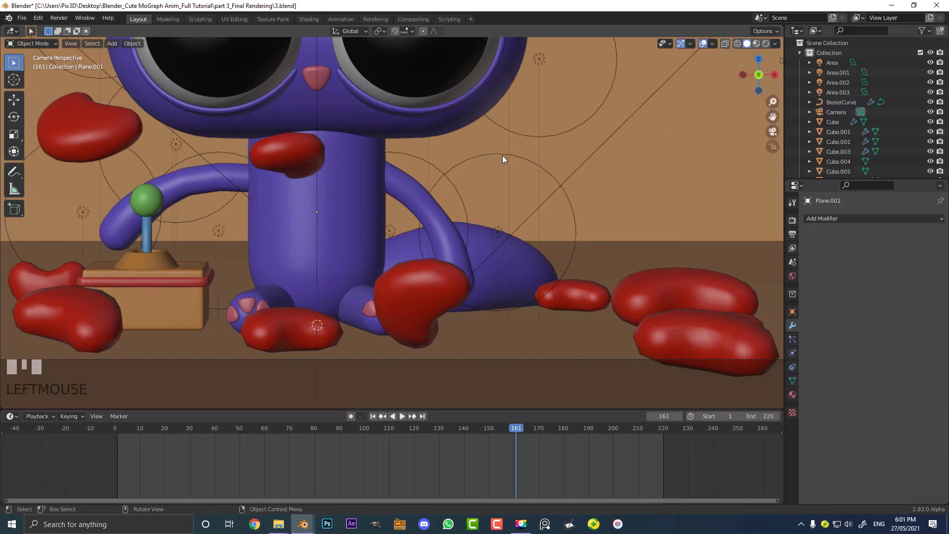
{"action": "left_click", "coordinate": [503, 155]}
{"action": "middle_click_drag", "start_coordinate": [502, 155], "coordinate": [408, 246]}
{"action": "key", "text": "shift+d"}
{"action": "key", "text": "y"}
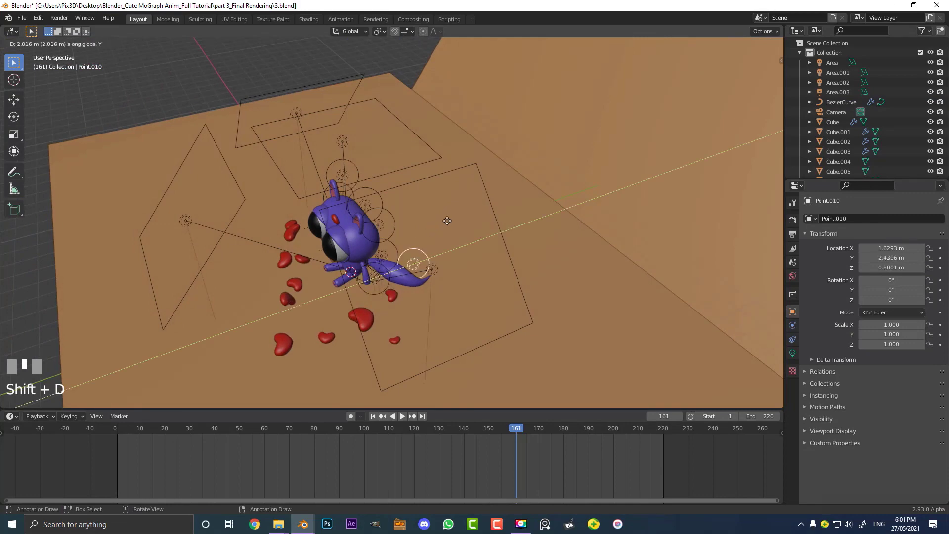
{"action": "left_click", "coordinate": [444, 230]}
Switch to rendered camera view, then duplicate the point light again and move it about 0.95 m left and 0.98 m up
{"action": "key", "text": "KP_0"}
{"action": "key", "text": "z"}
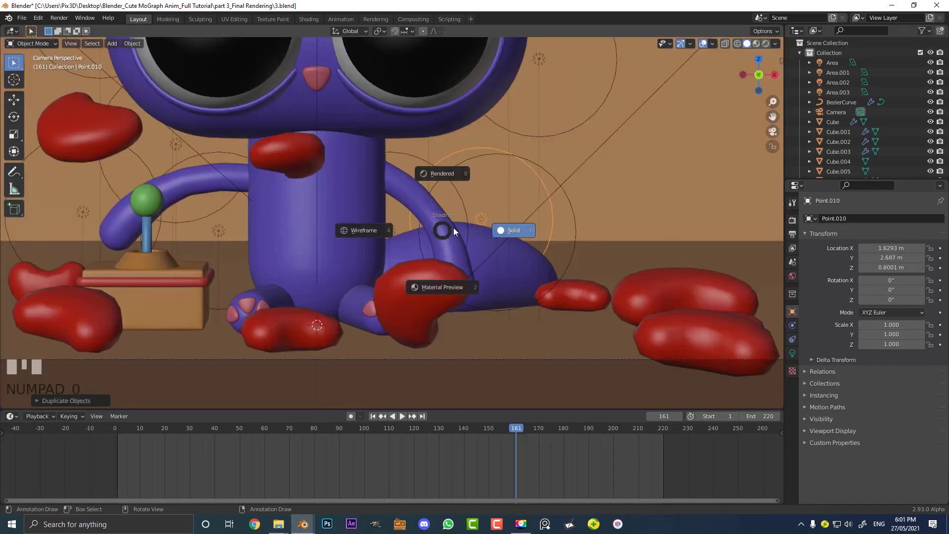
{"action": "left_click", "coordinate": [458, 173]}
{"action": "key", "text": "shift+d"}
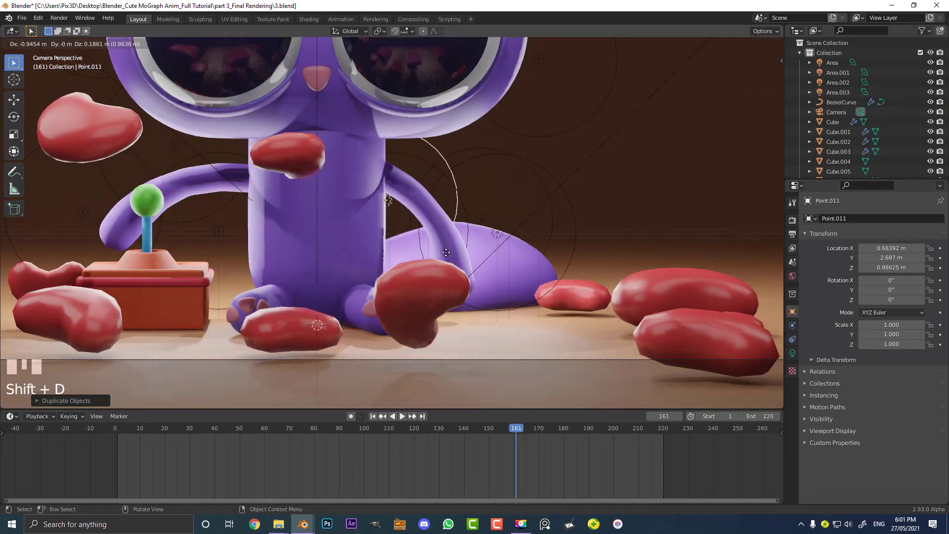
{"action": "left_click", "coordinate": [540, 220]}
Select the floor and change its floor material's base color to a paler pinkish tone
{"action": "scroll", "coordinate": [533, 225], "scroll_direction": "down", "scroll_amount": 2}
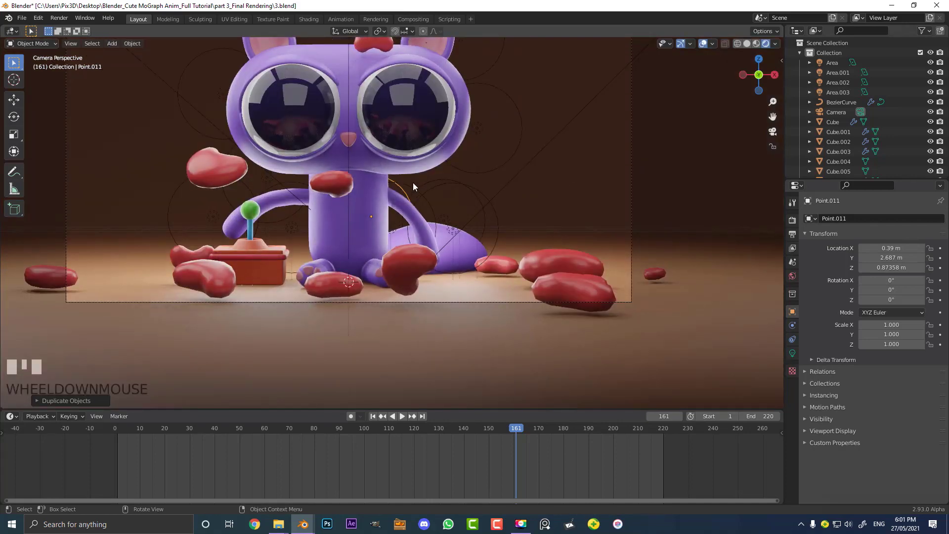
{"action": "scroll", "coordinate": [420, 193], "scroll_direction": "down", "scroll_amount": 4}
{"action": "left_click", "coordinate": [546, 219]}
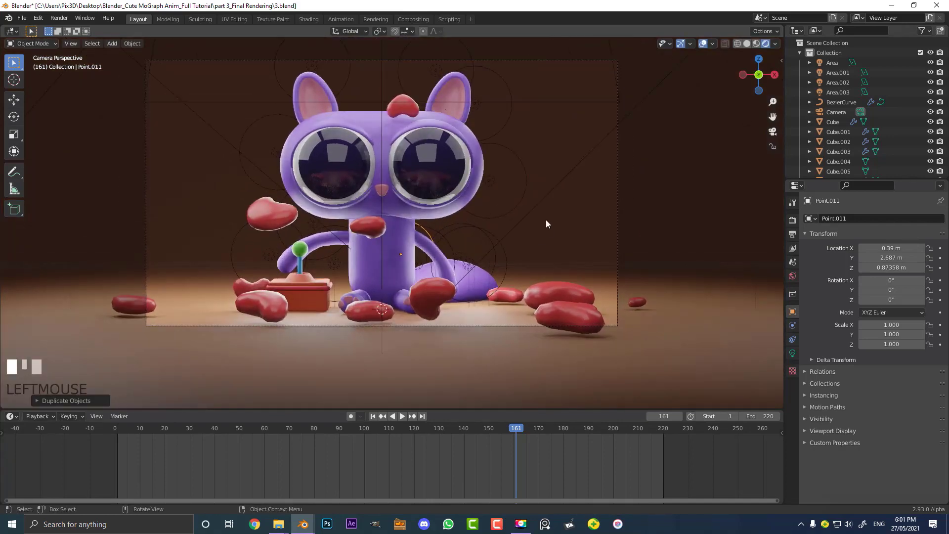
{"action": "left_click", "coordinate": [308, 19]}
{"action": "scroll", "coordinate": [465, 396], "scroll_direction": "up", "scroll_amount": 1}
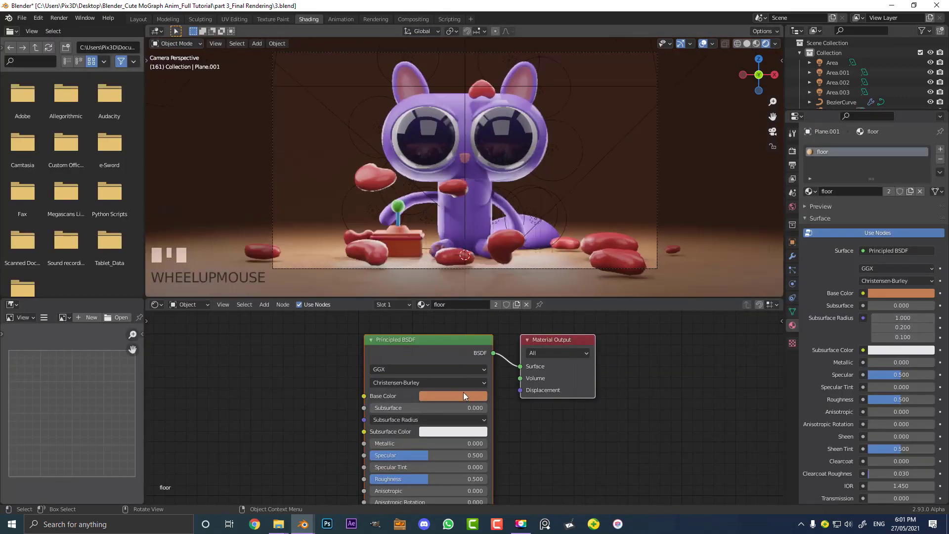
{"action": "left_click", "coordinate": [464, 396]}
{"action": "left_click", "coordinate": [457, 301]}
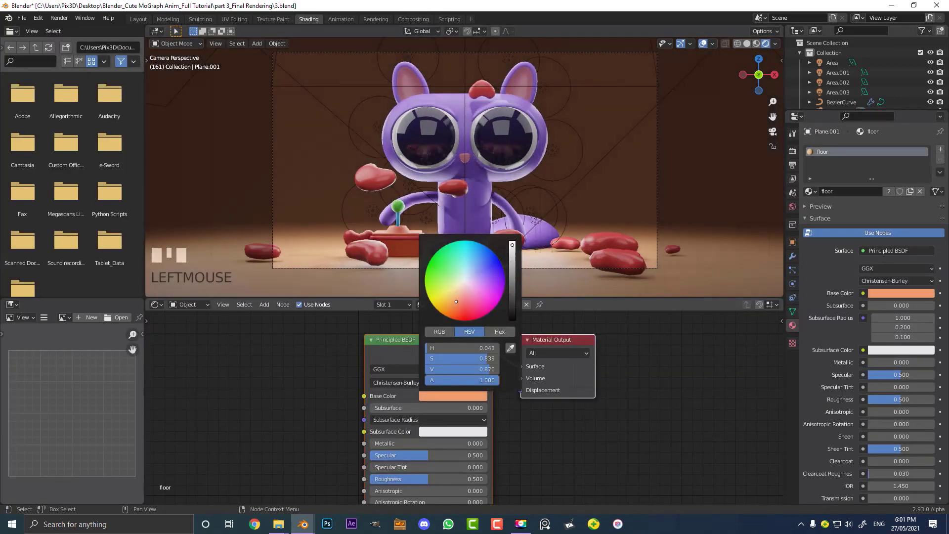
{"action": "left_click", "coordinate": [462, 298]}
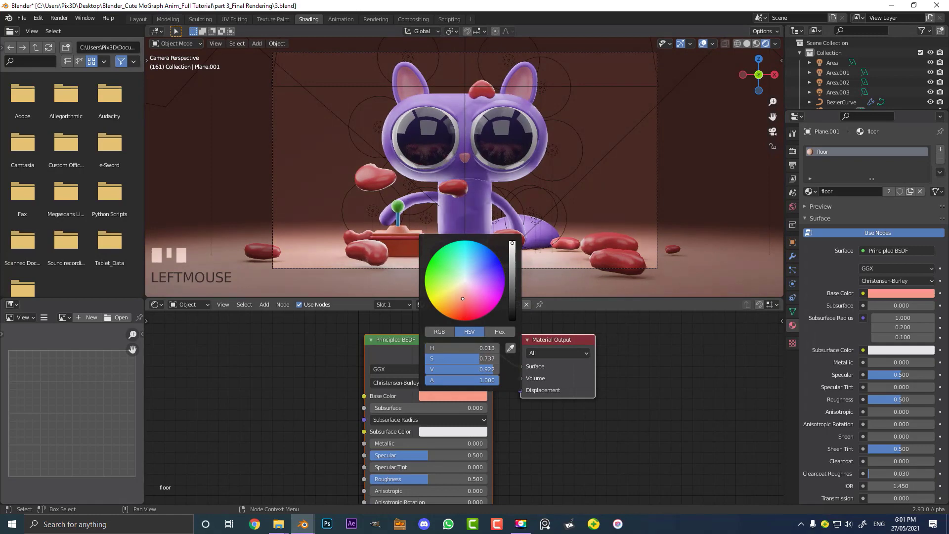
{"action": "scroll", "coordinate": [663, 263], "scroll_direction": "up", "scroll_amount": 2}
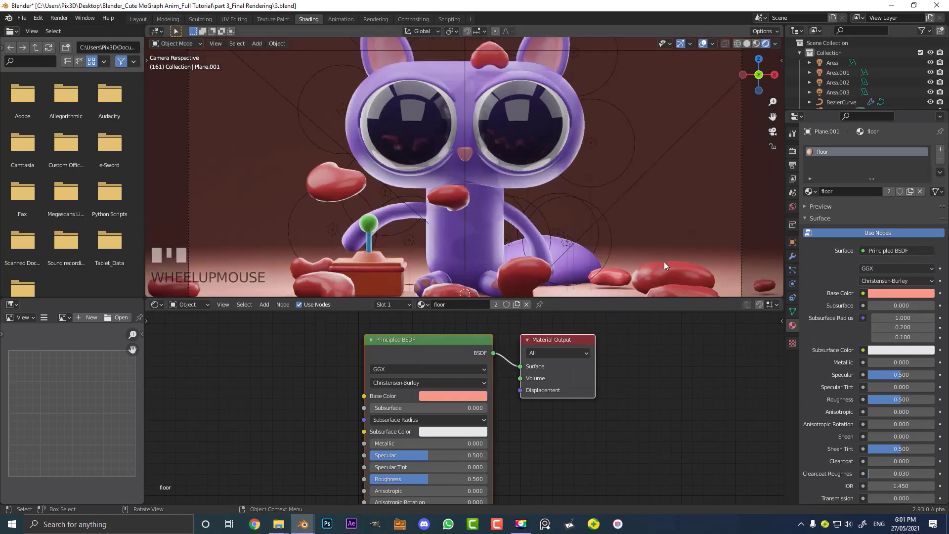
Add a Subdivision Surface modifier to one of the red heart blobs at the right of the floor
{"action": "left_click", "coordinate": [678, 271]}
{"action": "scroll", "coordinate": [658, 207], "scroll_direction": "up", "scroll_amount": 2}
{"action": "left_click", "coordinate": [666, 207]}
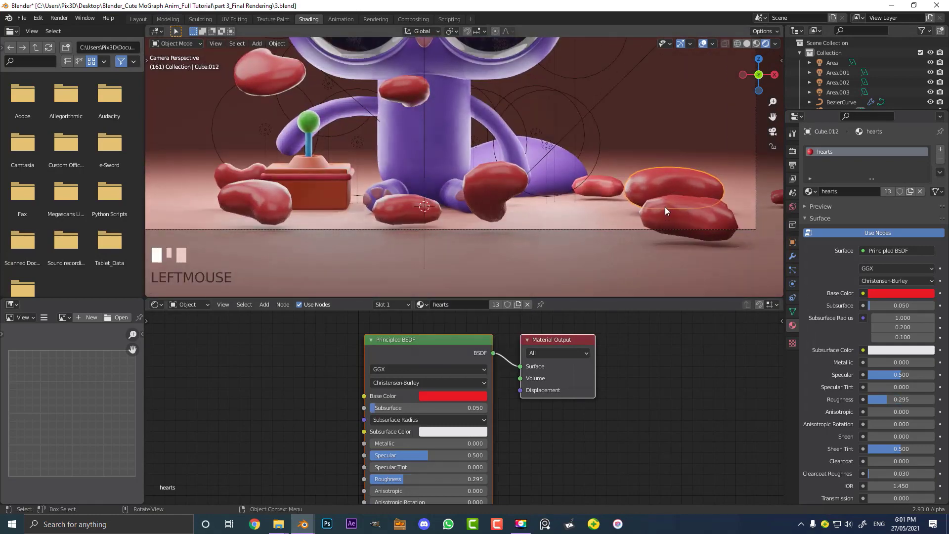
{"action": "left_click", "coordinate": [793, 256]}
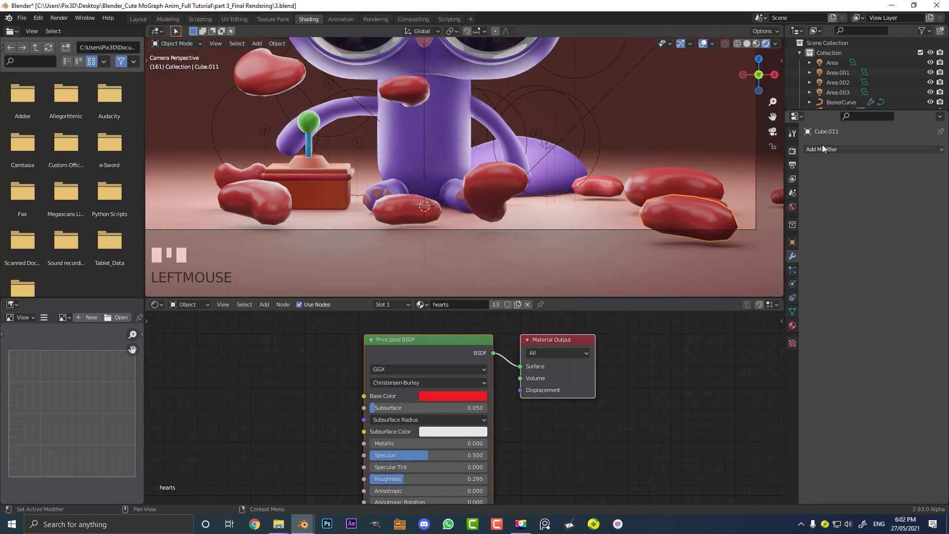
{"action": "left_click", "coordinate": [823, 147]}
{"action": "left_click", "coordinate": [750, 327]}
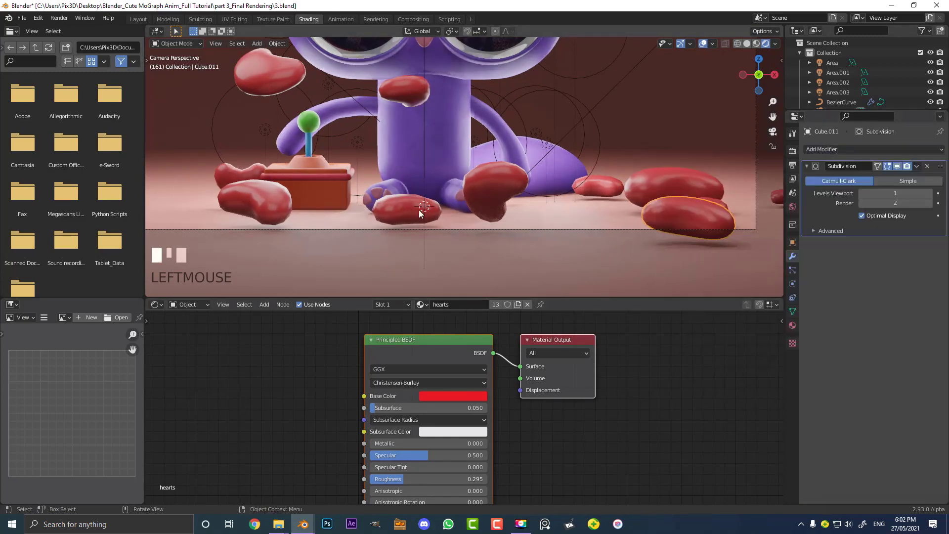
Select several heart blobs with the smoothed one active and copy its Subdivision Surface modifier to them
{"action": "left_click", "coordinate": [266, 199]}
{"action": "left_click", "coordinate": [479, 175], "text": "shift"}
{"action": "left_click", "coordinate": [479, 175], "text": "shift"}
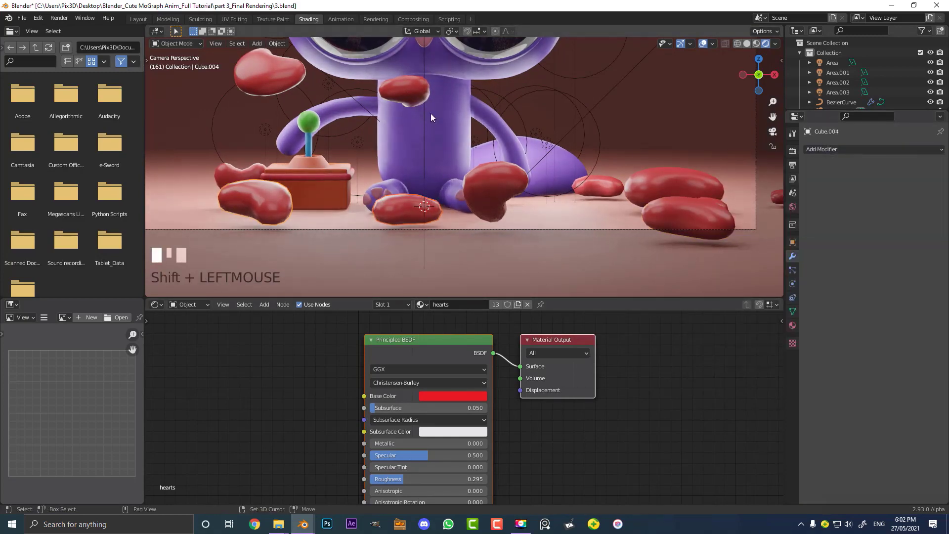
{"action": "left_click", "coordinate": [405, 89], "text": "shift"}
{"action": "left_click", "coordinate": [274, 77], "text": "shift"}
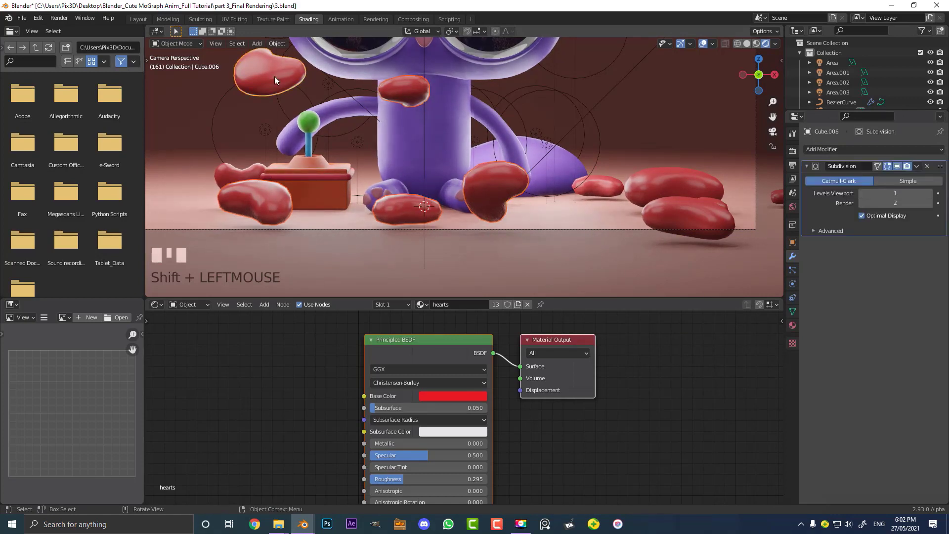
{"action": "key", "text": "ctrl+l"}
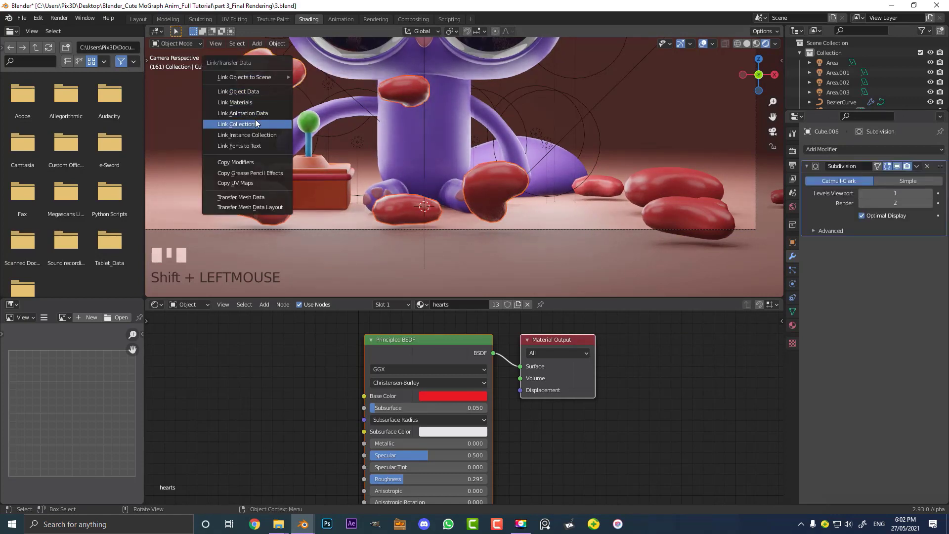
{"action": "left_click", "coordinate": [260, 161]}
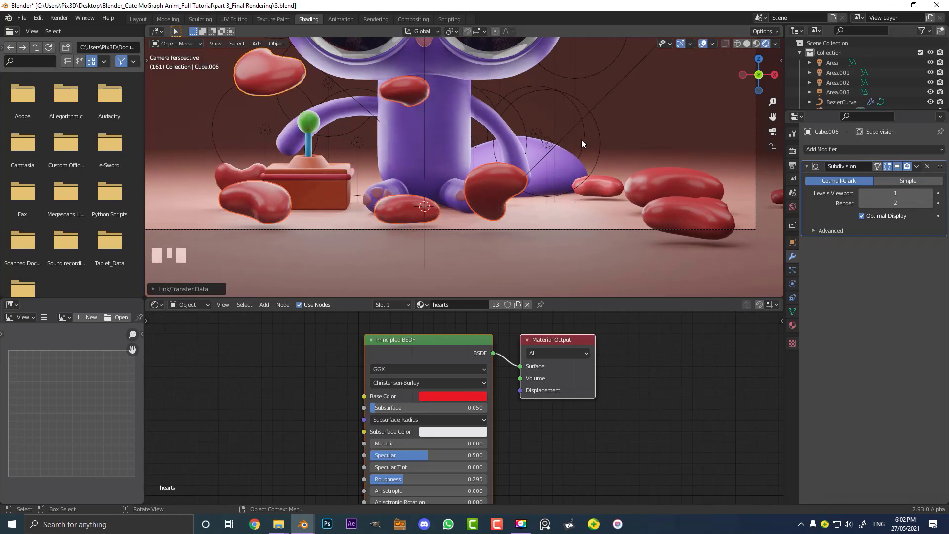
Play the animation and examine the hearts in the camera view
{"action": "key", "text": "space"}
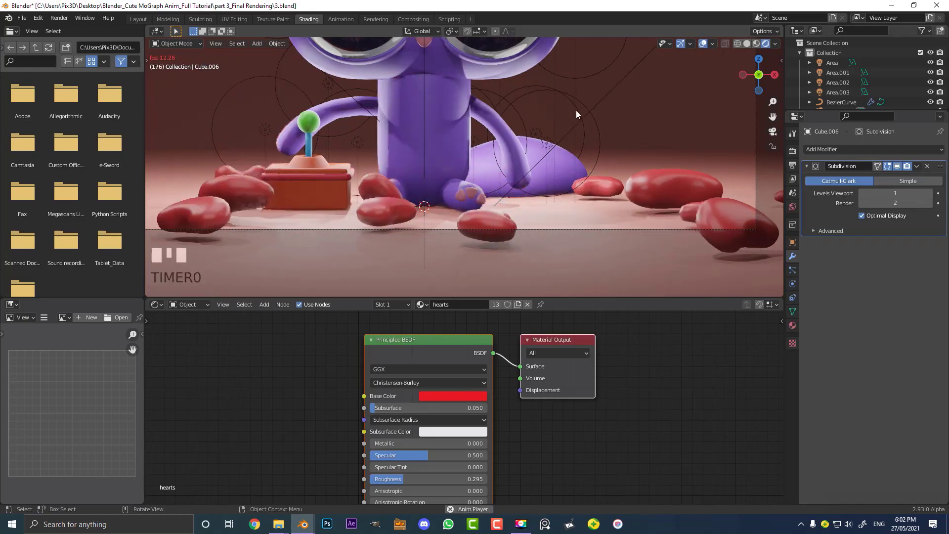
{"action": "scroll", "coordinate": [564, 124], "scroll_direction": "down", "scroll_amount": 3}
{"action": "middle_click_drag", "start_coordinate": [529, 103], "coordinate": [538, 166], "text": "shift"}
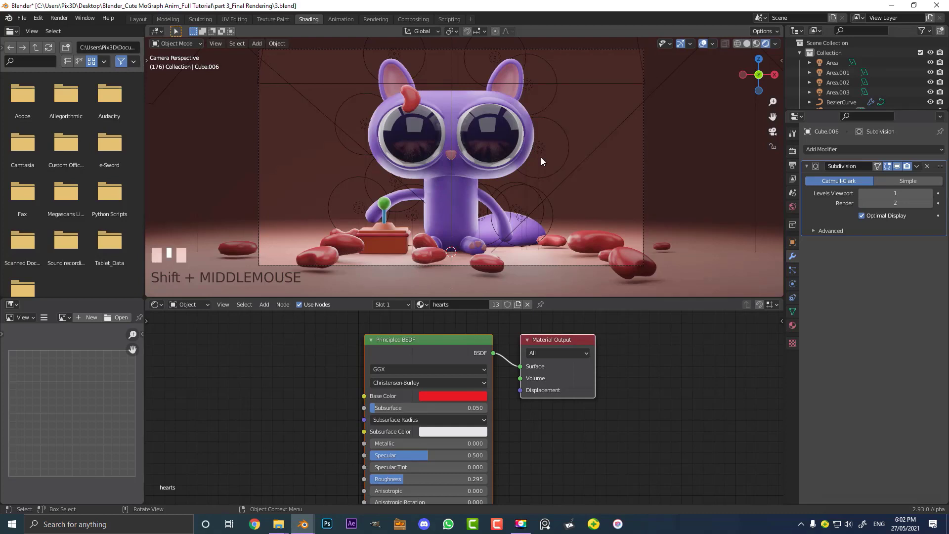
{"action": "scroll", "coordinate": [556, 176], "scroll_direction": "up", "scroll_amount": 2}
{"action": "scroll", "coordinate": [411, 177], "scroll_direction": "down", "scroll_amount": 1}
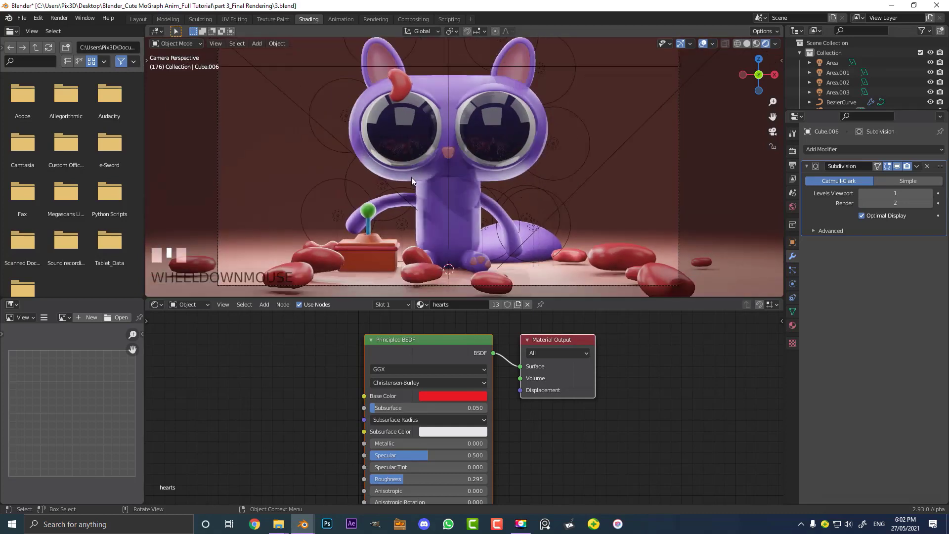
{"action": "middle_click_drag", "start_coordinate": [349, 246], "coordinate": [326, 247], "text": "shift"}
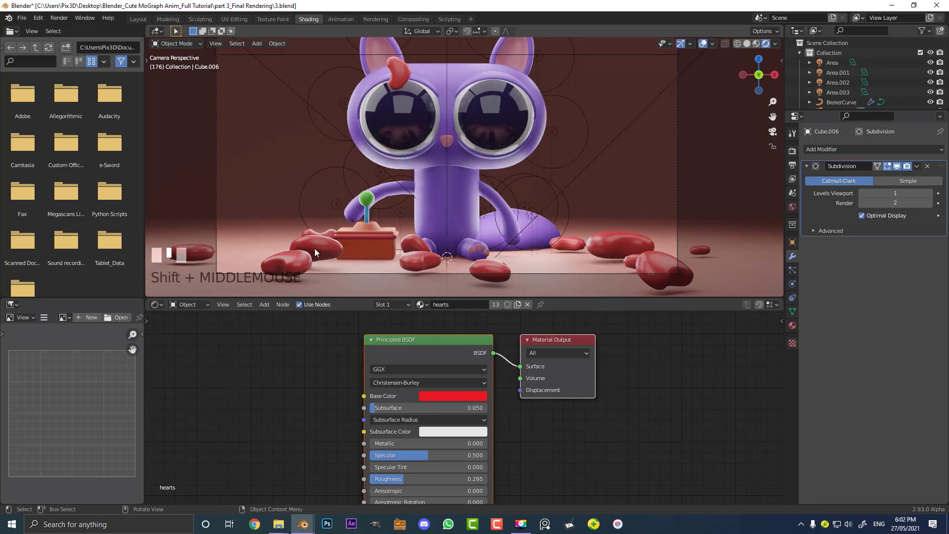
{"action": "left_click", "coordinate": [316, 248]}
Insert a Mix Shader between the Principled BSDF and Material Output in the hearts material
{"action": "middle_click_drag", "start_coordinate": [423, 360], "coordinate": [473, 378]}
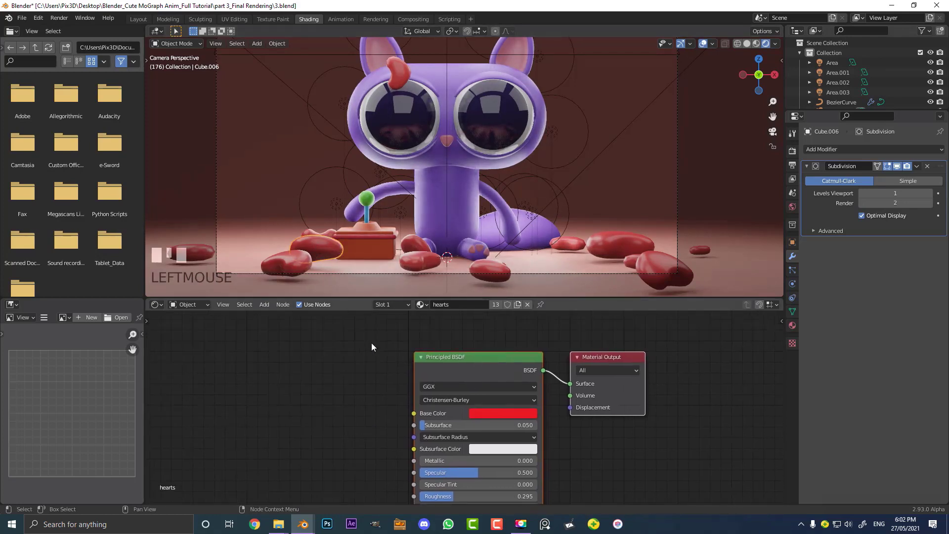
{"action": "left_click_drag", "start_coordinate": [474, 367], "coordinate": [344, 363]}
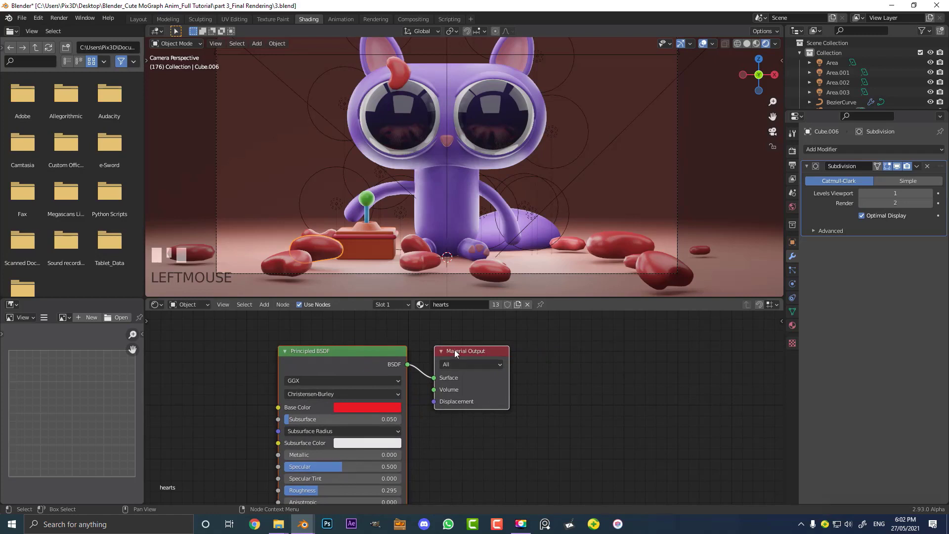
{"action": "left_click_drag", "start_coordinate": [454, 351], "coordinate": [698, 350]}
{"action": "left_click", "coordinate": [502, 331]}
{"action": "middle_click_drag", "start_coordinate": [549, 352], "coordinate": [451, 351]}
{"action": "scroll", "coordinate": [431, 342], "scroll_direction": "up", "scroll_amount": 2}
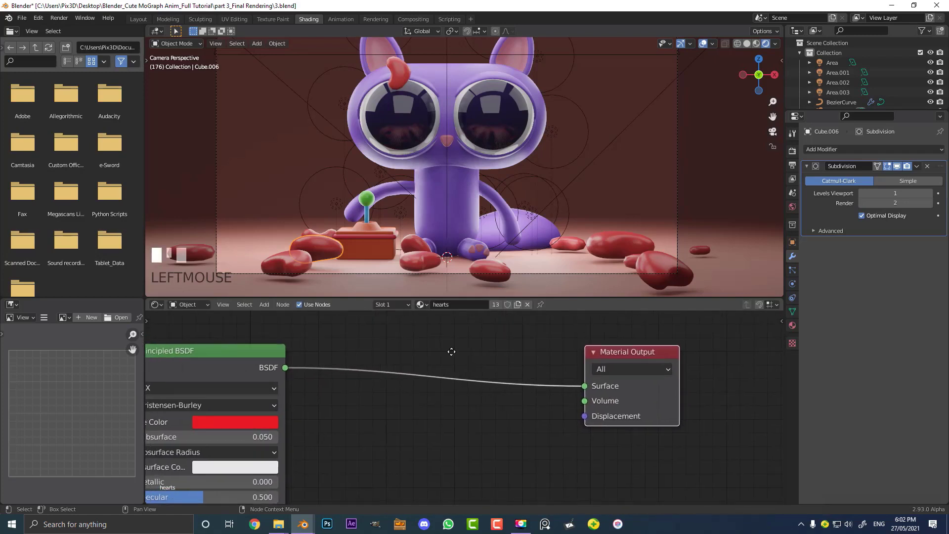
{"action": "key", "text": "shift+a"}
{"action": "left_click", "coordinate": [413, 325]}
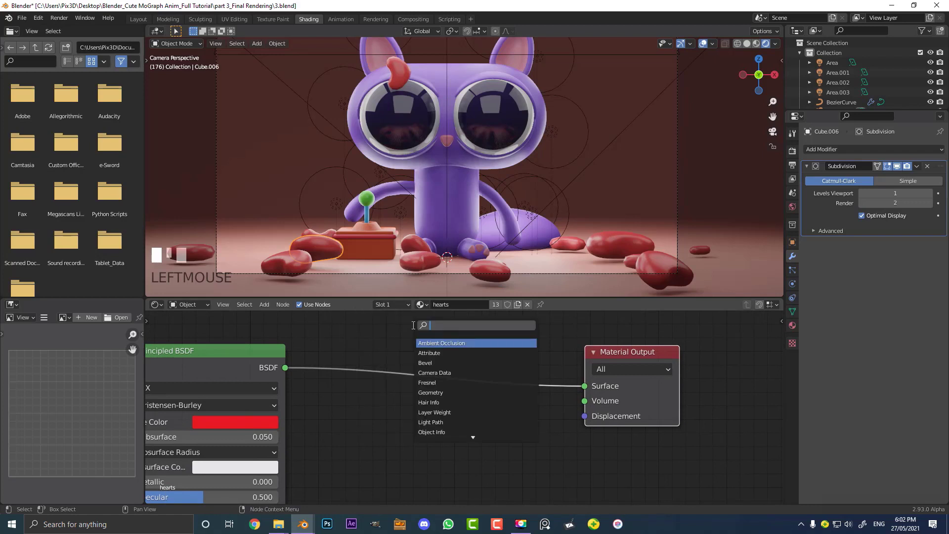
{"action": "type", "text": "mi"}
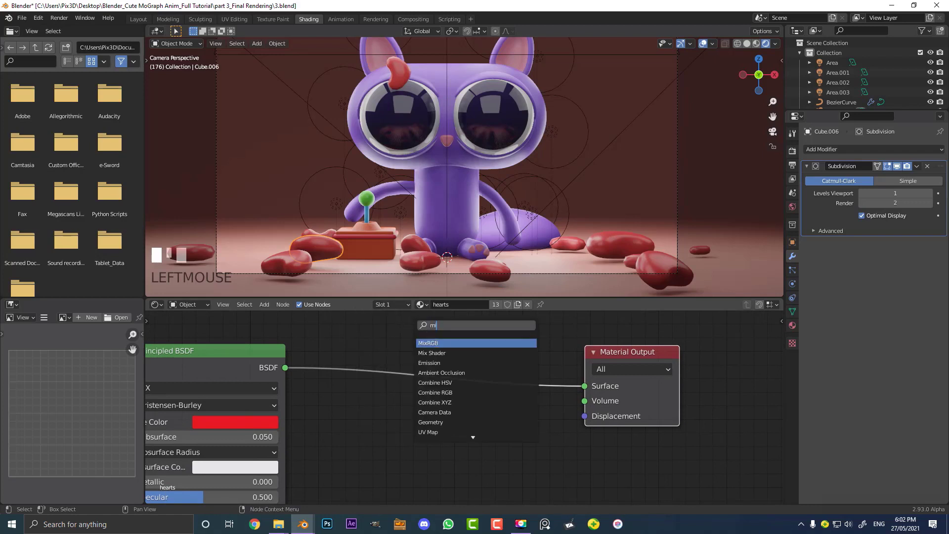
{"action": "left_click", "coordinate": [440, 353]}
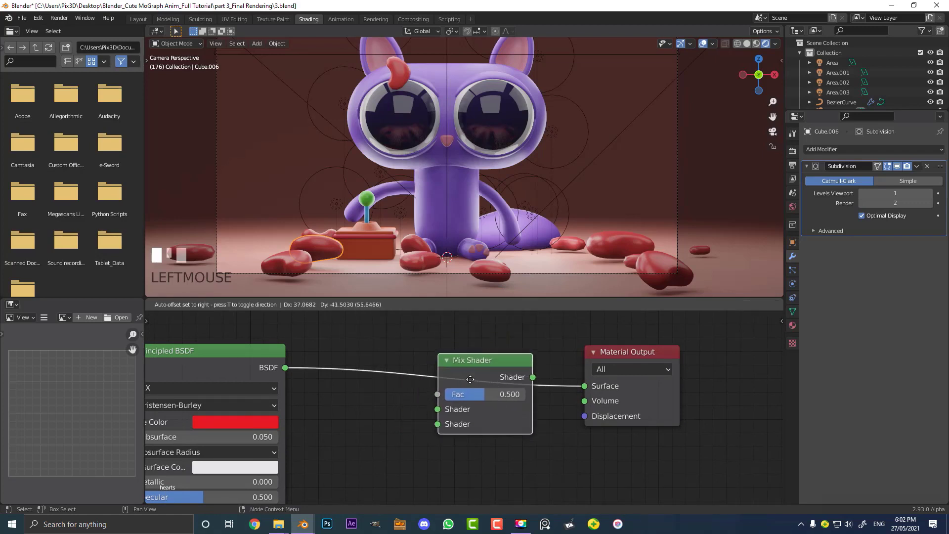
{"action": "left_click", "coordinate": [453, 374]}
Add a Transparent BSDF node and connect it to the Mix Shader's second shader input
{"action": "scroll", "coordinate": [453, 374], "scroll_direction": "down", "scroll_amount": 2}
{"action": "middle_click_drag", "start_coordinate": [395, 380], "coordinate": [474, 391]}
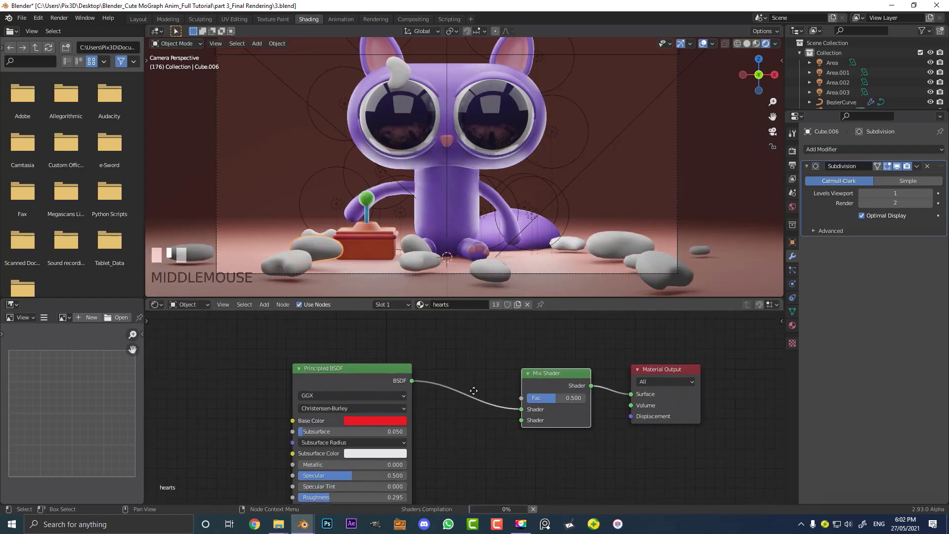
{"action": "key", "text": "shift+a"}
{"action": "left_click", "coordinate": [448, 345]}
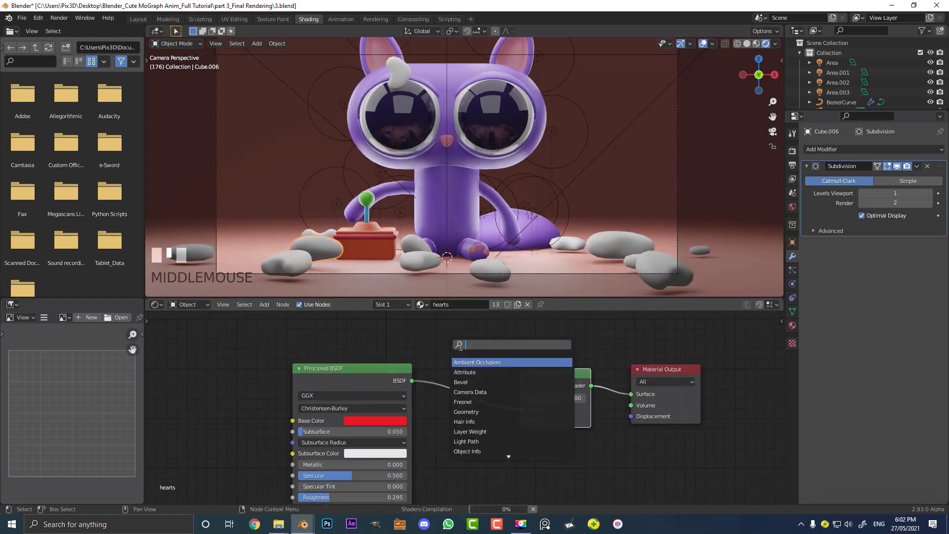
{"action": "type", "text": "tran"}
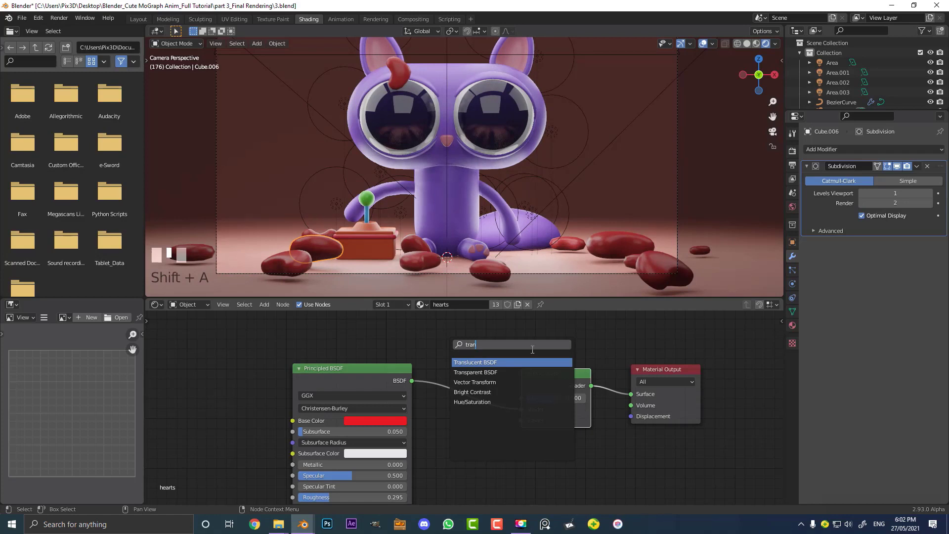
{"action": "left_click", "coordinate": [476, 373]}
{"action": "left_click", "coordinate": [443, 462]}
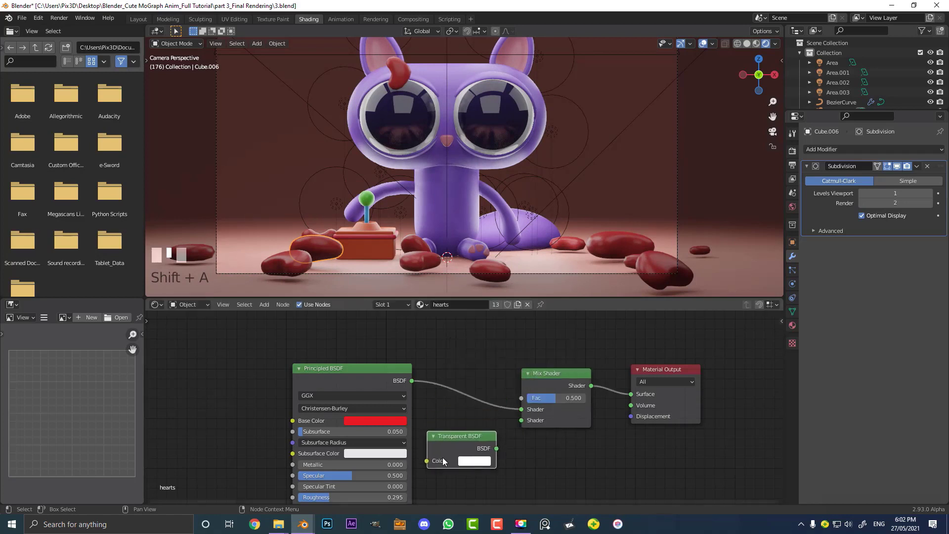
{"action": "left_click_drag", "start_coordinate": [496, 449], "coordinate": [522, 420]}
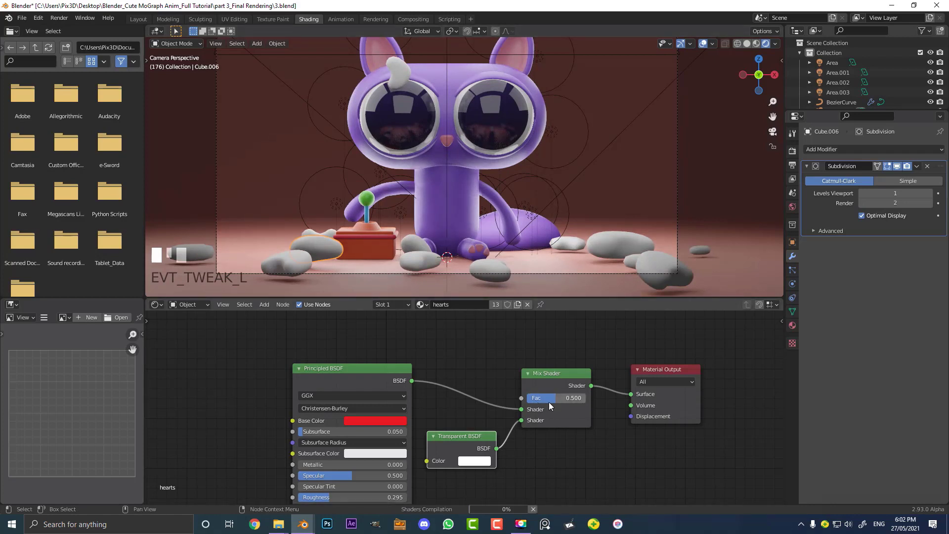
Set the Mix Shader factor to 1.000
{"action": "scroll", "coordinate": [445, 226], "scroll_direction": "up", "scroll_amount": 4}
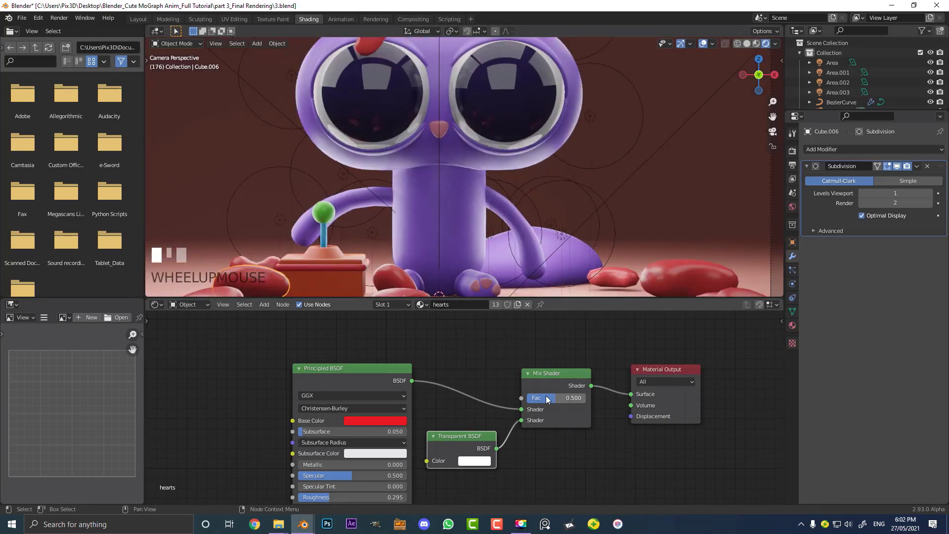
{"action": "left_click_drag", "start_coordinate": [548, 400], "coordinate": [586, 398]}
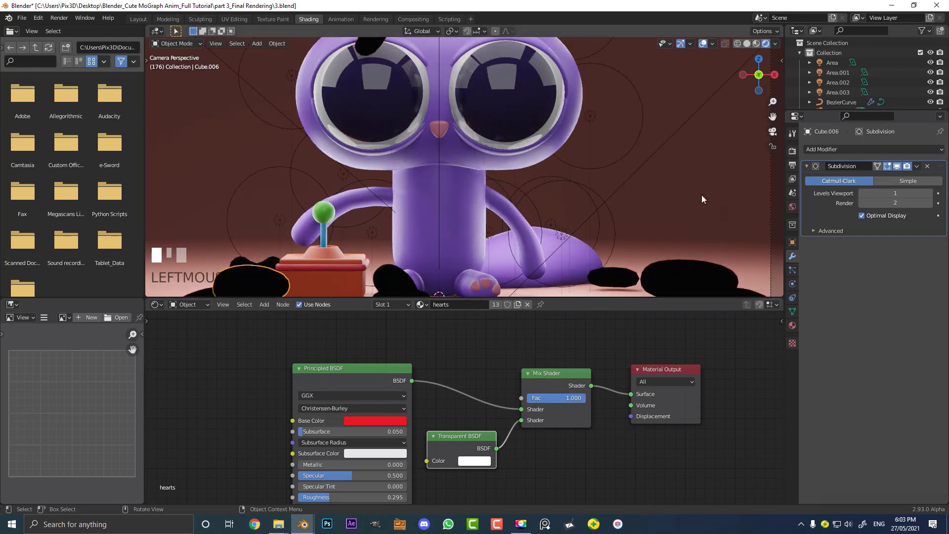
{"action": "scroll", "coordinate": [692, 213], "scroll_direction": "down", "scroll_amount": 2}
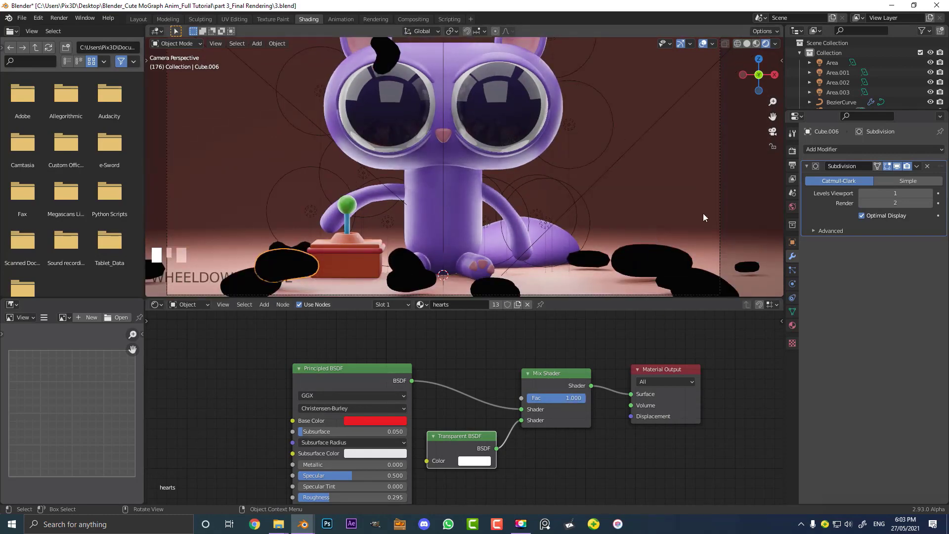
Set the hearts material's Blend Mode and Shadow Mode to Alpha Hashed
{"action": "left_click", "coordinate": [793, 326]}
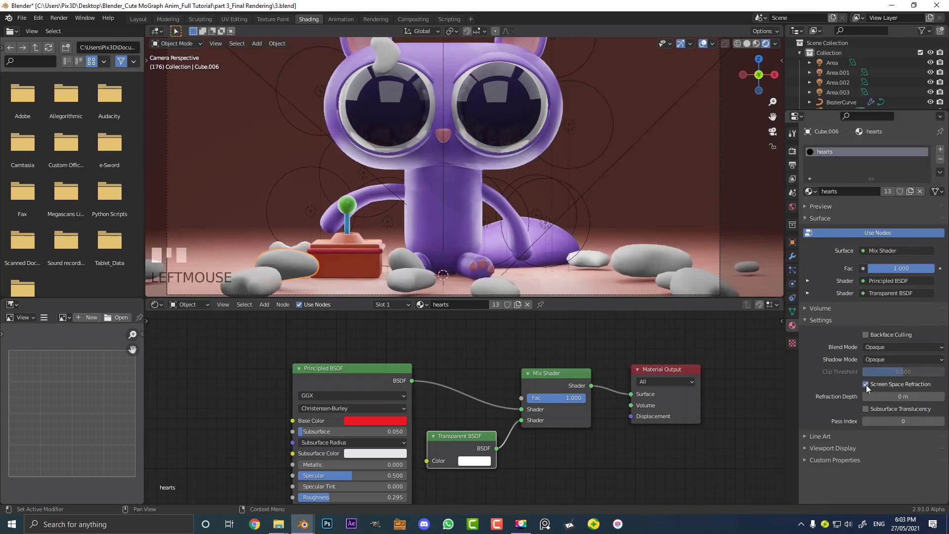
{"action": "left_click", "coordinate": [877, 347]}
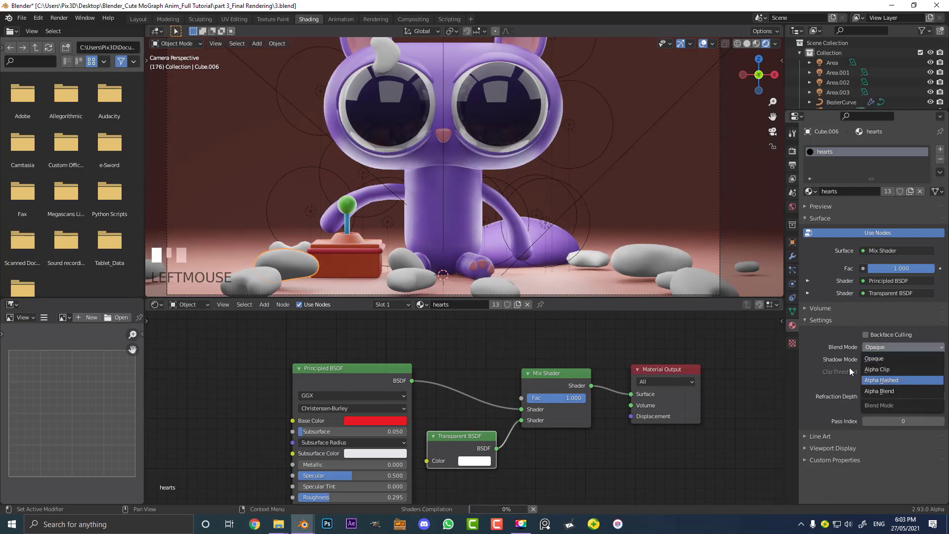
{"action": "left_click", "coordinate": [881, 380]}
{"action": "left_click", "coordinate": [890, 359]}
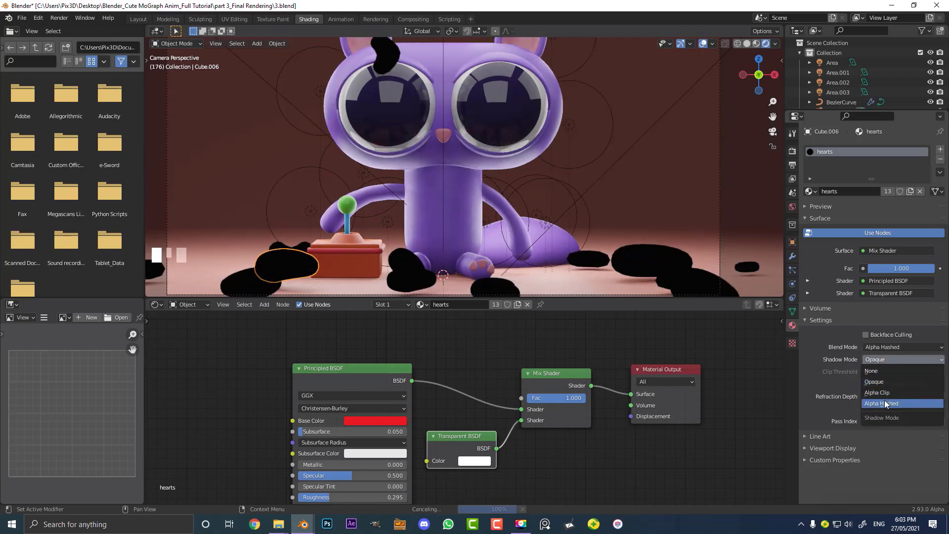
{"action": "scroll", "coordinate": [592, 166], "scroll_direction": "down", "scroll_amount": 2}
{"action": "middle_click_drag", "start_coordinate": [551, 177], "coordinate": [543, 155], "text": "shift"}
{"action": "scroll", "coordinate": [488, 203], "scroll_direction": "up", "scroll_amount": 2}
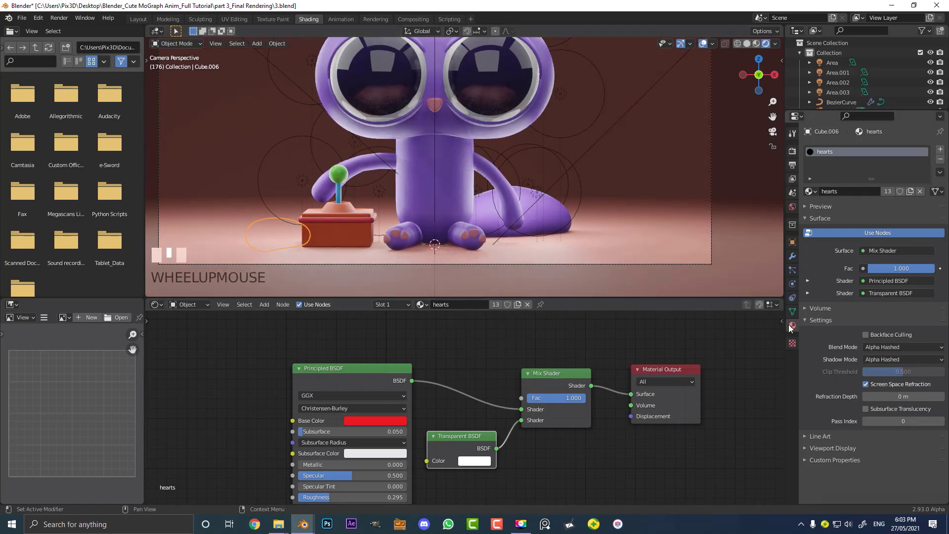
{"action": "scroll", "coordinate": [488, 240], "scroll_direction": "down", "scroll_amount": 1}
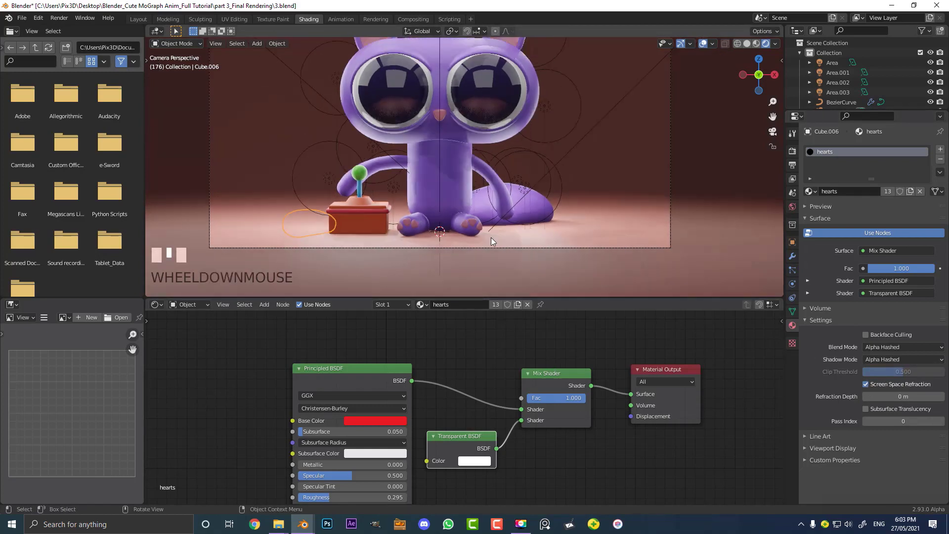
{"action": "key", "text": "z"}
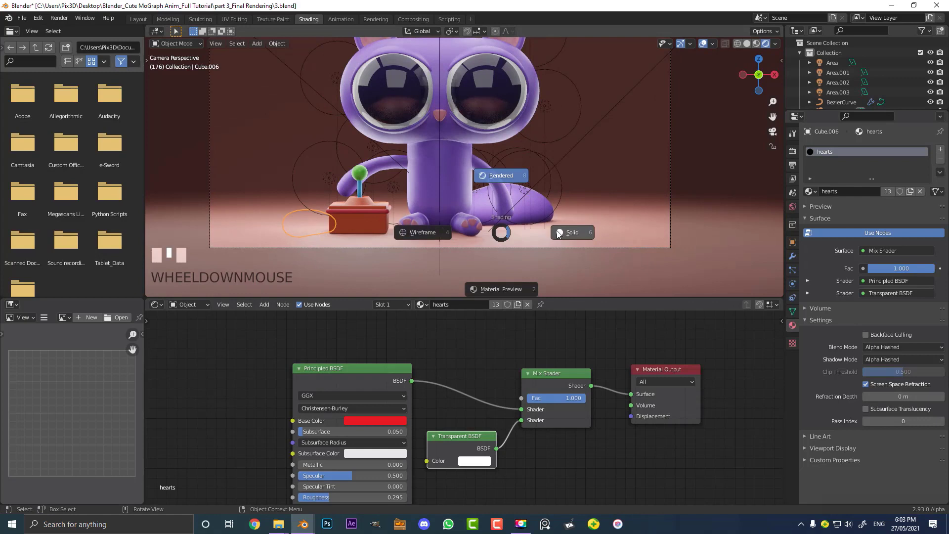
{"action": "left_click", "coordinate": [497, 233]}
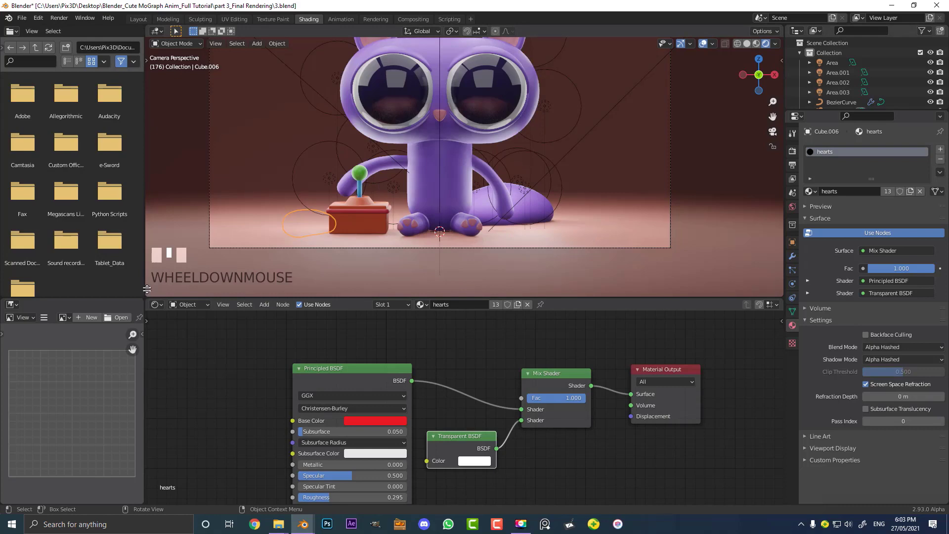
Split the viewport and turn the new lower area into a Timeline editor
{"action": "left_click_drag", "start_coordinate": [151, 286], "coordinate": [13, 245]}
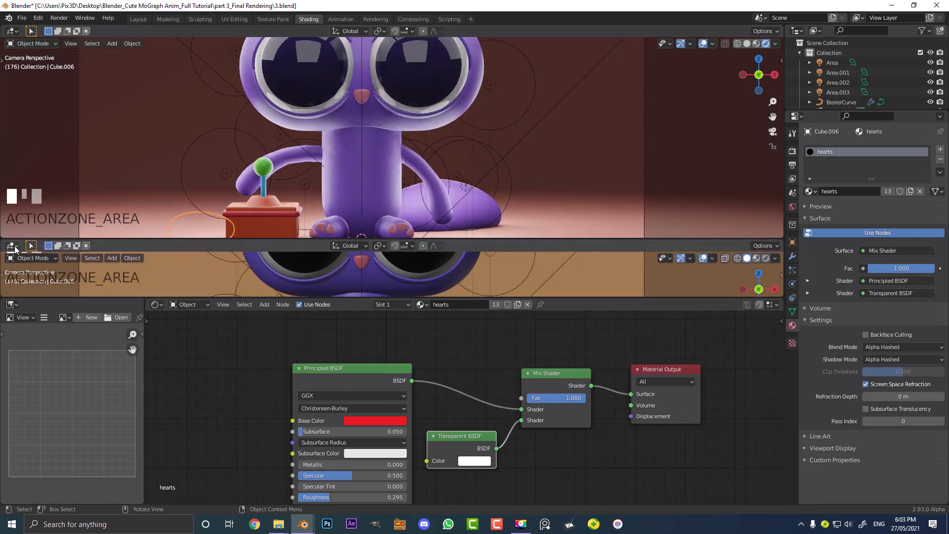
{"action": "left_click", "coordinate": [13, 246]}
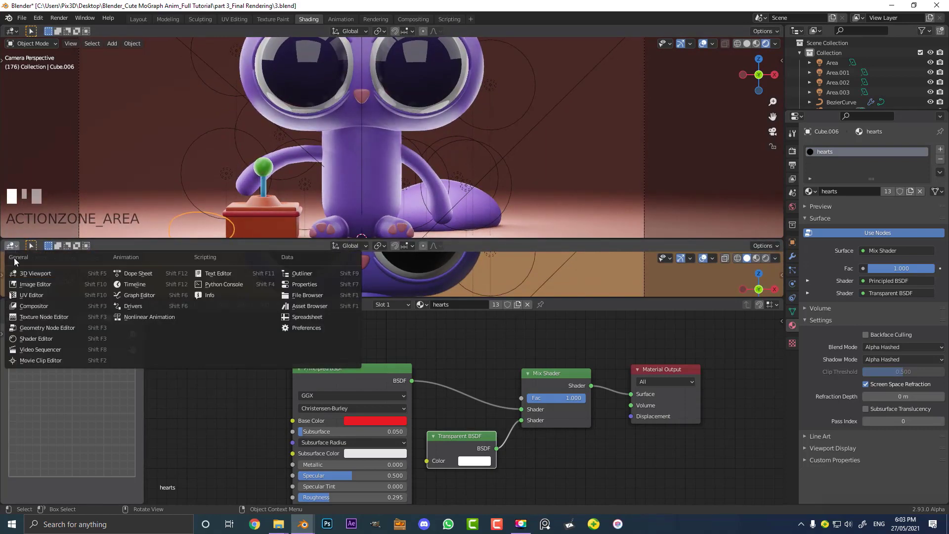
{"action": "left_click", "coordinate": [132, 283]}
Go to frame 190, set the Mix Shader factor to 0.000 and insert a keyframe on it
{"action": "left_click_drag", "start_coordinate": [635, 258], "coordinate": [669, 283]}
{"action": "middle_click_drag", "start_coordinate": [577, 338], "coordinate": [511, 352]}
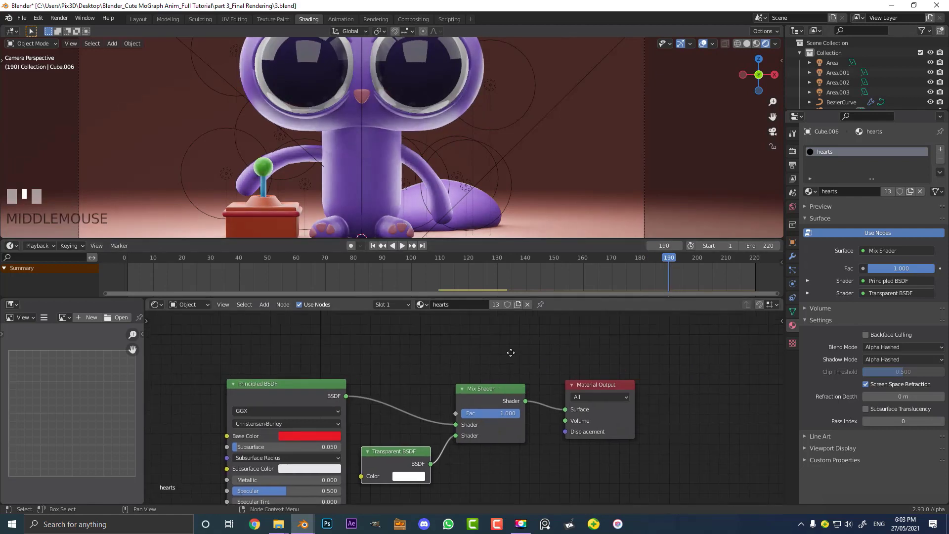
{"action": "mouse_move", "coordinate": [480, 413]}
{"action": "left_mouse_down"}
{"action": "mouse_move", "coordinate": [445, 414]}
{"action": "mouse_move", "coordinate": [480, 413]}
{"action": "left_mouse_up"}
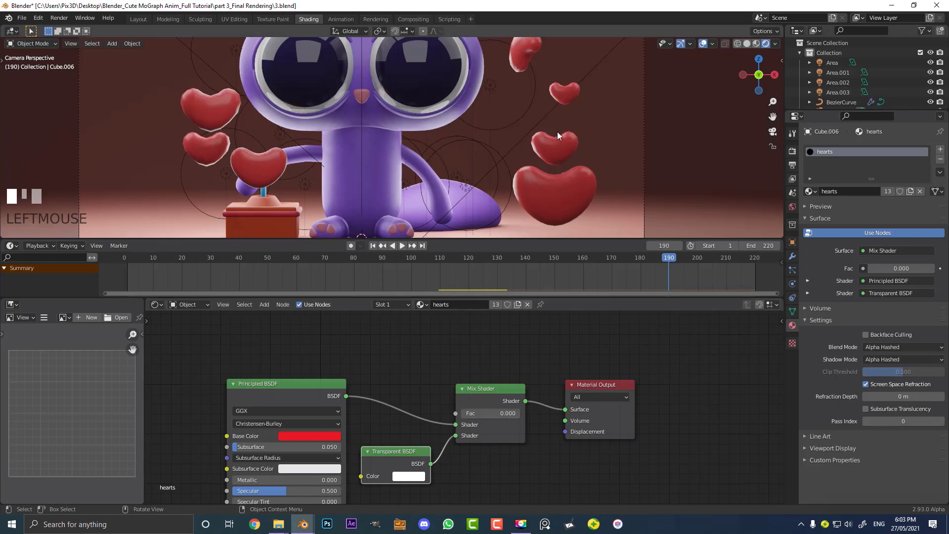
{"action": "left_click_drag", "start_coordinate": [301, 401], "coordinate": [295, 368]}
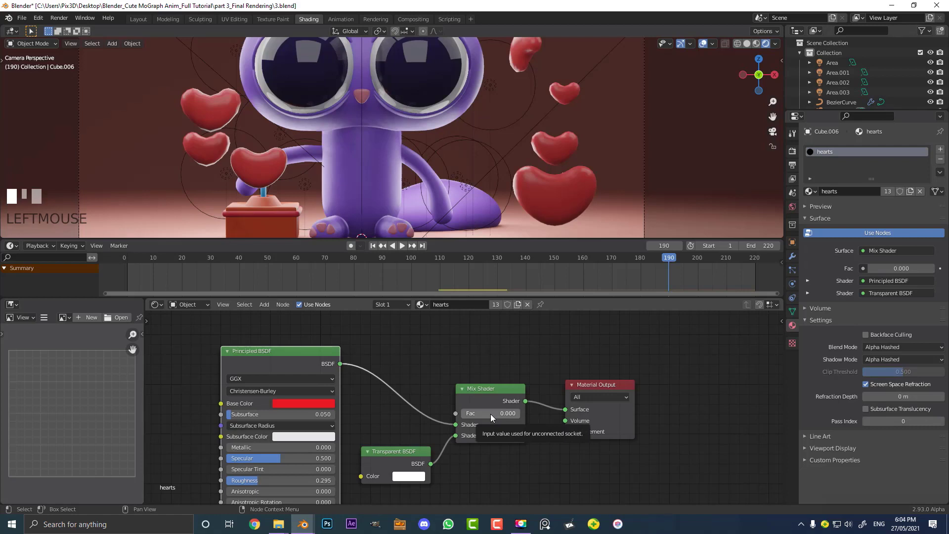
{"action": "key", "text": "i"}
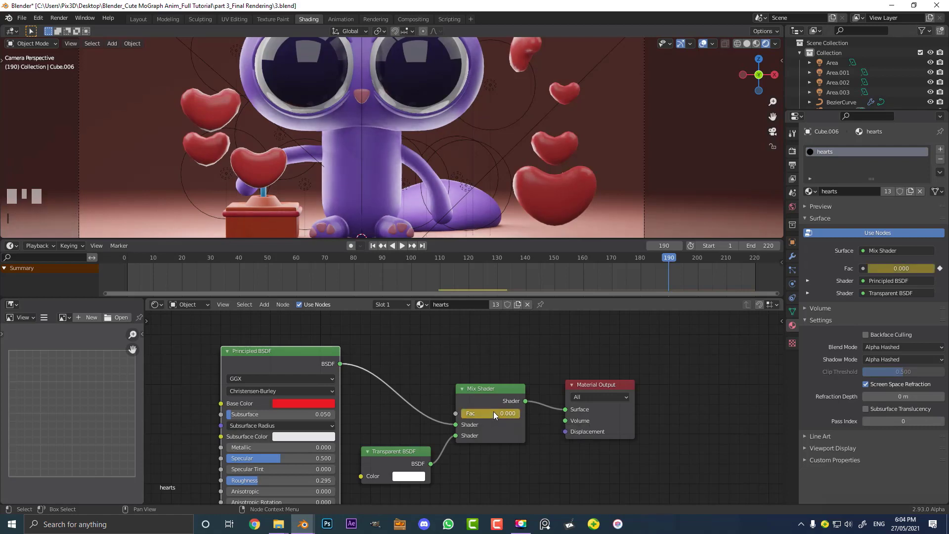
Go to frame 220, set the Mix Shader factor to 1.000 and insert a keyframe on it
{"action": "left_click_drag", "start_coordinate": [667, 257], "coordinate": [755, 266]}
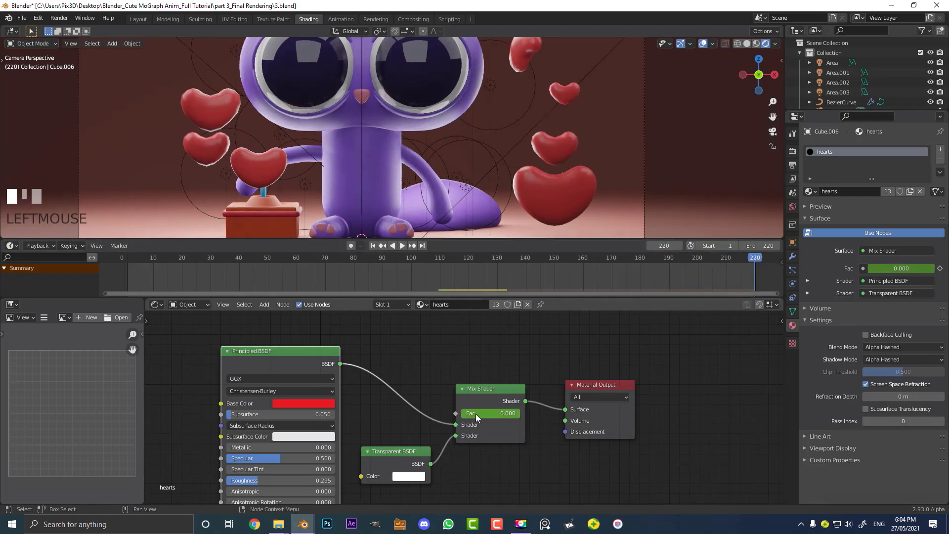
{"action": "left_click_drag", "start_coordinate": [475, 414], "coordinate": [517, 414]}
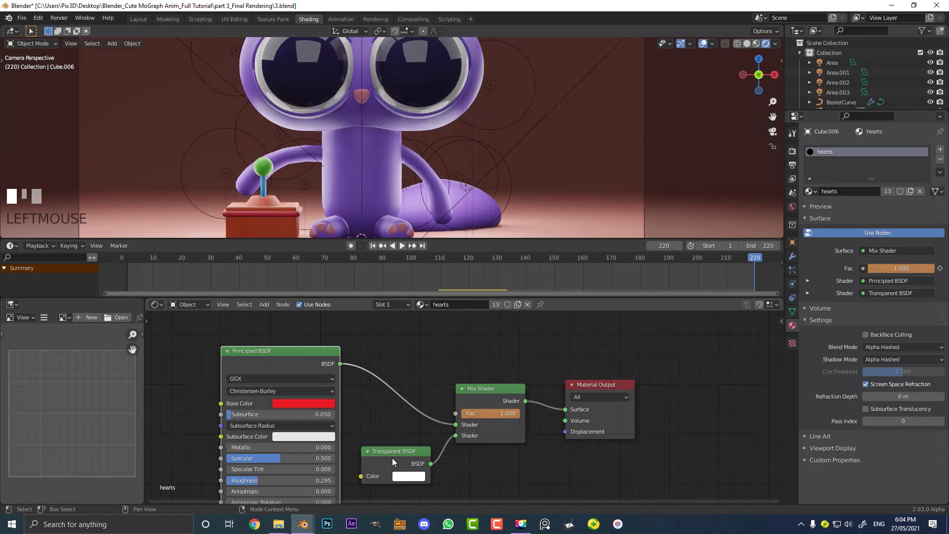
{"action": "left_click_drag", "start_coordinate": [393, 462], "coordinate": [398, 425]}
{"action": "scroll", "coordinate": [381, 454], "scroll_direction": "up", "scroll_amount": 2}
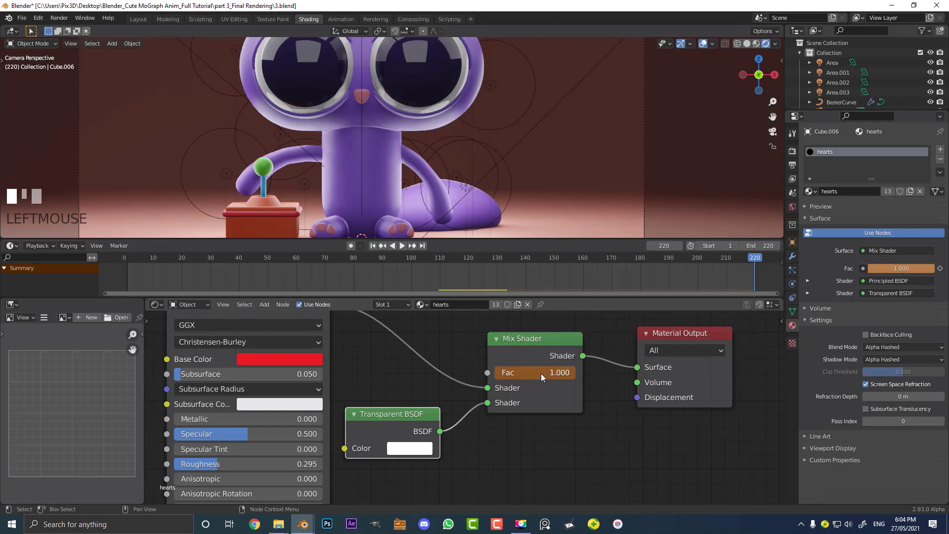
{"action": "key", "text": "i"}
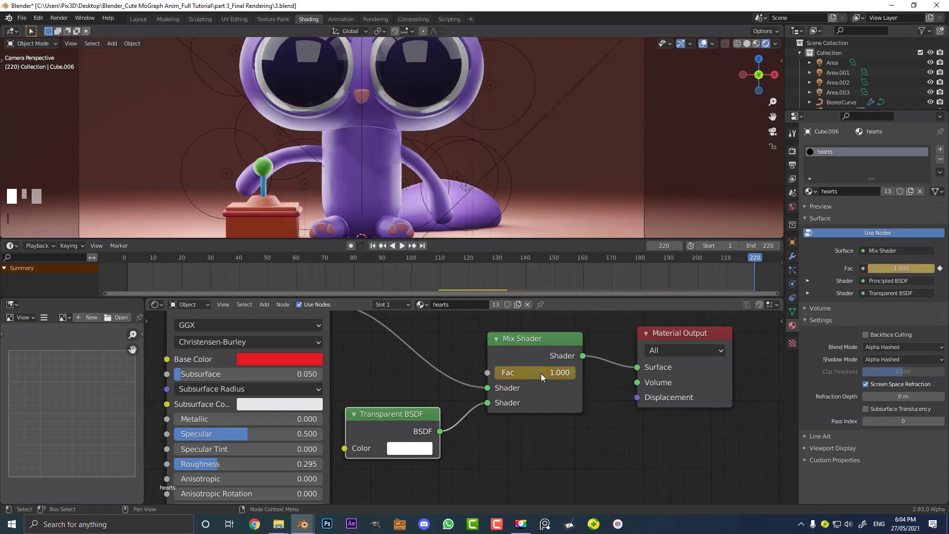
Switch to the Layout workspace and play back the animation
{"action": "left_click", "coordinate": [139, 19]}
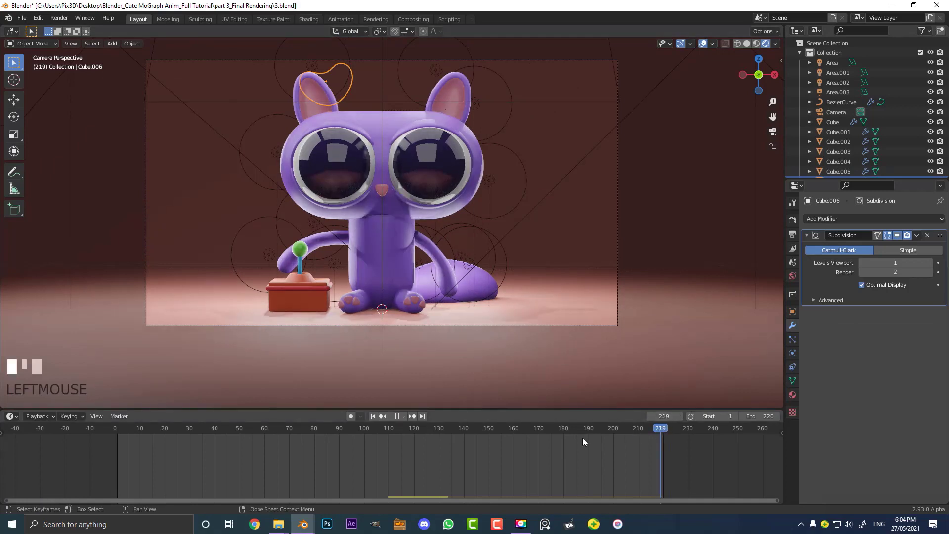
{"action": "left_click_drag", "start_coordinate": [494, 438], "coordinate": [353, 446]}
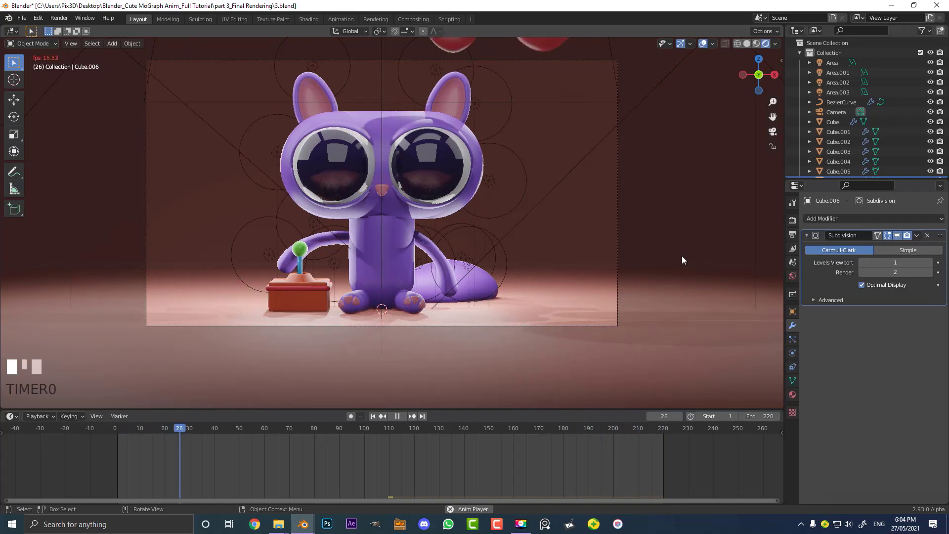
{"action": "key", "text": "space"}
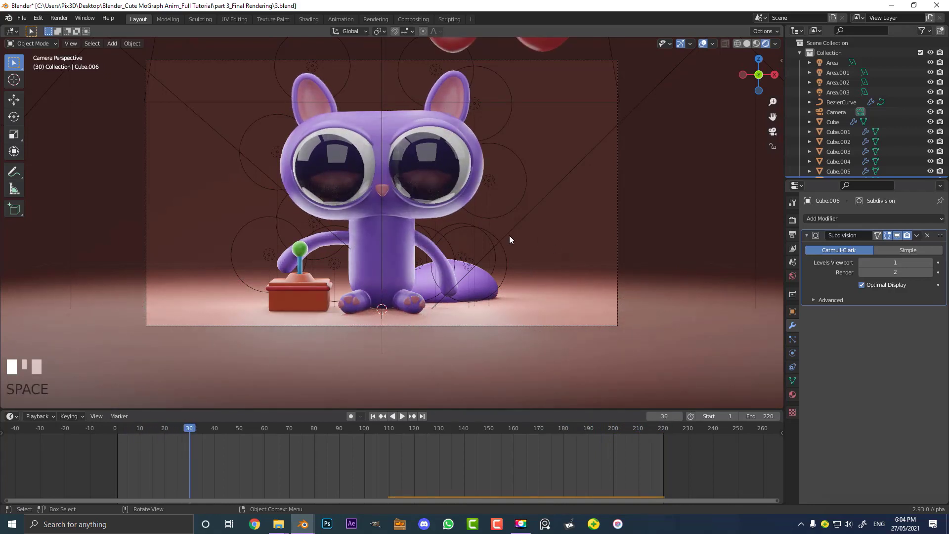
Inspect the scene from the camera in solid shading, then return the viewport to rendered shading
{"action": "scroll", "coordinate": [449, 237], "scroll_direction": "up", "scroll_amount": 2}
{"action": "key", "text": "z"}
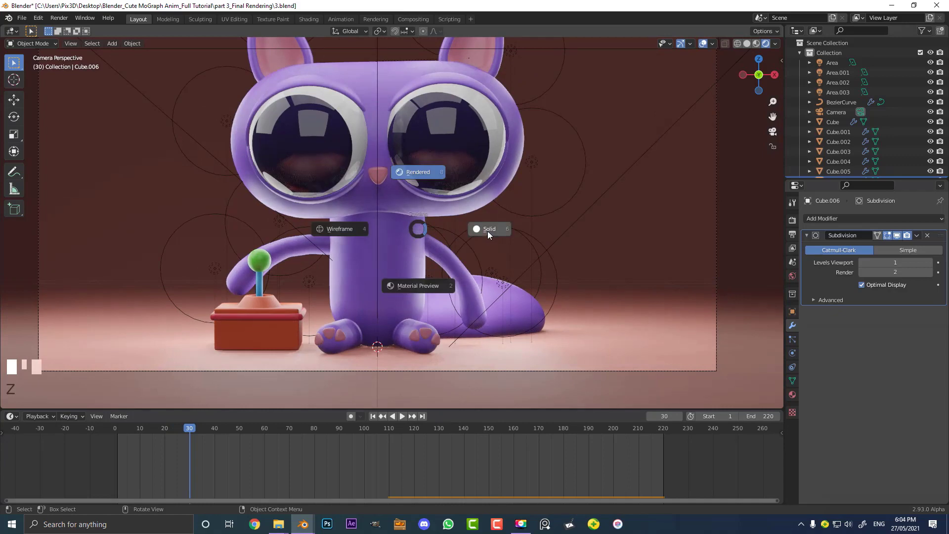
{"action": "left_click", "coordinate": [487, 231]}
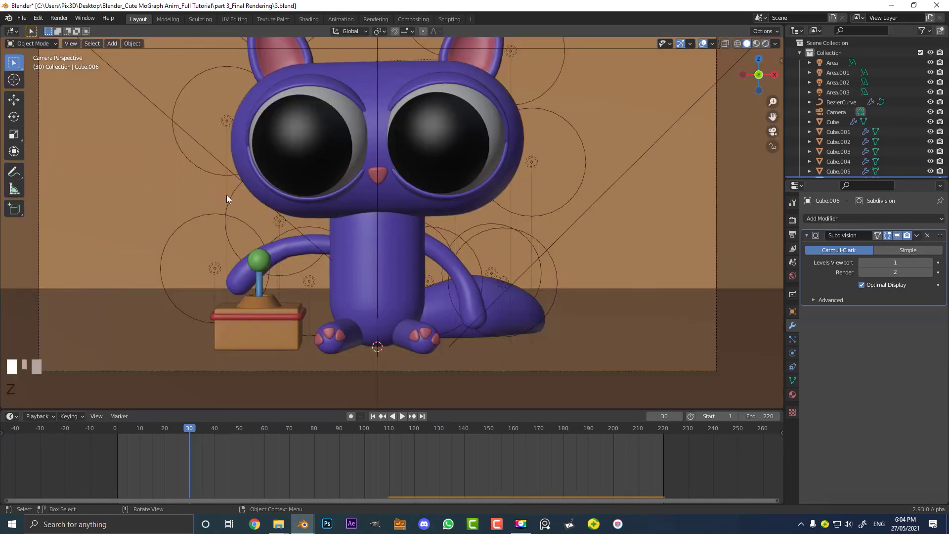
{"action": "middle_click_drag", "start_coordinate": [226, 198], "coordinate": [263, 219]}
{"action": "scroll", "coordinate": [515, 280], "scroll_direction": "up", "scroll_amount": 3}
{"action": "middle_click_drag", "start_coordinate": [618, 250], "coordinate": [432, 208]}
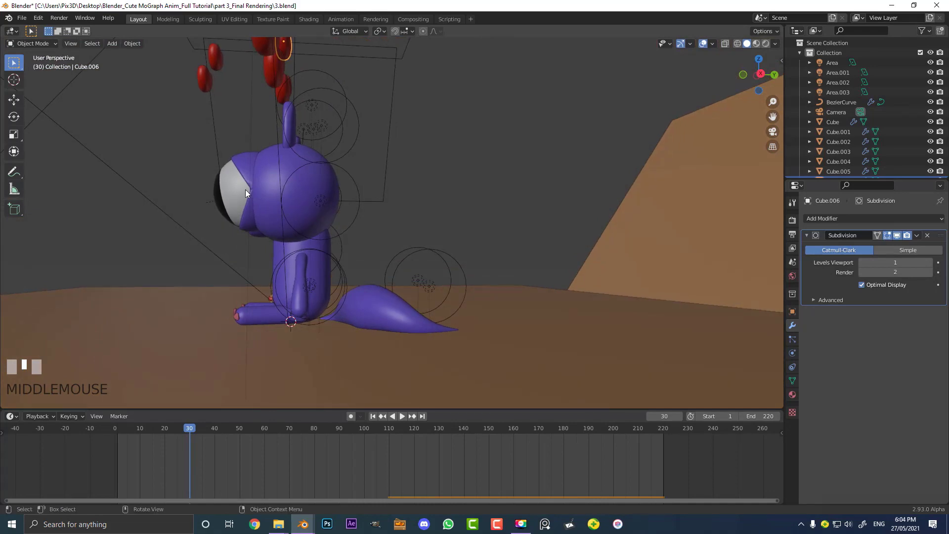
{"action": "key", "text": "KP_0"}
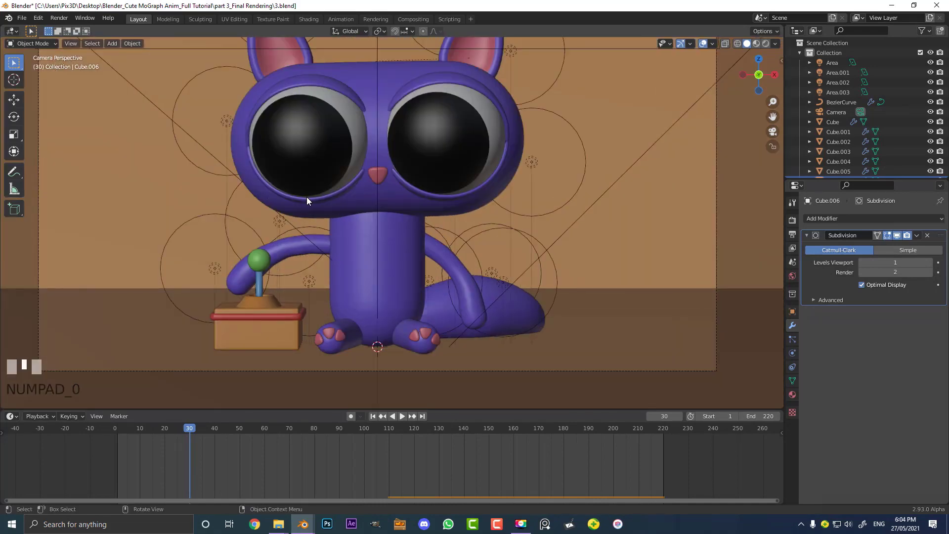
{"action": "scroll", "coordinate": [359, 228], "scroll_direction": "down", "scroll_amount": 2}
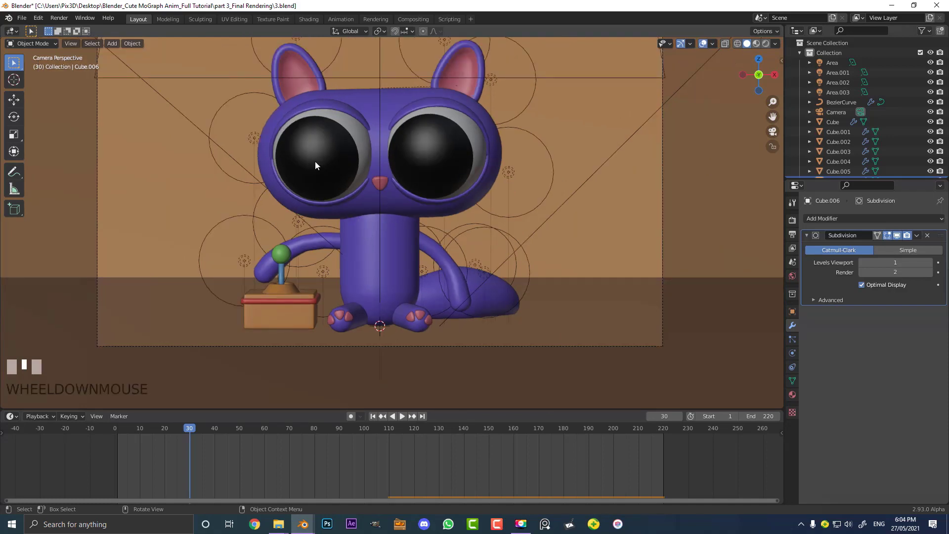
{"action": "scroll", "coordinate": [321, 162], "scroll_direction": "down", "scroll_amount": 1}
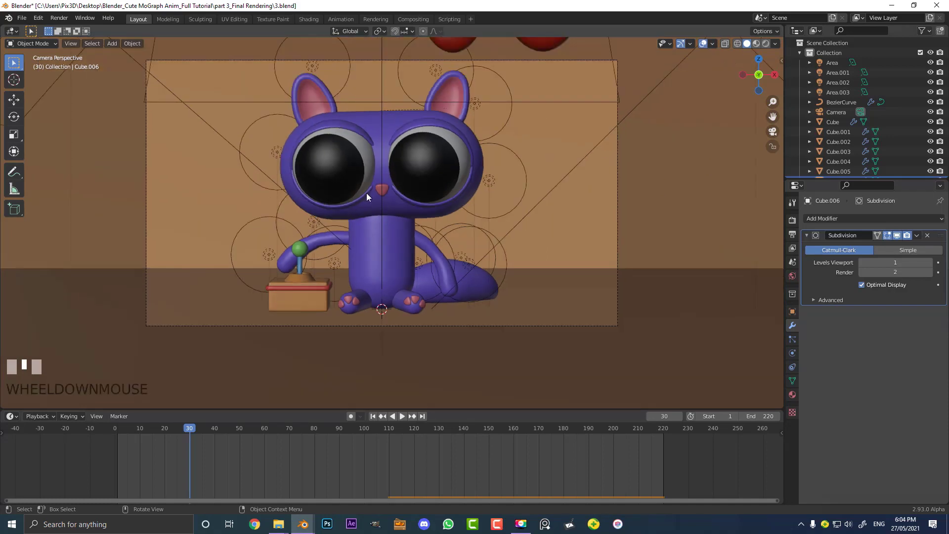
{"action": "key", "text": "z"}
{"action": "left_click", "coordinate": [365, 145]}
{"action": "scroll", "coordinate": [382, 145], "scroll_direction": "up", "scroll_amount": 2}
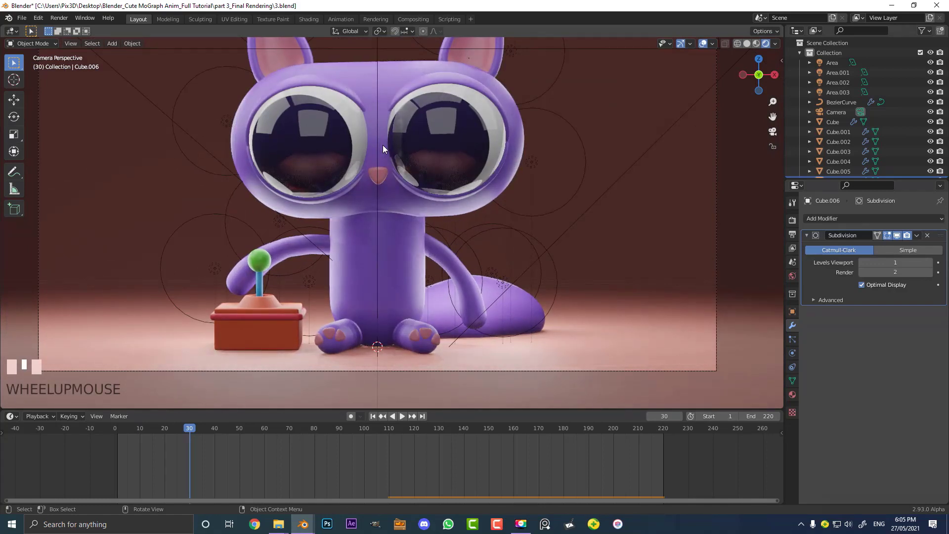
Select the top area light Area.003 and set its power to 120 W
{"action": "left_click", "coordinate": [379, 81]}
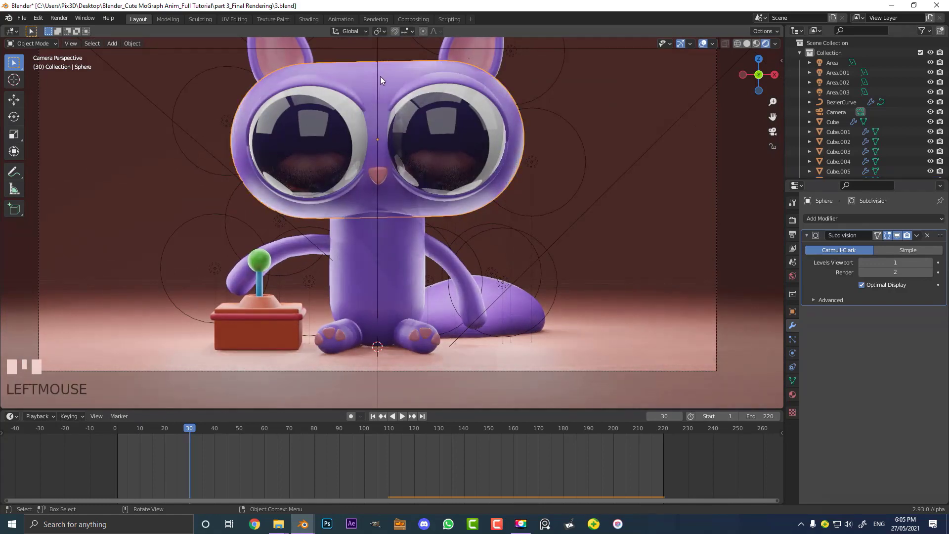
{"action": "scroll", "coordinate": [419, 130], "scroll_direction": "down", "scroll_amount": 3}
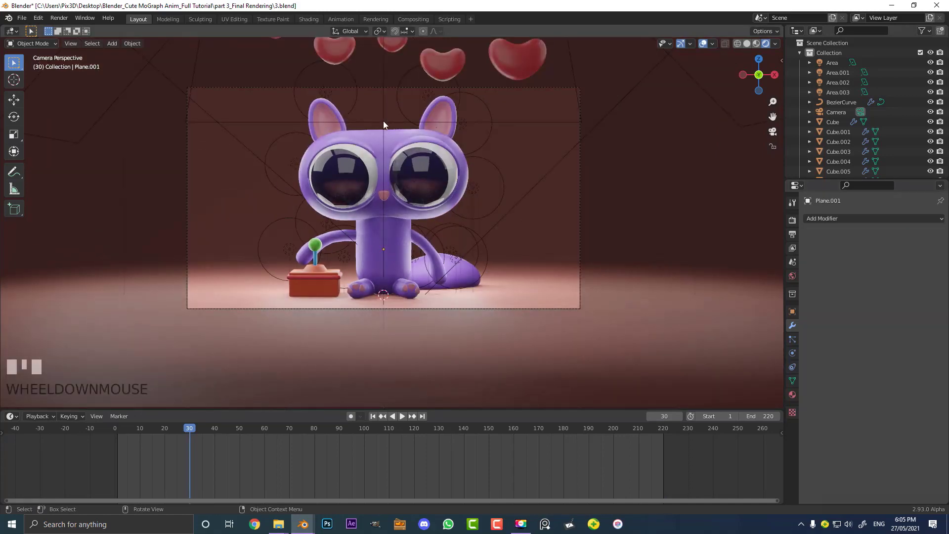
{"action": "left_click", "coordinate": [384, 121]}
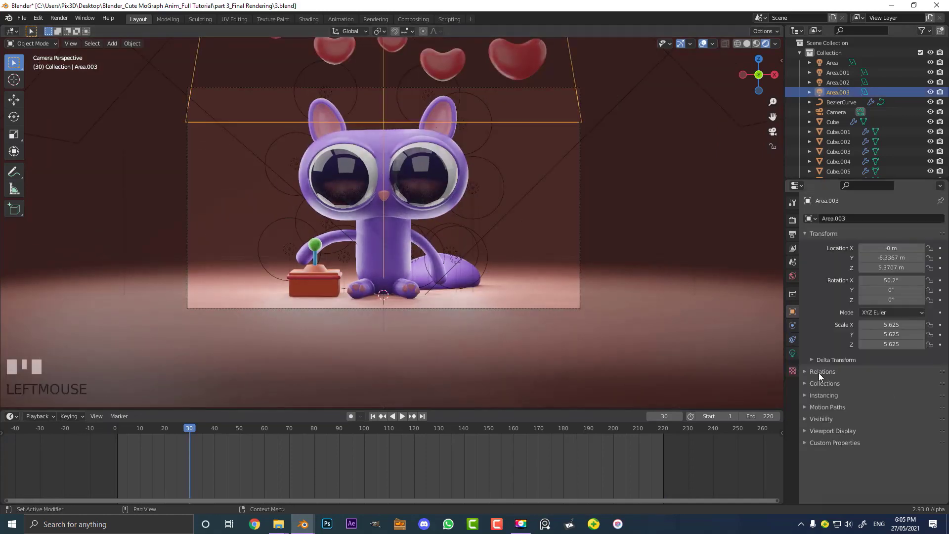
{"action": "left_click", "coordinate": [792, 352]}
{"action": "left_click", "coordinate": [906, 288]}
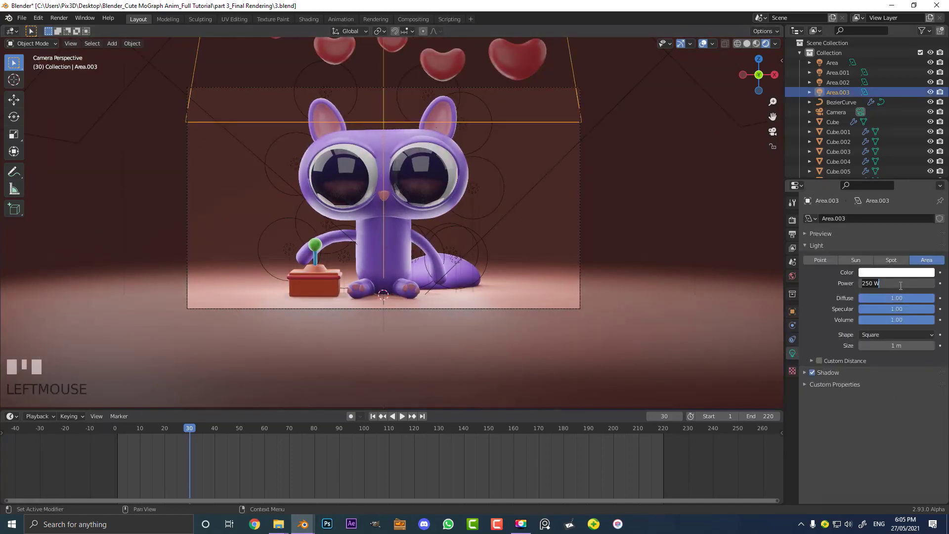
{"action": "key", "text": "Return"}
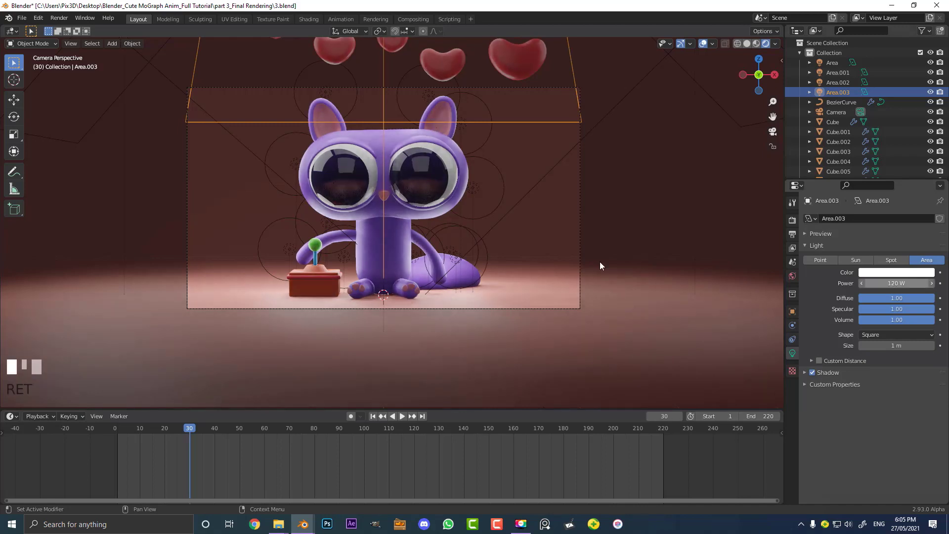
Check the light from another angle, switch the viewport to solid shading and save the file
{"action": "scroll", "coordinate": [499, 224], "scroll_direction": "up", "scroll_amount": 1}
{"action": "scroll", "coordinate": [501, 222], "scroll_direction": "down", "scroll_amount": 1}
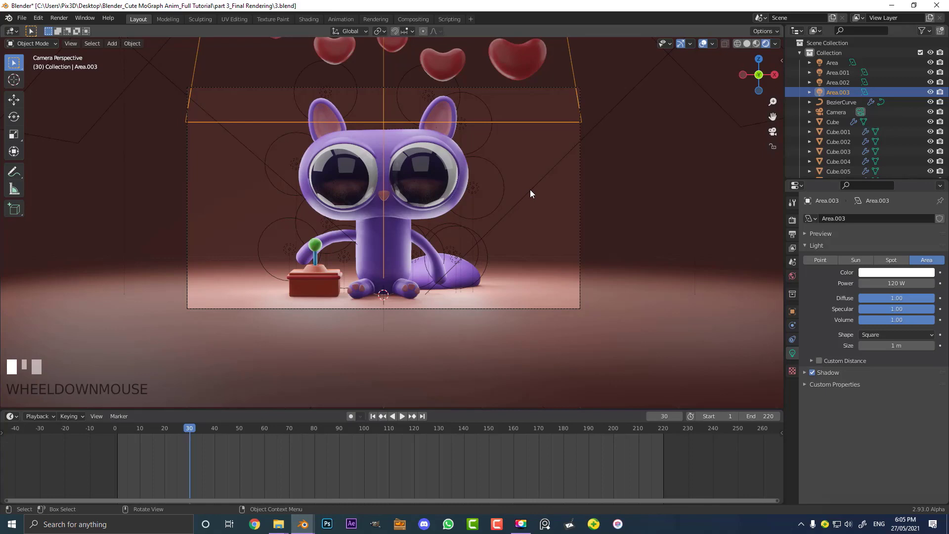
{"action": "middle_click_drag", "start_coordinate": [532, 188], "coordinate": [458, 217]}
{"action": "scroll", "coordinate": [458, 217], "scroll_direction": "up", "scroll_amount": 3}
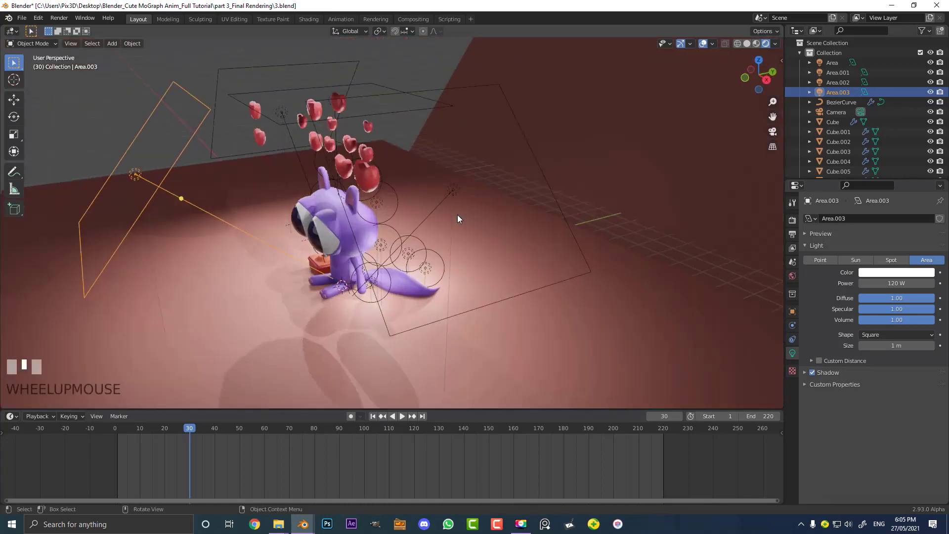
{"action": "key", "text": "KP_0"}
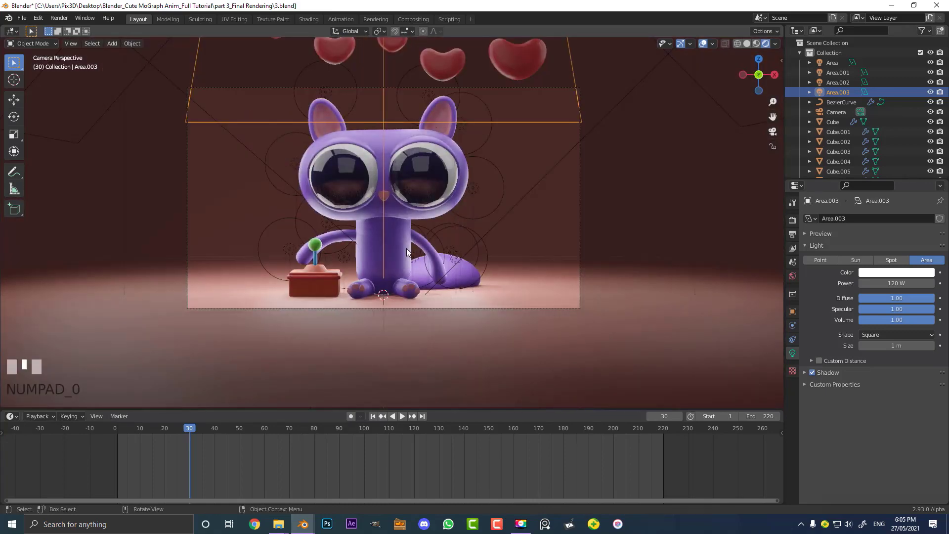
{"action": "scroll", "coordinate": [420, 234], "scroll_direction": "up", "scroll_amount": 2}
{"action": "key", "text": "z"}
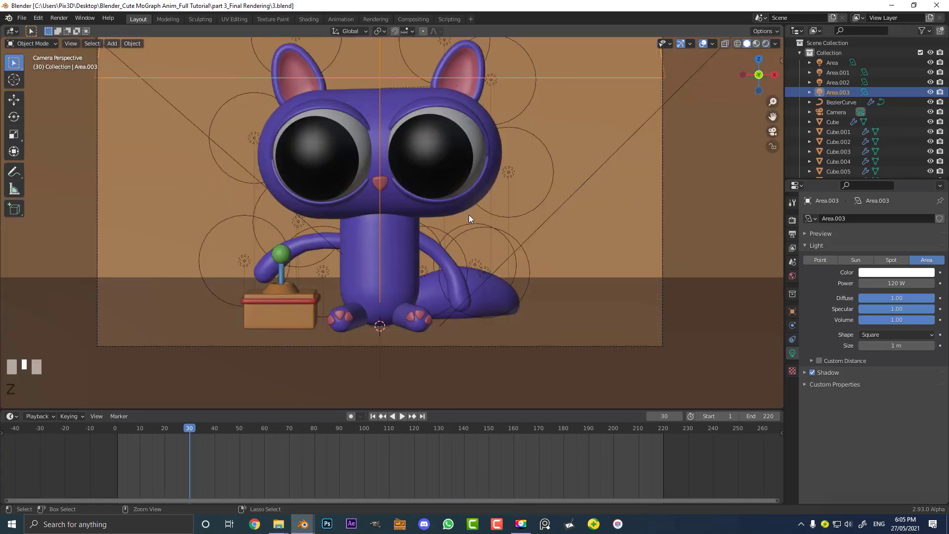
{"action": "key", "text": "ctrl+s"}
{"action": "middle_click_drag", "start_coordinate": [420, 171], "coordinate": [429, 212], "text": "shift"}
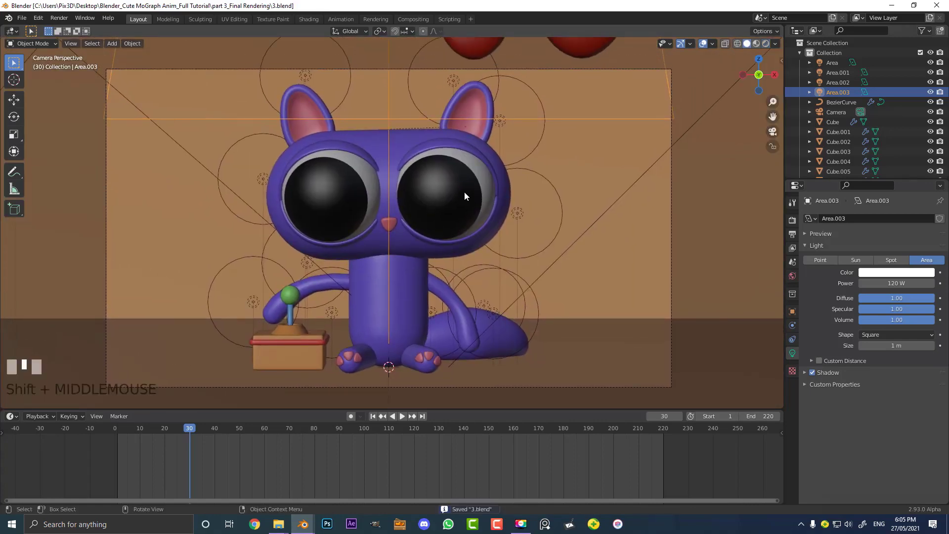
Set the render output folder to the Desktop
{"action": "left_click", "coordinate": [792, 233]}
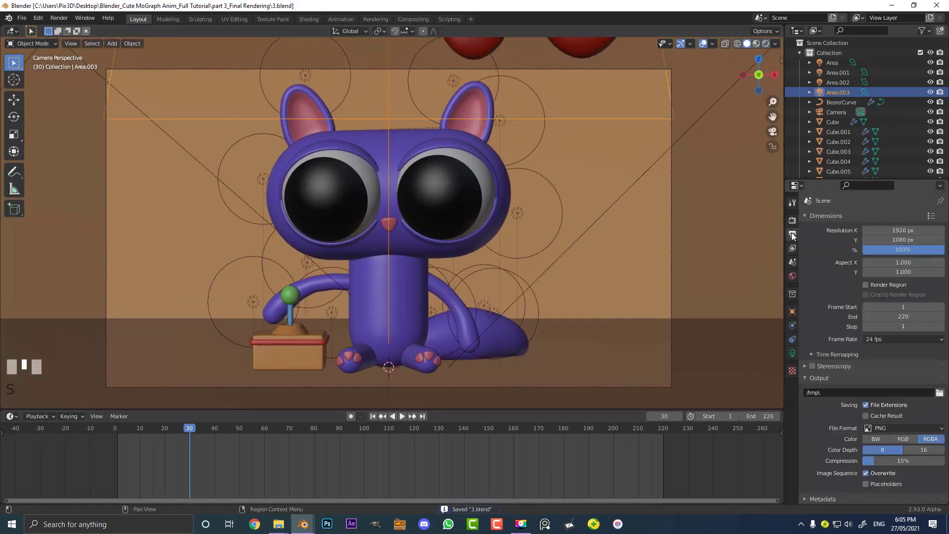
{"action": "scroll", "coordinate": [812, 384], "scroll_direction": "down", "scroll_amount": 1}
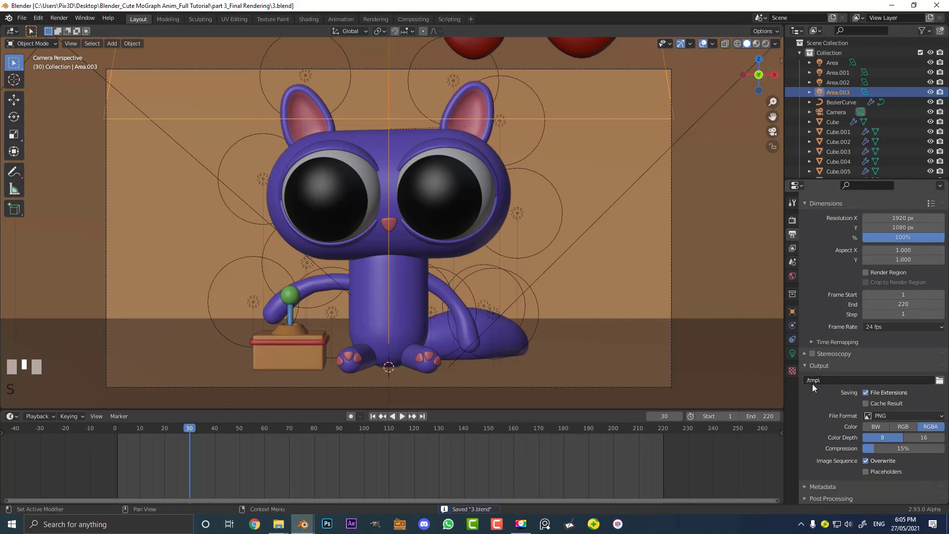
{"action": "left_click", "coordinate": [940, 381]}
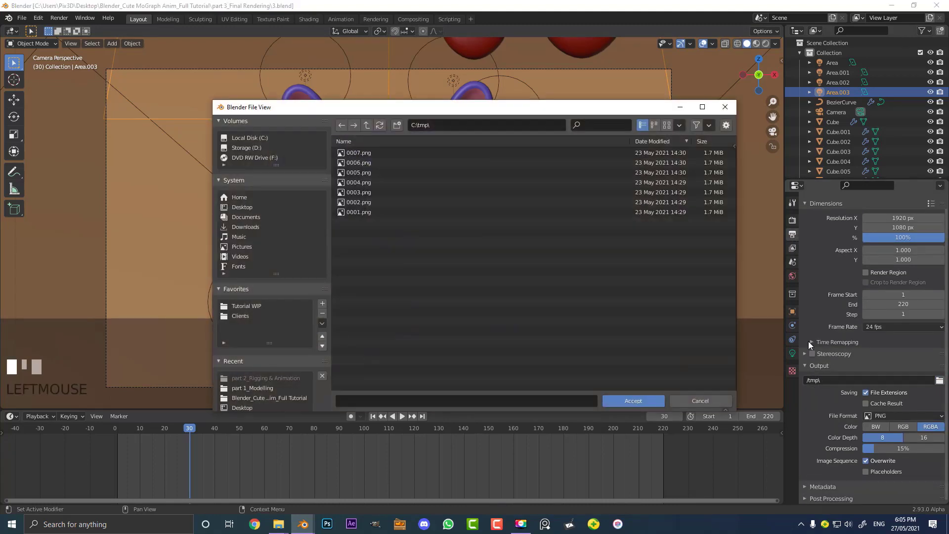
{"action": "left_click", "coordinate": [248, 208]}
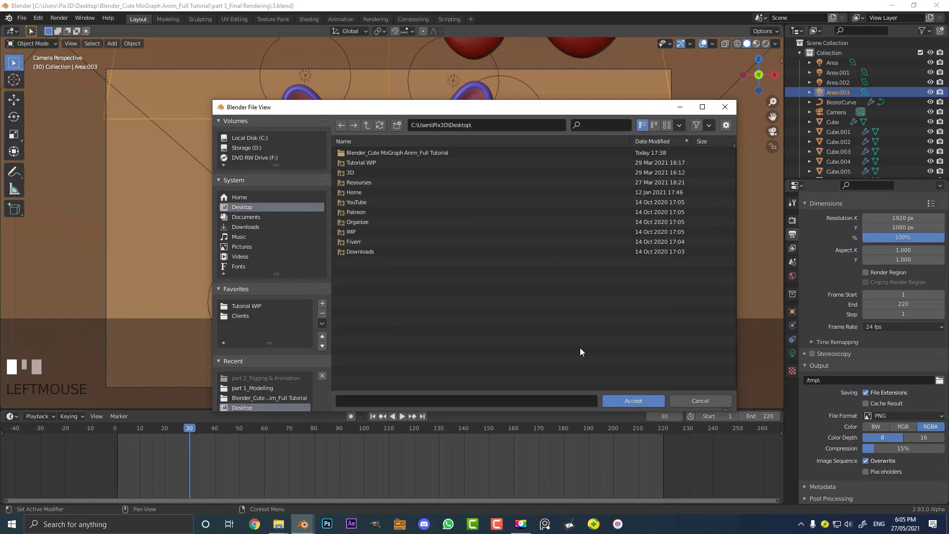
{"action": "left_click", "coordinate": [634, 400]}
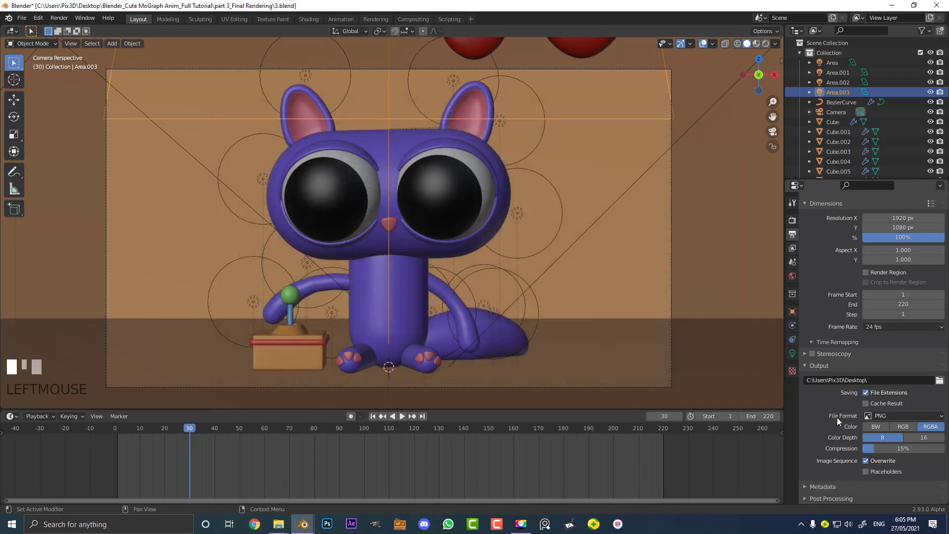
Set the output file format to FFmpeg Video with an MPEG-4 container
{"action": "left_click", "coordinate": [876, 417]}
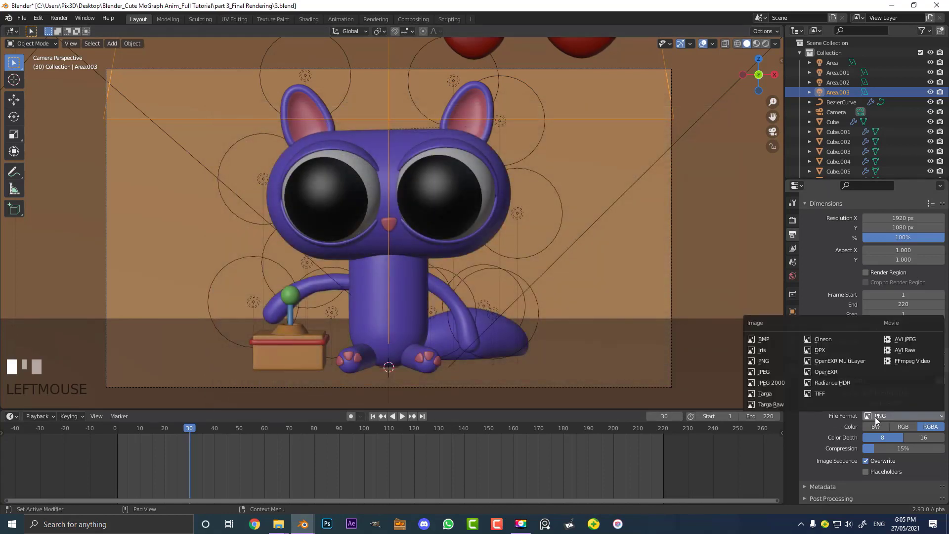
{"action": "left_click", "coordinate": [908, 362]}
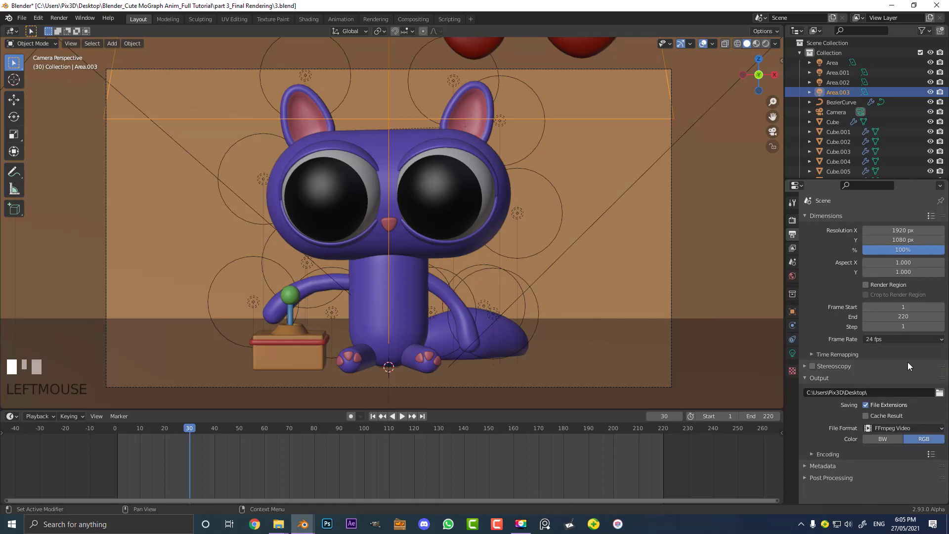
{"action": "left_click", "coordinate": [814, 455]}
{"action": "scroll", "coordinate": [814, 455], "scroll_direction": "down", "scroll_amount": 3}
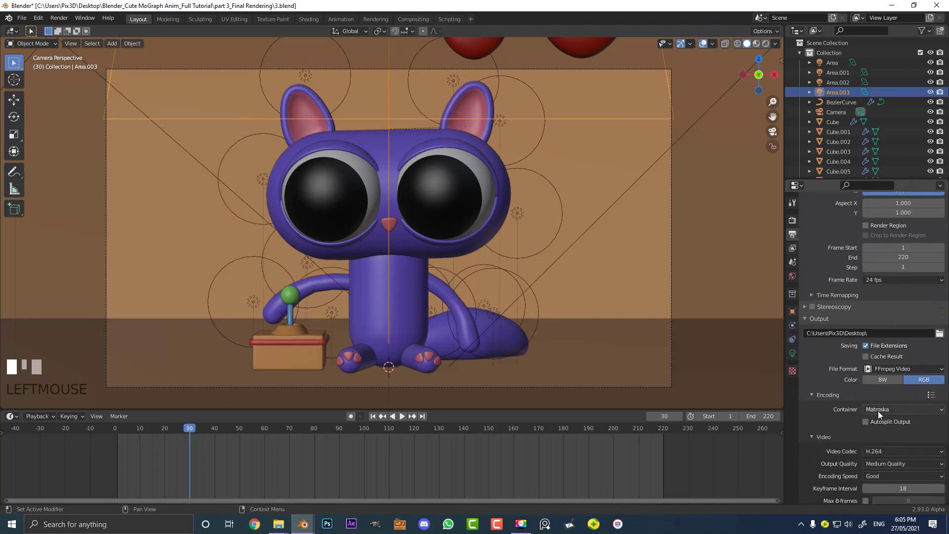
{"action": "left_click", "coordinate": [879, 410]}
{"action": "left_click", "coordinate": [914, 376]}
{"action": "scroll", "coordinate": [806, 243], "scroll_direction": "up", "scroll_amount": 3}
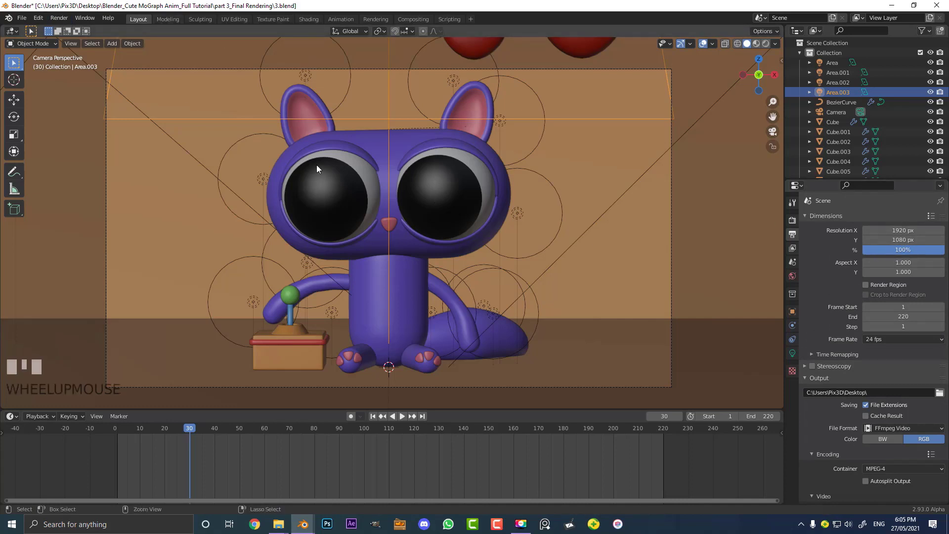
Save the file
{"action": "key", "text": "ctrl+s"}
{"action": "left_click", "coordinate": [57, 18]}
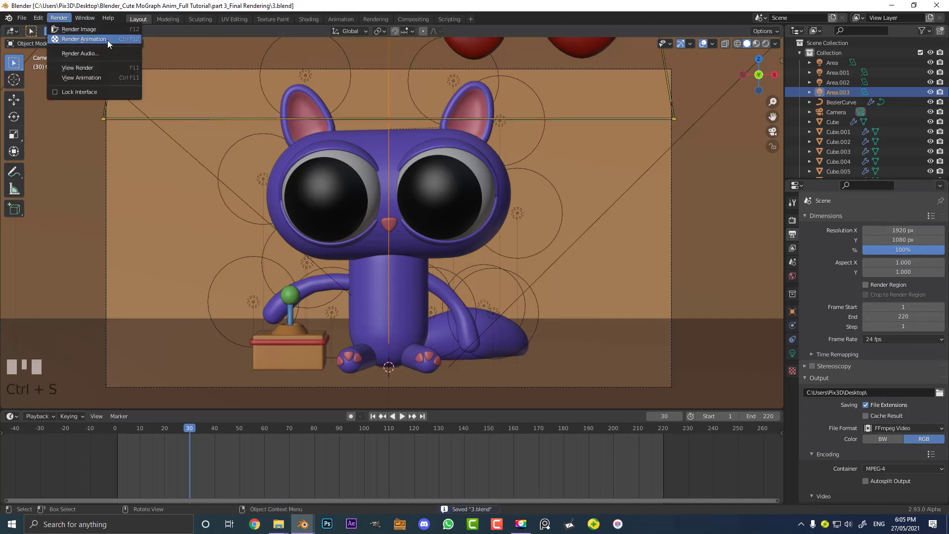
{"action": "left_click", "coordinate": [187, 115]}
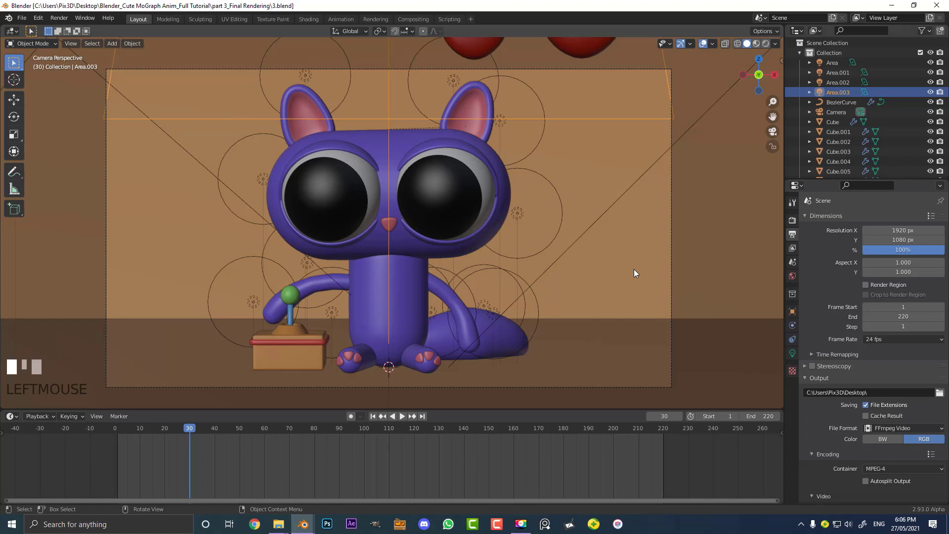
Play back the animation from the camera view
{"action": "scroll", "coordinate": [587, 196], "scroll_direction": "down", "scroll_amount": 3}
{"action": "middle_click_drag", "start_coordinate": [588, 196], "coordinate": [558, 228]}
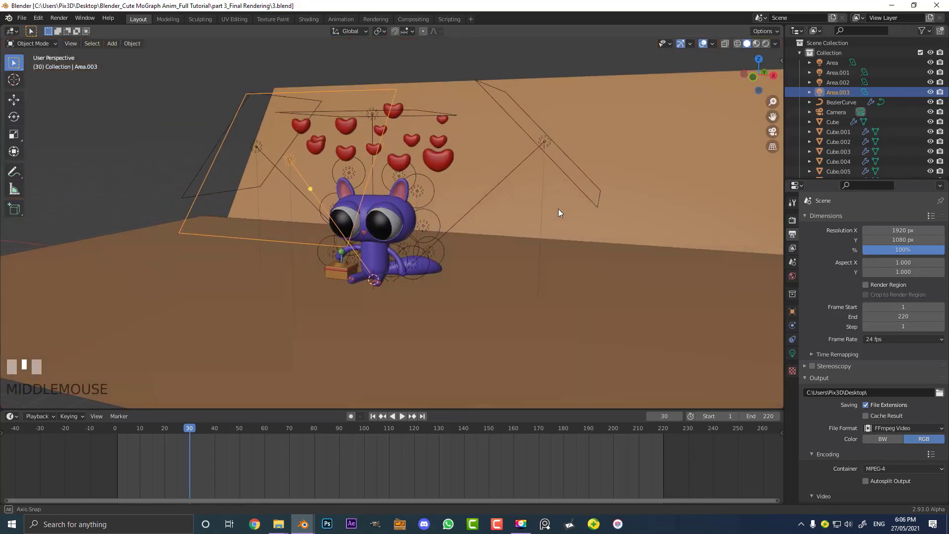
{"action": "scroll", "coordinate": [559, 228], "scroll_direction": "up", "scroll_amount": 2}
{"action": "key", "text": "KP_0"}
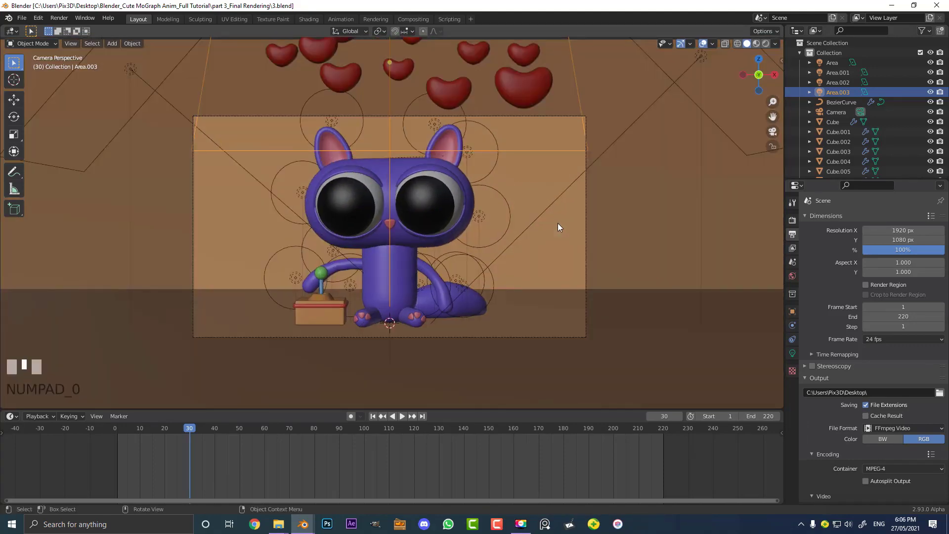
{"action": "scroll", "coordinate": [541, 217], "scroll_direction": "up", "scroll_amount": 2}
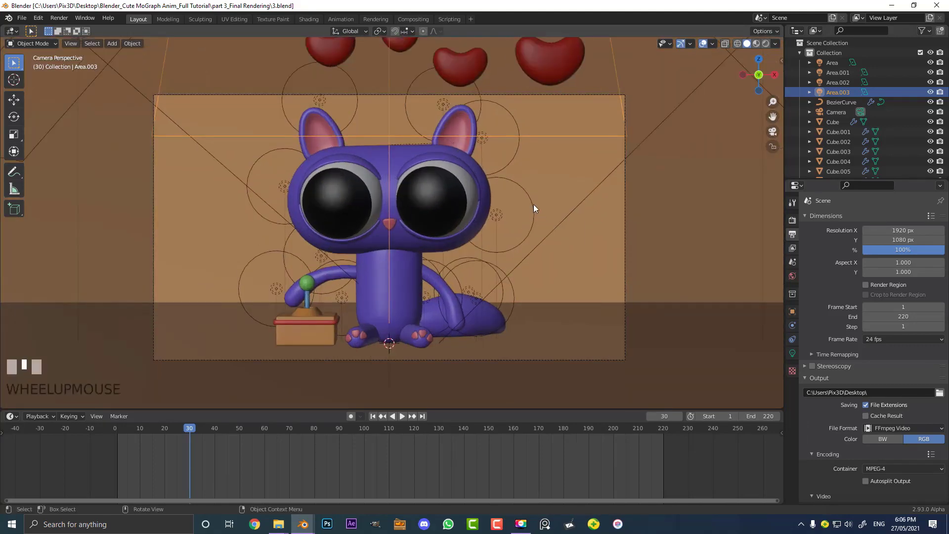
{"action": "middle_click_drag", "start_coordinate": [533, 204], "coordinate": [536, 216], "text": "shift"}
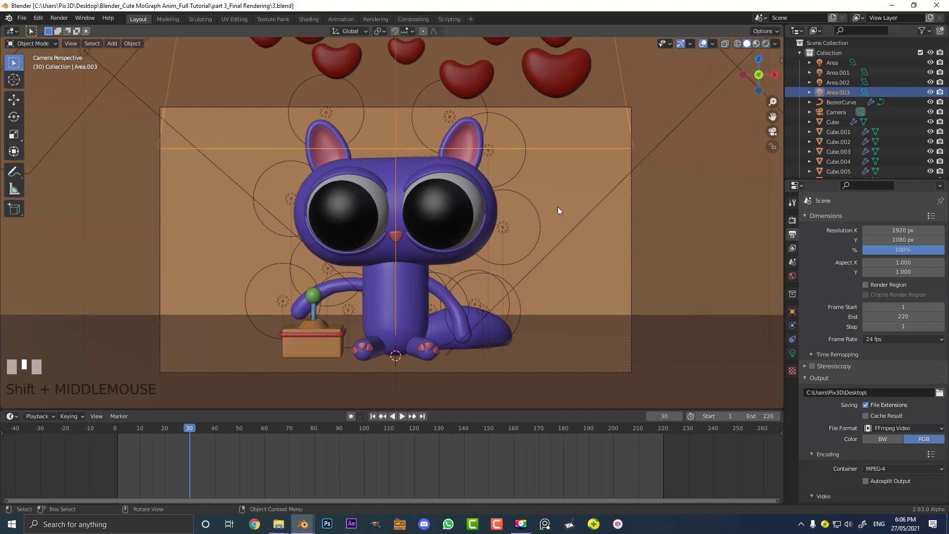
{"action": "scroll", "coordinate": [528, 265], "scroll_direction": "up", "scroll_amount": 1}
{"action": "key", "text": "space"}
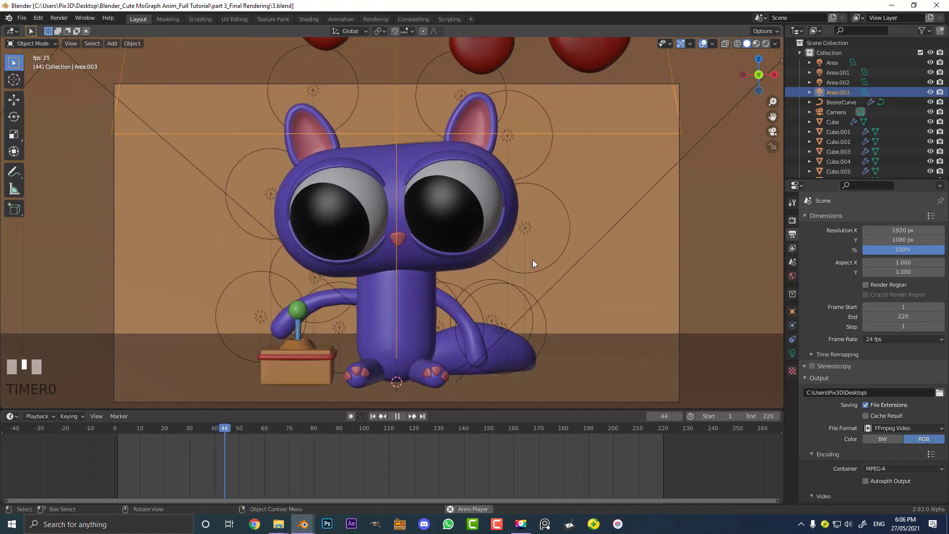